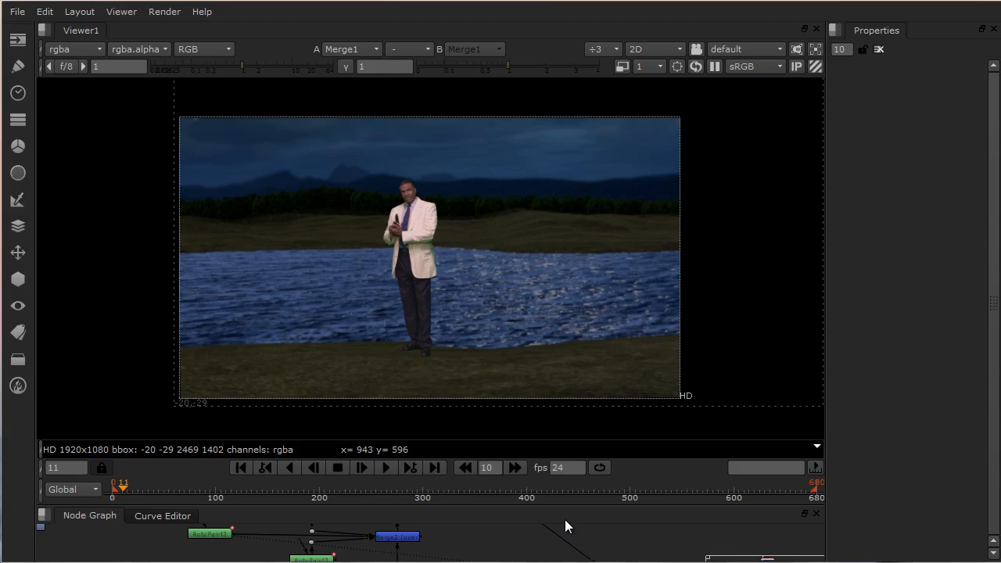
# Play back the finished composite of the man by the lake and dismiss the media player window.
pyautogui.click(384, 467)
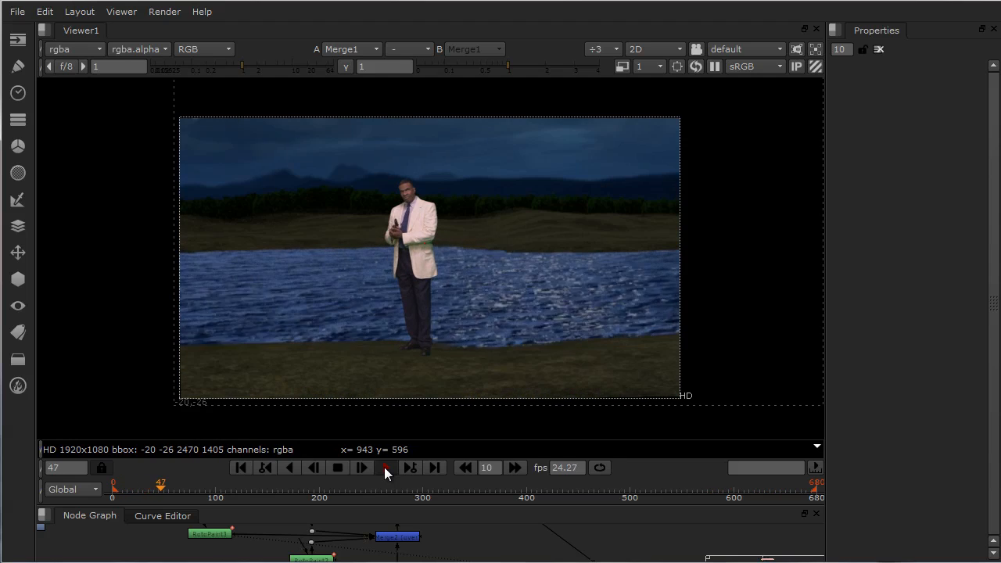
pyautogui.click(384, 467)
pyautogui.moveTo(1000, 118); pyautogui.dragTo(369, 101)
pyautogui.click(466, 468)
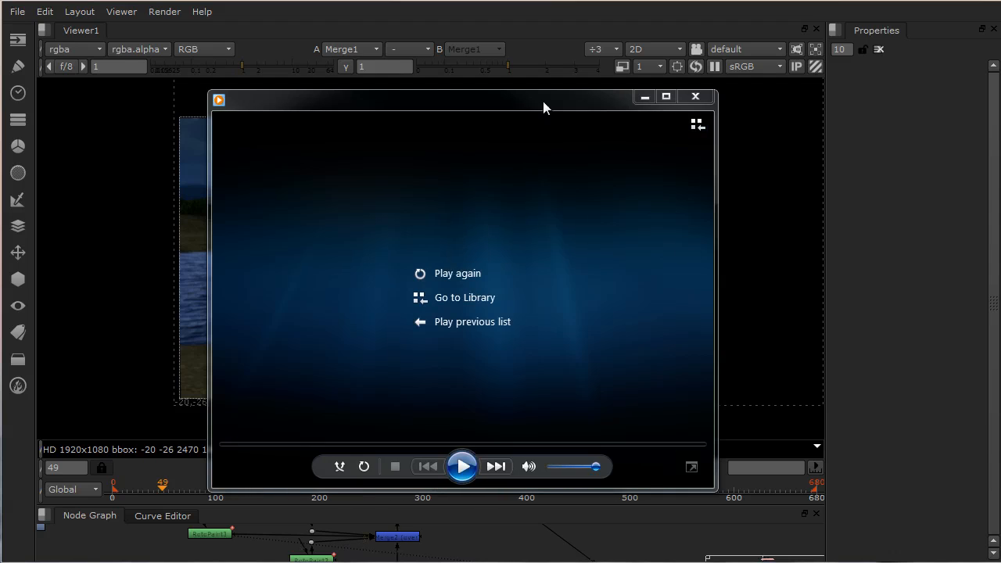
pyautogui.hotkey('alt', 'F4')
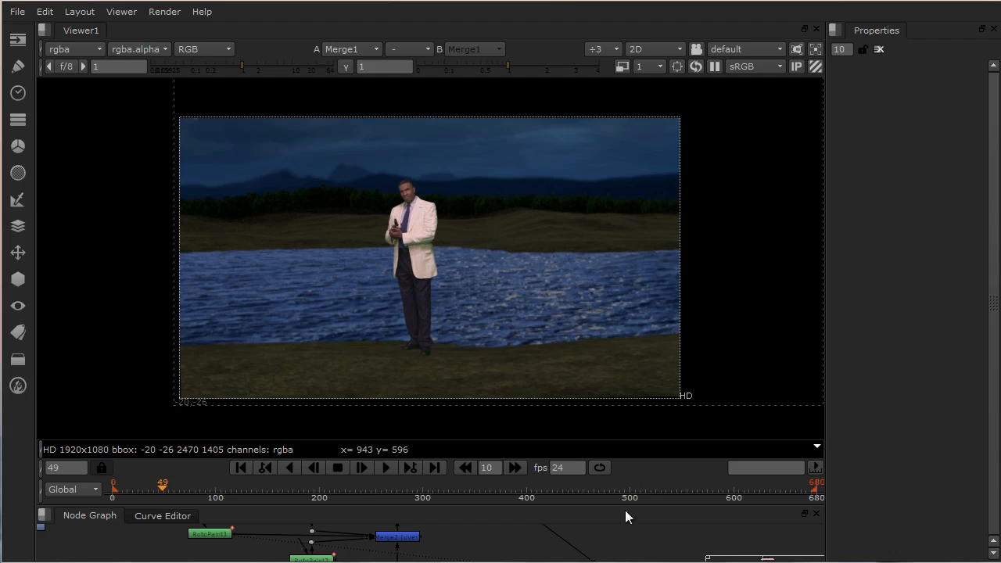
pyautogui.click(387, 467)
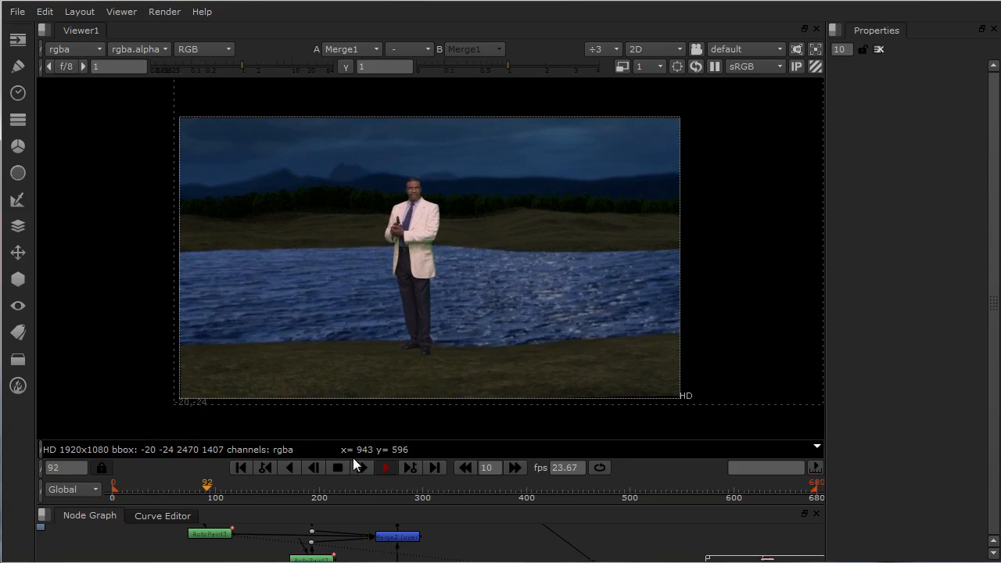
pyautogui.click(387, 468)
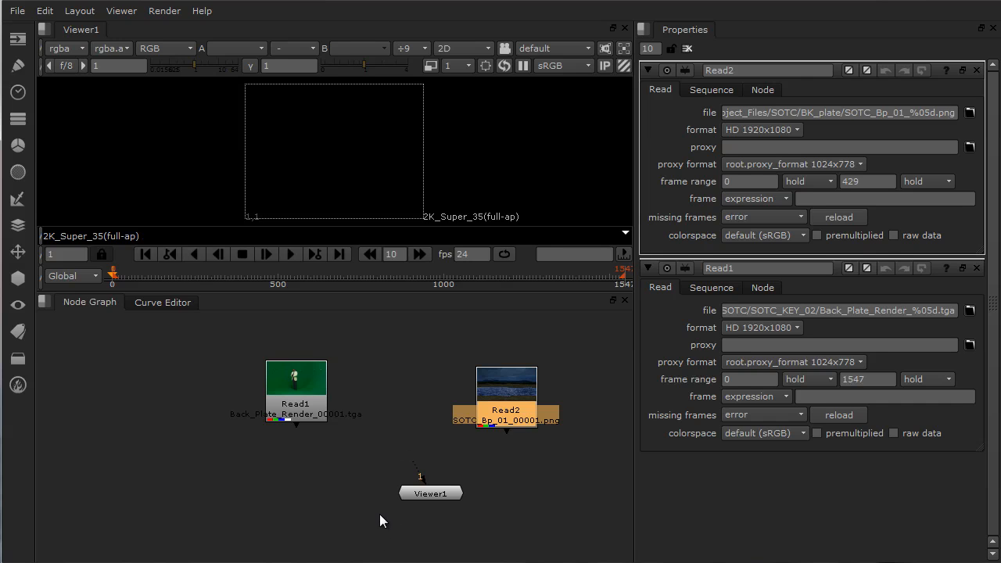
# Connect Viewer1 to the Read1 green-screen plate and enlarge the viewer area.
pyautogui.moveTo(420, 465); pyautogui.dragTo(295, 391)
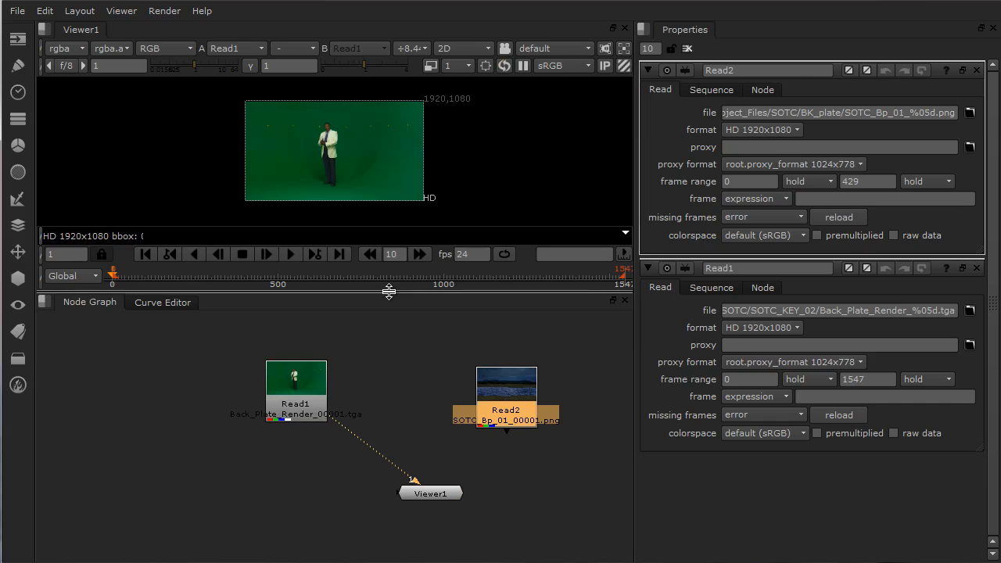
pyautogui.moveTo(389, 291); pyautogui.dragTo(408, 517)
pyautogui.scroll(5, 429, 402)
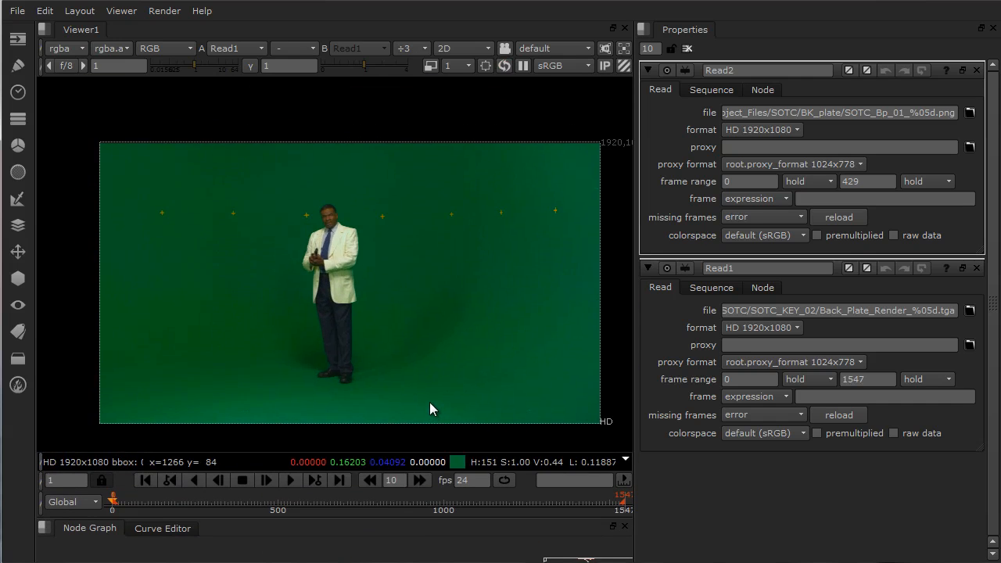
# Examine the green-screen plate up close, from the tracking markers across the backdrop down to the man's feet.
pyautogui.moveTo(439, 368); pyautogui.dragTo(586, 389, button='middle')
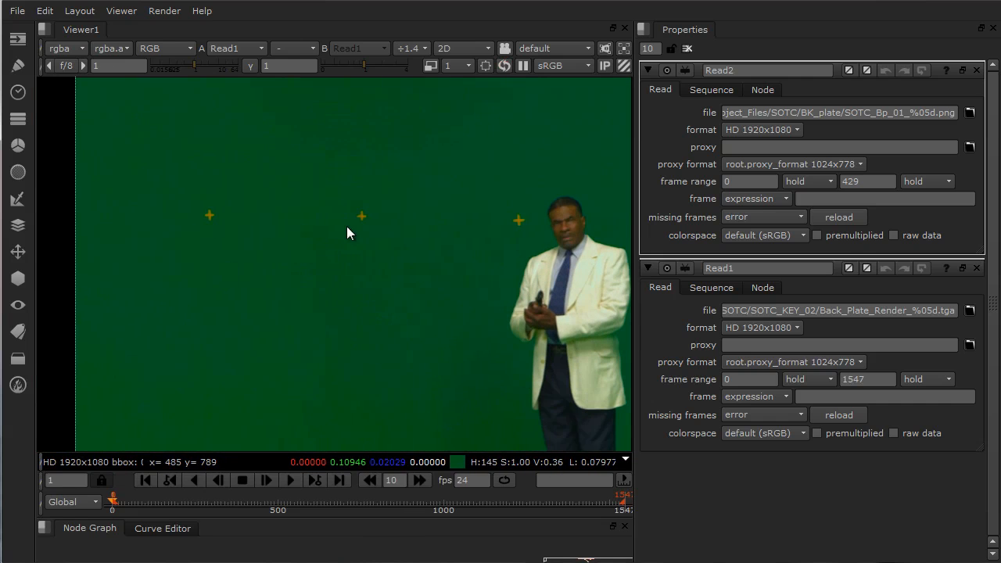
pyautogui.moveTo(571, 293); pyautogui.dragTo(201, 253, button='middle')
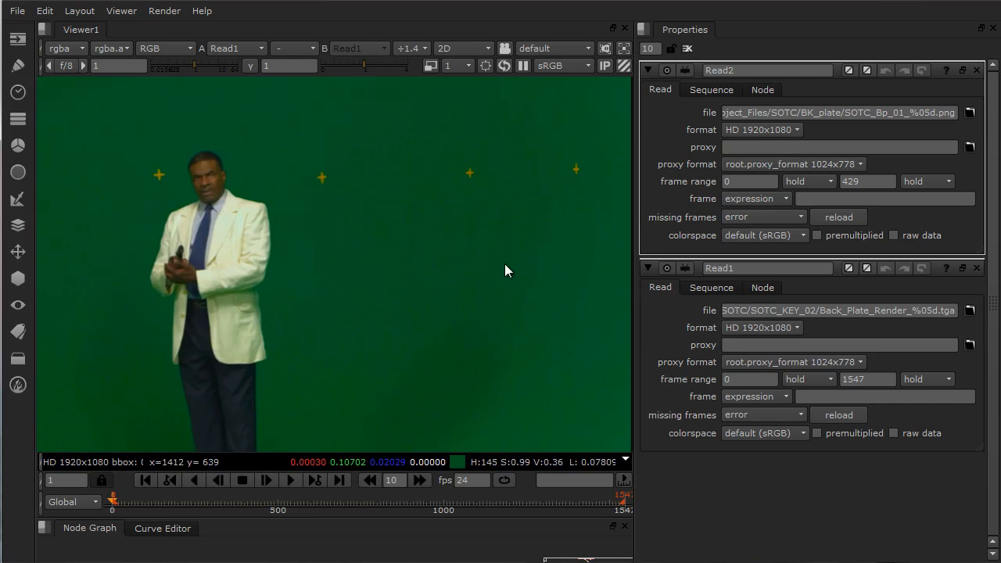
pyautogui.moveTo(504, 264); pyautogui.dragTo(292, 284, button='middle')
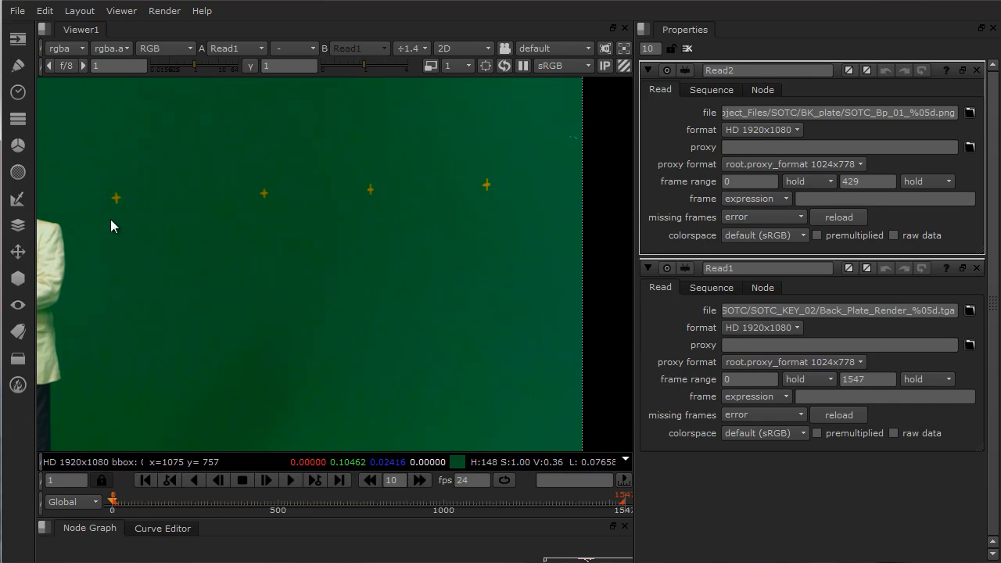
pyautogui.moveTo(205, 272); pyautogui.dragTo(481, 277, button='middle')
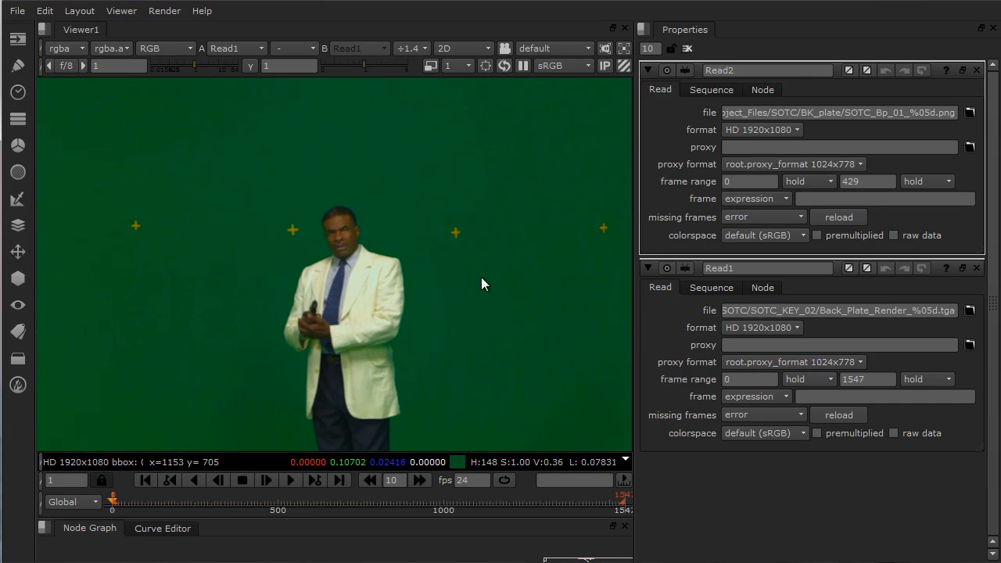
pyautogui.moveTo(78, 241); pyautogui.dragTo(252, 316, button='middle')
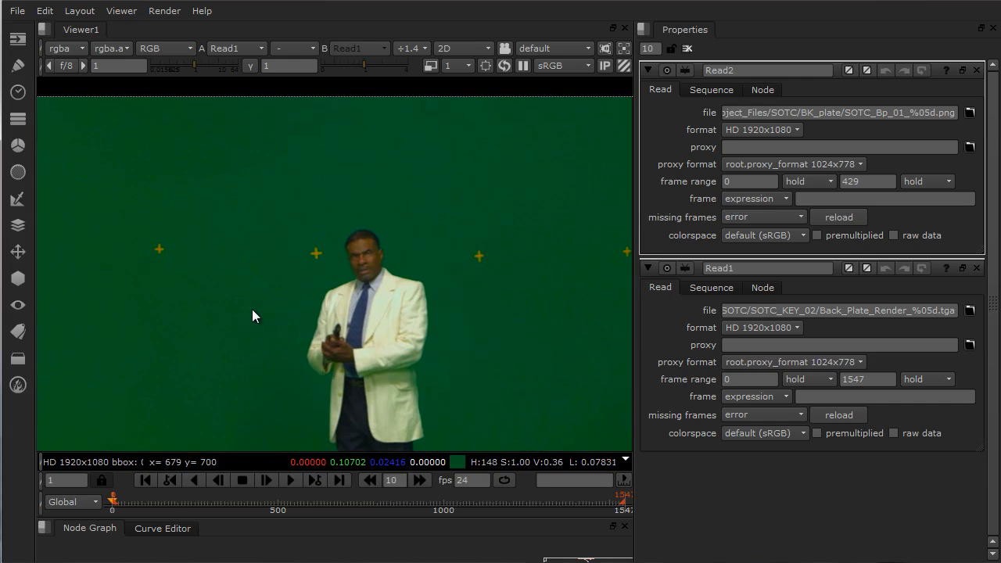
pyautogui.moveTo(376, 329); pyautogui.dragTo(395, 186, button='middle')
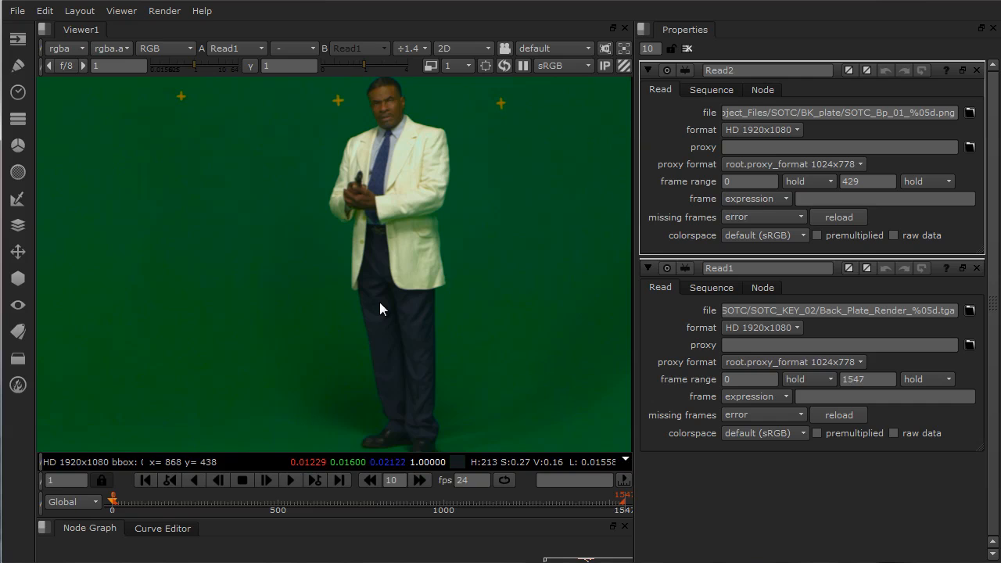
pyautogui.moveTo(411, 302); pyautogui.dragTo(358, 287, button='middle')
pyautogui.scroll(-3, 381, 294)
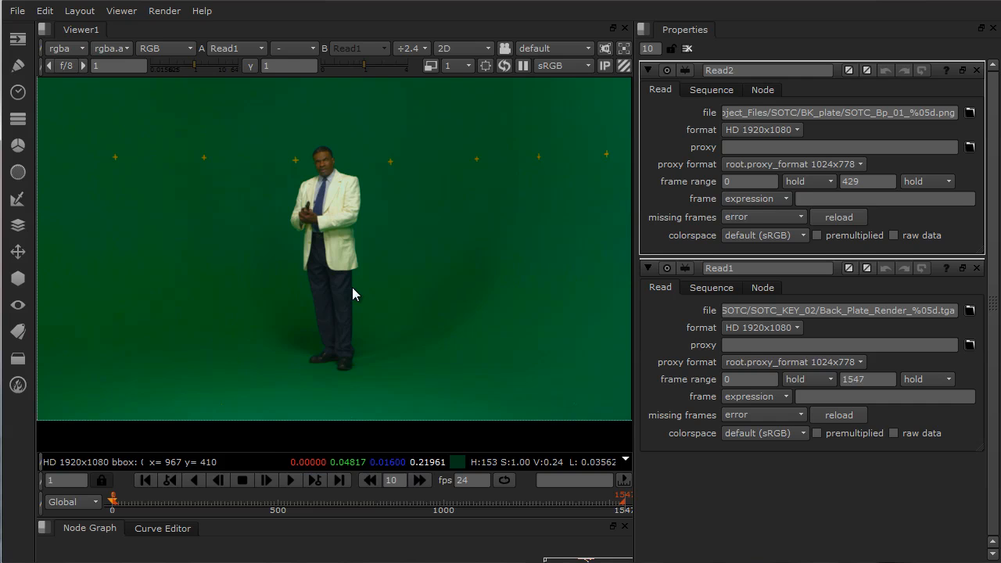
# Enlarge the node graph, close all open node properties, and open the project settings.
pyautogui.moveTo(411, 518); pyautogui.dragTo(414, 335)
pyautogui.moveTo(405, 365); pyautogui.dragTo(400, 397, button='middle')
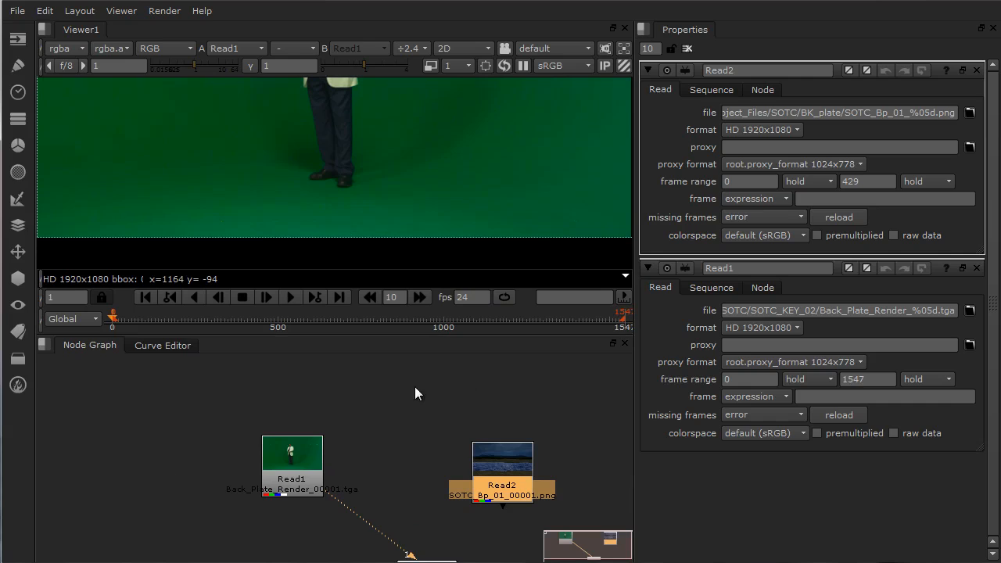
pyautogui.click(687, 48)
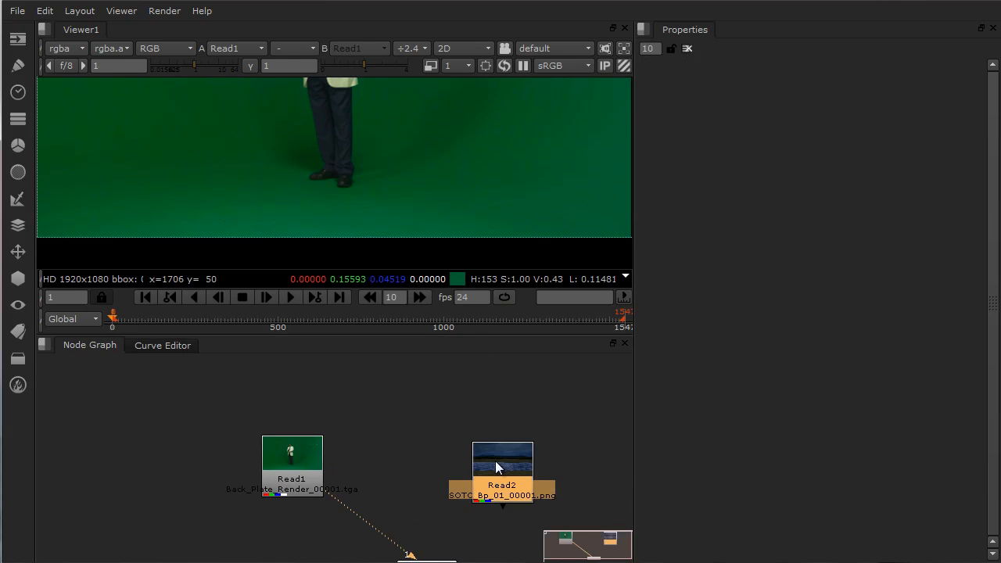
pyautogui.click(435, 402)
pyautogui.press('s')
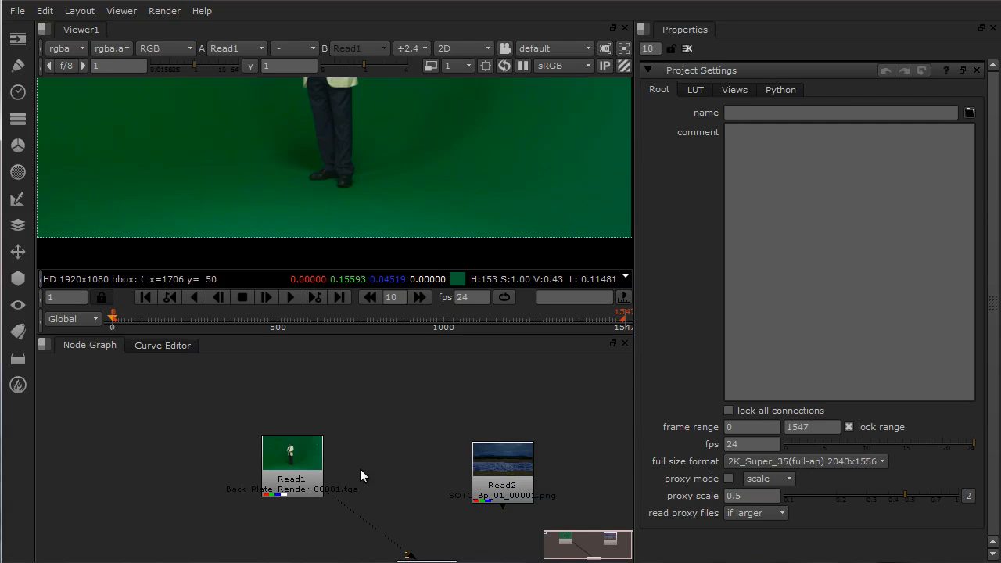
# Set the project's full size format to HD 1920x1080 to match the green-screen plate.
pyautogui.moveTo(525, 235); pyautogui.dragTo(338, 245, button='middle')
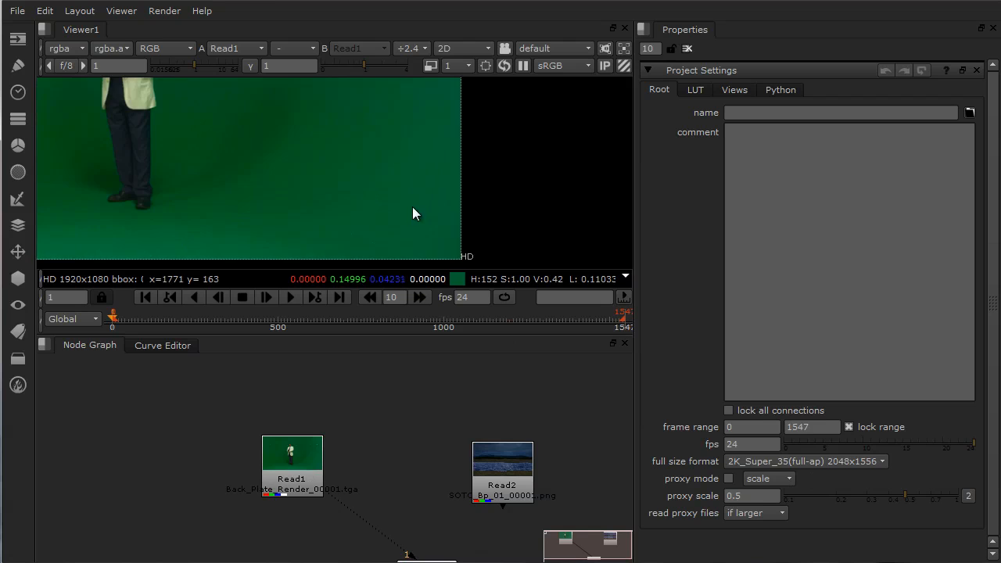
pyautogui.moveTo(492, 228); pyautogui.dragTo(680, 430, button='middle')
pyautogui.moveTo(561, 206); pyautogui.dragTo(364, 224, button='middle')
pyautogui.moveTo(466, 186); pyautogui.dragTo(492, 220, button='middle')
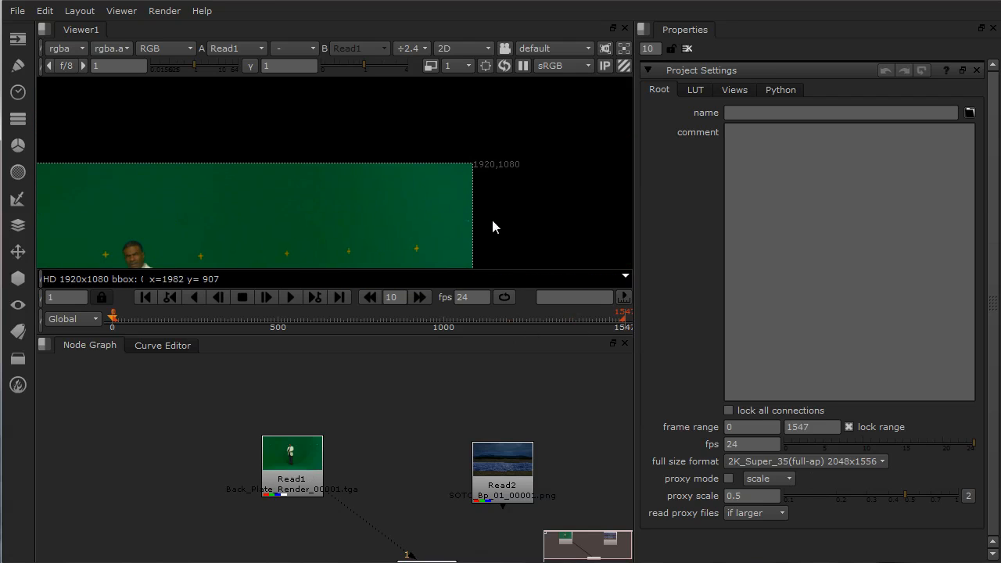
pyautogui.moveTo(359, 224); pyautogui.dragTo(382, 185, button='middle')
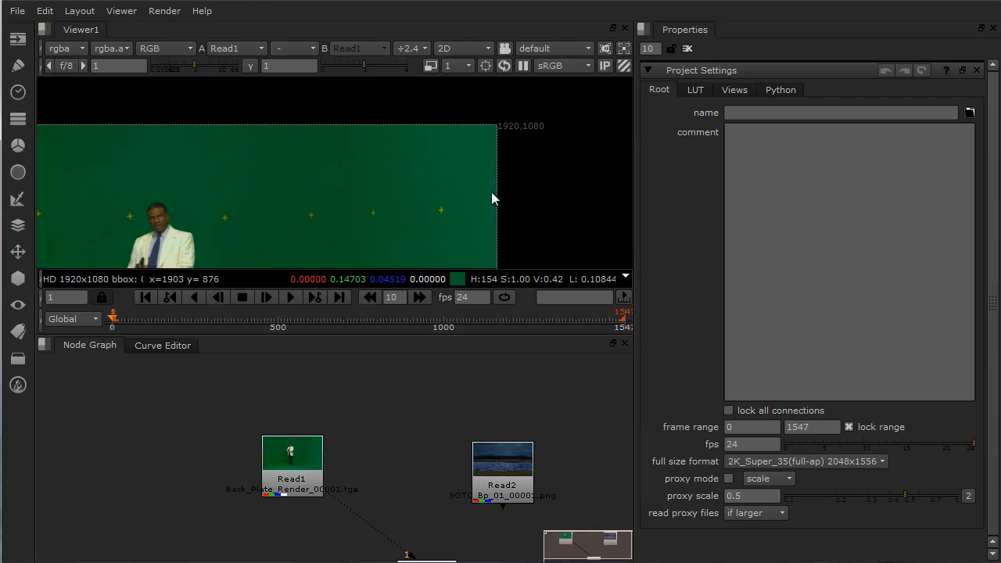
pyautogui.moveTo(492, 193)
pyautogui.mouseDown(button='middle')
pyautogui.moveTo(553, 202)
pyautogui.moveTo(502, 196)
pyautogui.mouseUp(button='middle')
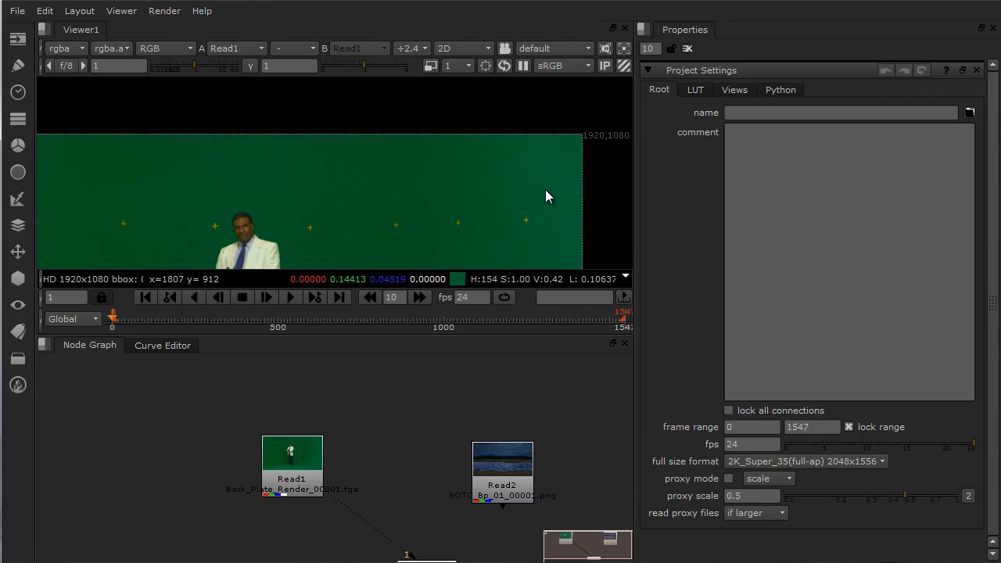
pyautogui.moveTo(490, 189)
pyautogui.mouseDown(button='middle')
pyautogui.moveTo(519, 177)
pyautogui.moveTo(432, 182)
pyautogui.moveTo(545, 203)
pyautogui.moveTo(460, 205)
pyautogui.moveTo(480, 213)
pyautogui.moveTo(490, 190)
pyautogui.moveTo(413, 212)
pyautogui.moveTo(496, 192)
pyautogui.mouseUp(button='middle')
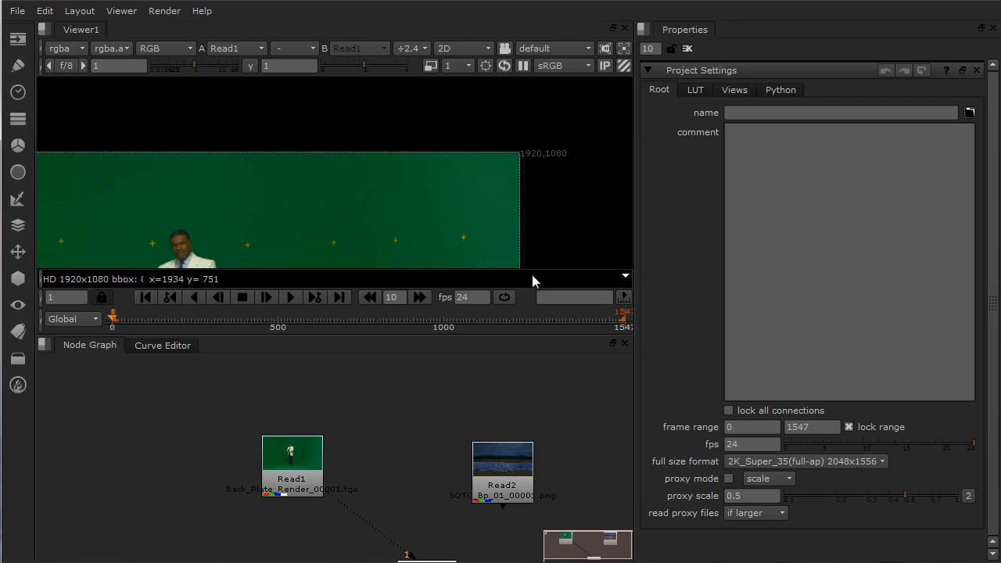
pyautogui.click(766, 461)
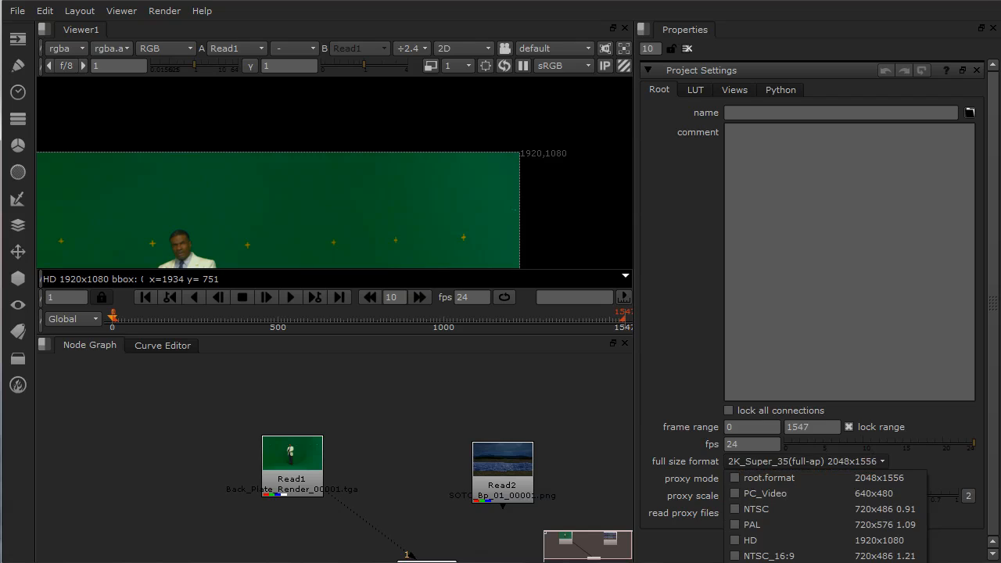
pyautogui.click(797, 540)
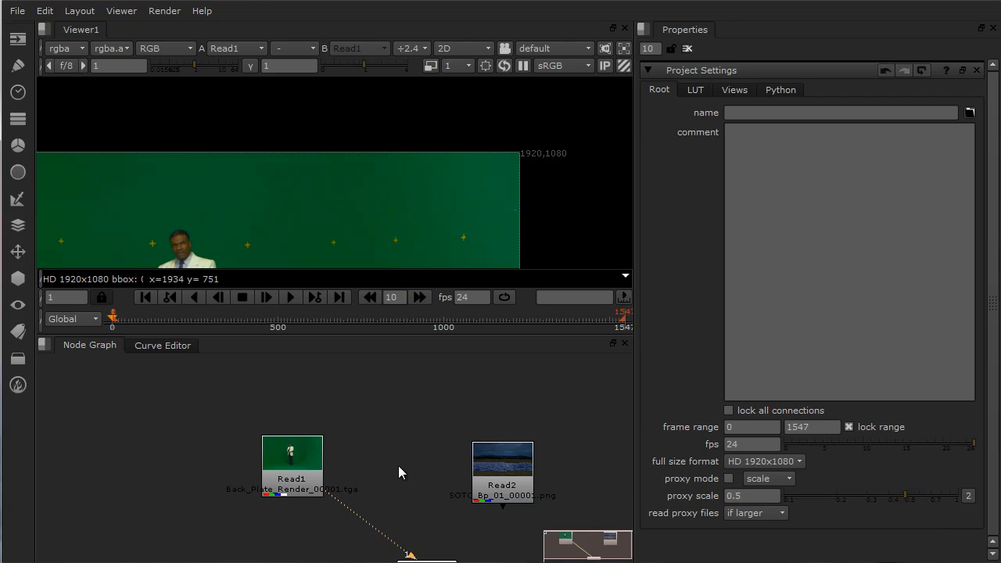
# Review the whole green-screen plate in an enlarged viewer, then inspect the man's upper body and nearby markers.
pyautogui.moveTo(398, 249); pyautogui.dragTo(417, 97, button='middle')
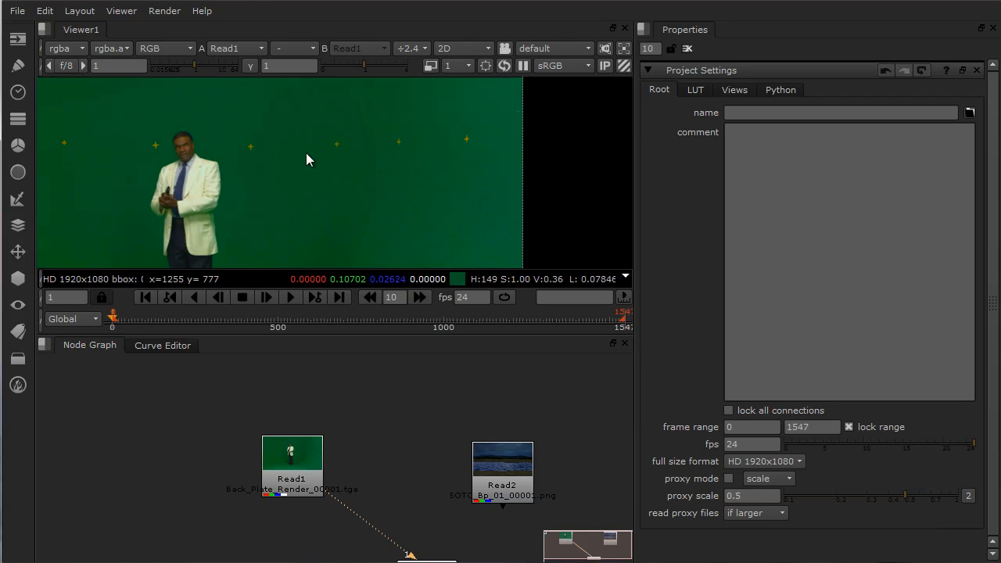
pyautogui.moveTo(306, 153); pyautogui.dragTo(446, 151, button='middle')
pyautogui.moveTo(445, 191); pyautogui.dragTo(407, 144, button='middle')
pyautogui.moveTo(421, 210); pyautogui.dragTo(483, 238, button='middle')
pyautogui.moveTo(443, 185); pyautogui.dragTo(384, 190, button='middle')
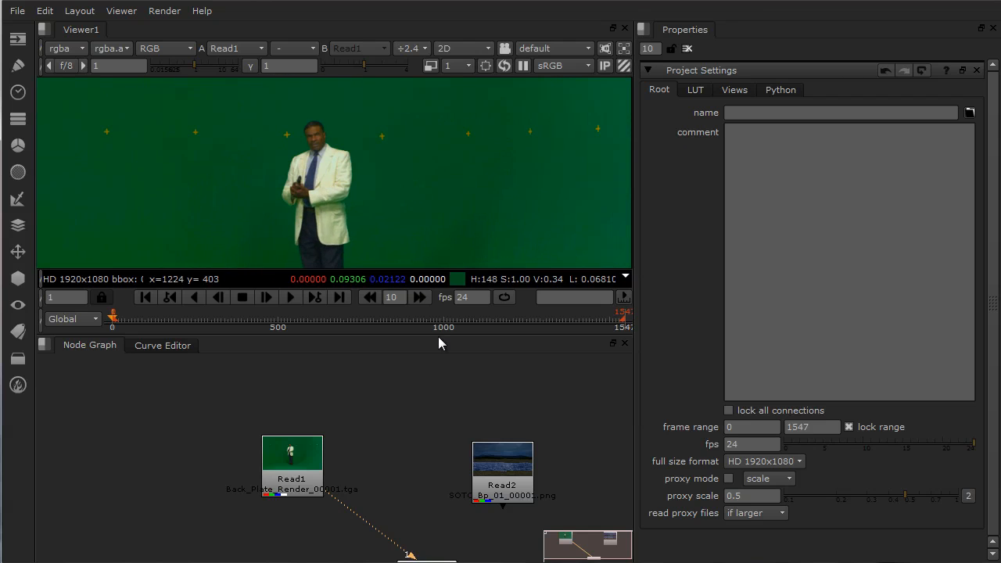
pyautogui.moveTo(438, 336); pyautogui.dragTo(444, 503)
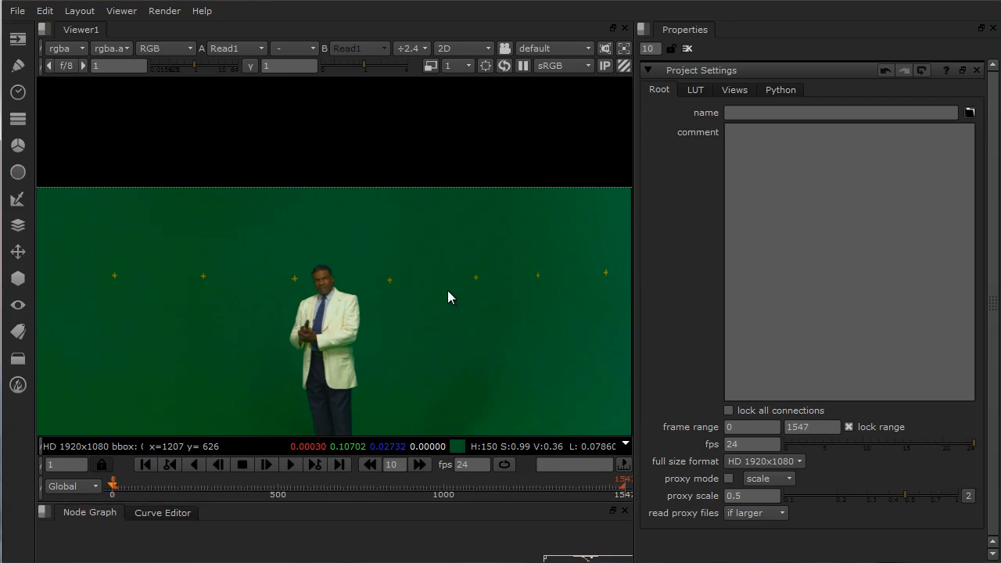
pyautogui.moveTo(513, 384); pyautogui.dragTo(421, 284, button='middle')
pyautogui.scroll(-2, 445, 275)
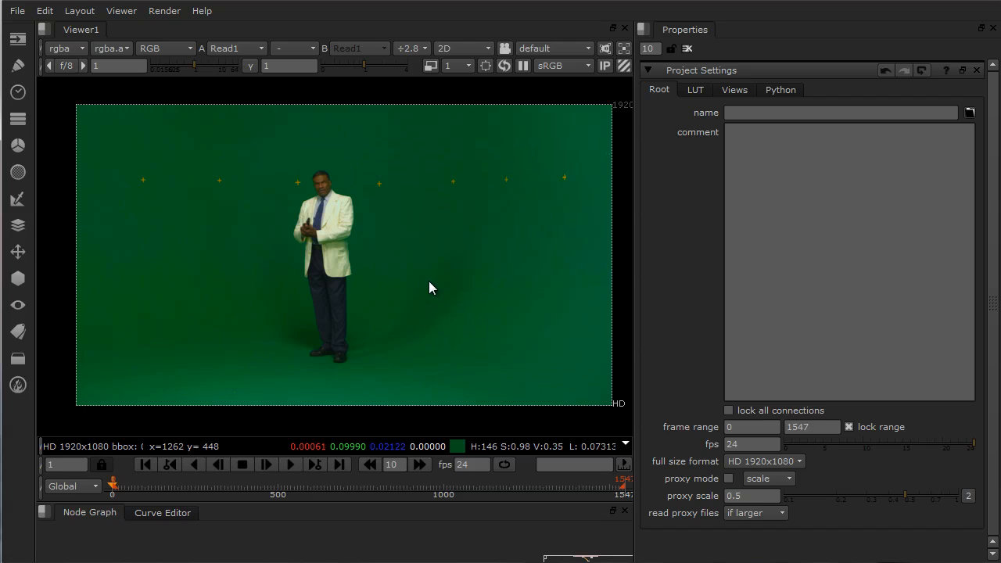
pyautogui.moveTo(430, 276); pyautogui.dragTo(419, 295, button='middle')
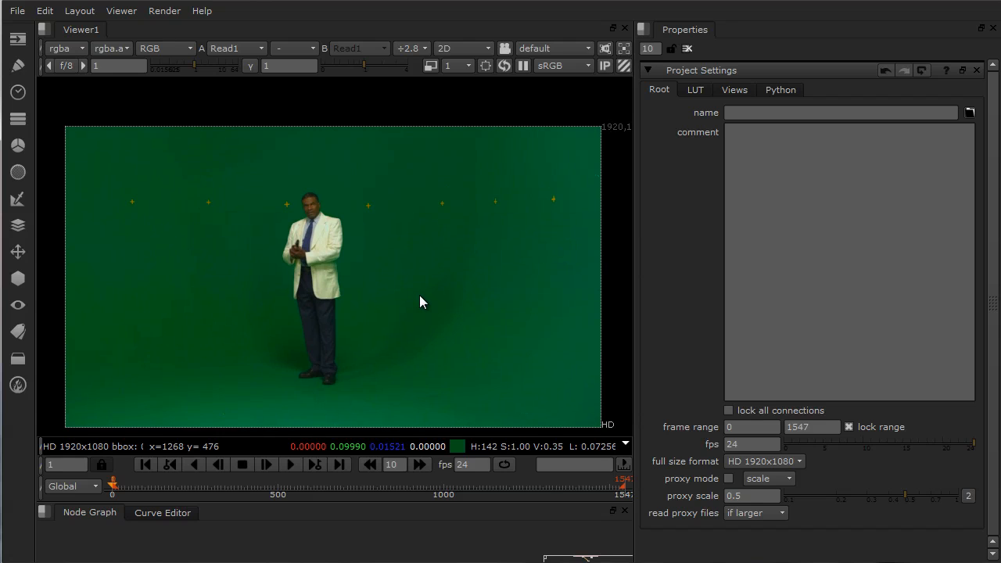
pyautogui.scroll(5, 422, 298)
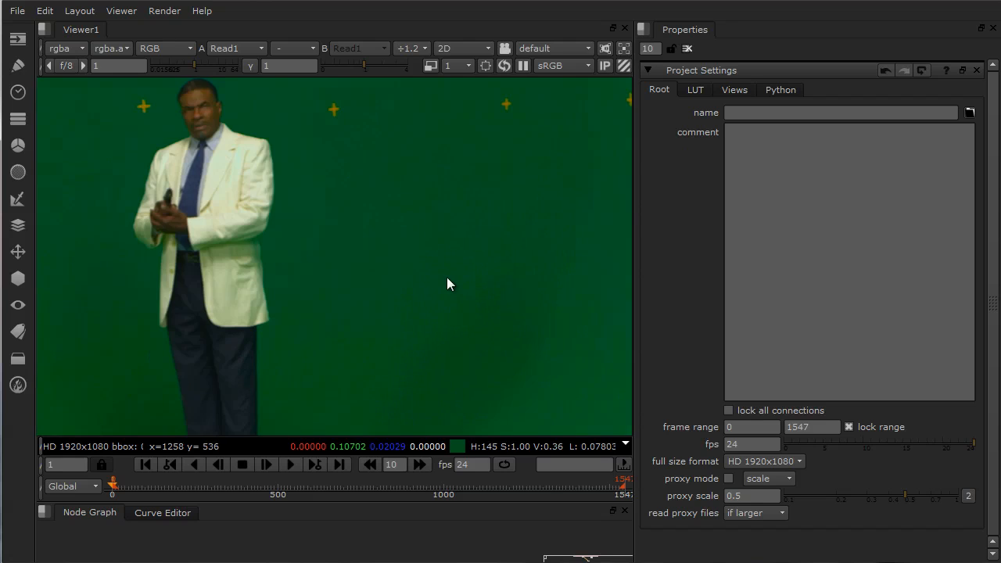
pyautogui.moveTo(447, 278); pyautogui.dragTo(512, 403, button='middle')
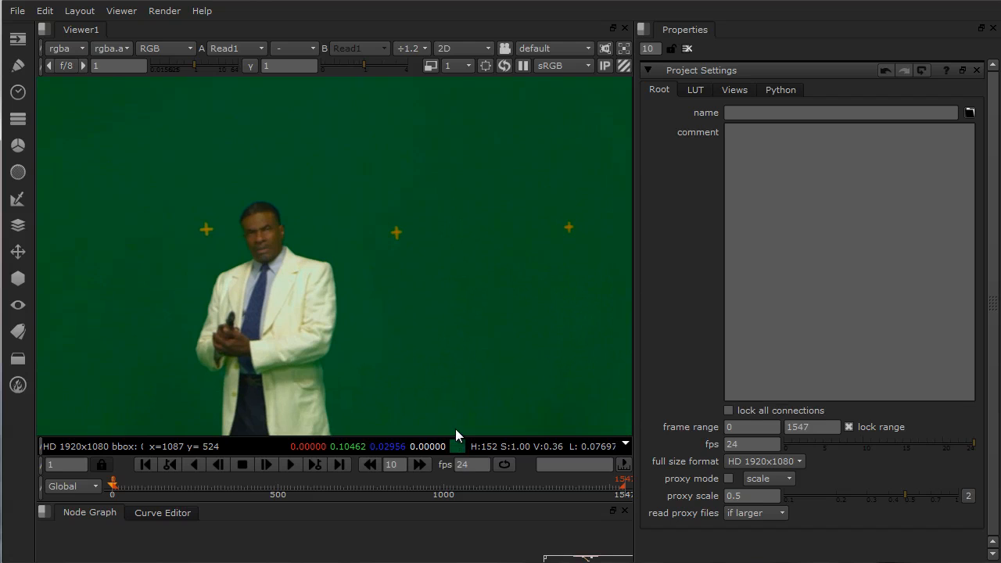
# Close the project settings and enlarge the node graph around the Read1, Read2 and Viewer1 nodes.
pyautogui.moveTo(455, 505); pyautogui.dragTo(455, 432)
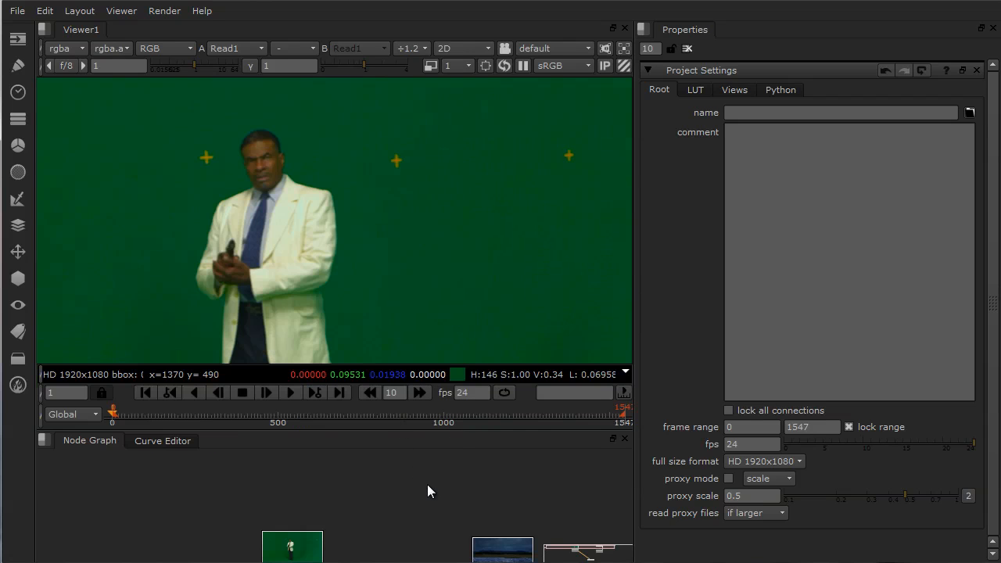
pyautogui.click(688, 48)
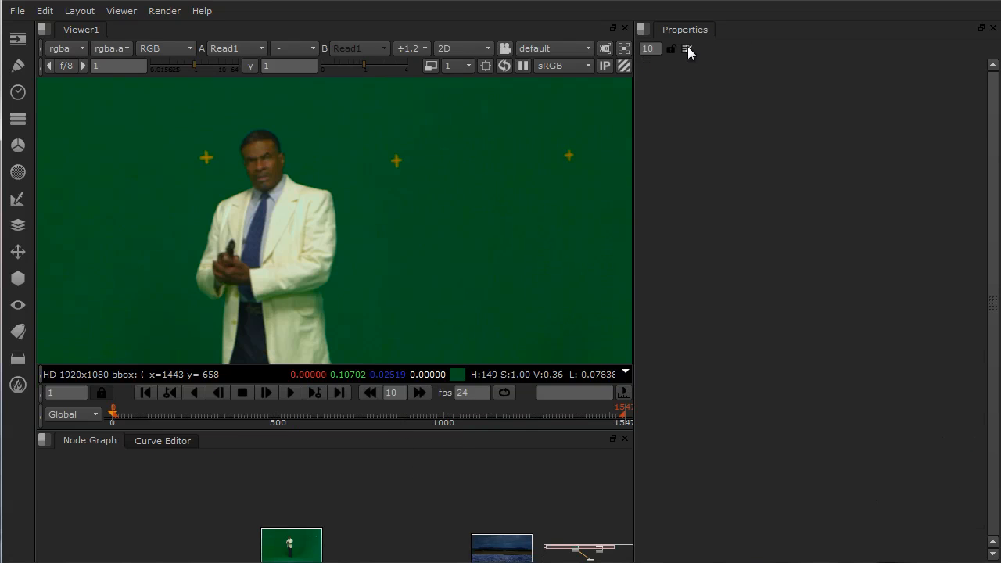
pyautogui.moveTo(435, 480); pyautogui.dragTo(450, 437, button='middle')
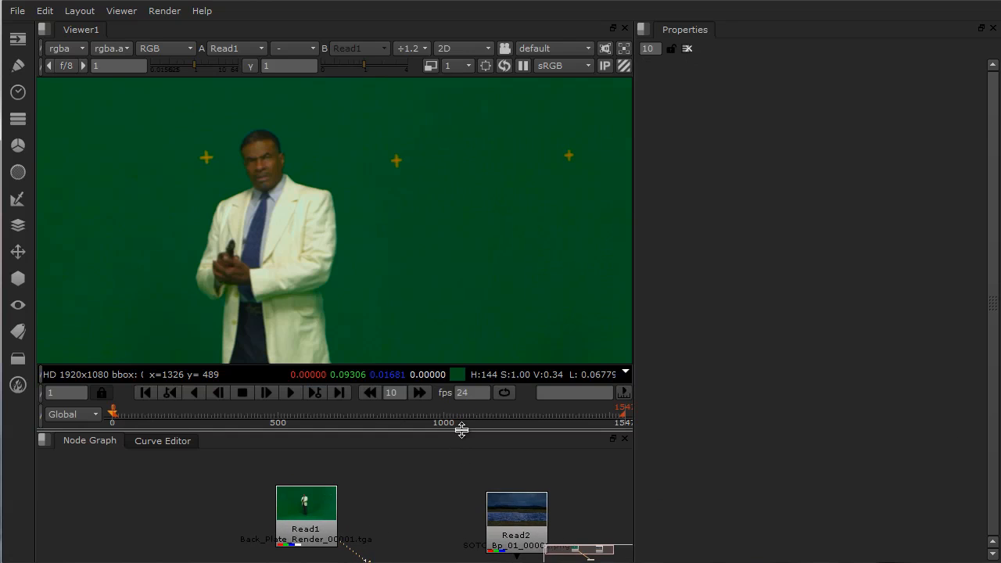
pyautogui.moveTo(461, 429); pyautogui.dragTo(465, 263)
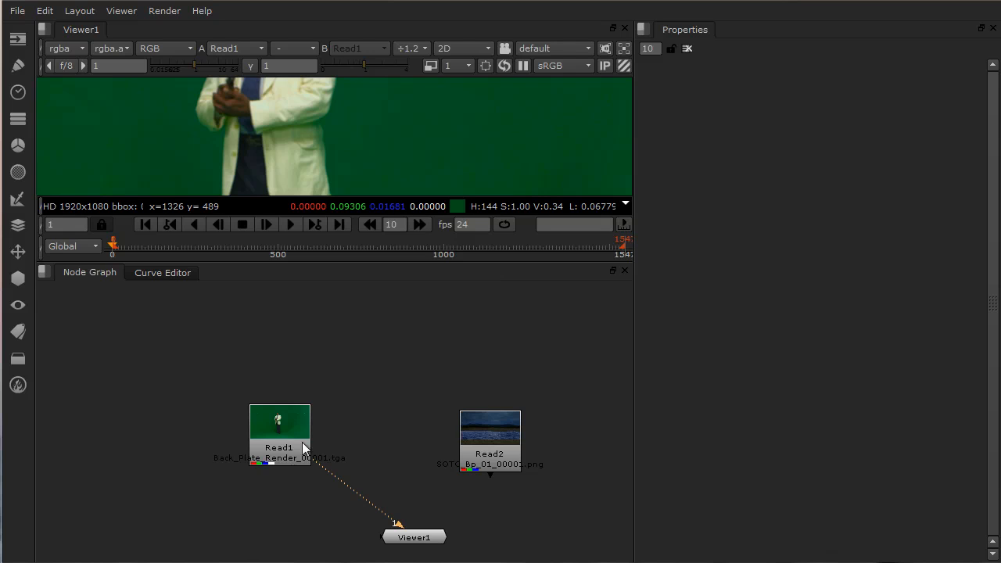
# Move Read1 farther from Read2, add a ColorCorrect node, and connect it between Read1 and Viewer1.
pyautogui.moveTo(303, 447); pyautogui.dragTo(236, 413)
pyautogui.click(17, 174)
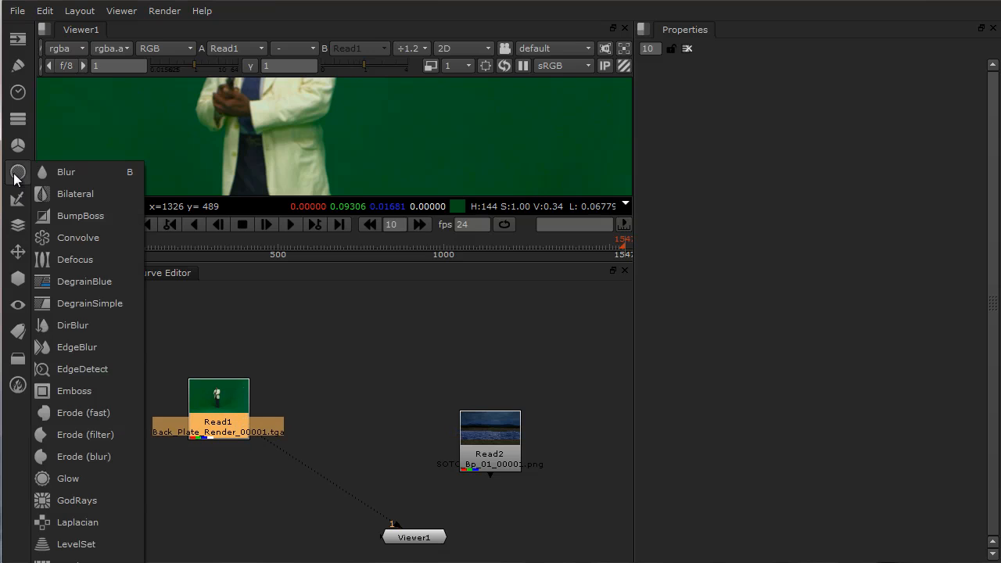
pyautogui.click(17, 146)
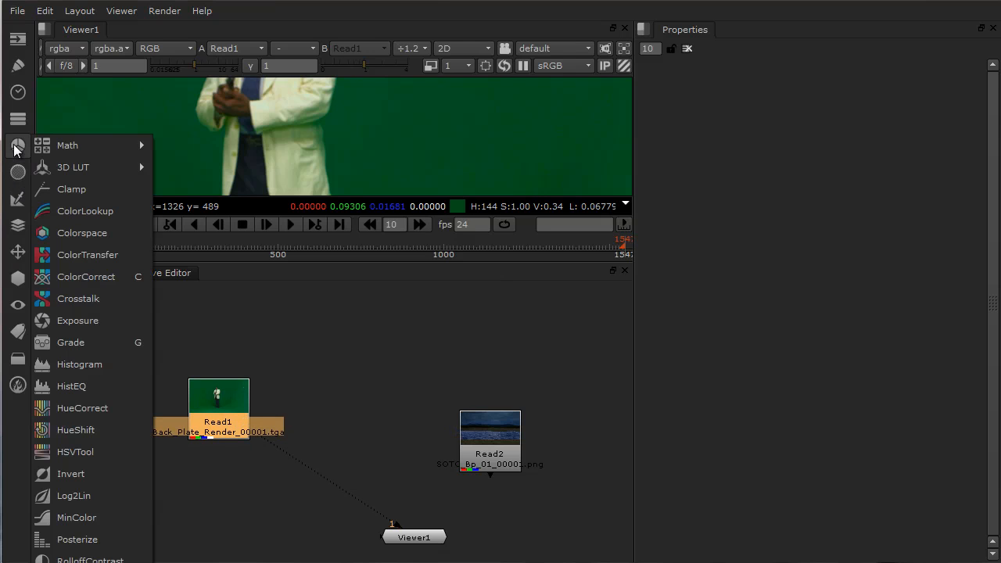
pyautogui.click(90, 279)
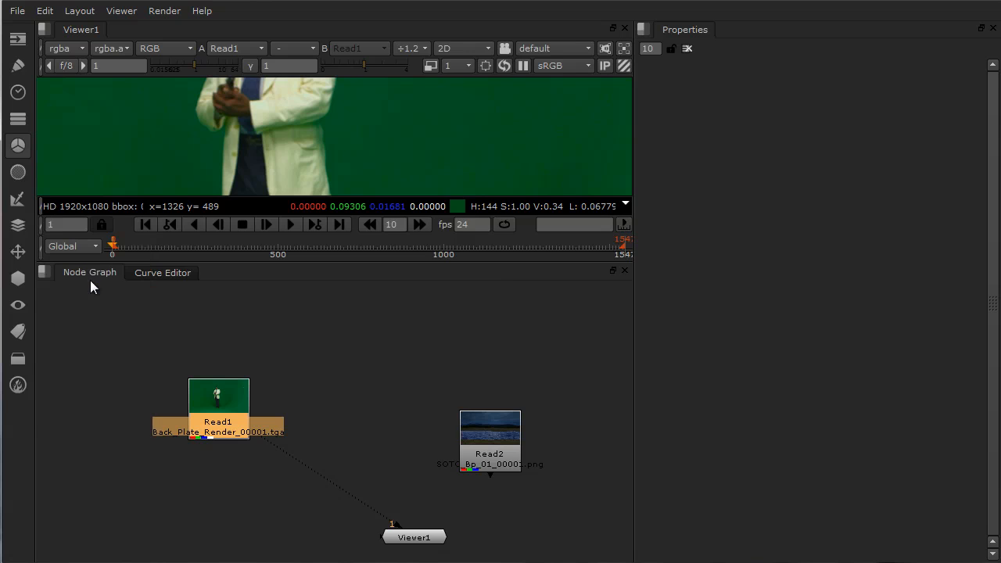
pyautogui.moveTo(222, 459); pyautogui.dragTo(328, 416)
pyautogui.click(223, 418)
pyautogui.click(317, 414)
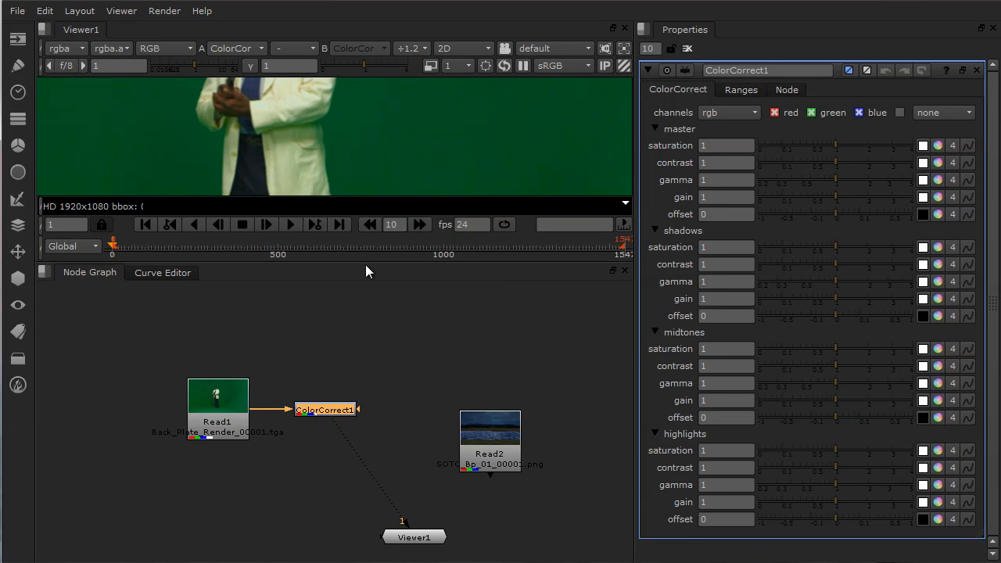
# Enlarge the viewer and set ColorCorrect1's master offset to -0.09 and master gain to 0.68.
pyautogui.moveTo(366, 263); pyautogui.dragTo(368, 391)
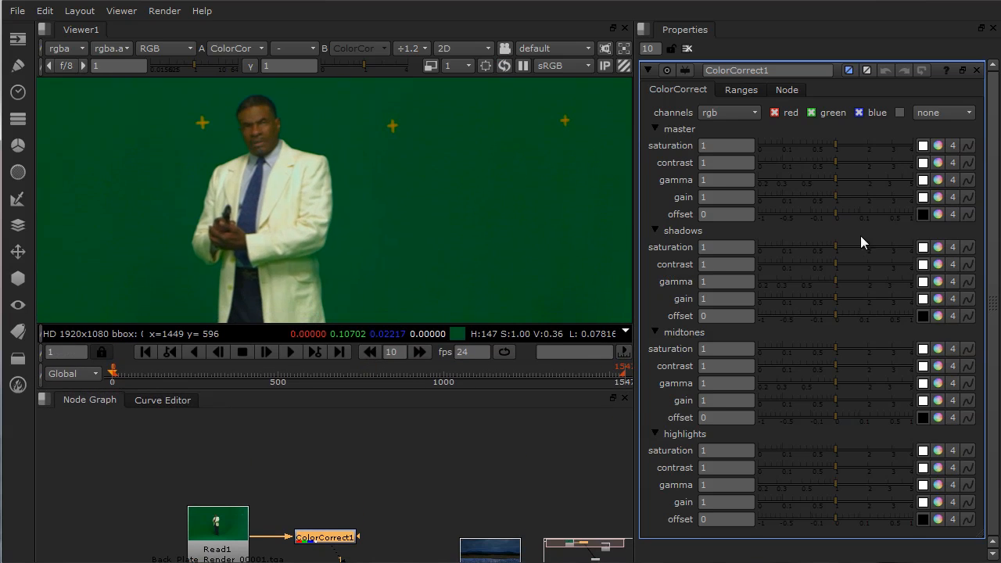
pyautogui.moveTo(838, 214); pyautogui.dragTo(812, 216)
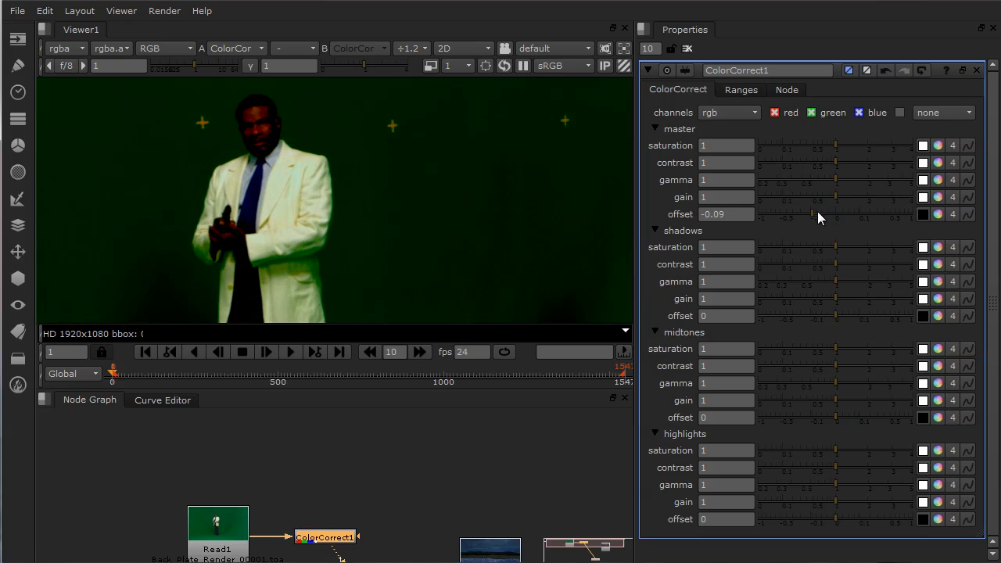
pyautogui.moveTo(835, 197); pyautogui.dragTo(823, 196)
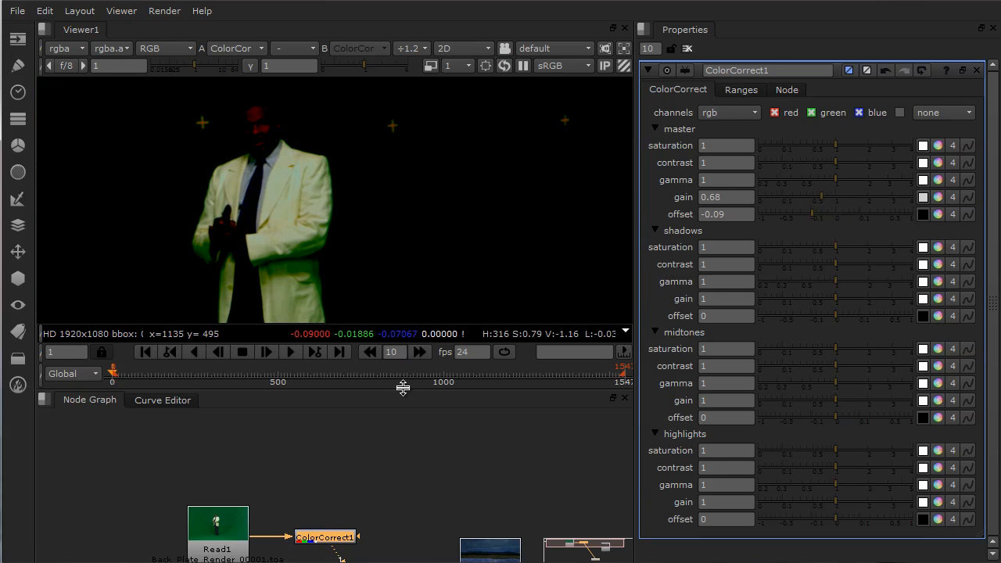
pyautogui.moveTo(405, 391); pyautogui.dragTo(414, 494)
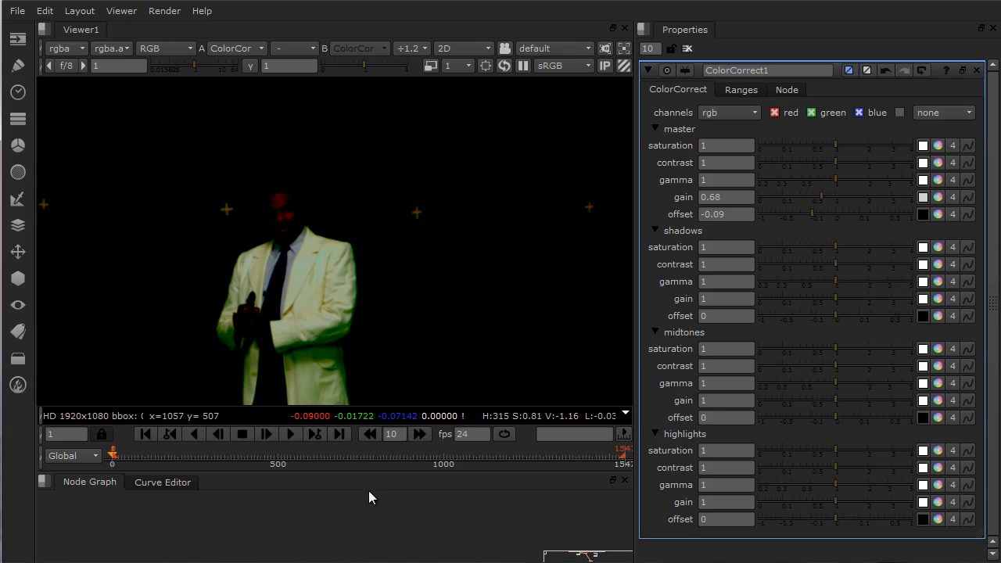
pyautogui.moveTo(374, 477); pyautogui.dragTo(378, 513)
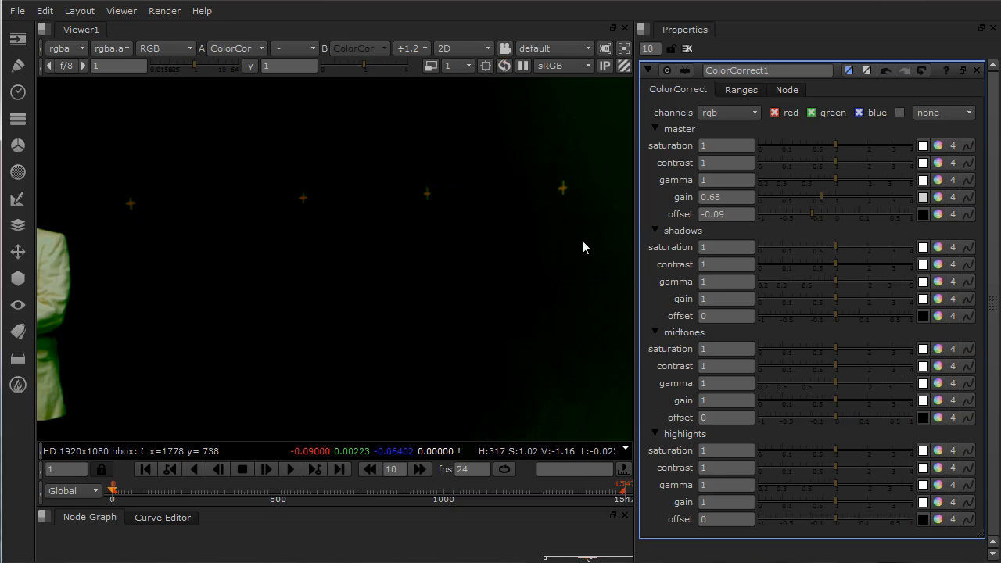
# Set ColorCorrect1's master contrast to 1.65 and gamma to 1.16, checking the man and the brighter side of the backdrop.
pyautogui.click(844, 163)
pyautogui.moveTo(845, 163)
pyautogui.mouseDown()
pyautogui.moveTo(822, 162)
pyautogui.moveTo(859, 168)
pyautogui.mouseUp()
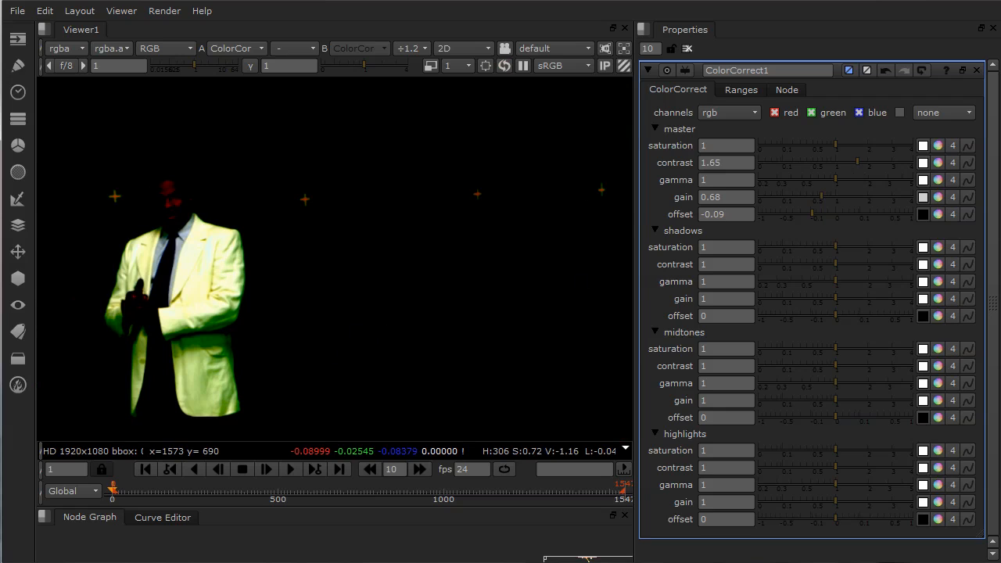
pyautogui.moveTo(831, 185)
pyautogui.mouseDown()
pyautogui.moveTo(853, 185)
pyautogui.moveTo(843, 181)
pyautogui.mouseUp()
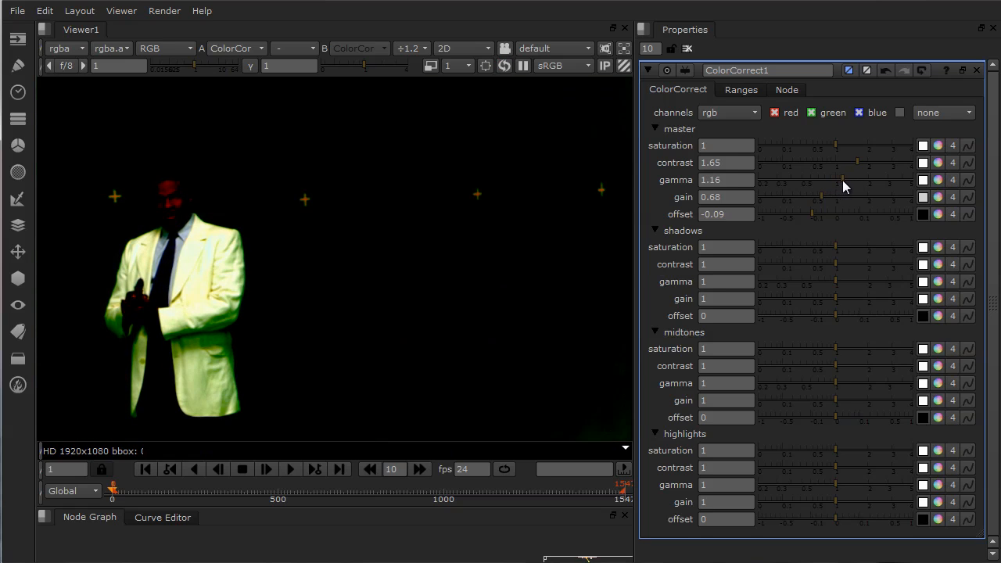
pyautogui.moveTo(498, 305); pyautogui.dragTo(385, 341, button='middle')
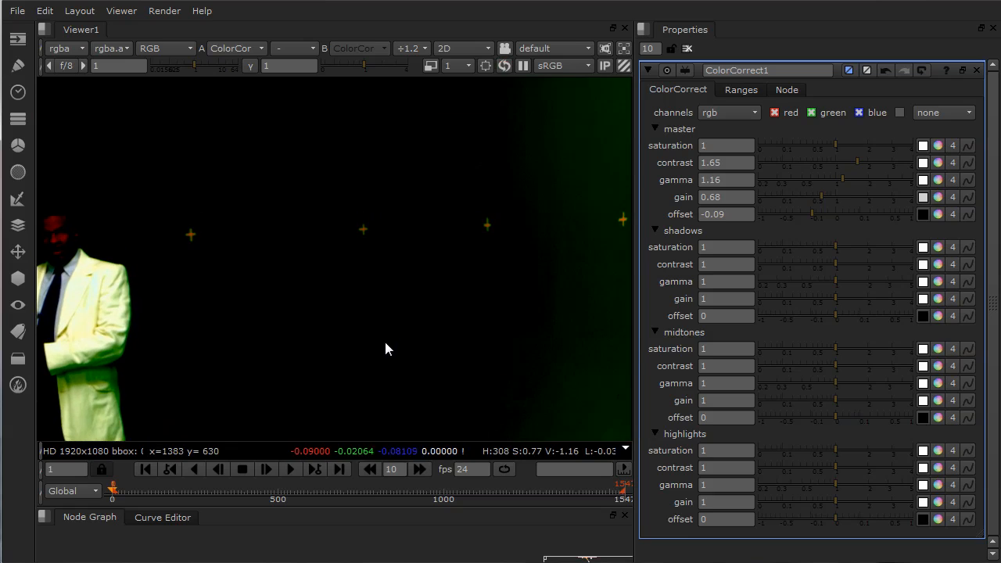
pyautogui.moveTo(451, 331); pyautogui.dragTo(570, 329, button='middle')
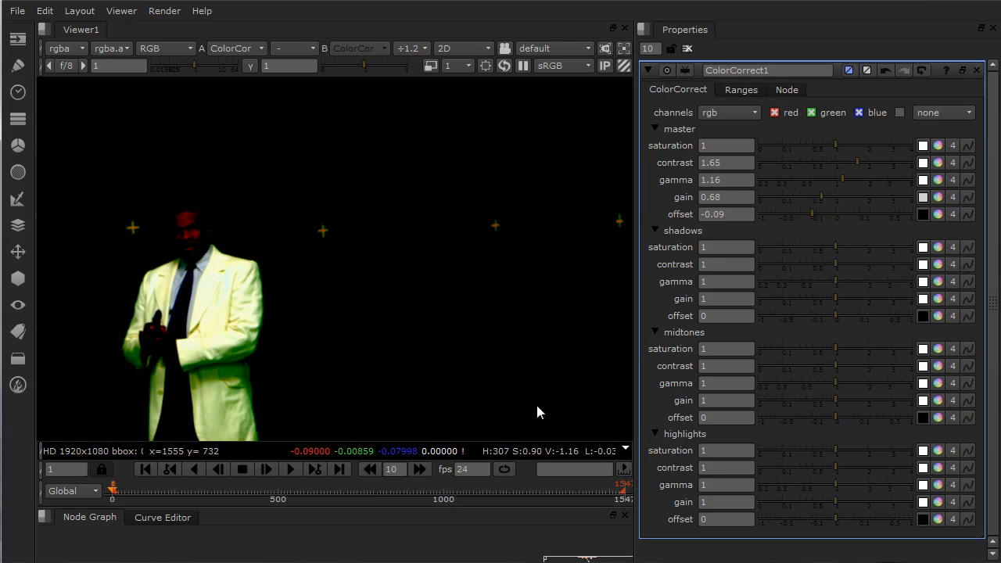
# Close the color correction properties, check the Read1 node's frame range, and close its properties too.
pyautogui.click(688, 48)
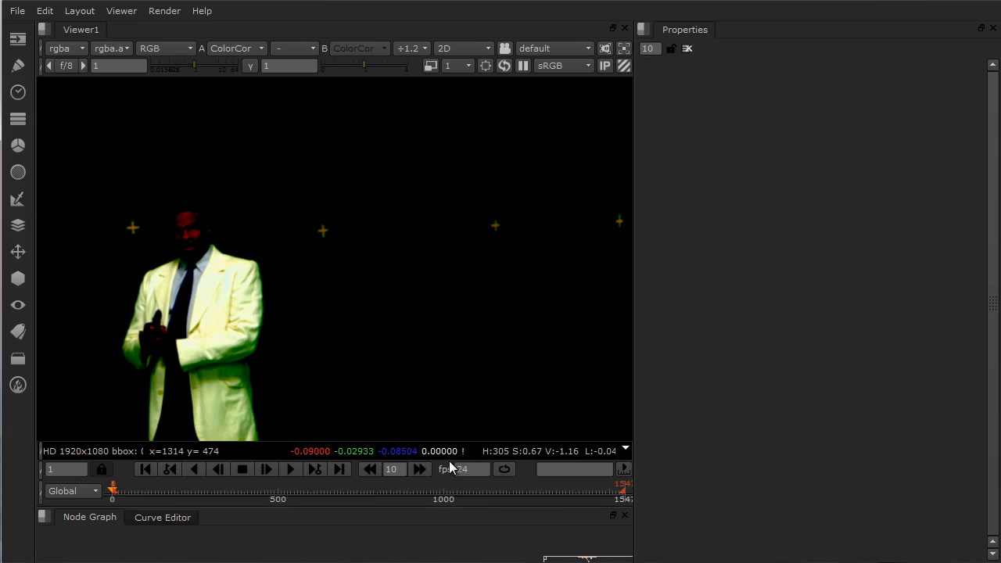
pyautogui.moveTo(487, 507); pyautogui.dragTo(500, 292)
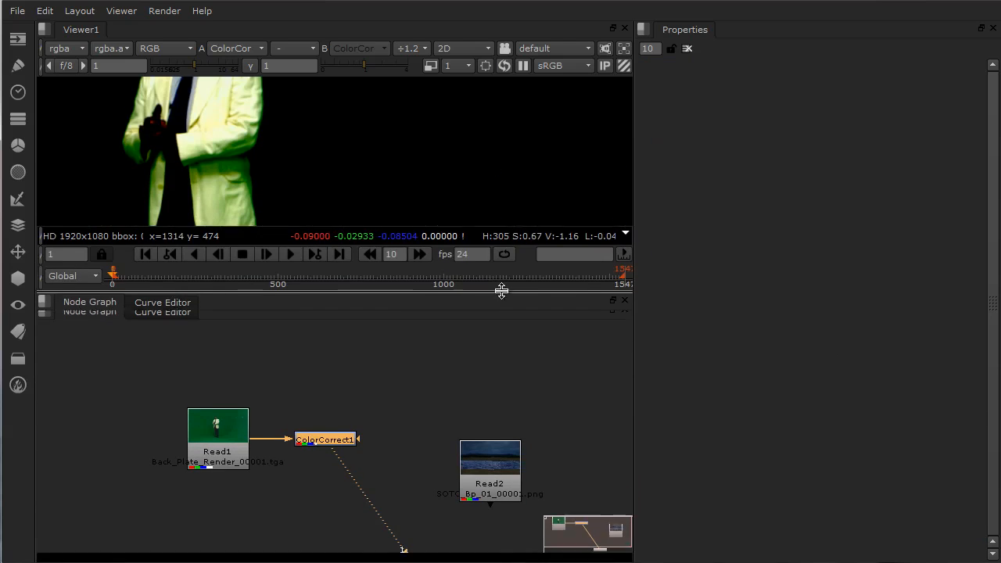
pyautogui.click(502, 372)
pyautogui.click(216, 442)
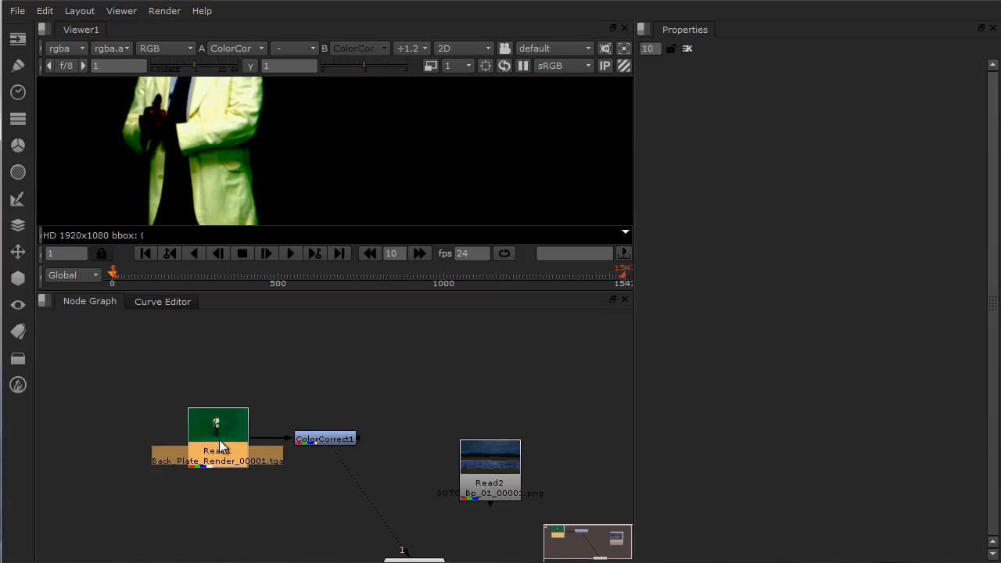
pyautogui.doubleClick(221, 443)
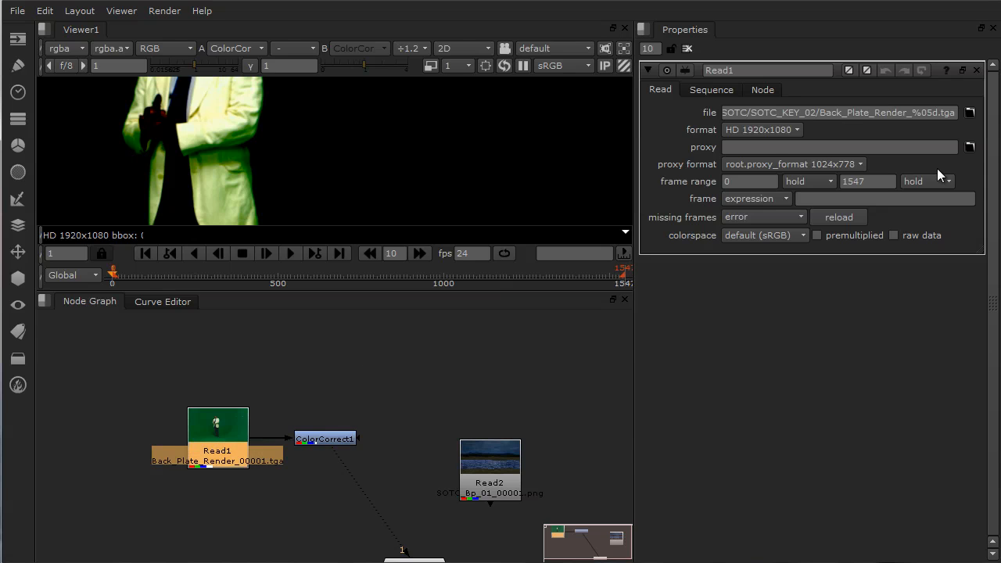
pyautogui.click(689, 48)
pyautogui.click(460, 351)
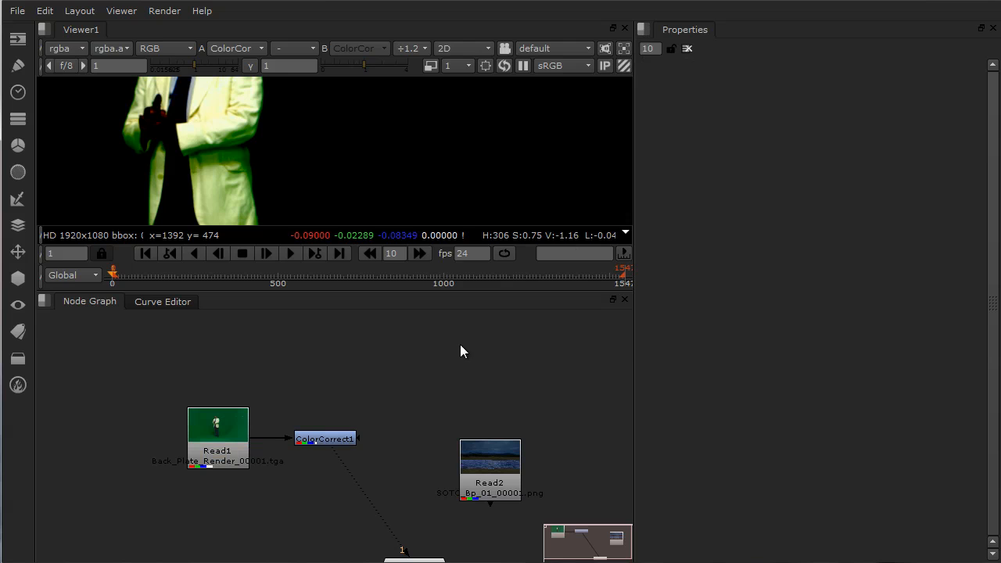
# Set the project's last frame to 680, enlarge the viewer, and close the project settings.
pyautogui.press('s')
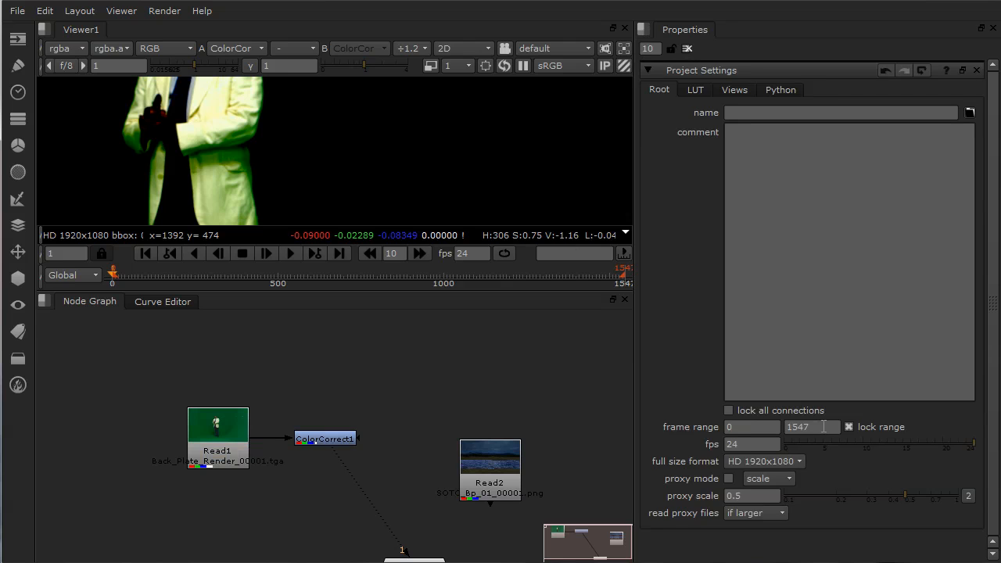
pyautogui.moveTo(823, 427); pyautogui.dragTo(780, 426)
pyautogui.write('680')
pyautogui.press('Return')
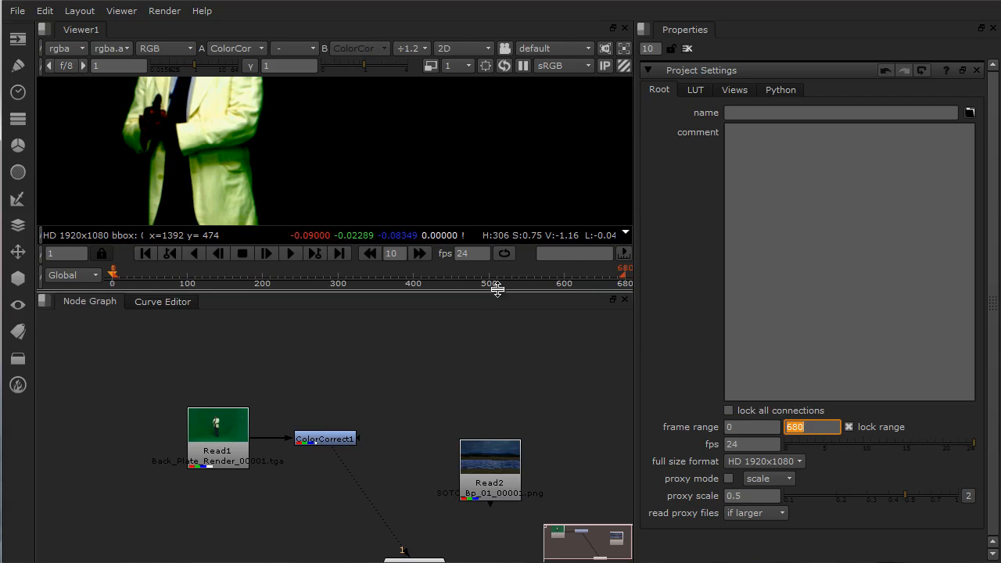
pyautogui.moveTo(496, 288); pyautogui.dragTo(492, 442)
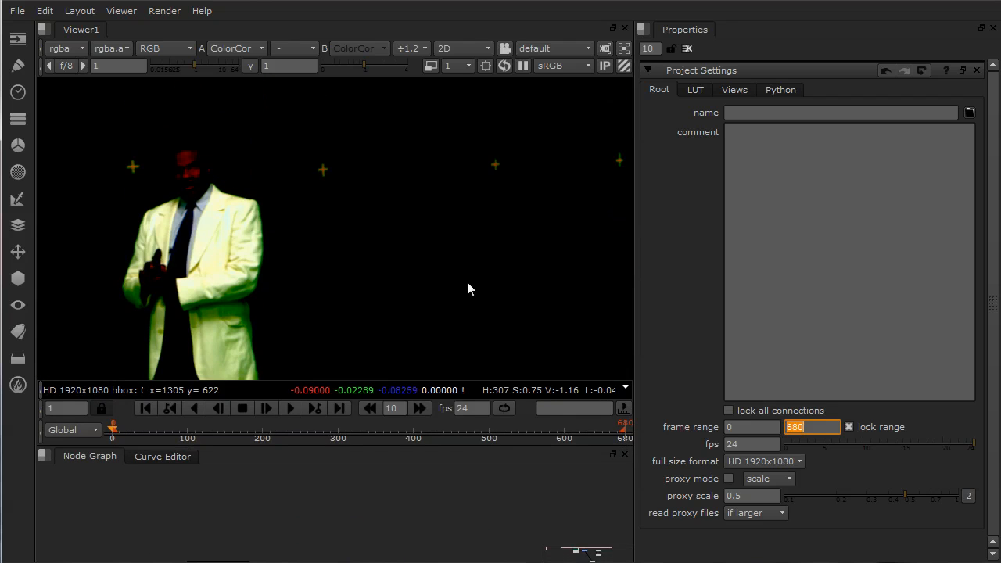
pyautogui.click(688, 48)
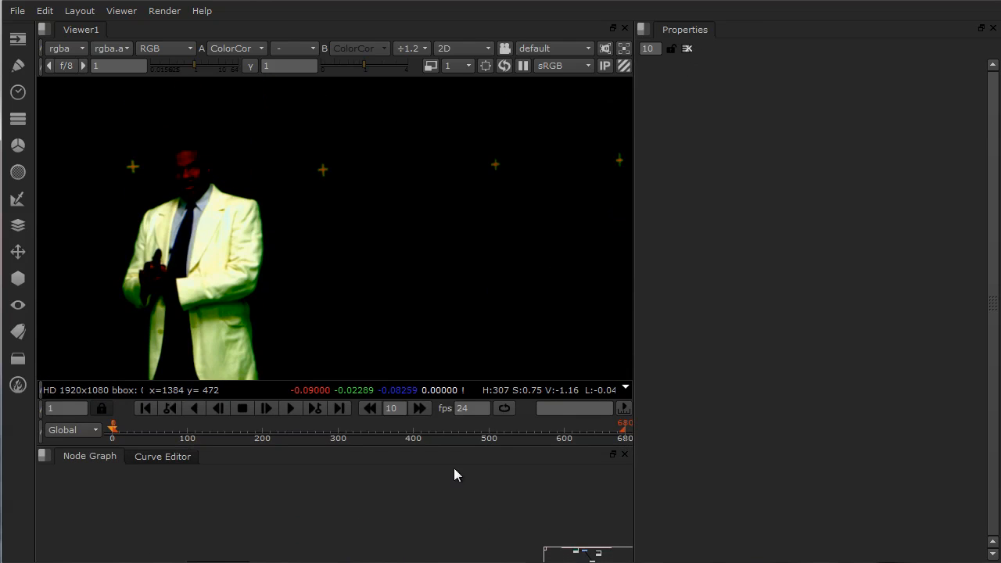
# Reopen ColorCorrect1's properties and lower its master gamma to 1.12 while viewing the plate.
pyautogui.moveTo(448, 445); pyautogui.dragTo(452, 263)
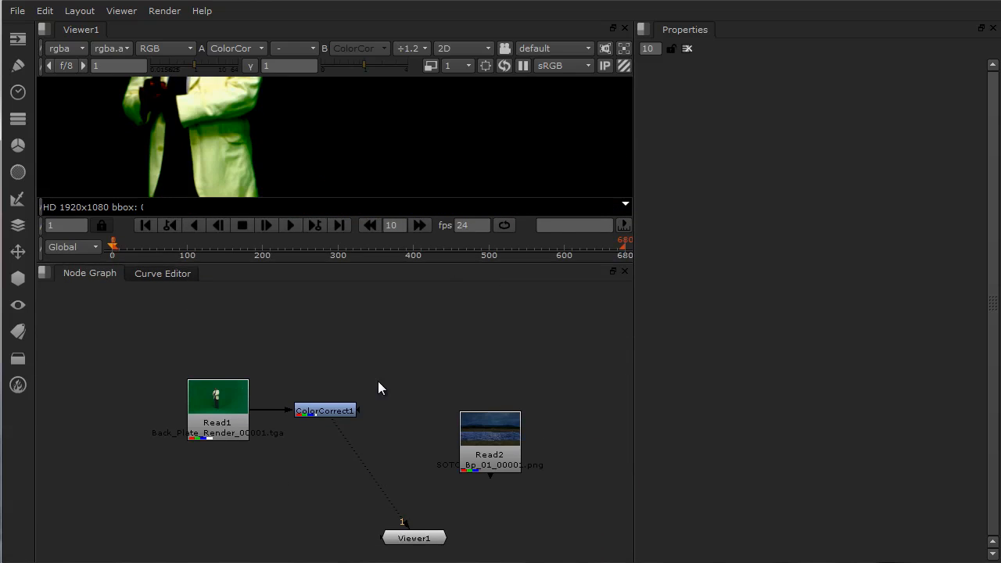
pyautogui.doubleClick(342, 411)
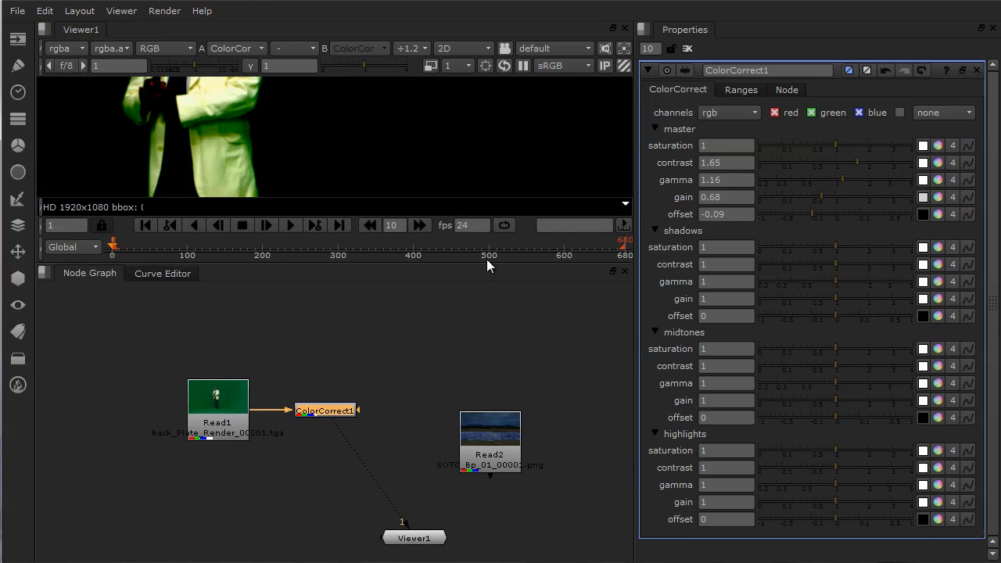
pyautogui.moveTo(487, 262); pyautogui.dragTo(503, 442)
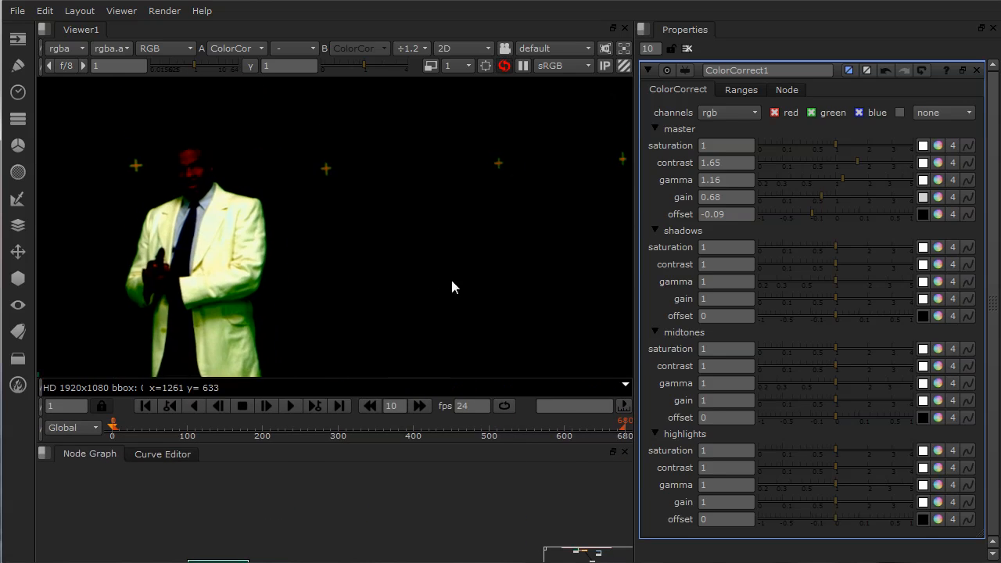
pyautogui.moveTo(495, 302); pyautogui.dragTo(486, 307, button='middle')
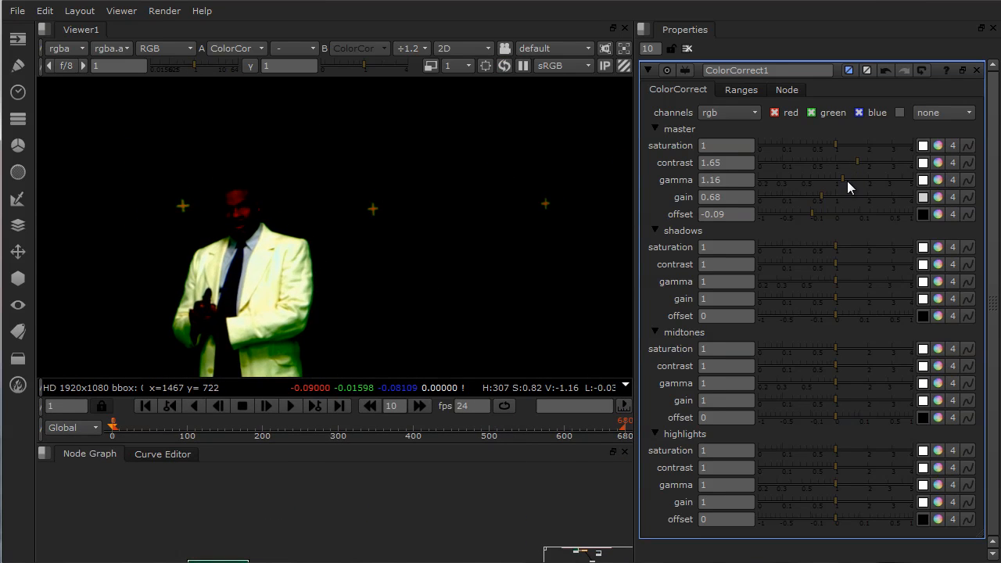
pyautogui.moveTo(843, 185)
pyautogui.mouseDown()
pyautogui.moveTo(827, 183)
pyautogui.moveTo(851, 185)
pyautogui.moveTo(842, 185)
pyautogui.mouseUp()
# Examine the darkened backdrop and its tracking markers up close, from the man's side across to the far edge.
pyautogui.moveTo(527, 296); pyautogui.dragTo(389, 304, button='middle')
pyautogui.moveTo(476, 277); pyautogui.dragTo(449, 305, button='middle')
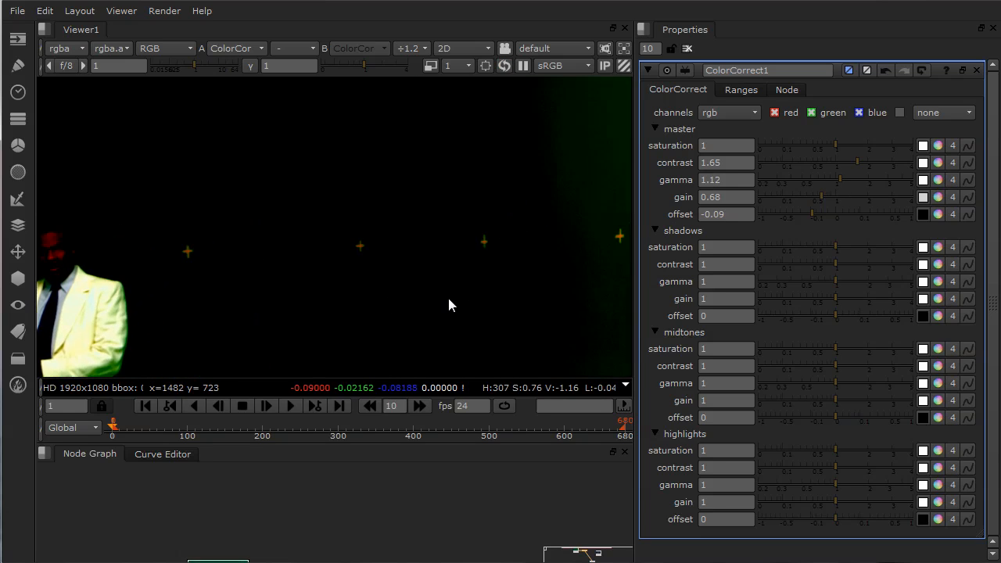
pyautogui.scroll(3, 448, 298)
pyautogui.moveTo(514, 226); pyautogui.dragTo(483, 319, button='middle')
pyautogui.moveTo(278, 327); pyautogui.dragTo(589, 288, button='middle')
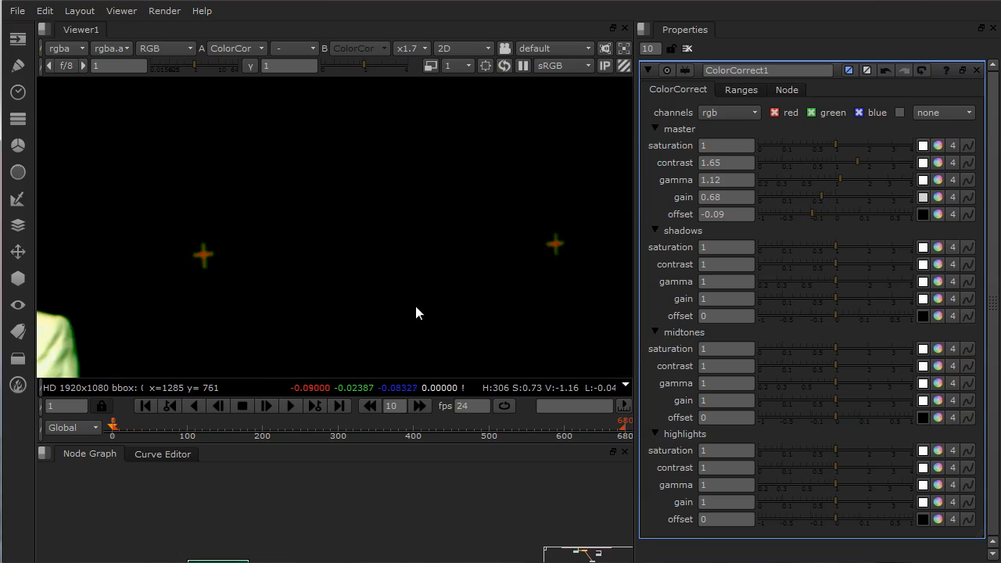
pyautogui.moveTo(416, 312); pyautogui.dragTo(536, 284, button='middle')
pyautogui.moveTo(519, 318); pyautogui.dragTo(338, 278, button='middle')
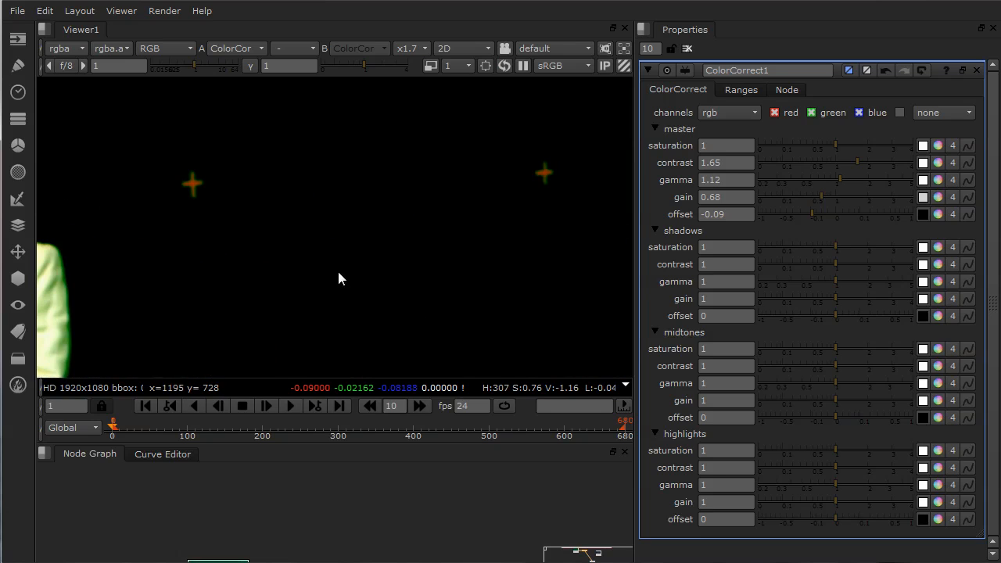
pyautogui.scroll(-3, 479, 280)
pyautogui.moveTo(505, 289); pyautogui.dragTo(379, 285, button='middle')
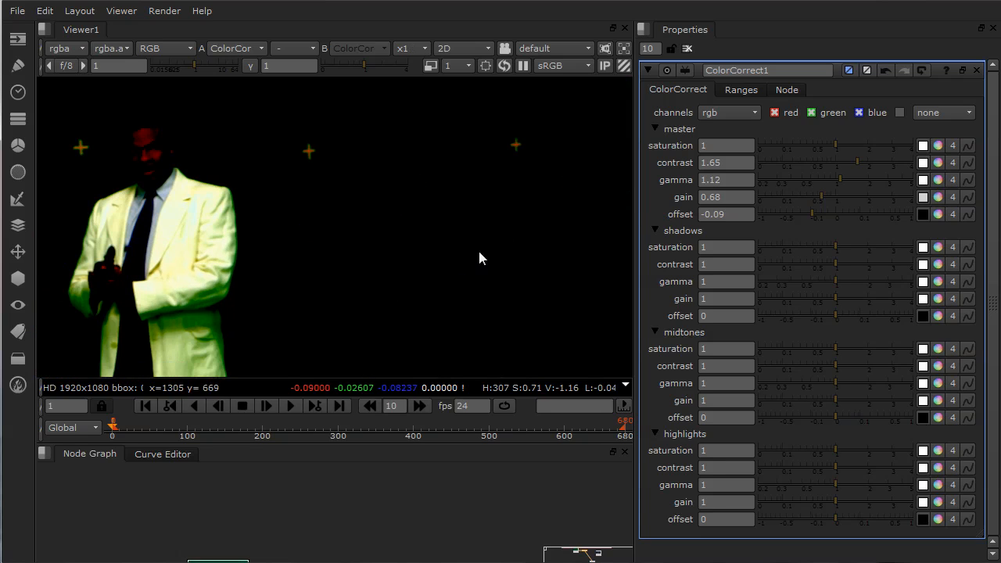
# Move Read2 farther away from ColorCorrect1 and enlarge the node graph to make room for more nodes.
pyautogui.moveTo(367, 518); pyautogui.dragTo(330, 501, button='middle')
pyautogui.moveTo(491, 497); pyautogui.dragTo(494, 524, button='middle')
pyautogui.moveTo(450, 536); pyautogui.dragTo(617, 509)
pyautogui.moveTo(475, 292); pyautogui.dragTo(470, 360, button='middle')
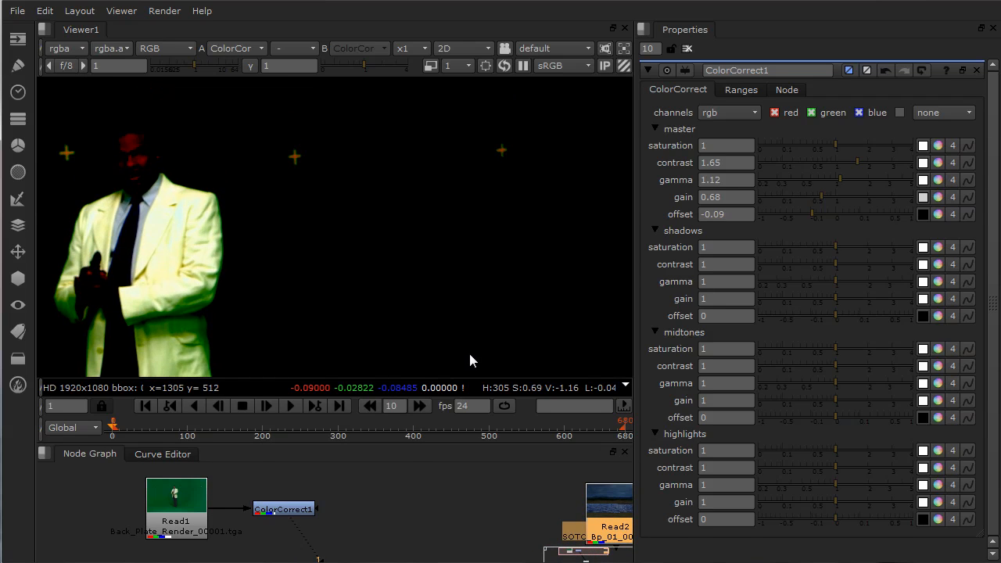
pyautogui.moveTo(431, 443); pyautogui.dragTo(457, 355)
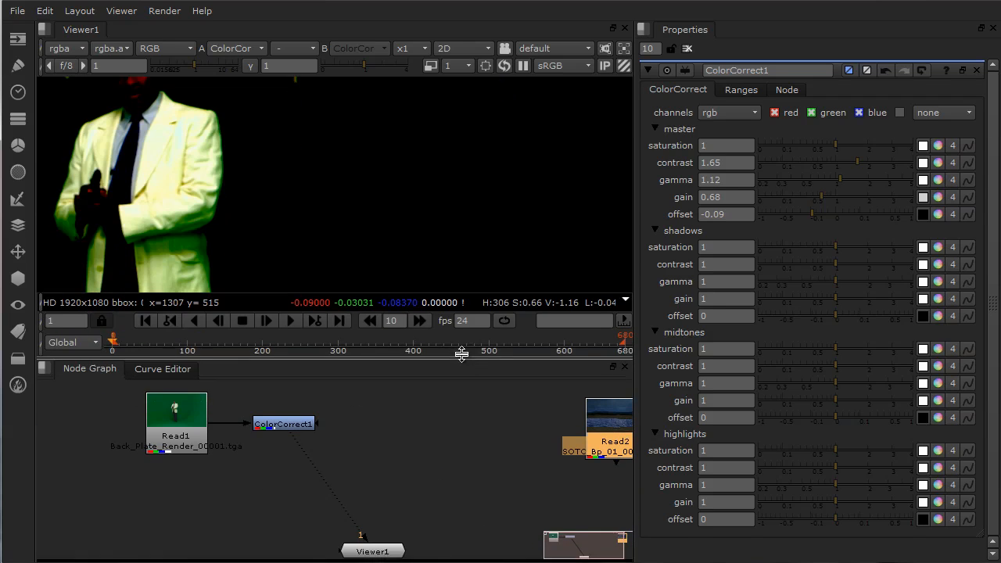
pyautogui.moveTo(421, 440); pyautogui.dragTo(409, 494, button='middle')
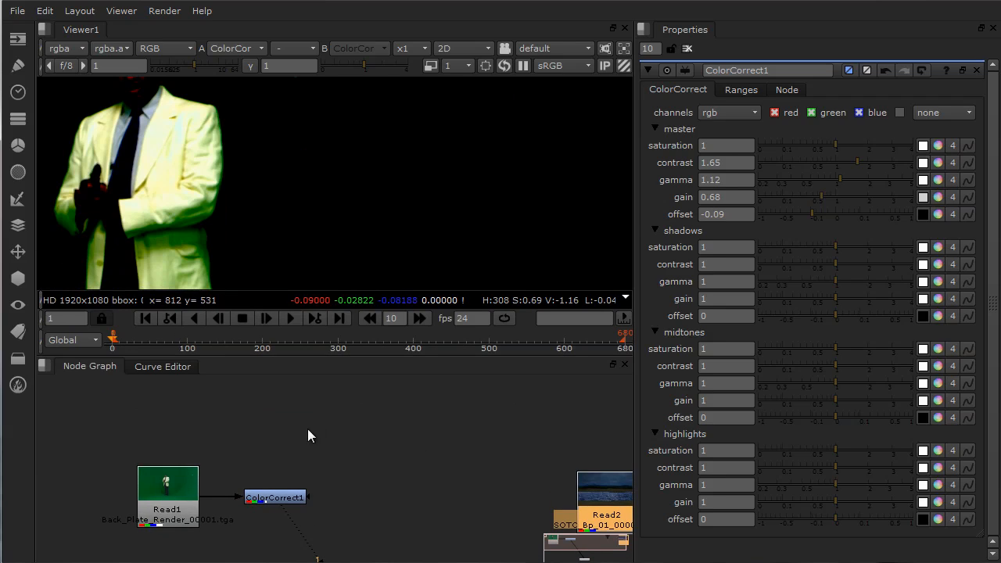
# Add an unconnected Blur node in the empty area above ColorCorrect1.
pyautogui.press('Tab')
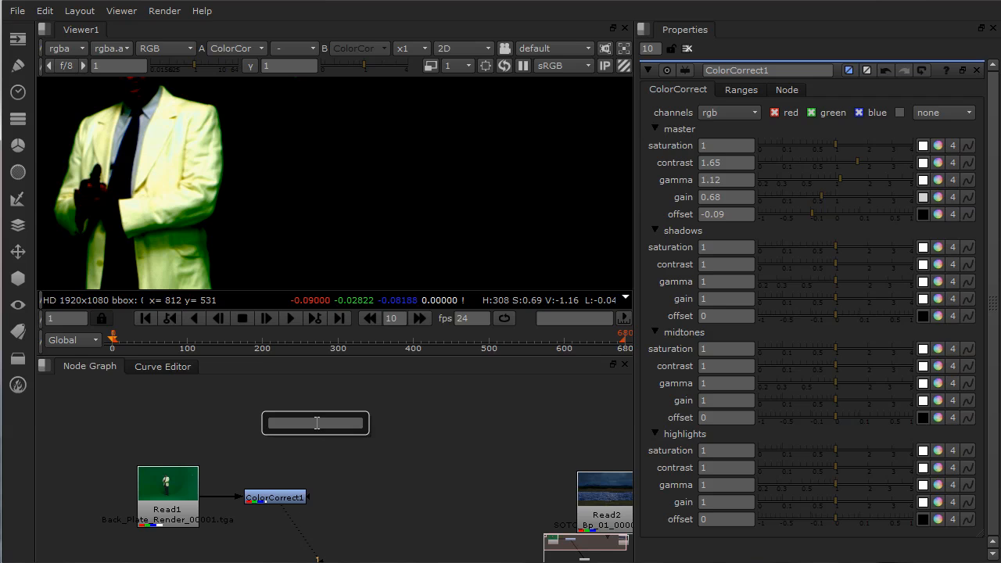
pyautogui.write('b')
pyautogui.click(300, 439)
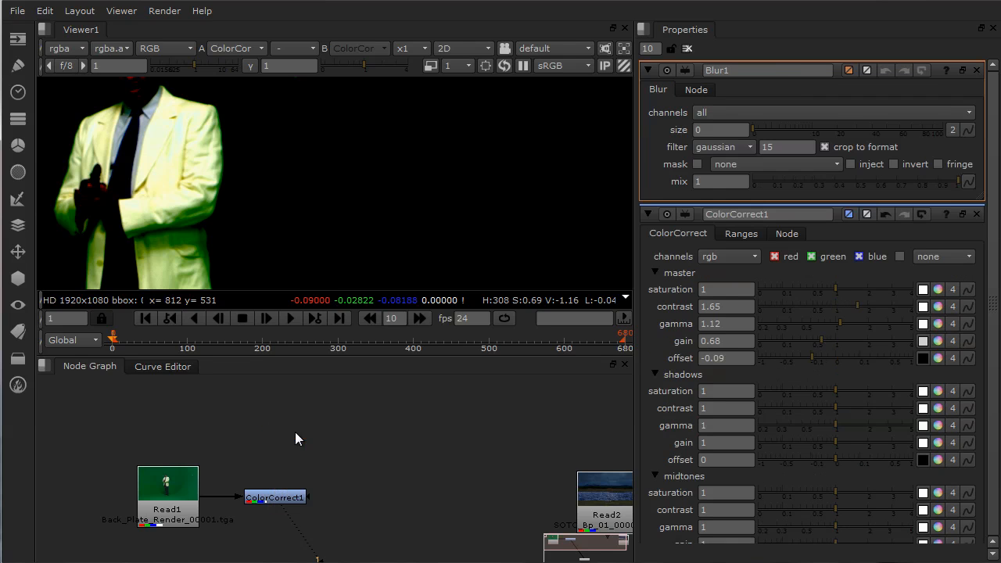
# Connect Blur1's input to ColorCorrect1 and feed the viewer from Blur1.
pyautogui.moveTo(374, 468); pyautogui.dragTo(301, 499)
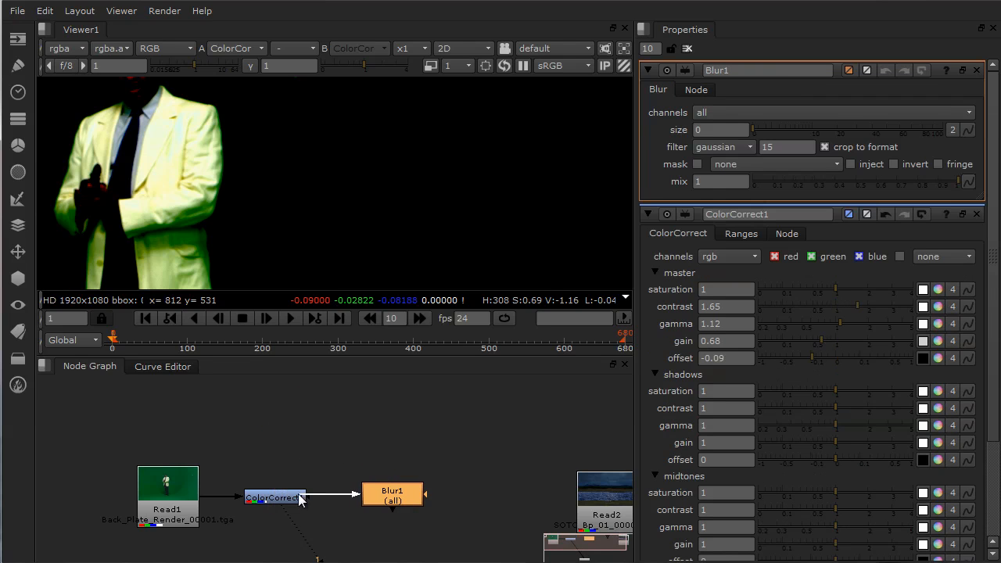
pyautogui.moveTo(324, 540); pyautogui.dragTo(421, 507)
pyautogui.moveTo(454, 430); pyautogui.dragTo(422, 429, button='middle')
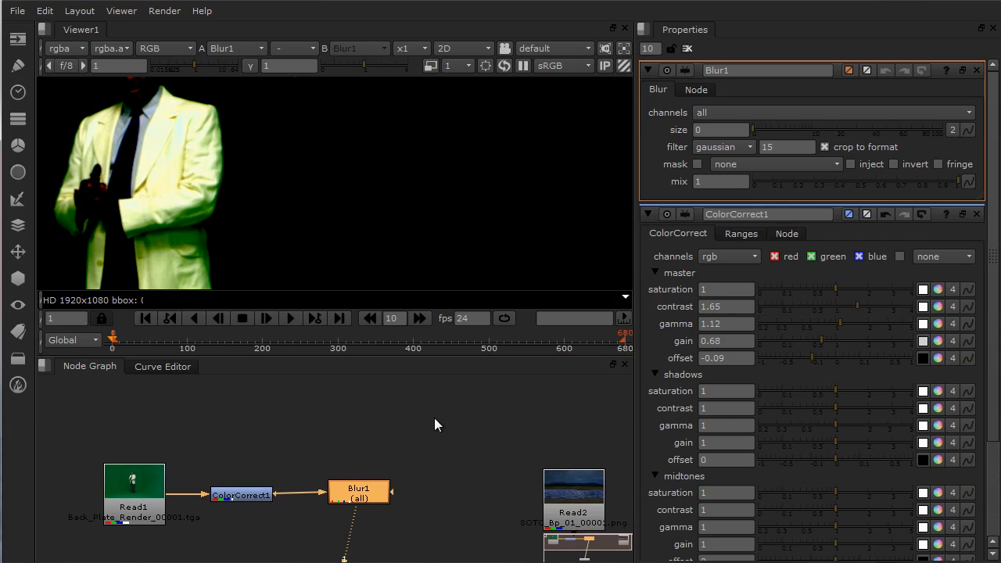
# Set Blur1's size to 1.2 and enlarge the viewer area slightly.
pyautogui.moveTo(485, 162); pyautogui.dragTo(492, 237, button='middle')
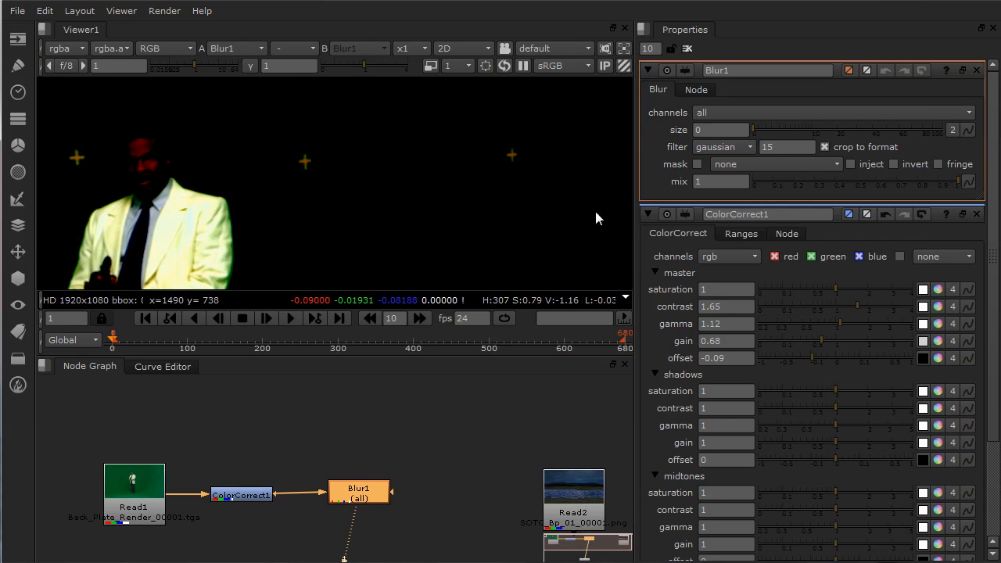
pyautogui.moveTo(752, 129); pyautogui.dragTo(778, 133)
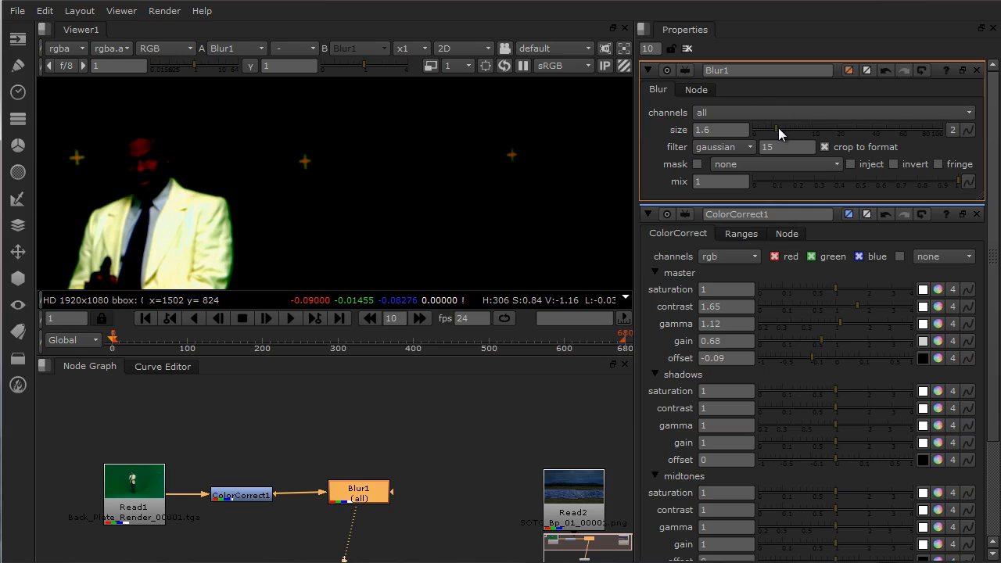
pyautogui.moveTo(777, 133); pyautogui.dragTo(774, 133)
pyautogui.moveTo(419, 355); pyautogui.dragTo(417, 378)
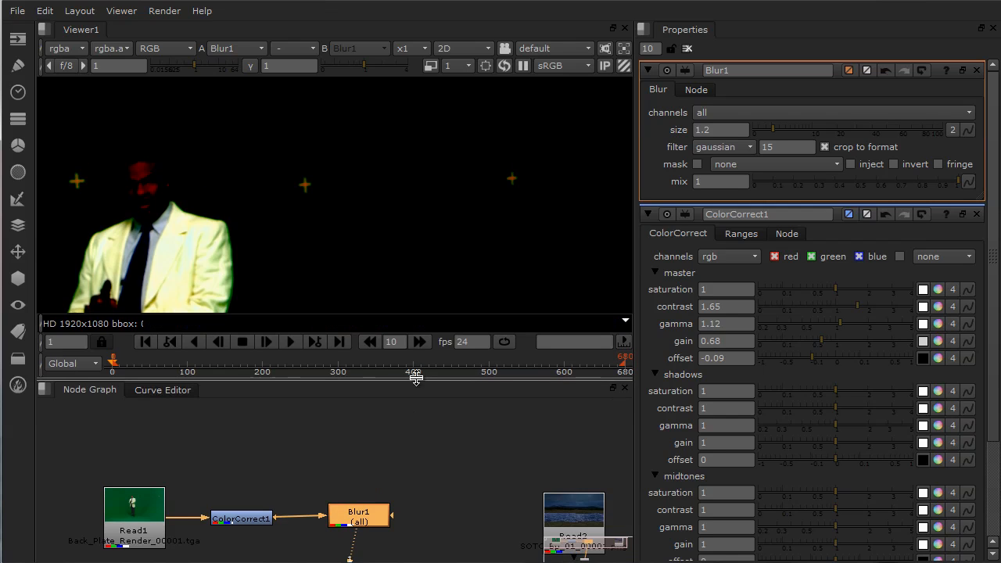
# Add a Clamp node after Blur1 and place it beside Blur1 in the same row.
pyautogui.moveTo(441, 459); pyautogui.dragTo(390, 436, button='middle')
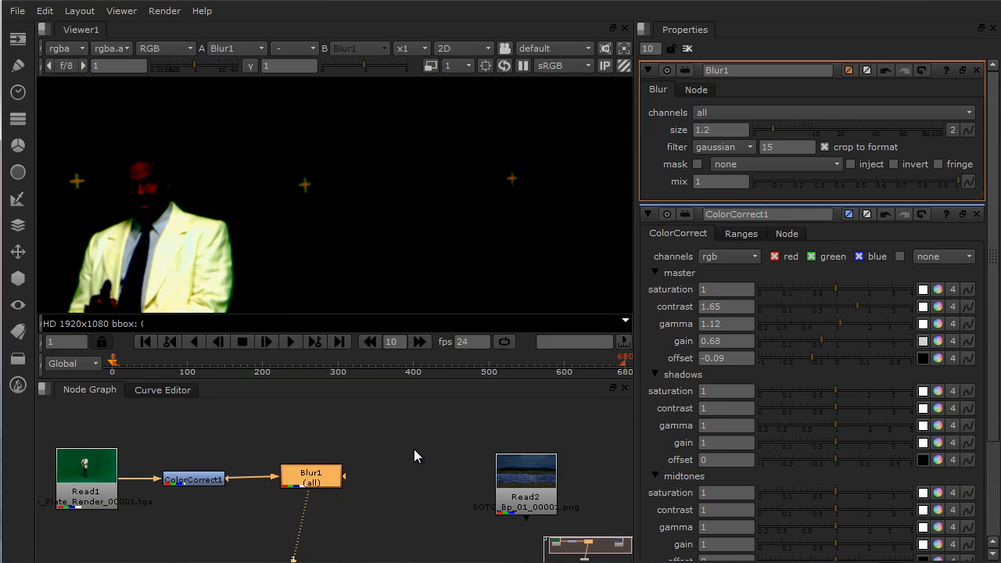
pyautogui.press('Tab')
pyautogui.write('cla')
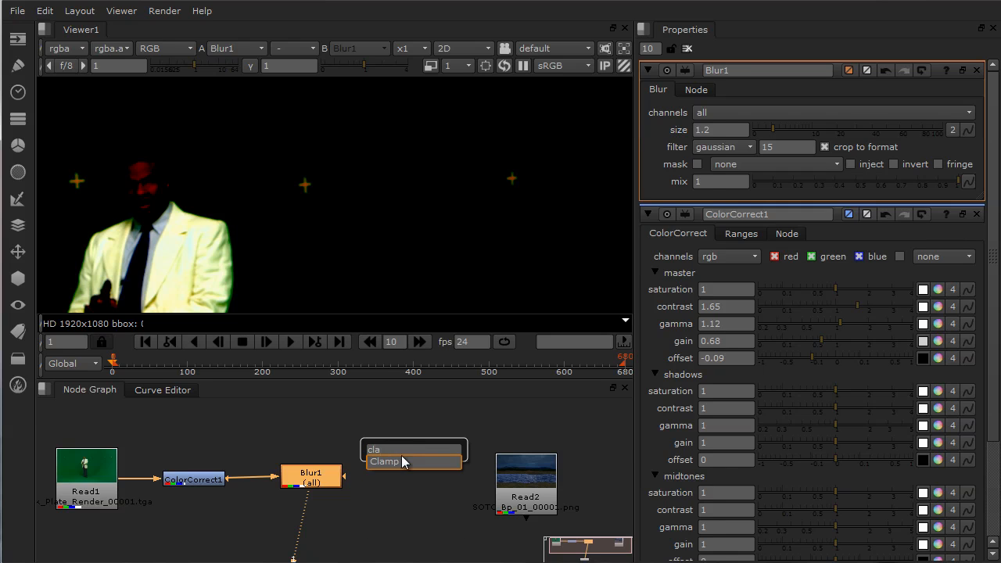
pyautogui.click(396, 460)
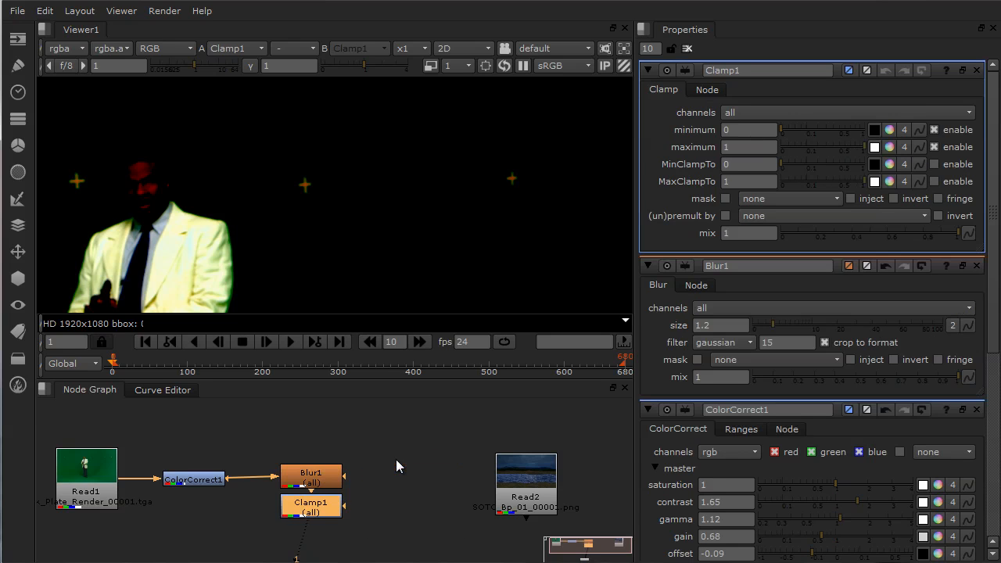
pyautogui.moveTo(315, 507); pyautogui.dragTo(398, 480)
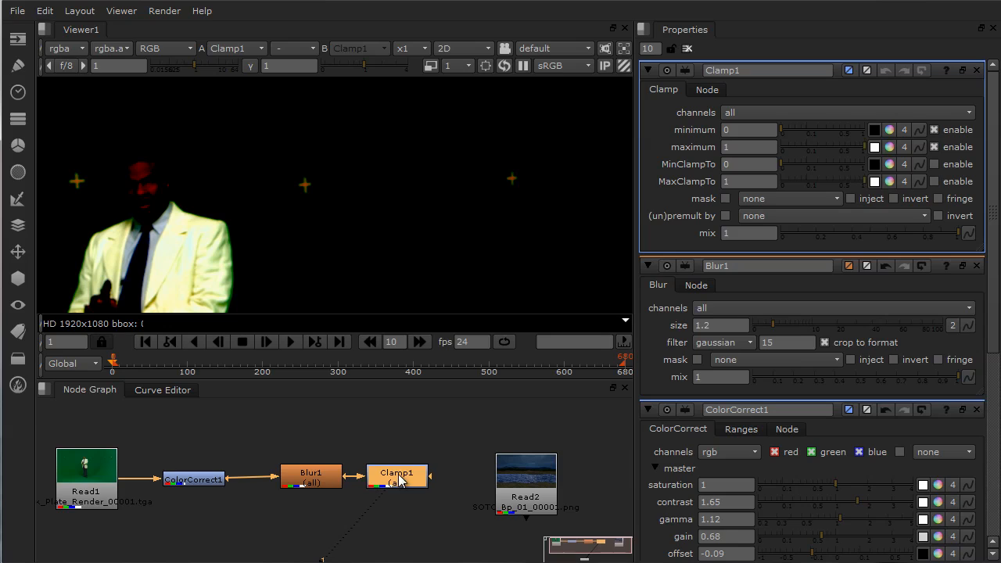
pyautogui.moveTo(404, 408); pyautogui.dragTo(362, 415, button='middle')
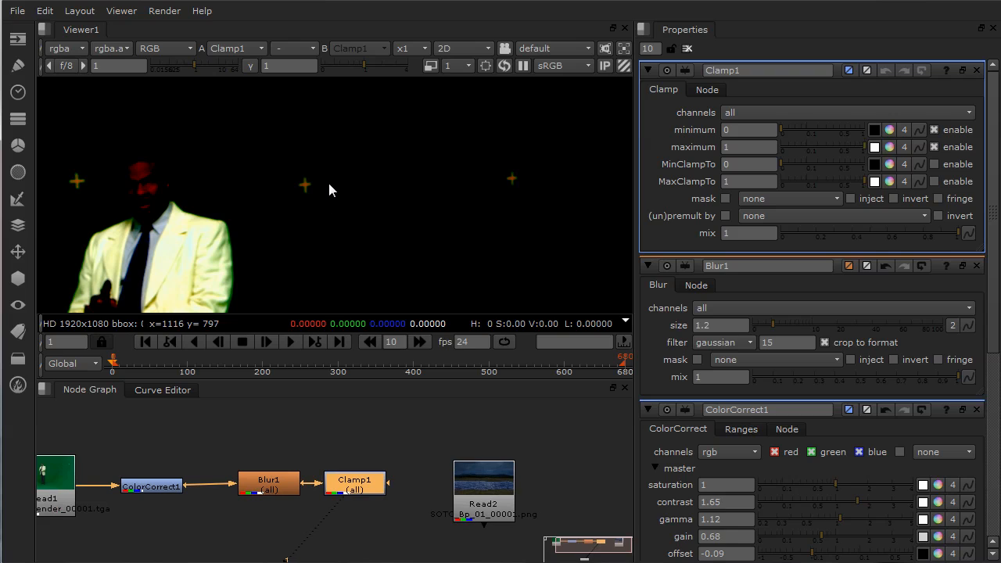
# Examine the clamped footage and its tracking markers up close and at frames 287, 432, 603 and 648.
pyautogui.moveTo(408, 223); pyautogui.dragTo(474, 220, button='middle')
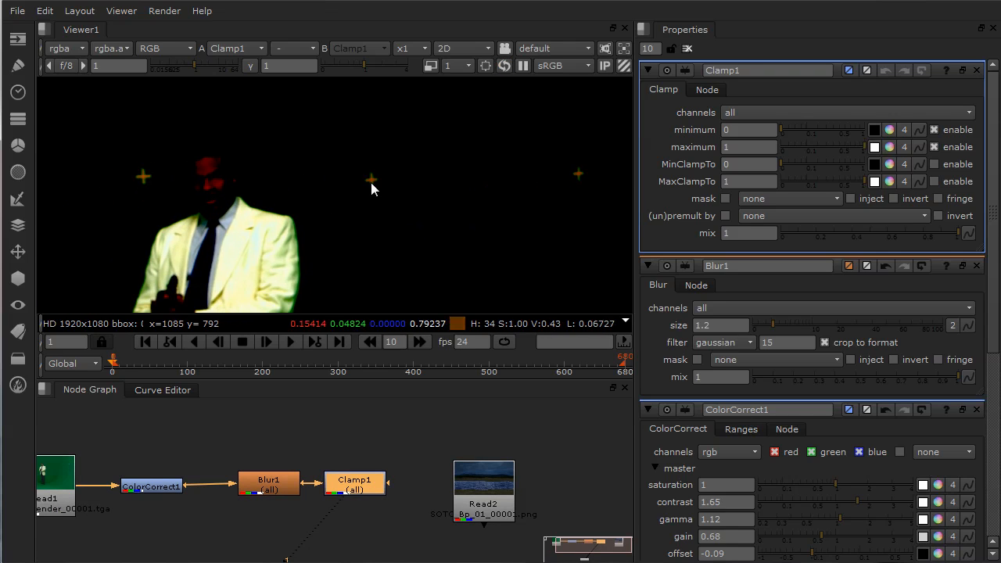
pyautogui.moveTo(483, 243); pyautogui.dragTo(464, 240, button='middle')
pyautogui.scroll(-2, 464, 241)
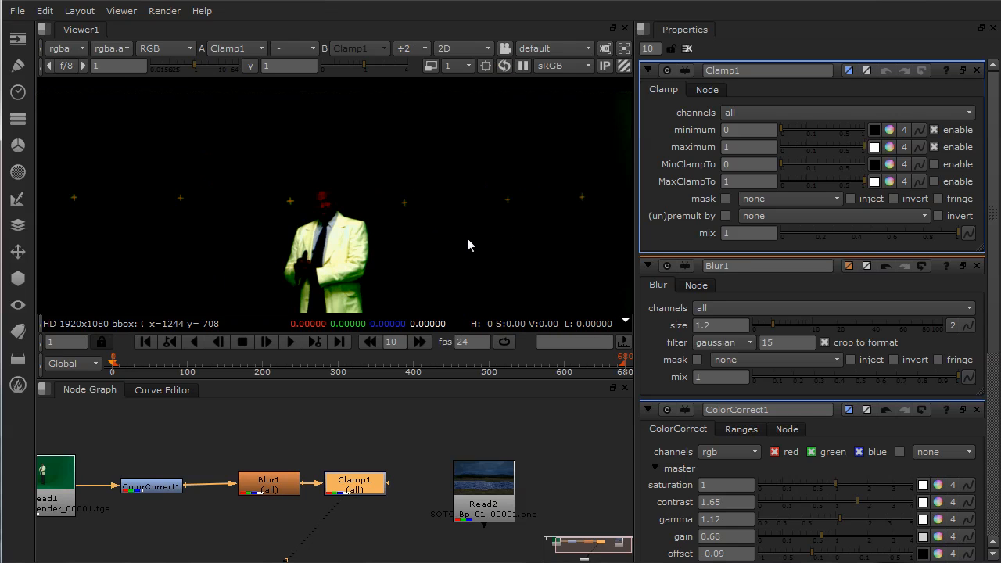
pyautogui.scroll(-1, 413, 239)
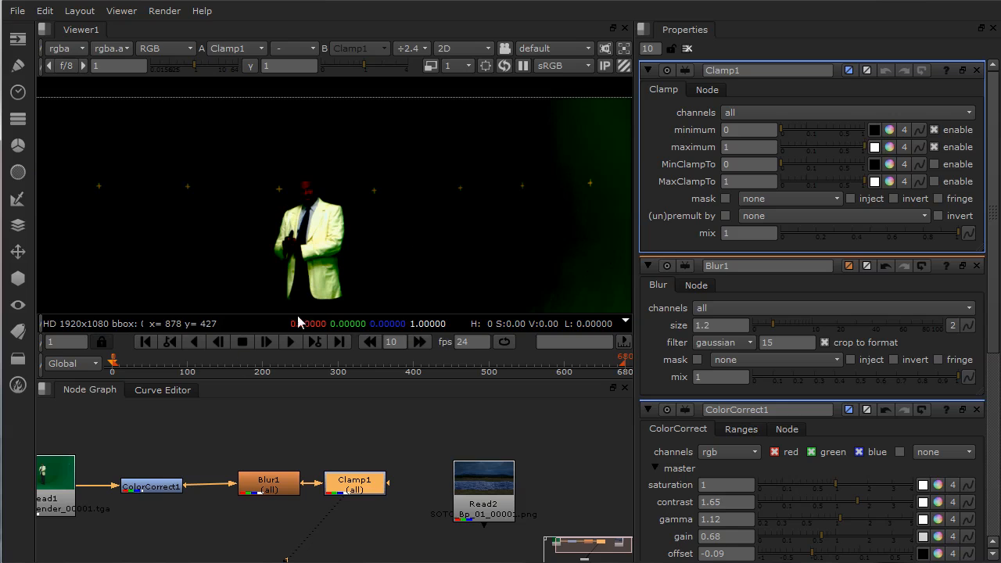
pyautogui.click(199, 364)
pyautogui.moveTo(209, 364); pyautogui.dragTo(328, 363)
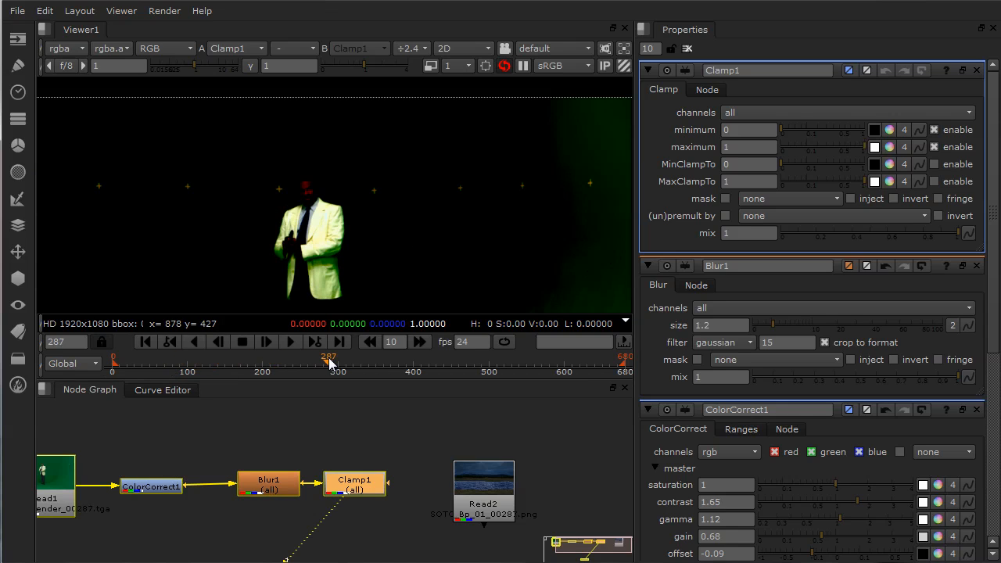
pyautogui.click(438, 363)
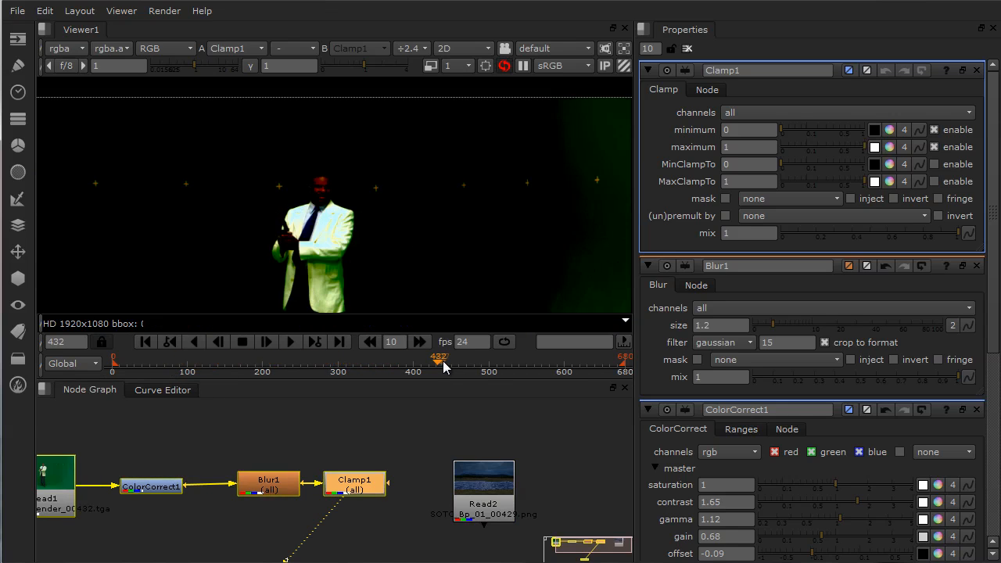
pyautogui.click(566, 364)
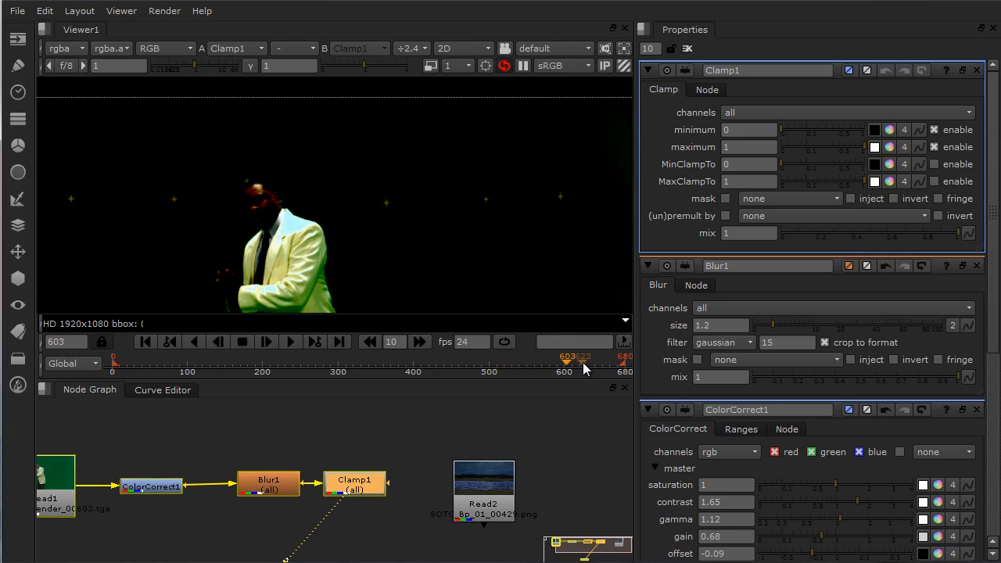
pyautogui.scroll(-3, 462, 241)
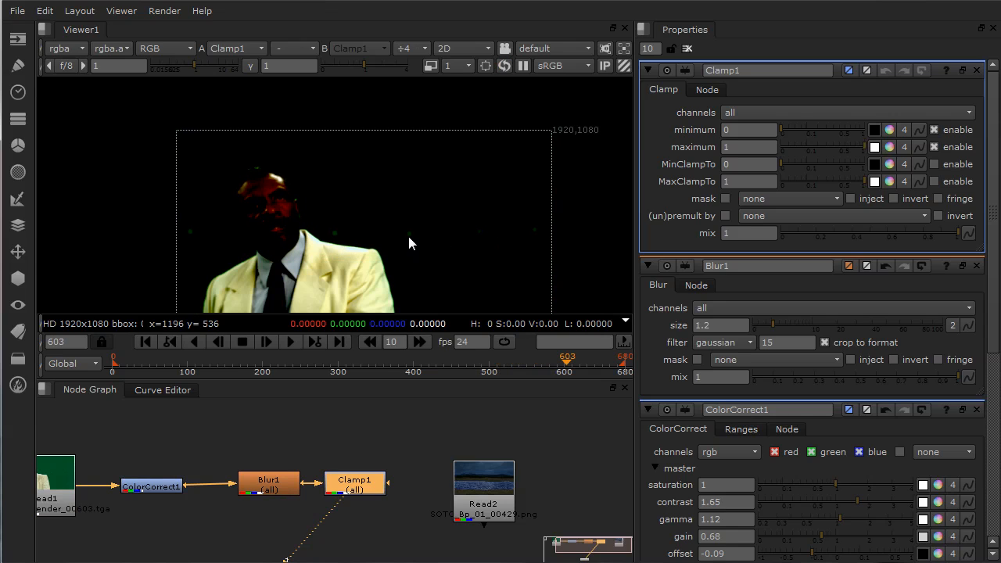
pyautogui.moveTo(567, 362); pyautogui.dragTo(586, 362)
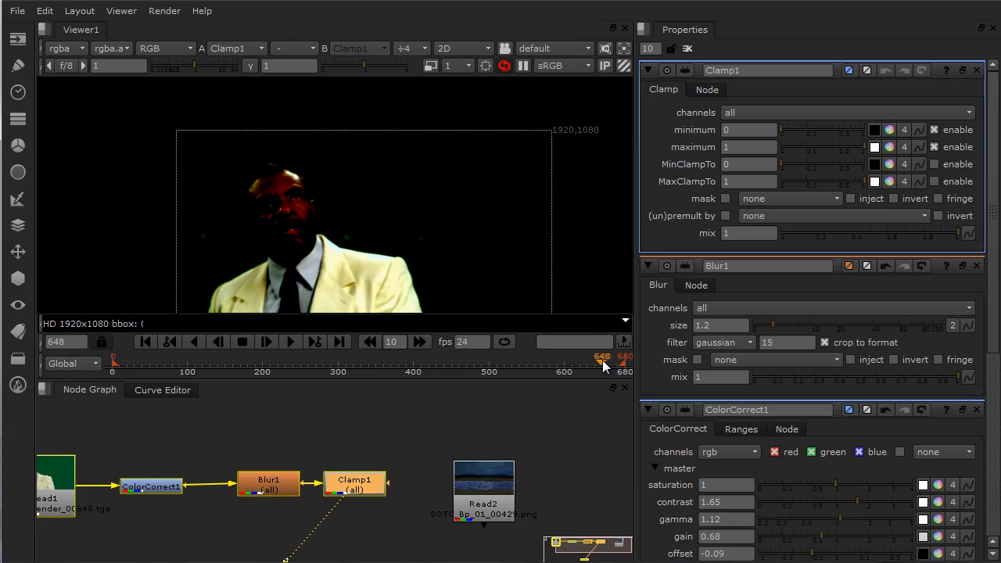
pyautogui.scroll(2, 479, 305)
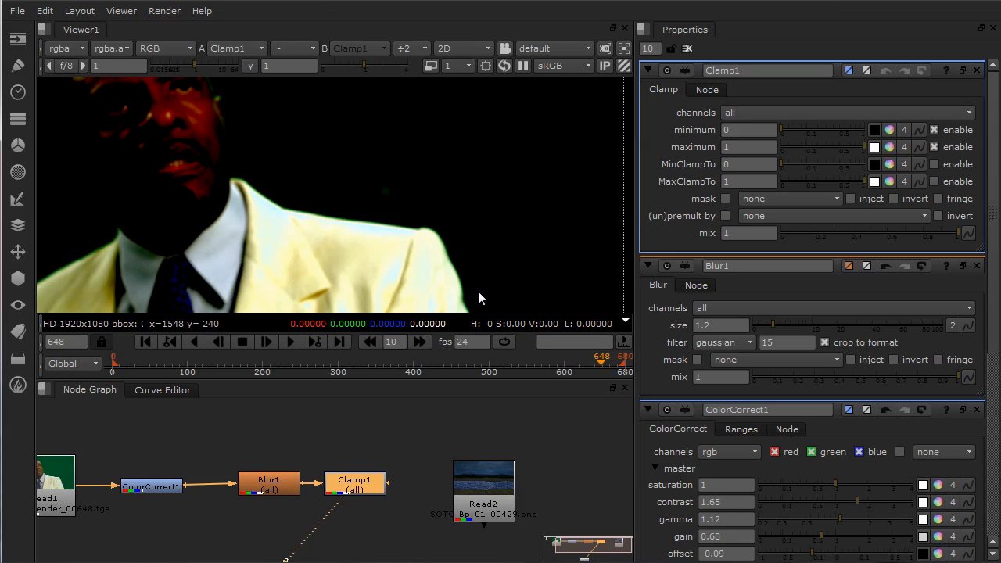
# Reopen ColorCorrect1's properties and set its master contrast to 1.5, gain to 0.66 and offset to -0.065.
pyautogui.click(160, 483)
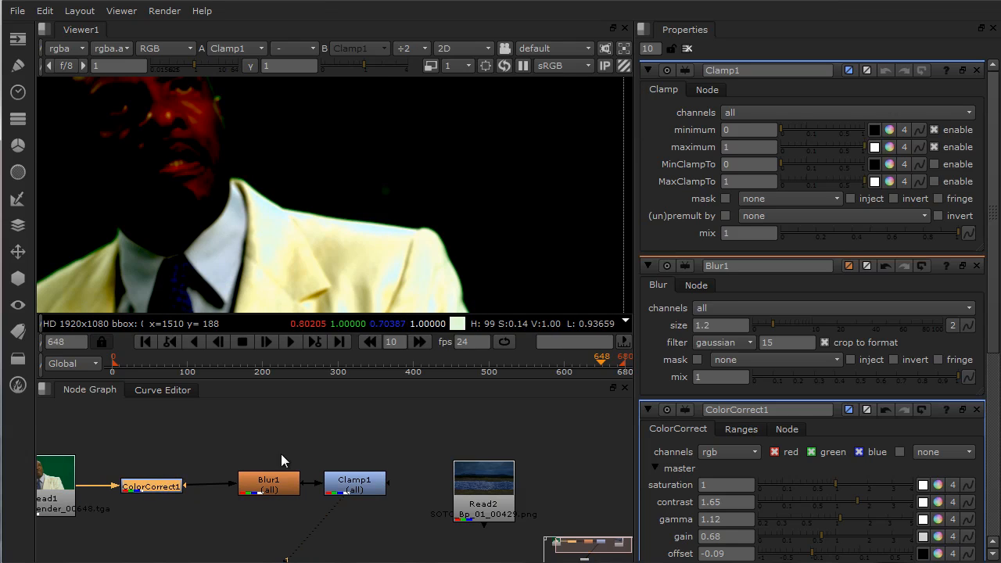
pyautogui.doubleClick(147, 485)
pyautogui.moveTo(814, 212); pyautogui.dragTo(853, 164)
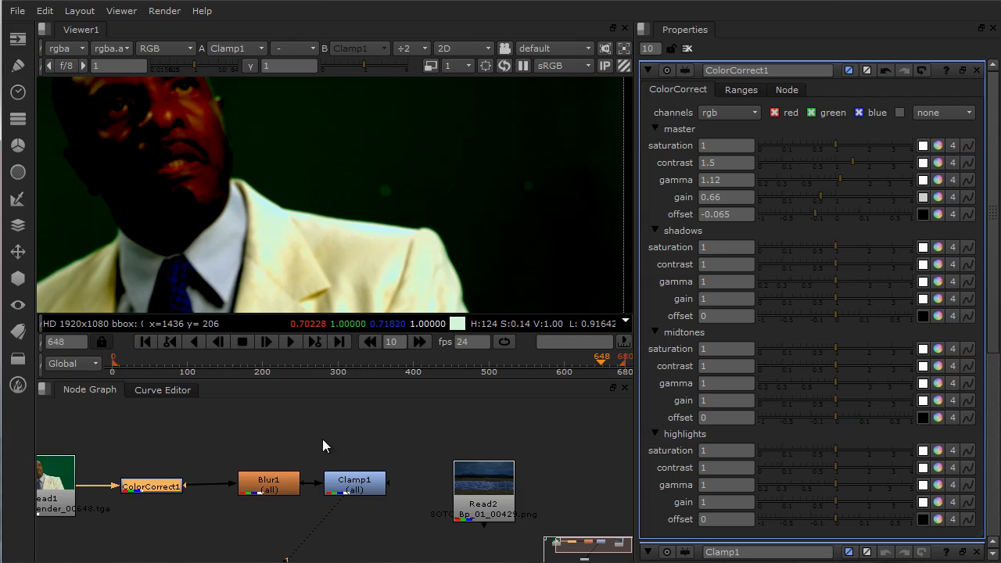
# Return the timeline to frame 0, checking the brightened backdrop and markers on the early frames.
pyautogui.moveTo(273, 365); pyautogui.dragTo(158, 365)
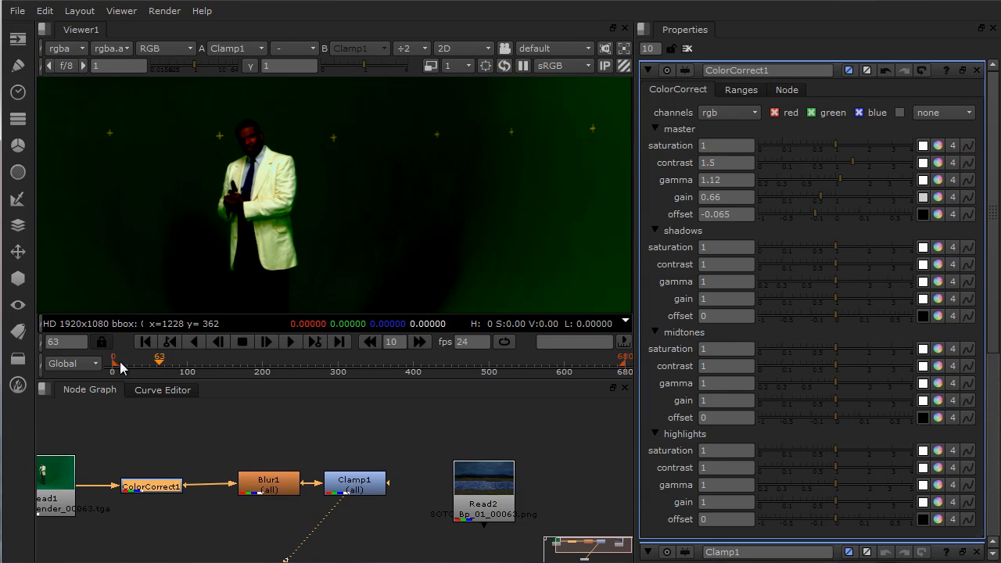
pyautogui.moveTo(142, 362); pyautogui.dragTo(121, 362)
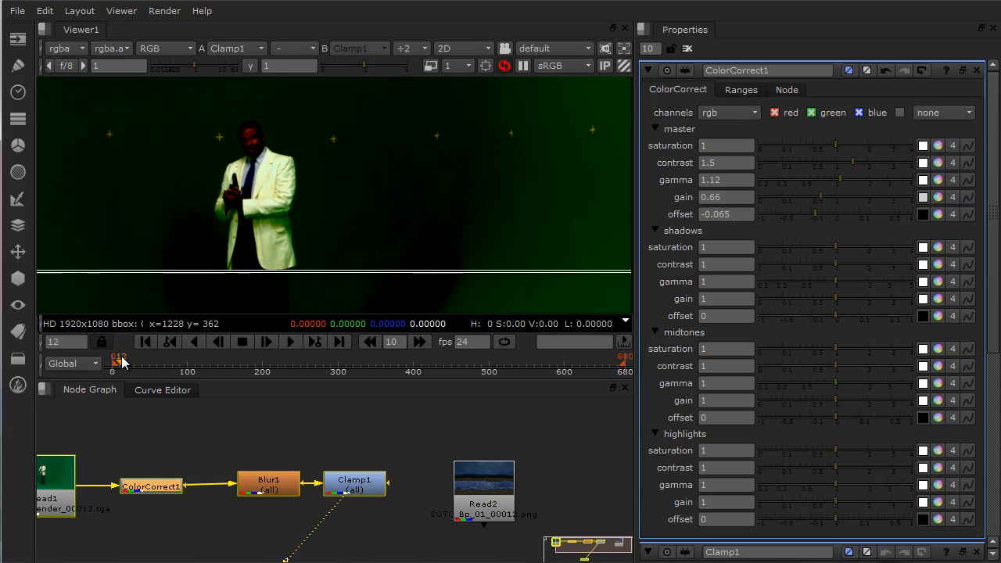
pyautogui.press('Home')
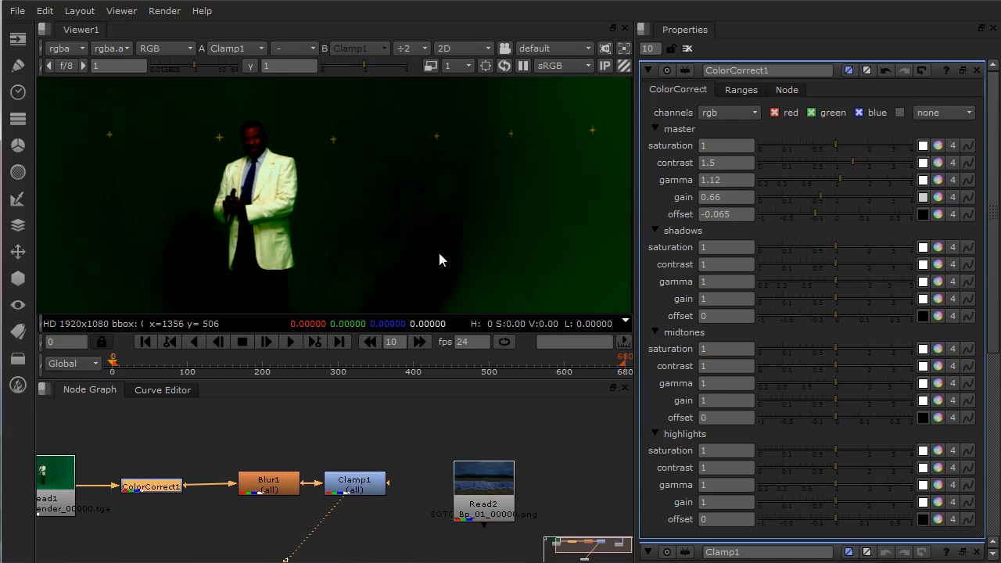
# Add a Tracker node to the output of Clamp1.
pyautogui.moveTo(332, 434); pyautogui.dragTo(359, 414, button='middle')
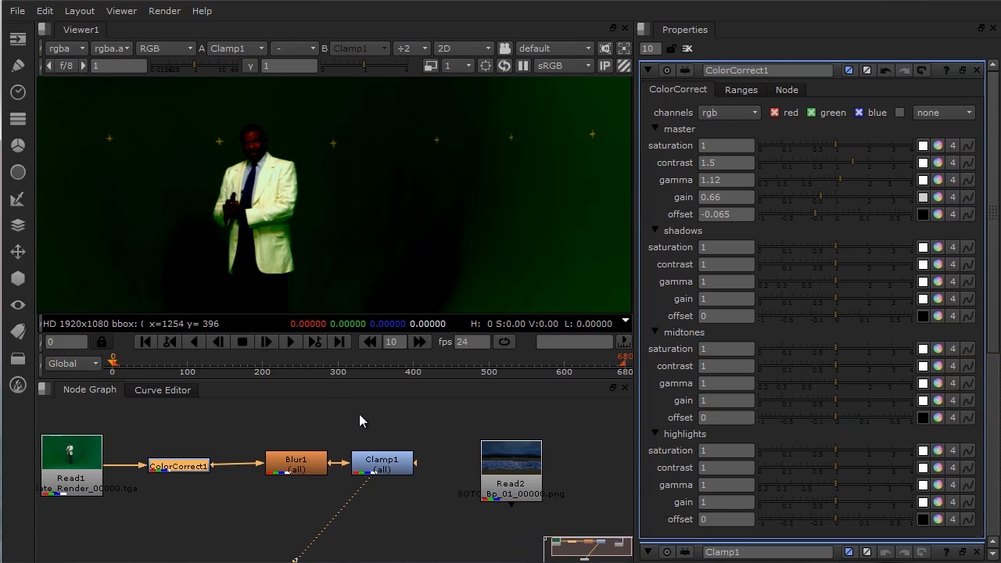
pyautogui.moveTo(360, 526); pyautogui.dragTo(298, 521, button='middle')
pyautogui.click(311, 454)
pyautogui.moveTo(359, 527); pyautogui.dragTo(340, 522, button='middle')
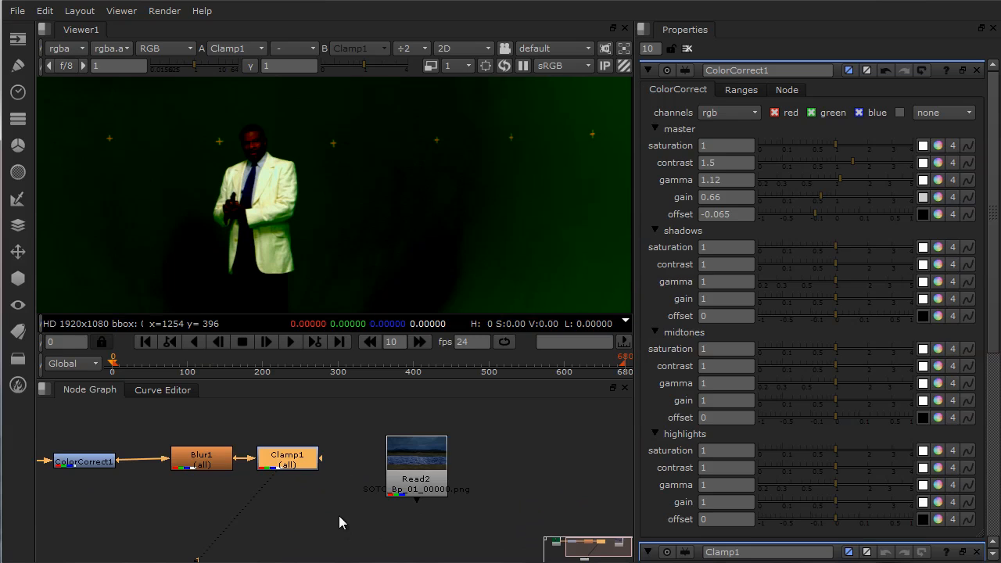
pyautogui.click(18, 254)
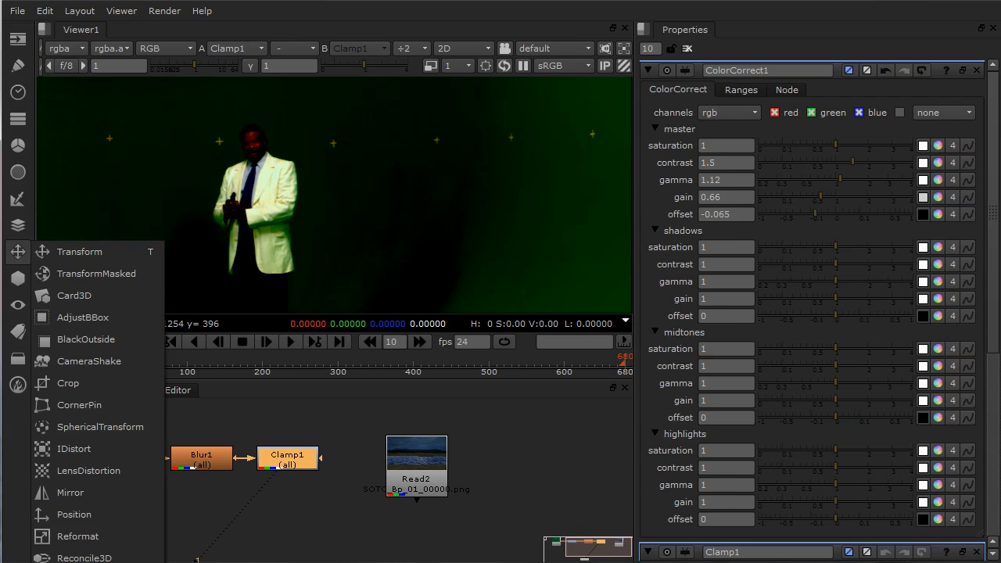
pyautogui.click(75, 562)
# Move Read2 farther from the node chain and place Tracker1 beside Clamp1 in the same row.
pyautogui.moveTo(365, 480); pyautogui.dragTo(286, 481, button='middle')
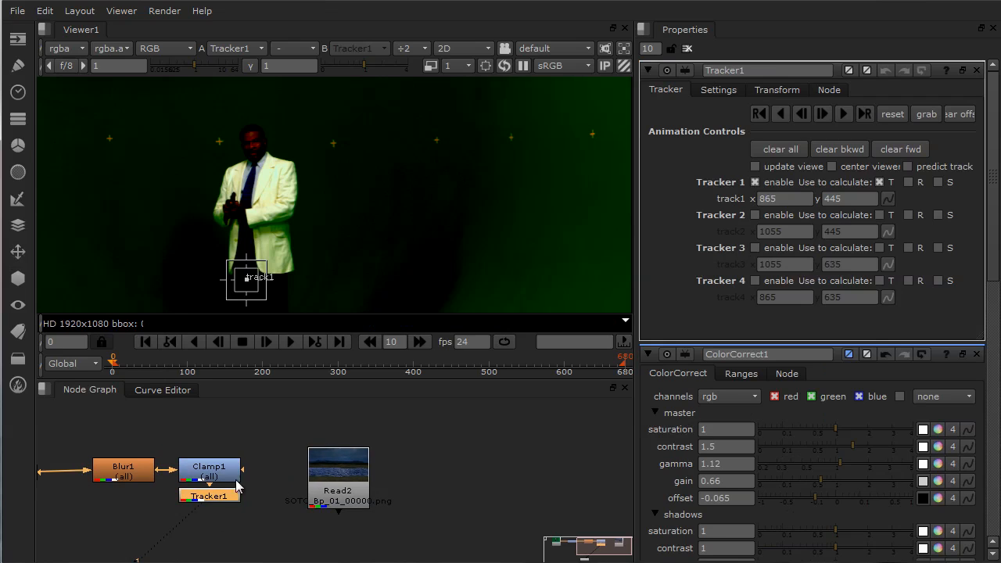
pyautogui.moveTo(339, 469); pyautogui.dragTo(557, 468)
pyautogui.moveTo(197, 501); pyautogui.dragTo(310, 475)
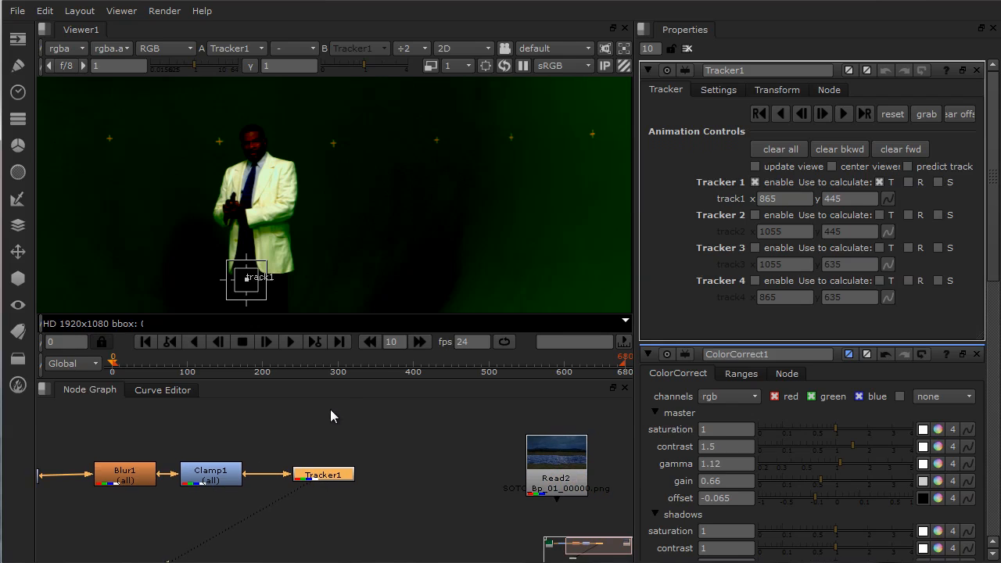
pyautogui.moveTo(331, 415); pyautogui.dragTo(329, 430, button='middle')
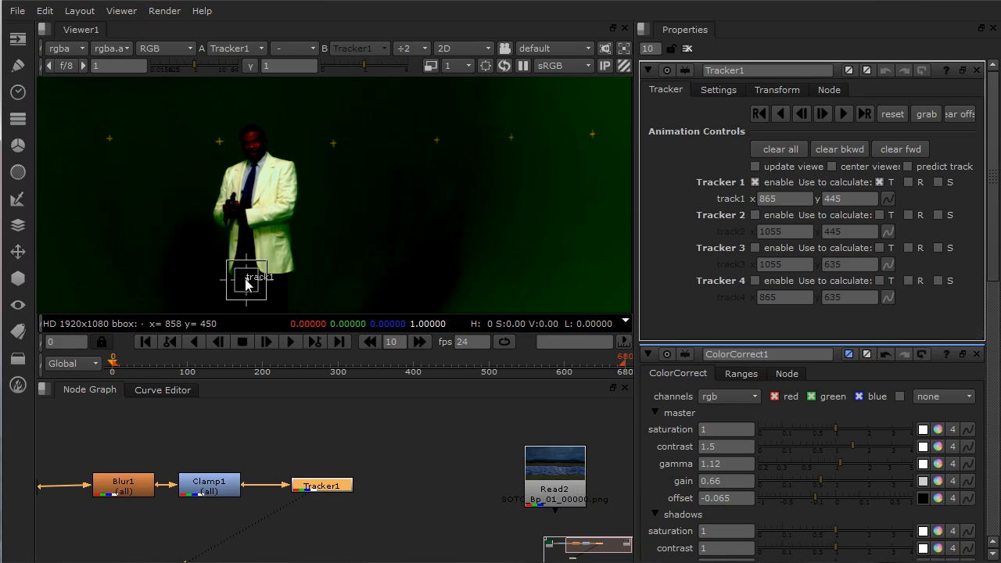
# Center track1 on the cross marker just beside the man's head, at x 1088, y 794.
pyautogui.moveTo(247, 280)
pyautogui.mouseDown()
pyautogui.moveTo(319, 154)
pyautogui.moveTo(334, 146)
pyautogui.mouseUp()
pyautogui.moveTo(431, 179); pyautogui.dragTo(476, 261, button='middle')
pyautogui.scroll(5, 476, 261)
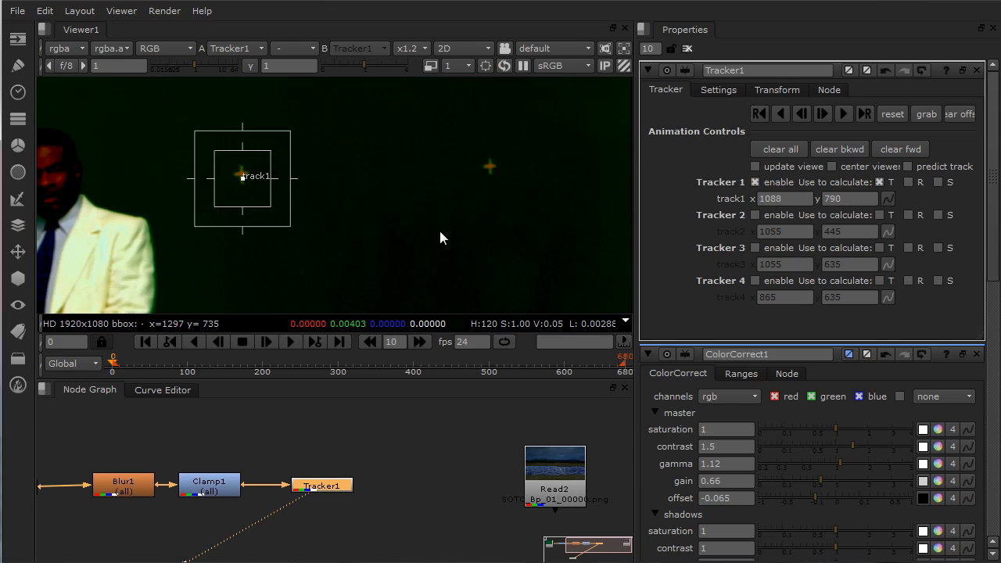
pyautogui.moveTo(432, 227); pyautogui.dragTo(545, 281, button='middle')
pyautogui.scroll(2, 546, 279)
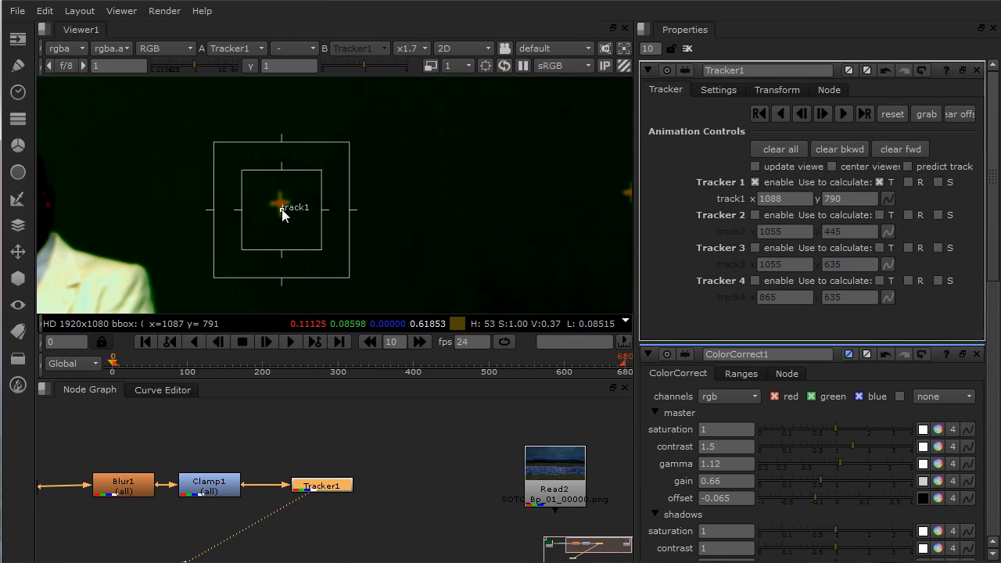
pyautogui.moveTo(283, 209); pyautogui.dragTo(282, 204)
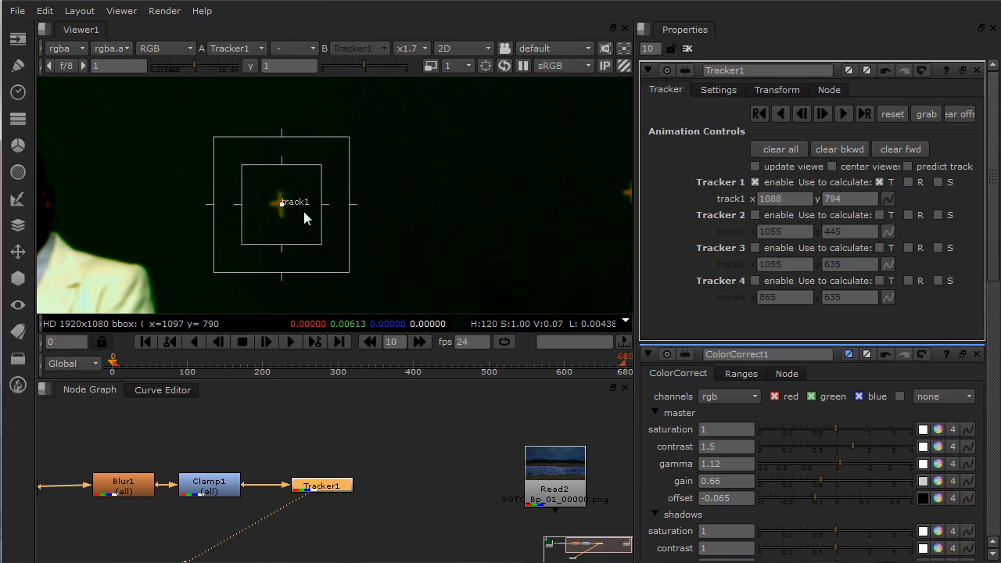
# Enable rotation and scale, in addition to translation, in the calculation for Tracker 1.
pyautogui.scroll(-4, 479, 250)
pyautogui.moveTo(498, 238); pyautogui.dragTo(494, 226, button='middle')
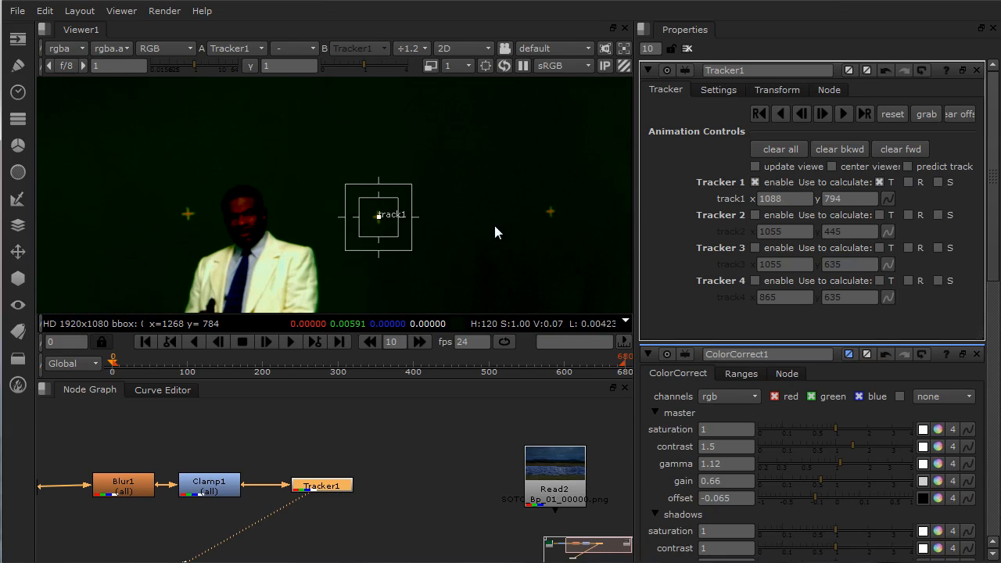
pyautogui.click(909, 182)
pyautogui.click(938, 183)
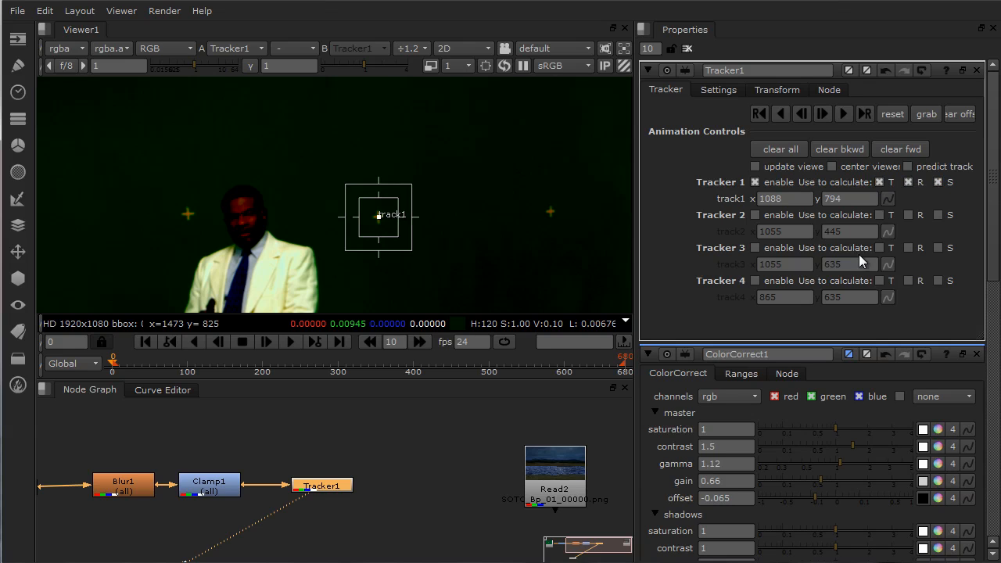
# Enable Tracker 2 and center track2 on the next cross marker beyond track1, at x 1352.5, y 802.5.
pyautogui.click(755, 216)
pyautogui.moveTo(499, 259); pyautogui.dragTo(503, 192, button='middle')
pyautogui.scroll(-3, 504, 194)
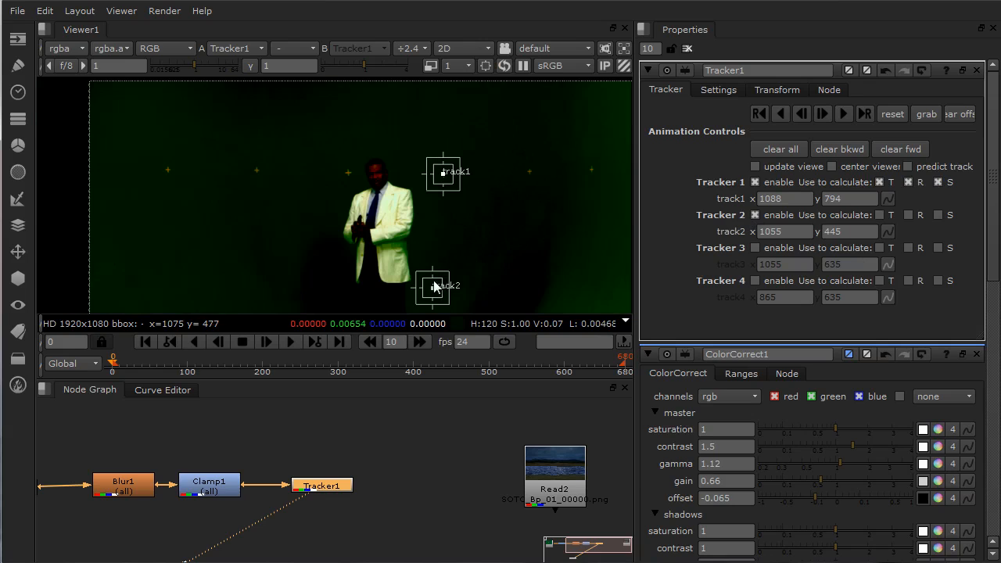
pyautogui.moveTo(431, 287); pyautogui.dragTo(533, 175)
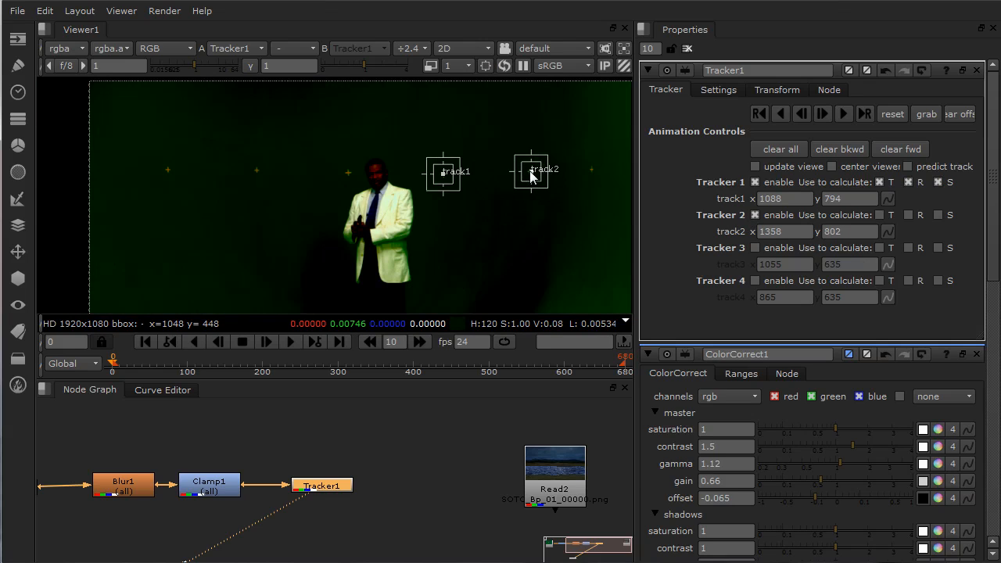
pyautogui.scroll(4, 546, 223)
pyautogui.moveTo(546, 227); pyautogui.dragTo(560, 319, button='middle')
pyautogui.scroll(3, 539, 291)
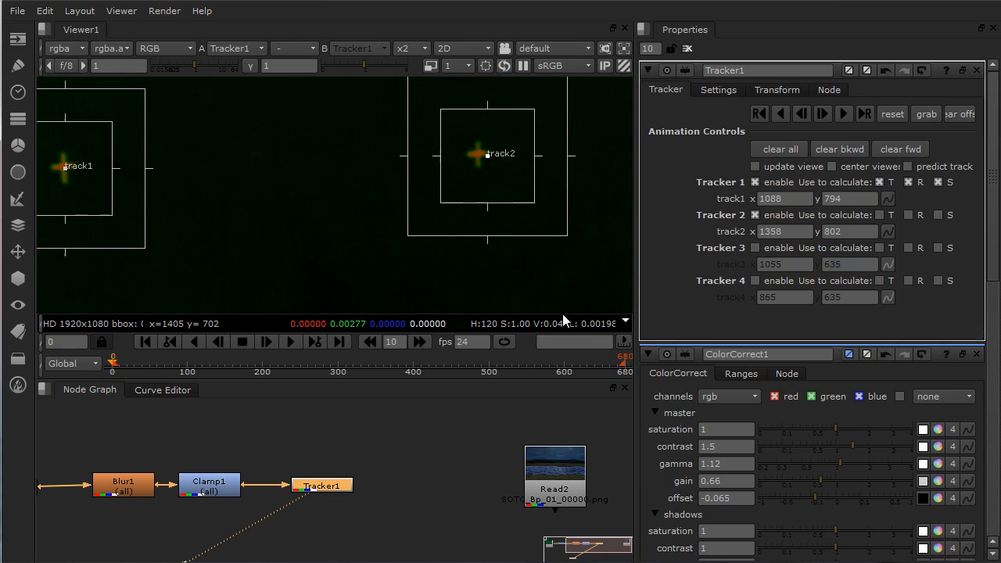
pyautogui.moveTo(486, 157); pyautogui.dragTo(478, 155)
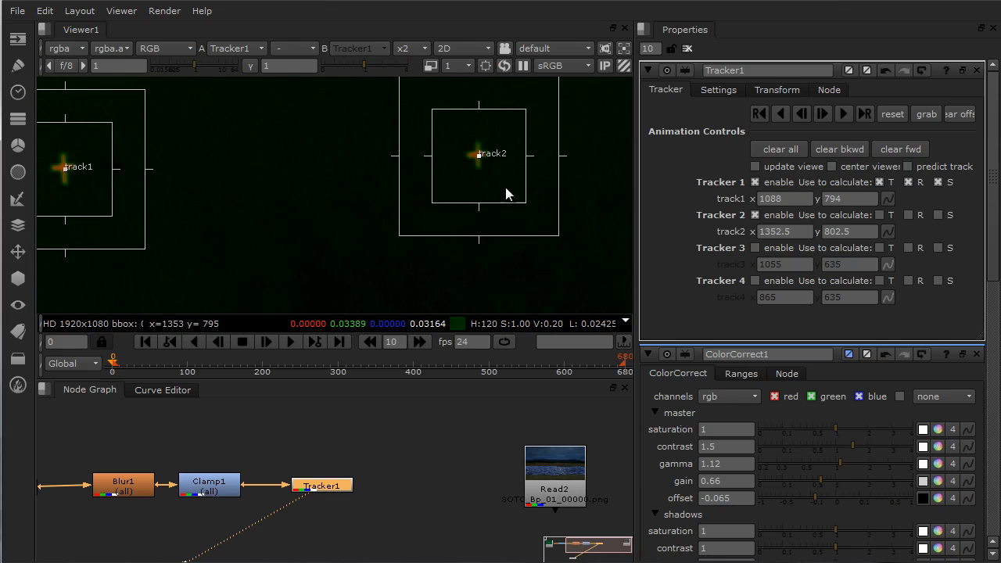
# Include translation, rotation and scale in the calculation for Tracker 2.
pyautogui.click(879, 215)
pyautogui.click(908, 215)
pyautogui.click(938, 215)
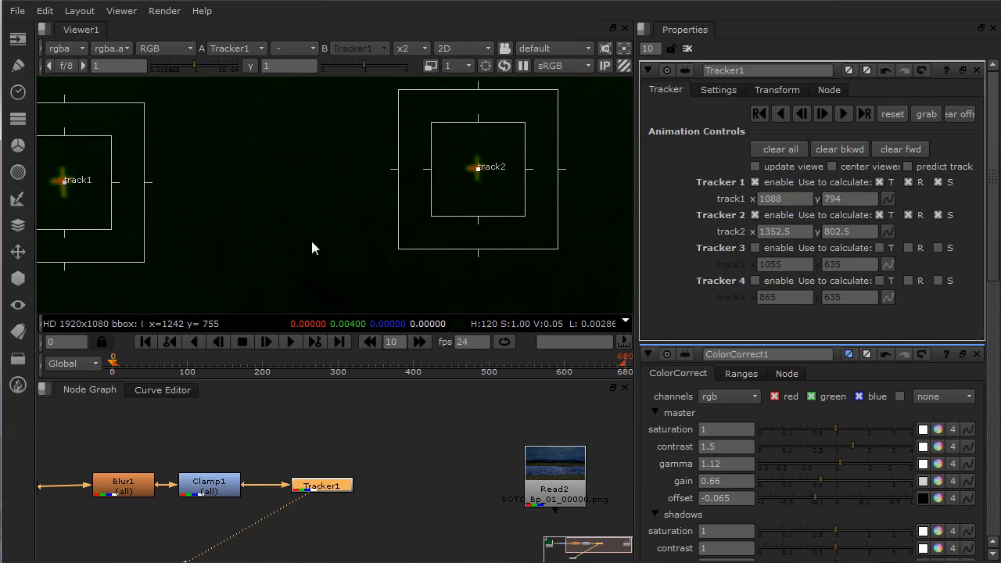
# Track both markers forward from frame 0 through the clip, keeping the progress window clear of the viewer.
pyautogui.scroll(-4, 311, 248)
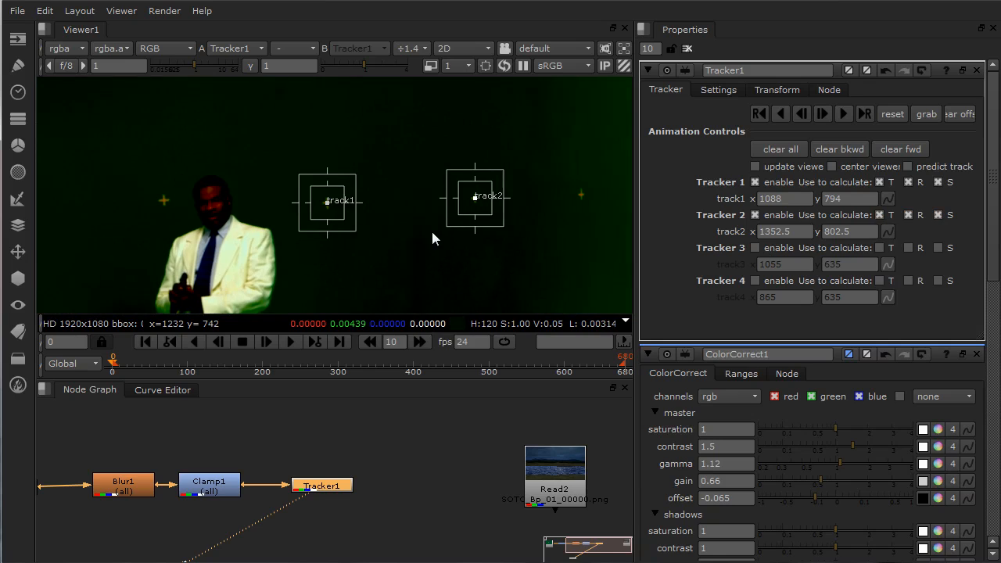
pyautogui.moveTo(432, 239); pyautogui.dragTo(450, 238, button='middle')
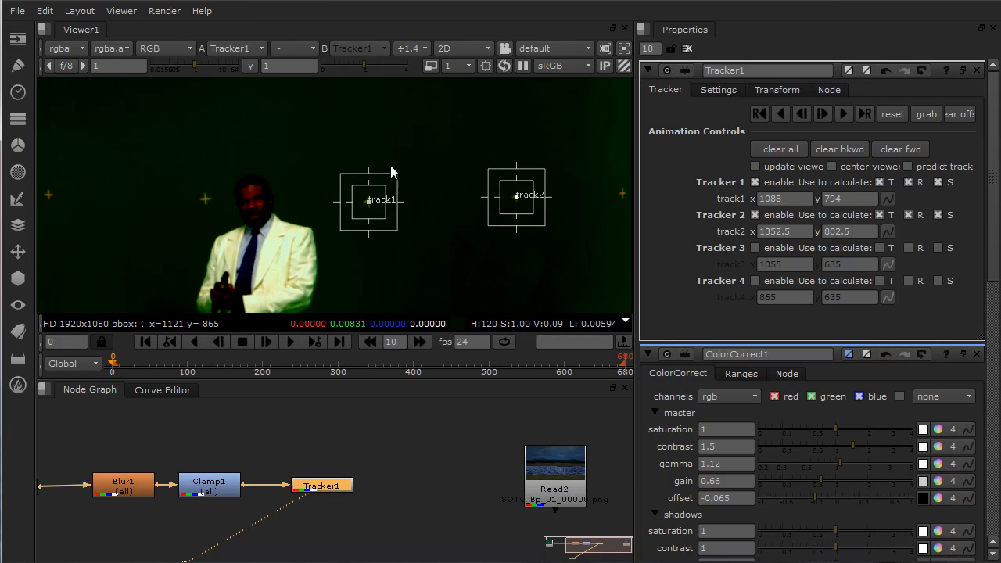
pyautogui.click(842, 112)
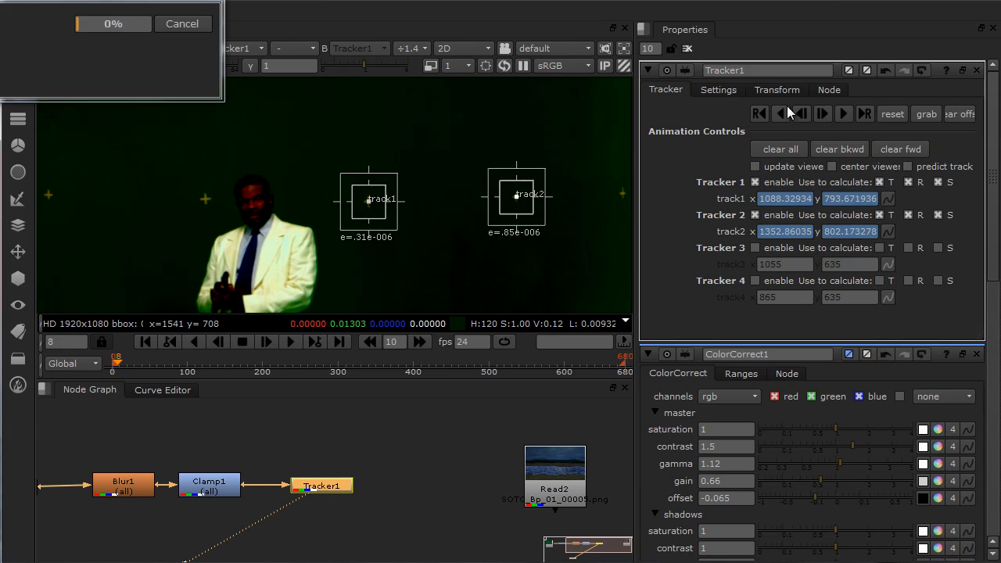
pyautogui.moveTo(461, 342); pyautogui.dragTo(581, 431)
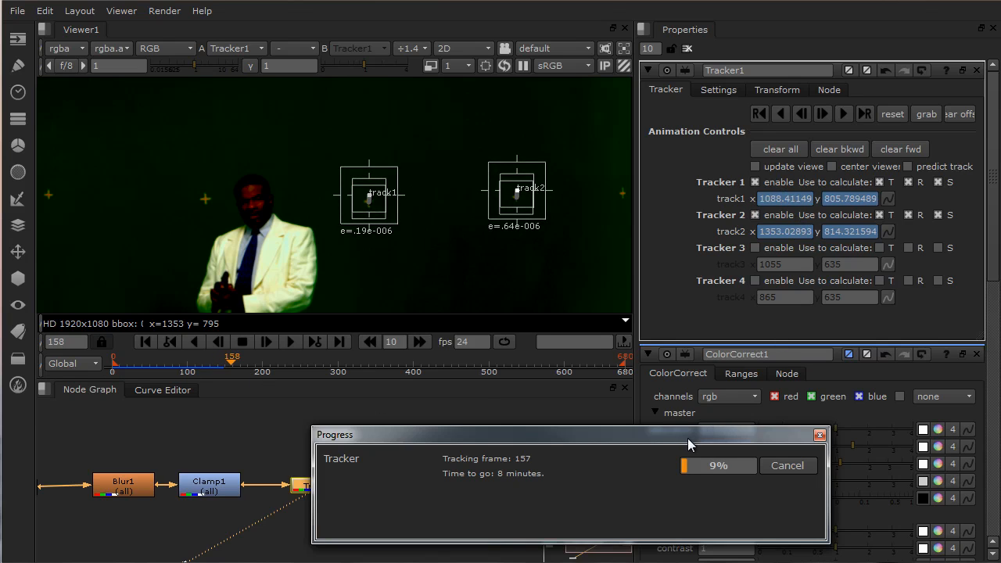
pyautogui.moveTo(687, 438); pyautogui.dragTo(746, 411)
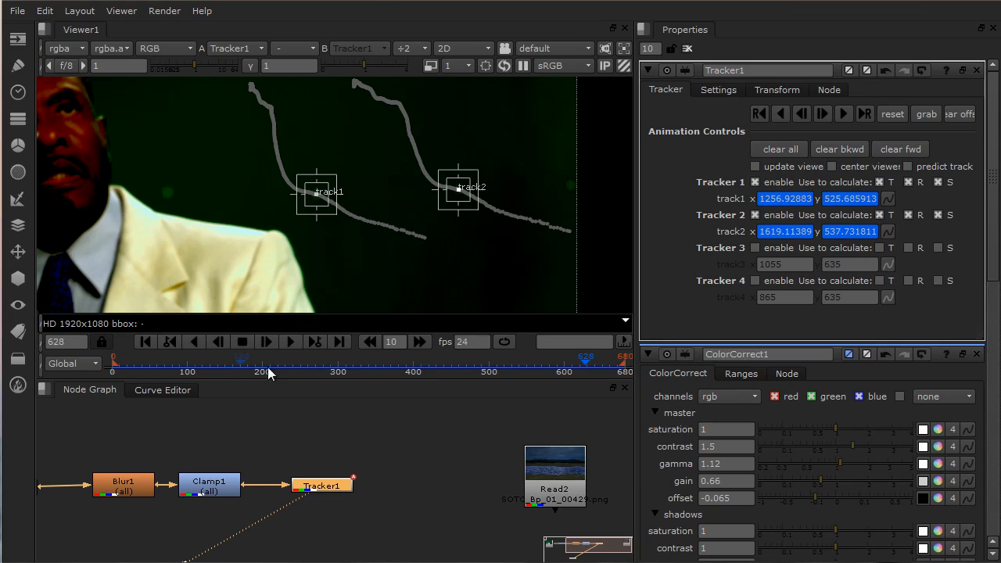
# Examine the track1 and track2 motion paths, scrubbing the timeline to frame 484.
pyautogui.moveTo(447, 261)
pyautogui.mouseDown(button='middle')
pyautogui.moveTo(394, 275)
pyautogui.moveTo(380, 268)
pyautogui.moveTo(441, 251)
pyautogui.mouseUp(button='middle')
pyautogui.scroll(-1, 383, 268)
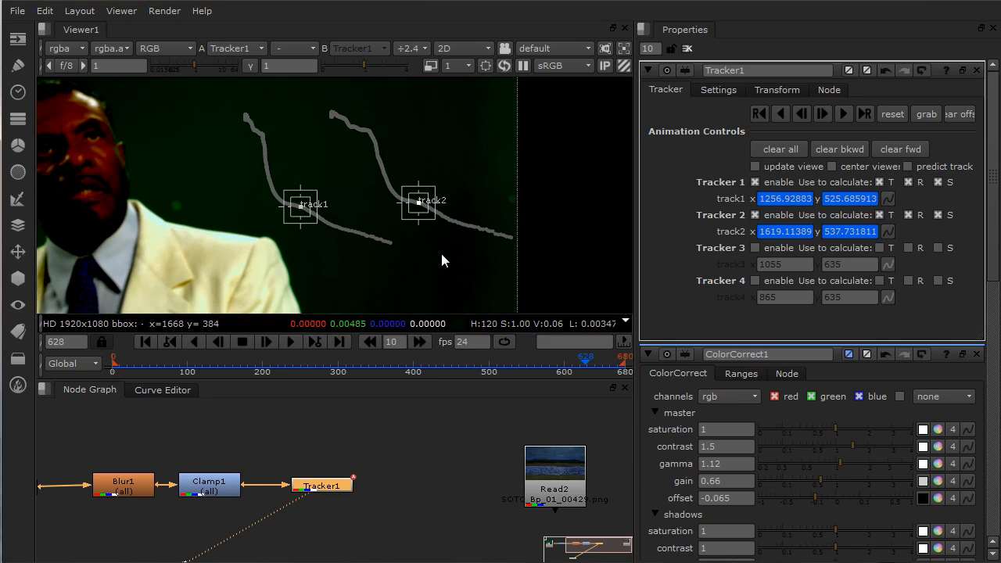
pyautogui.moveTo(438, 362); pyautogui.dragTo(476, 360)
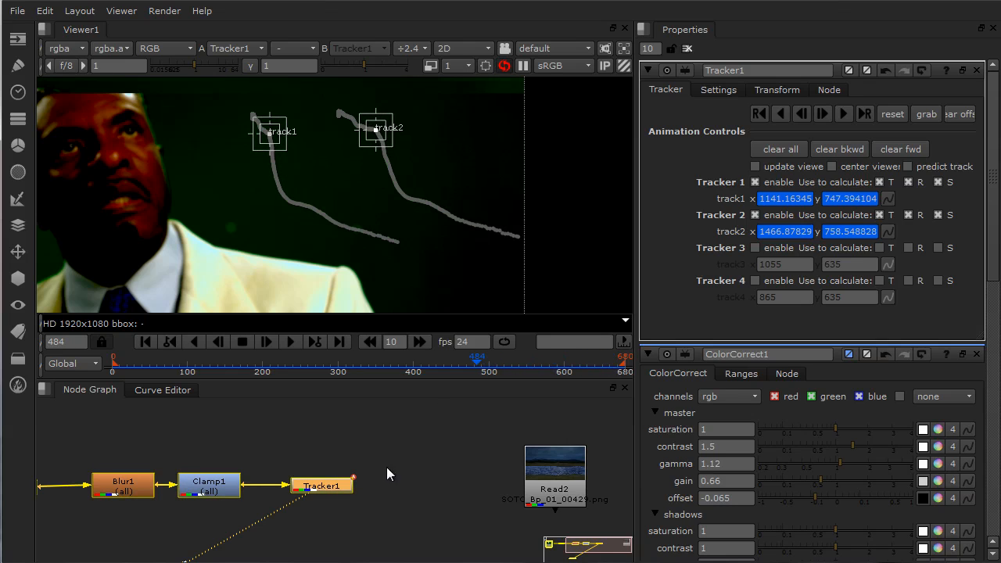
# Disconnect Tracker1 from Clamp1 and ColorCorrect1 from Read1 in the node graph.
pyautogui.moveTo(386, 467); pyautogui.dragTo(553, 445, button='middle')
pyautogui.moveTo(339, 519); pyautogui.dragTo(370, 502, button='middle')
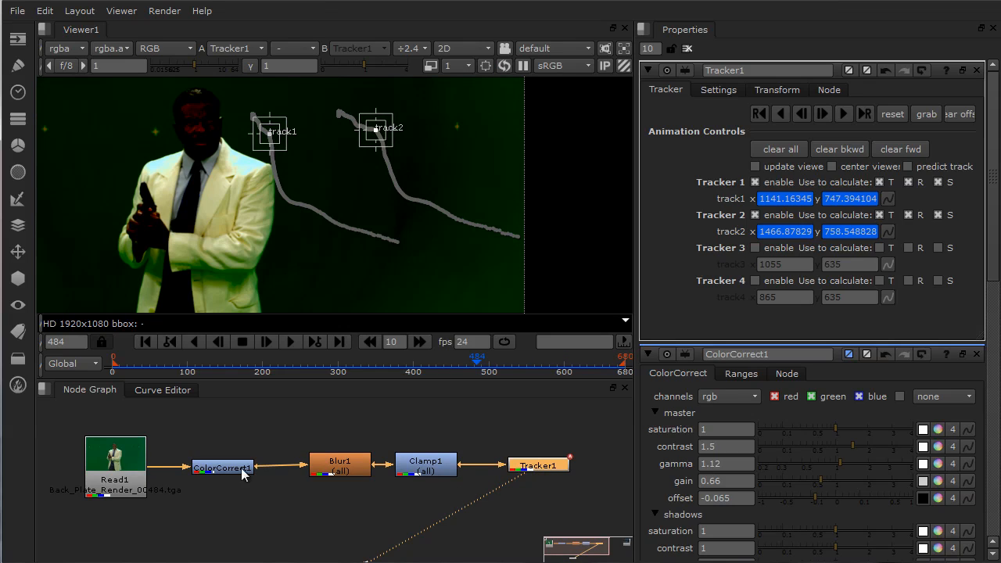
pyautogui.moveTo(185, 425); pyautogui.dragTo(469, 495)
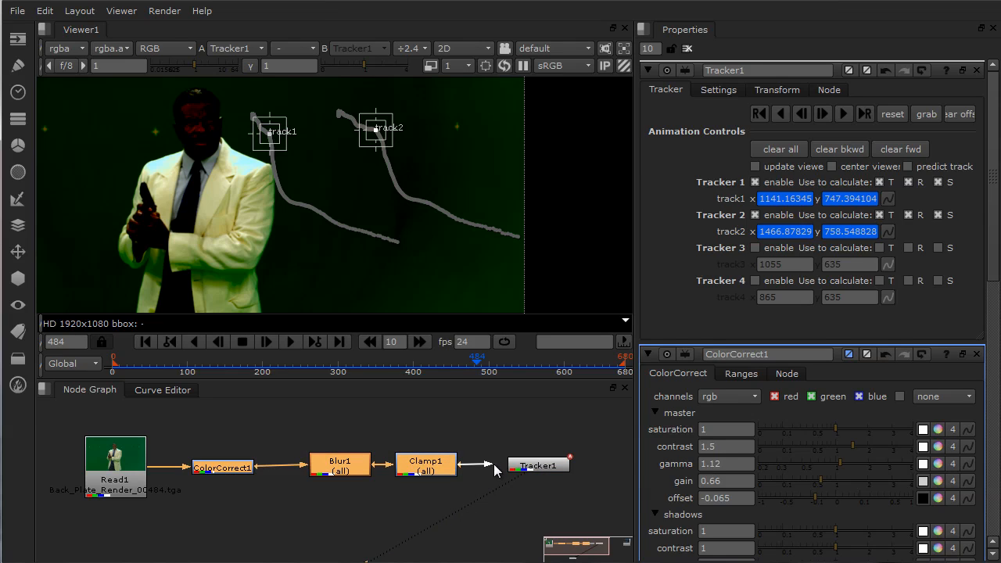
pyautogui.moveTo(494, 465); pyautogui.dragTo(517, 467)
pyautogui.moveTo(455, 490); pyautogui.dragTo(490, 486, button='middle')
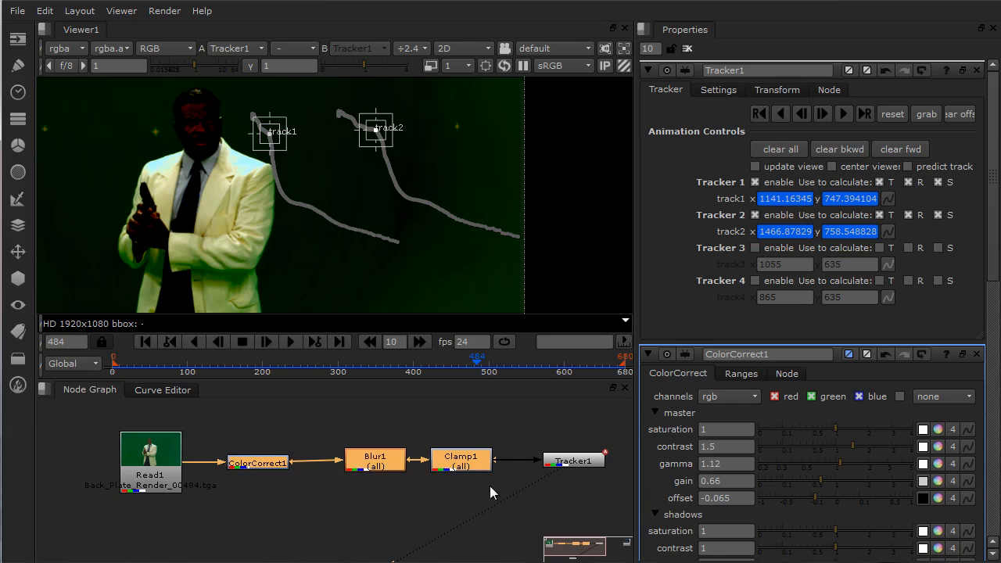
pyautogui.moveTo(426, 504); pyautogui.dragTo(453, 507, button='middle')
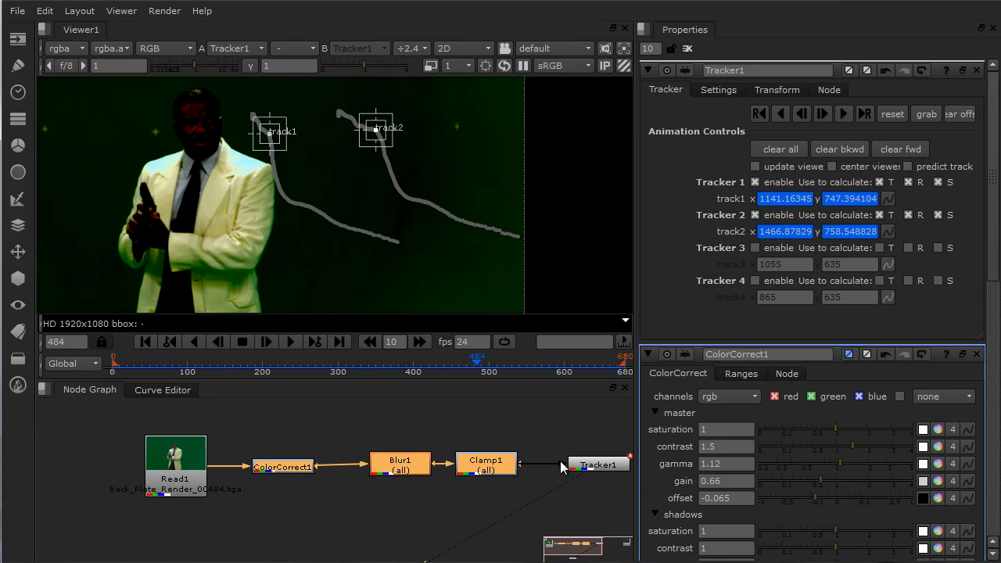
pyautogui.moveTo(554, 466); pyautogui.dragTo(389, 479)
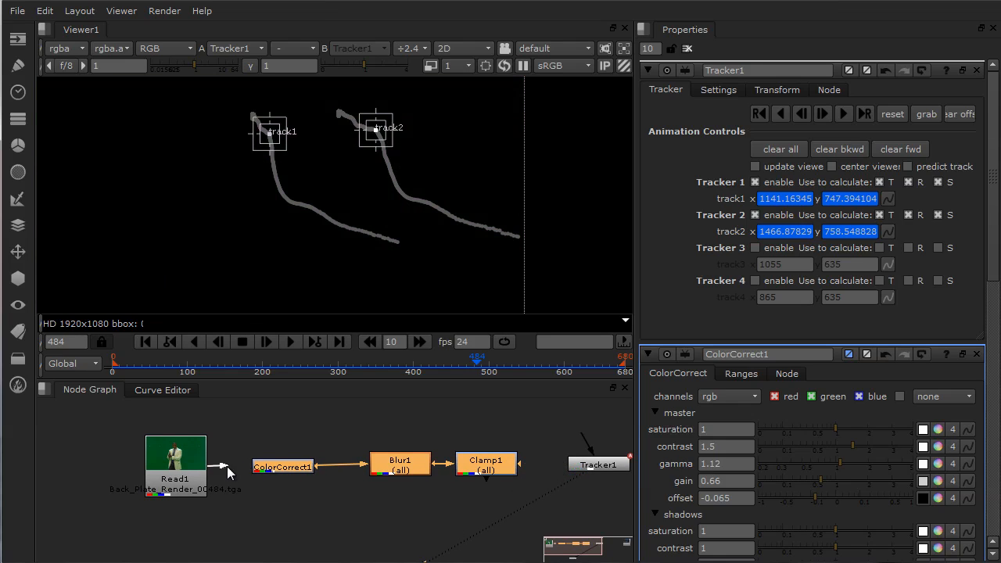
pyautogui.moveTo(226, 467); pyautogui.dragTo(266, 430)
# Move the ColorCorrect1, Blur1 and Clamp1 chain well away from Read1 and place ColorCorrect1 closer to Blur1.
pyautogui.scroll(-2, 487, 489)
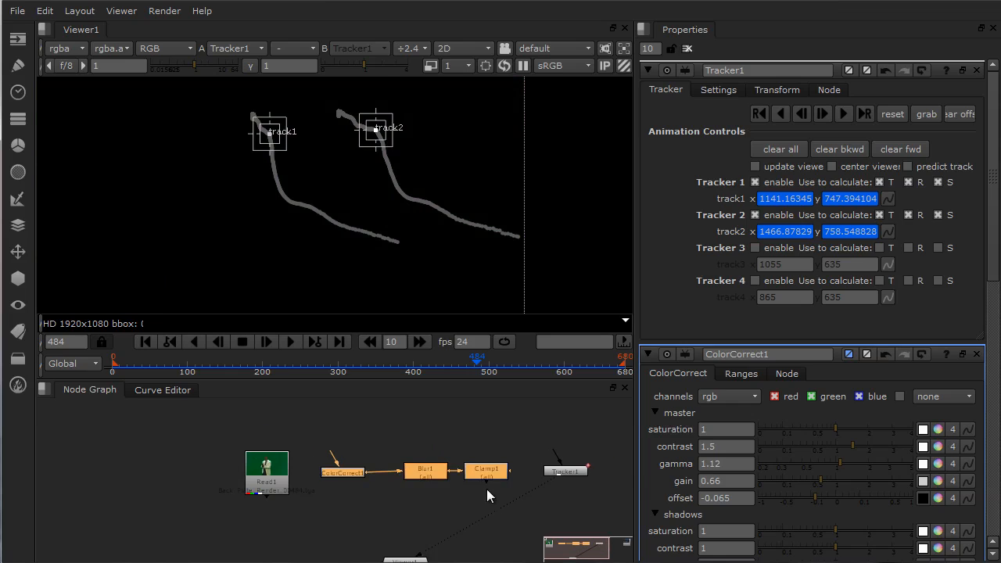
pyautogui.moveTo(487, 489); pyautogui.dragTo(235, 433)
pyautogui.moveTo(259, 462); pyautogui.dragTo(422, 537, button='middle')
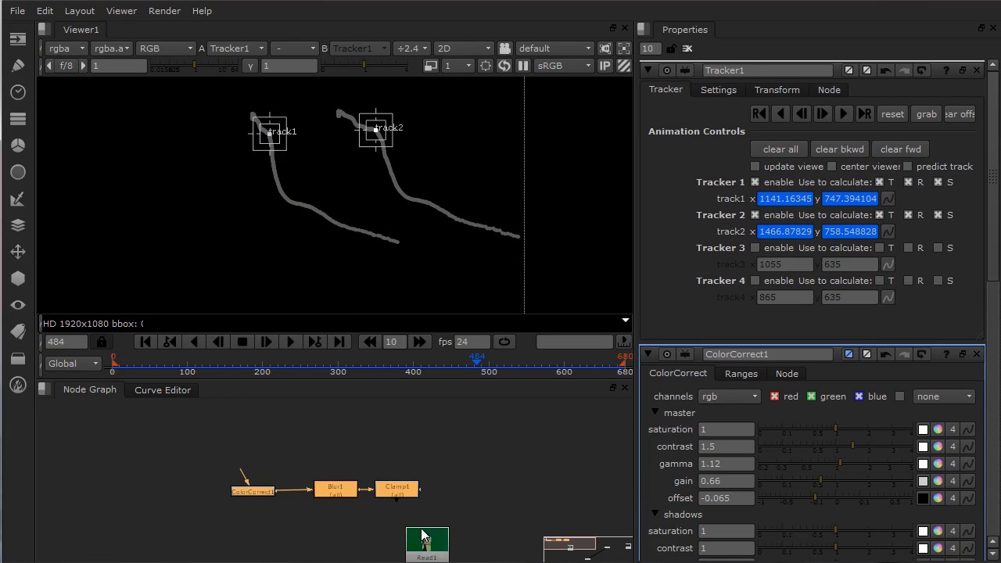
pyautogui.scroll(2, 421, 537)
pyautogui.moveTo(390, 476); pyautogui.dragTo(310, 433)
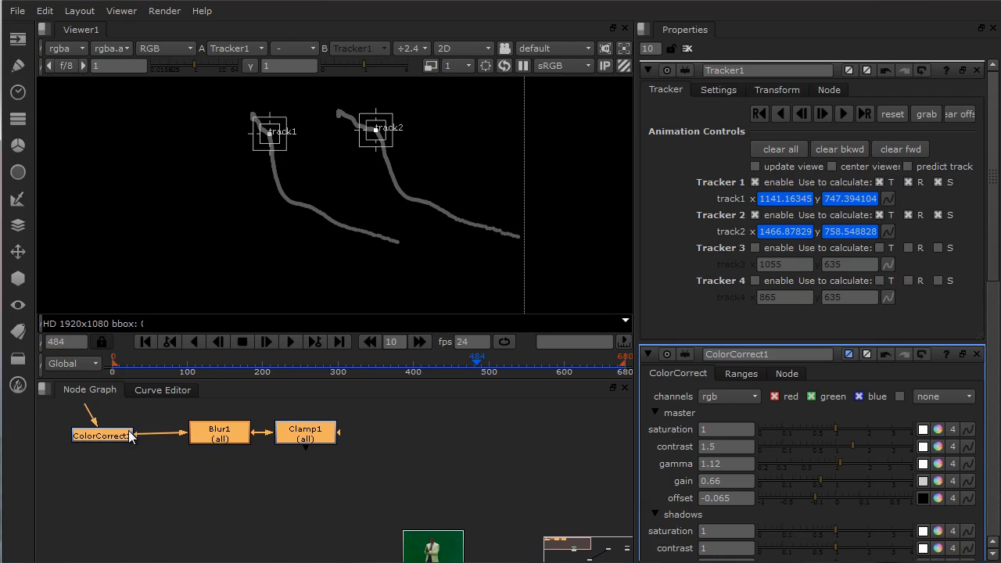
pyautogui.click(153, 465)
pyautogui.moveTo(110, 437); pyautogui.dragTo(134, 434)
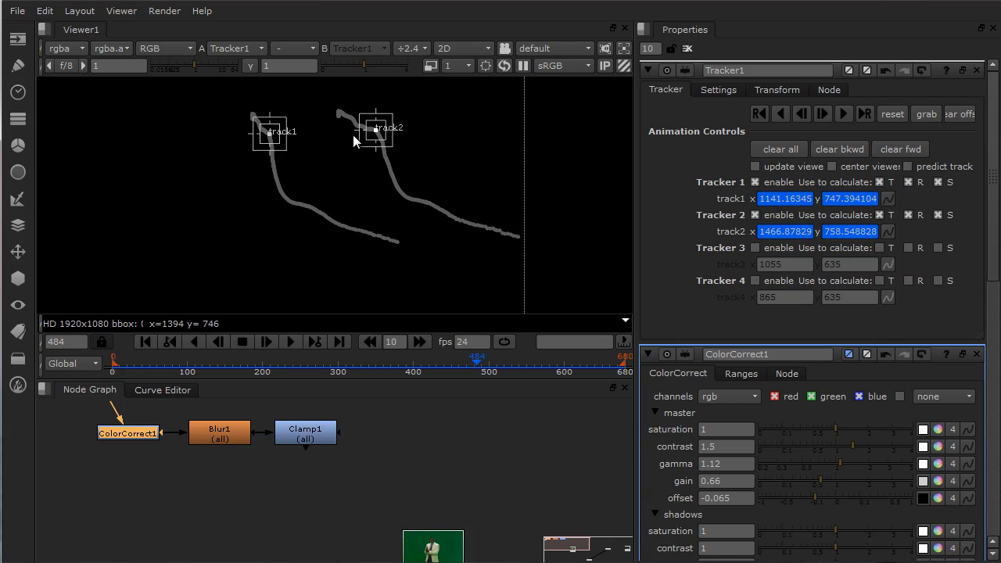
# Look over the detached ColorCorrect1 chain, Read1 and Tracker1 in the node graph.
pyautogui.moveTo(374, 476); pyautogui.dragTo(208, 427, button='middle')
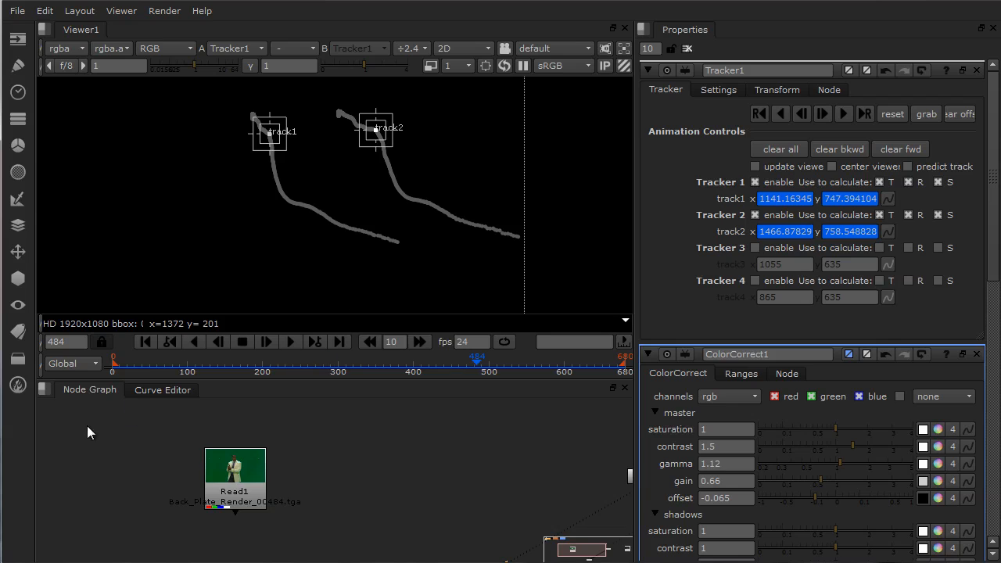
pyautogui.moveTo(92, 433); pyautogui.dragTo(501, 544, button='middle')
pyautogui.scroll(2, 470, 520)
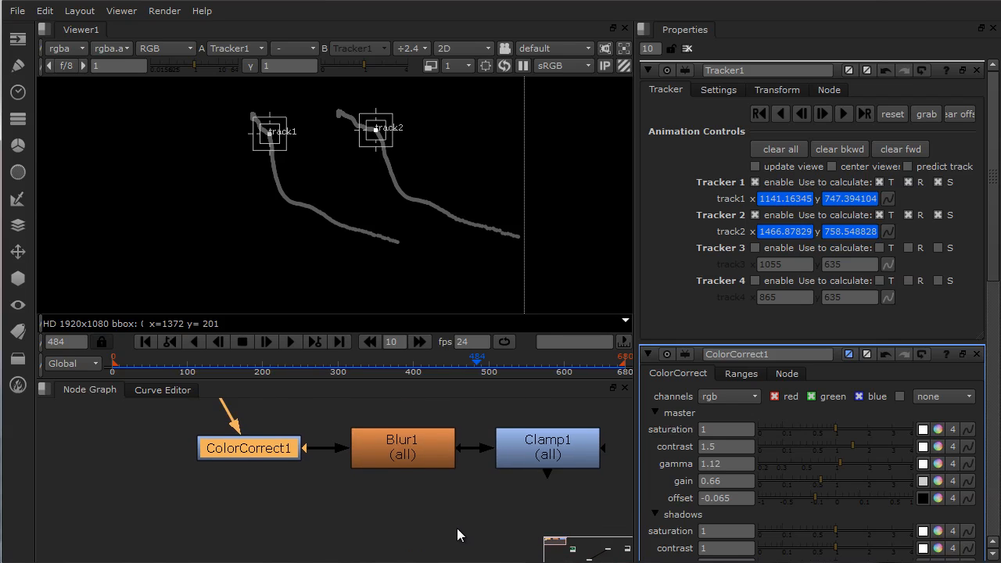
pyautogui.scroll(1, 458, 526)
pyautogui.scroll(-2, 458, 524)
pyautogui.moveTo(459, 521); pyautogui.dragTo(350, 430, button='middle')
pyautogui.scroll(-1, 424, 457)
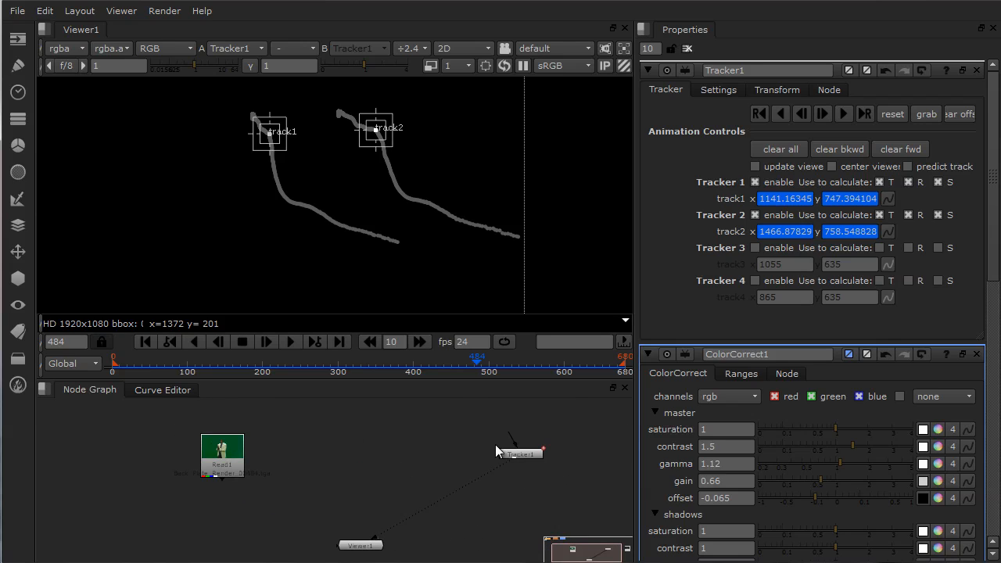
pyautogui.moveTo(402, 459); pyautogui.dragTo(440, 456, button='middle')
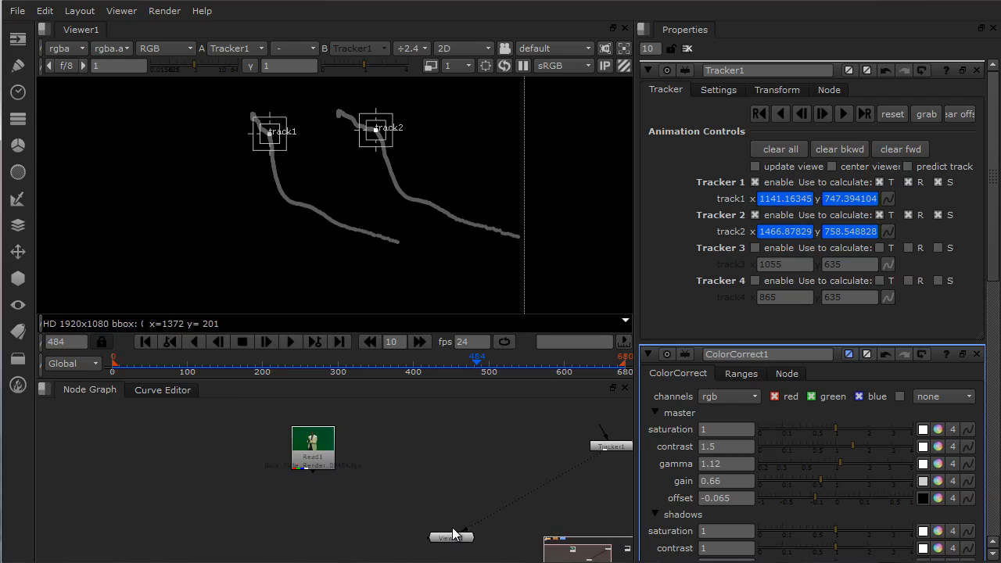
pyautogui.scroll(-2, 453, 534)
pyautogui.scroll(3, 461, 489)
pyautogui.scroll(2, 326, 486)
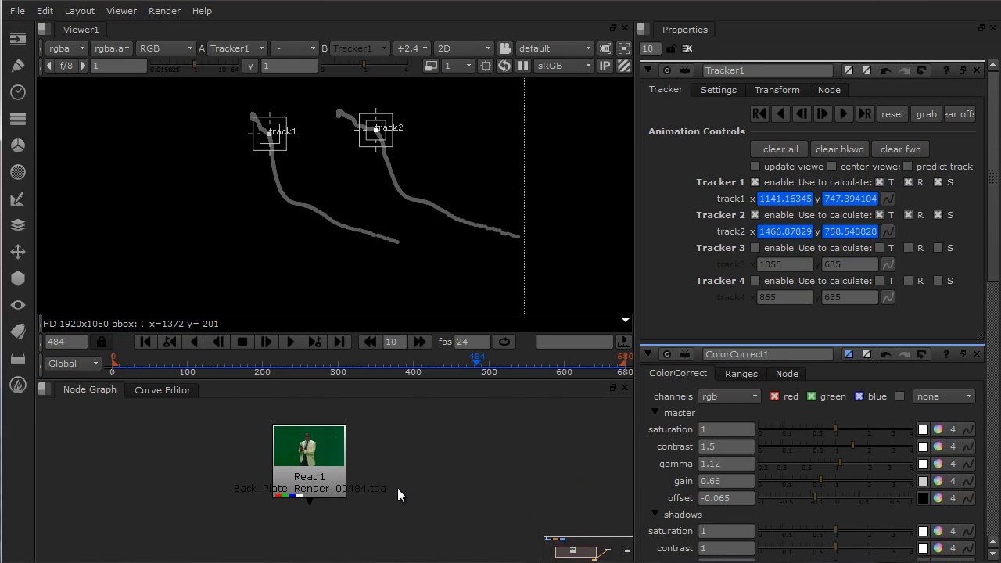
# Select the Read1 node and close the properties of all open nodes.
pyautogui.moveTo(397, 488); pyautogui.dragTo(319, 499, button='middle')
pyautogui.click(259, 473)
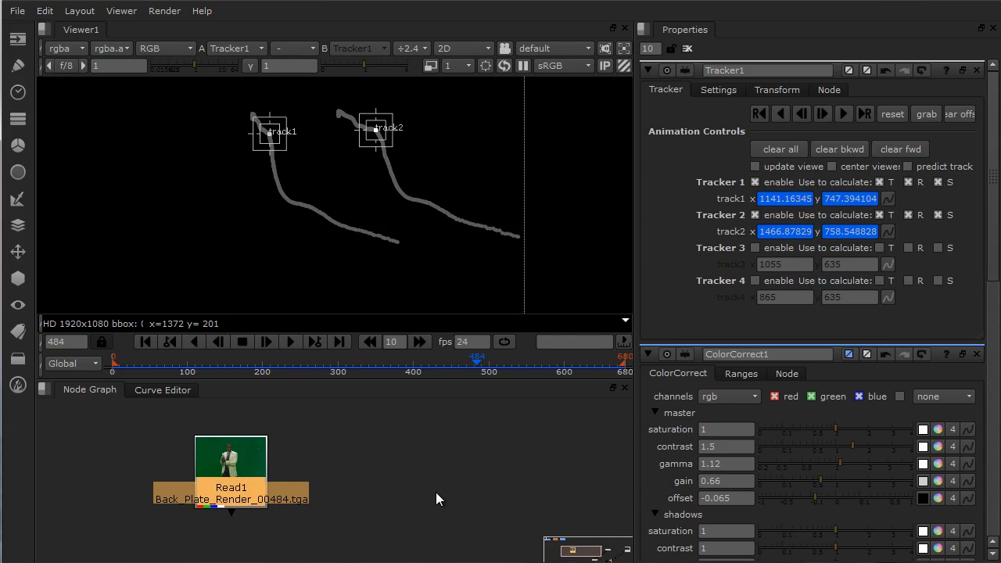
pyautogui.click(687, 49)
pyautogui.moveTo(409, 495); pyautogui.dragTo(454, 476, button='middle')
pyautogui.scroll(-2, 456, 464)
pyautogui.scroll(2, 456, 464)
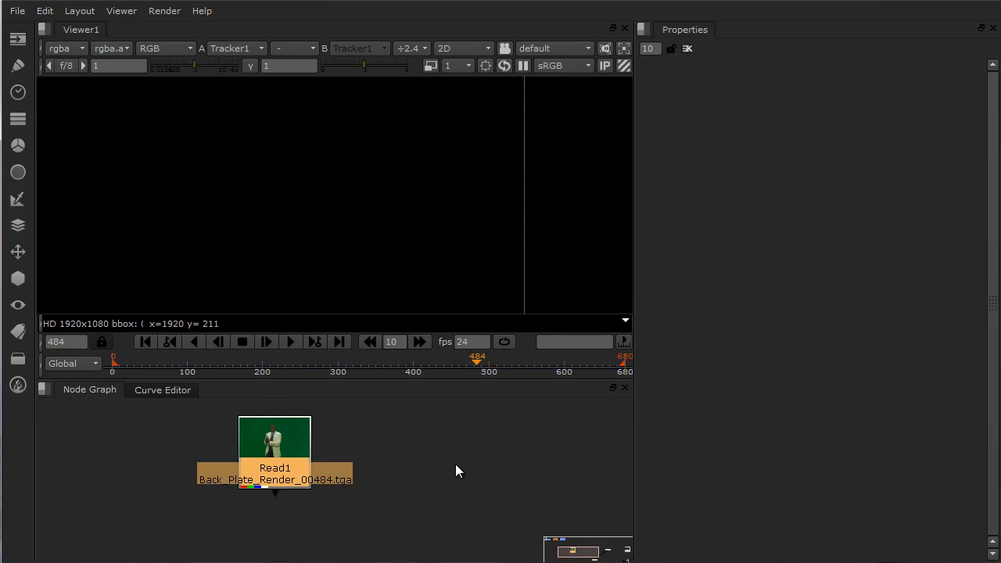
# Add a new ColorCorrect node to the output of Read1 and place it beside Read1 in the same row.
pyautogui.click(17, 202)
pyautogui.click(14, 227)
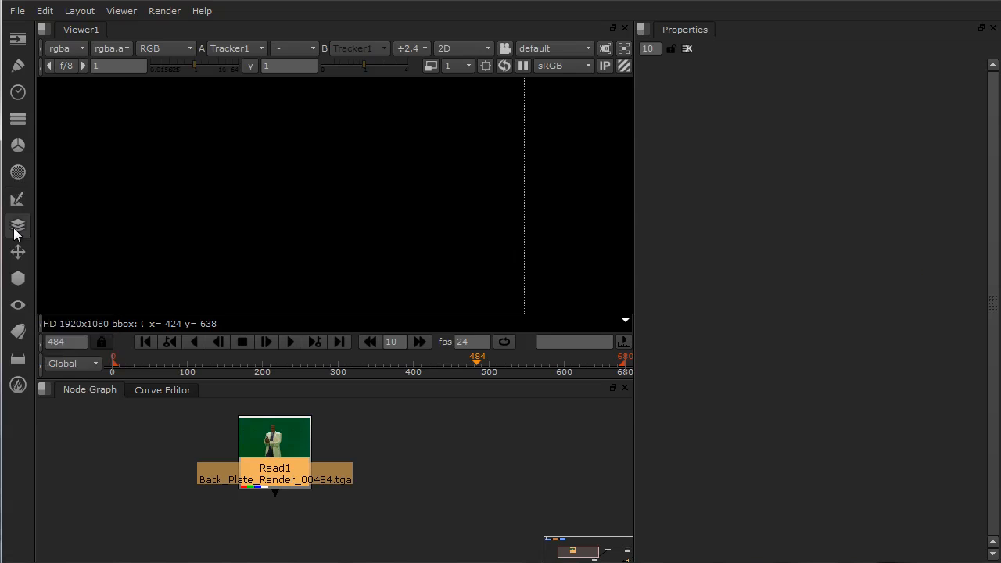
pyautogui.click(18, 172)
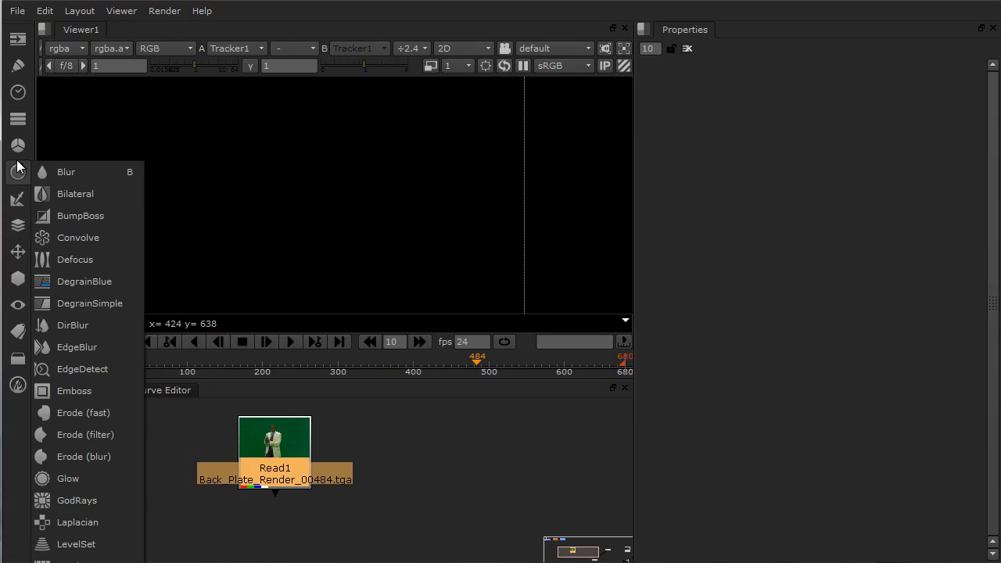
pyautogui.click(17, 145)
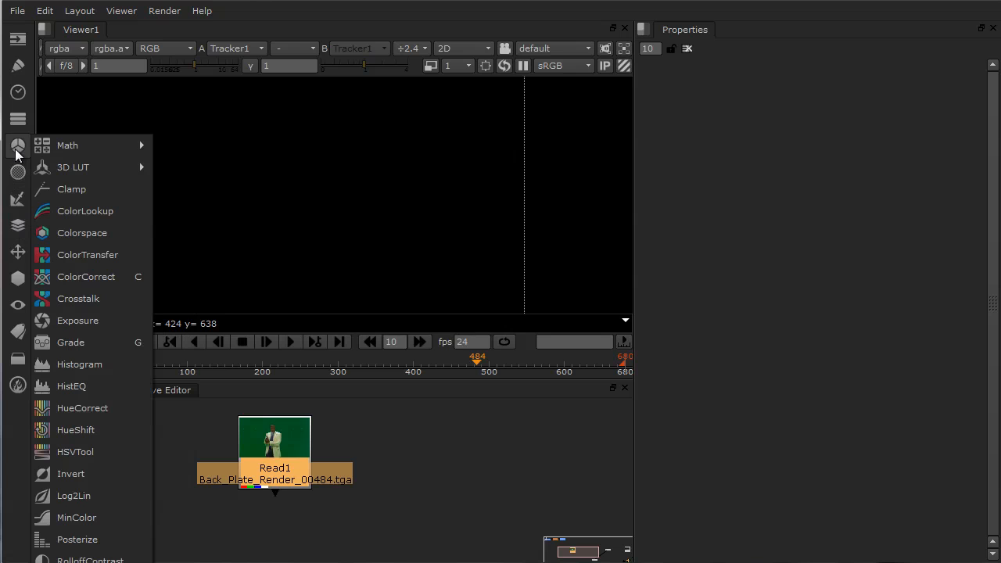
pyautogui.click(109, 283)
pyautogui.moveTo(278, 507); pyautogui.dragTo(387, 450)
pyautogui.moveTo(439, 442); pyautogui.dragTo(340, 474, button='middle')
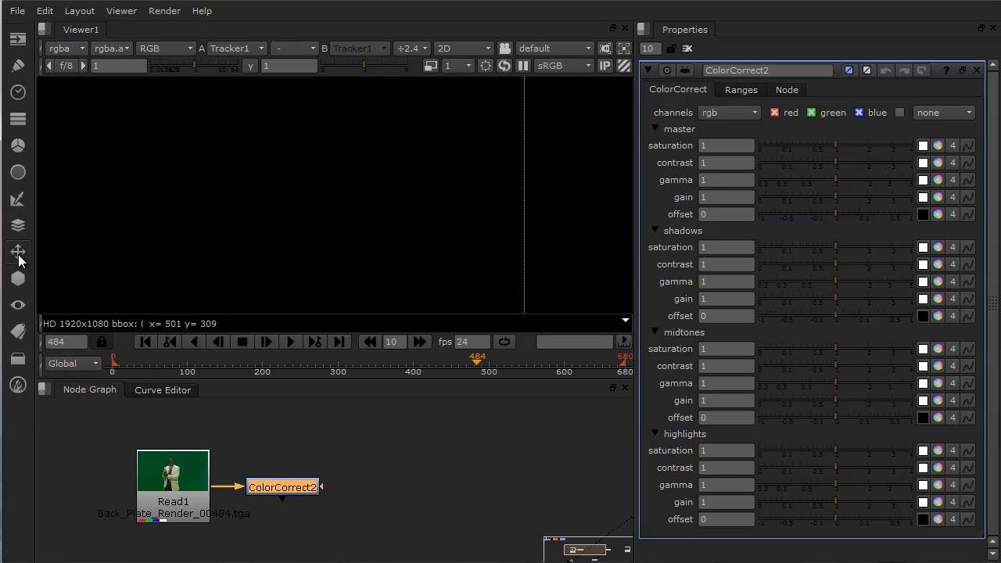
# Add a Keylight node to the output of ColorCorrect2 and place it beside that node in the same row.
pyautogui.click(22, 232)
pyautogui.click(18, 199)
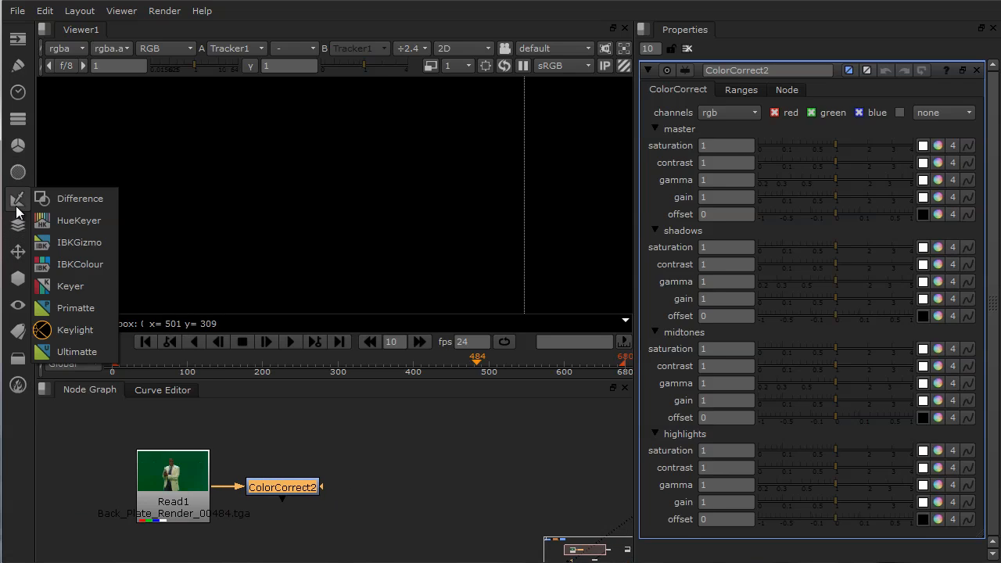
pyautogui.click(75, 328)
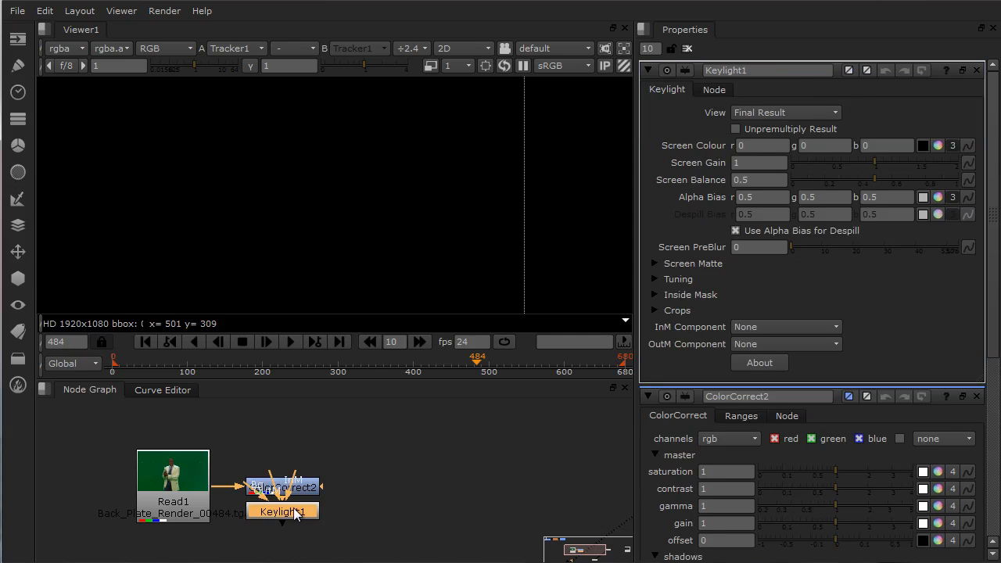
pyautogui.moveTo(293, 508); pyautogui.dragTo(432, 484)
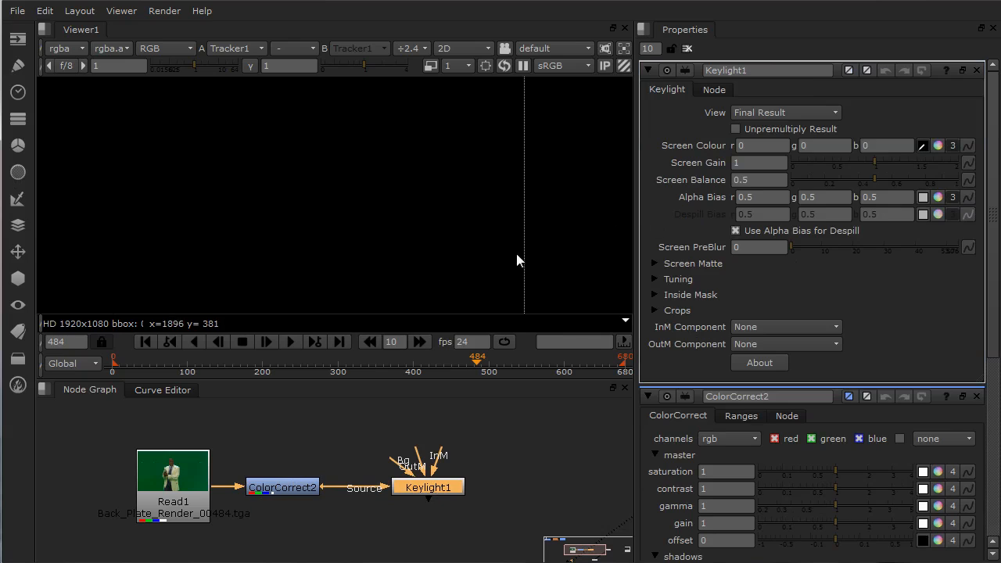
# Move the Viewer1 node up between Keylight1 and Tracker1, slightly below their row in the node graph.
pyautogui.scroll(-3, 547, 244)
pyautogui.moveTo(455, 220); pyautogui.dragTo(424, 189, button='middle')
pyautogui.moveTo(547, 505); pyautogui.dragTo(438, 410, button='middle')
pyautogui.scroll(-2, 443, 443)
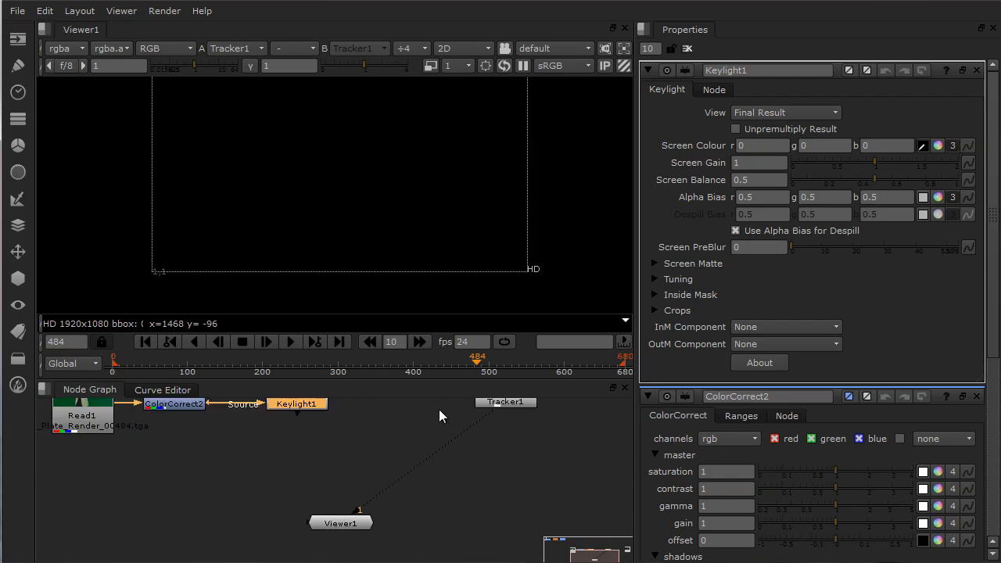
pyautogui.scroll(1, 437, 477)
pyautogui.moveTo(437, 477); pyautogui.dragTo(458, 488, button='middle')
pyautogui.moveTo(398, 522); pyautogui.dragTo(449, 426)
pyautogui.moveTo(448, 427); pyautogui.dragTo(494, 503, button='middle')
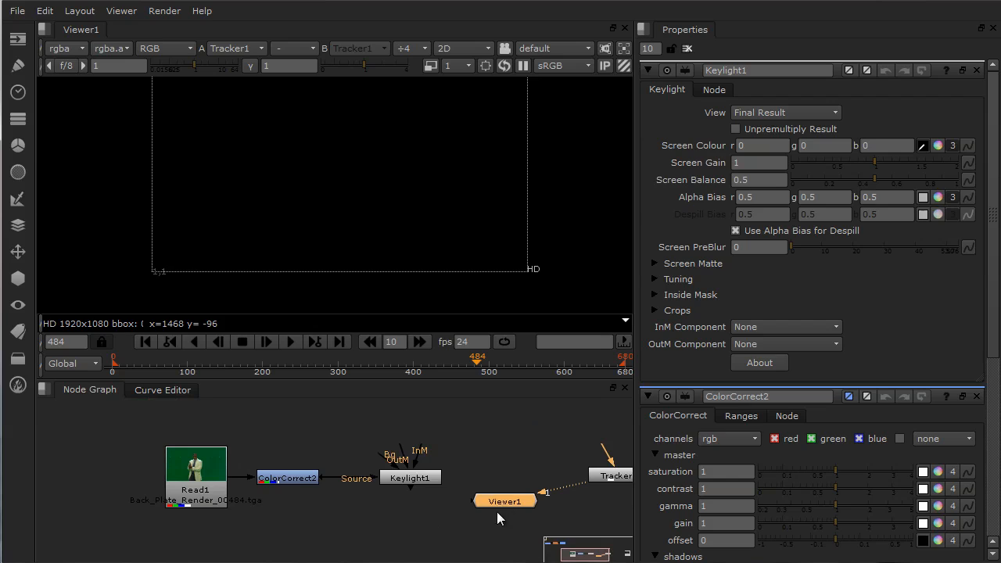
pyautogui.moveTo(512, 501); pyautogui.dragTo(513, 505)
# Connect Keylight1 to the viewer's second input to show its output, and enlarge the viewer area.
pyautogui.click(407, 478)
pyautogui.press('2')
pyautogui.moveTo(469, 420); pyautogui.dragTo(494, 454, button='middle')
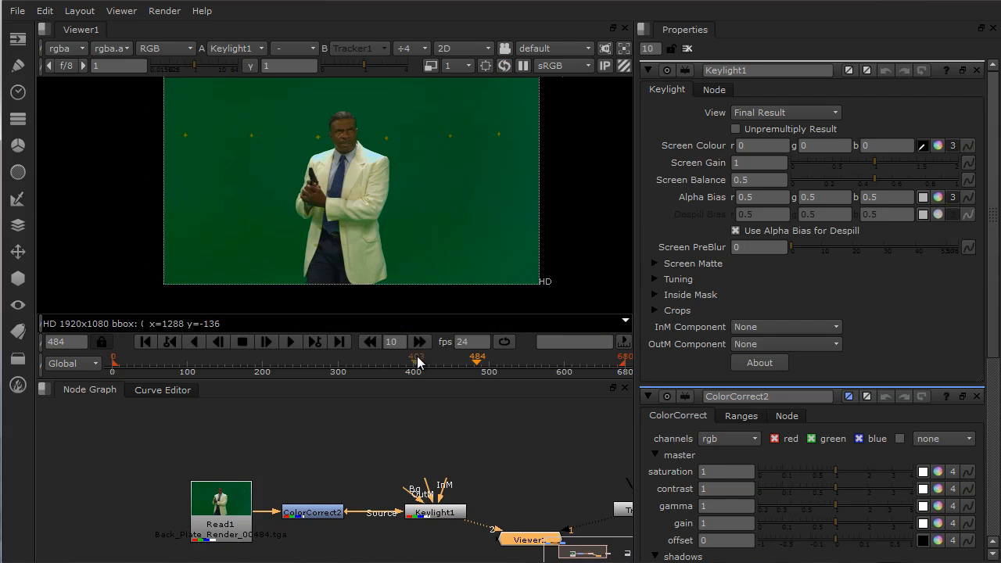
pyautogui.moveTo(425, 381); pyautogui.dragTo(439, 451)
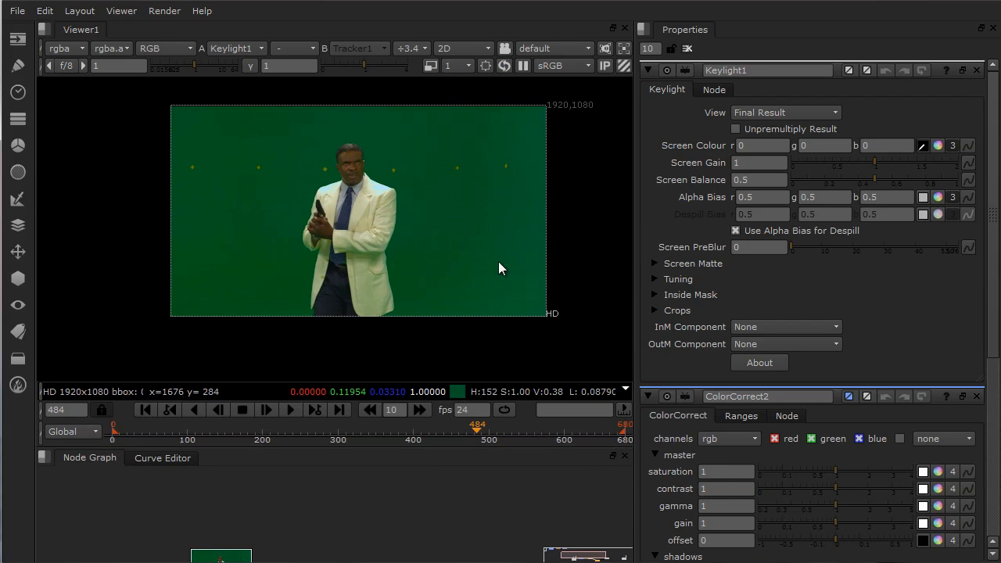
# Sample the green backdrop beside the man as the Screen Colour of Keylight1.
pyautogui.scroll(3, 507, 273)
pyautogui.scroll(-2, 524, 294)
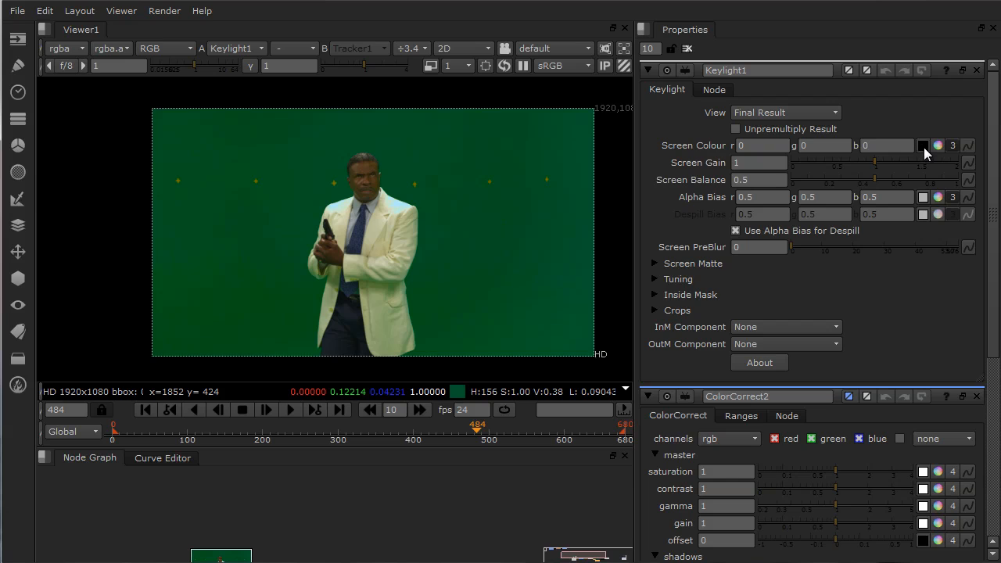
pyautogui.click(923, 146)
pyautogui.keyDown('ctrl'); pyautogui.click(510, 263); pyautogui.keyUp('ctrl')
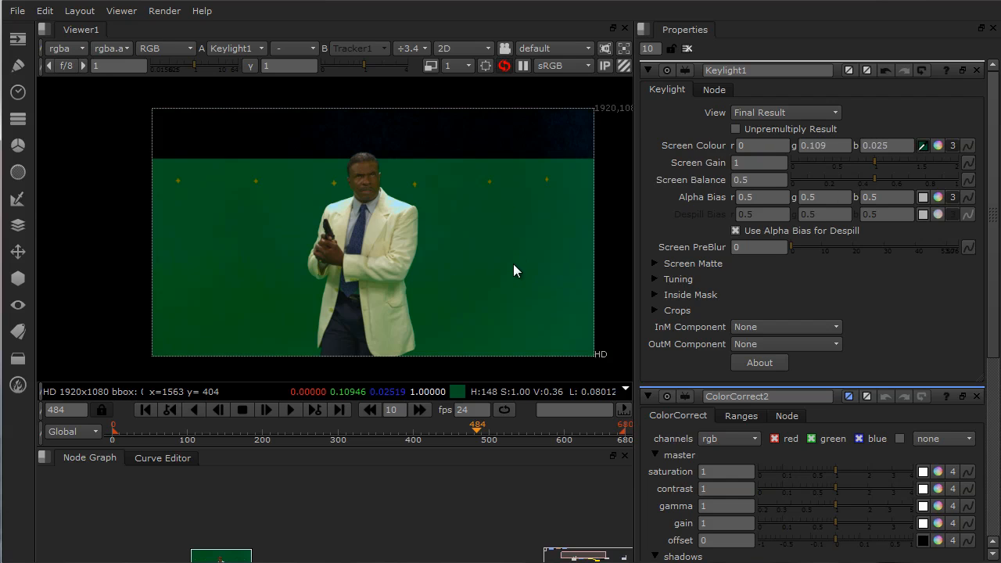
# Show the Combined Matte of Keylight1 and set its Screen Matte Clip Black to 0.11 and Clip White to 0.19.
pyautogui.click(760, 111)
pyautogui.click(770, 70)
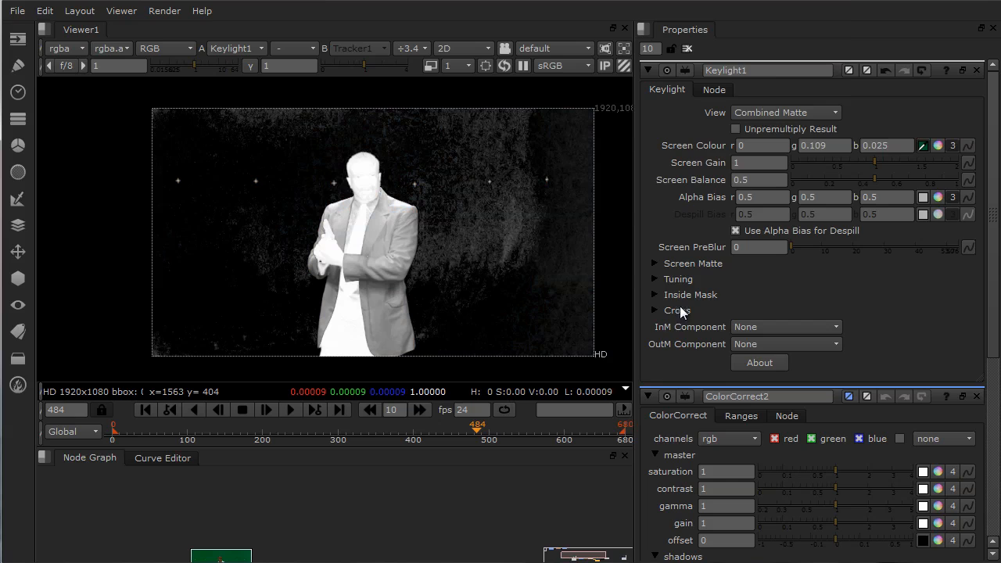
pyautogui.click(655, 264)
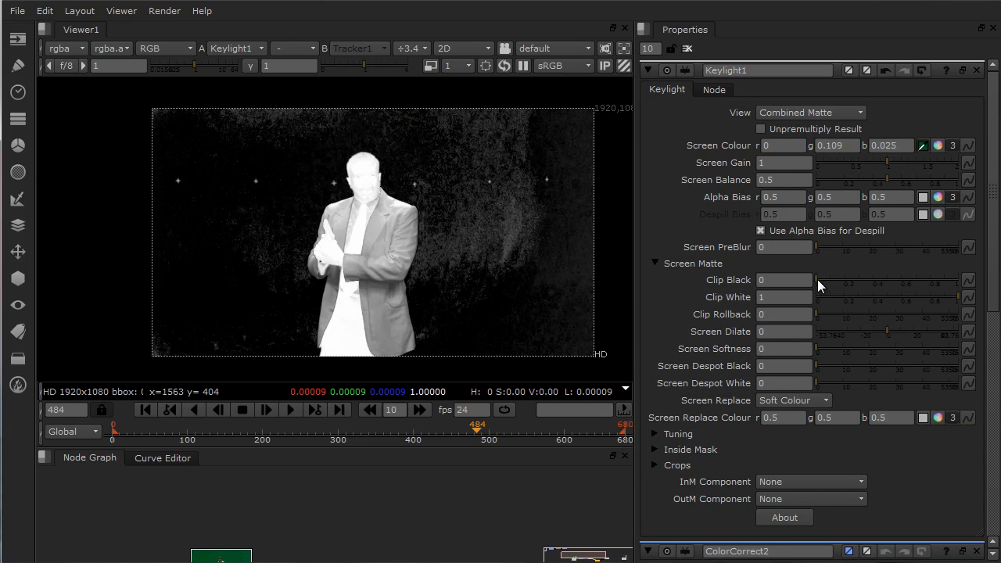
pyautogui.moveTo(817, 279); pyautogui.dragTo(828, 280)
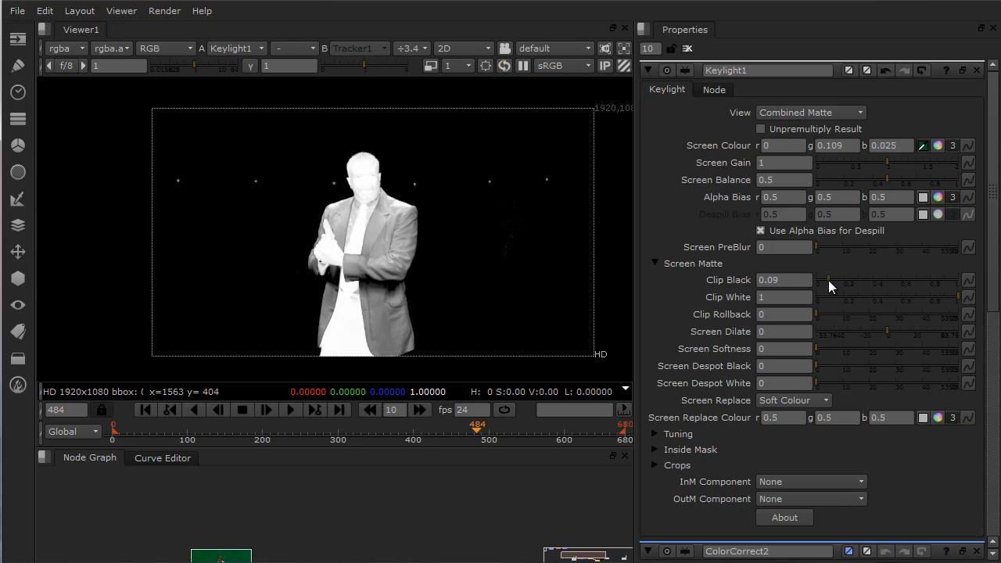
pyautogui.moveTo(945, 294); pyautogui.dragTo(843, 299)
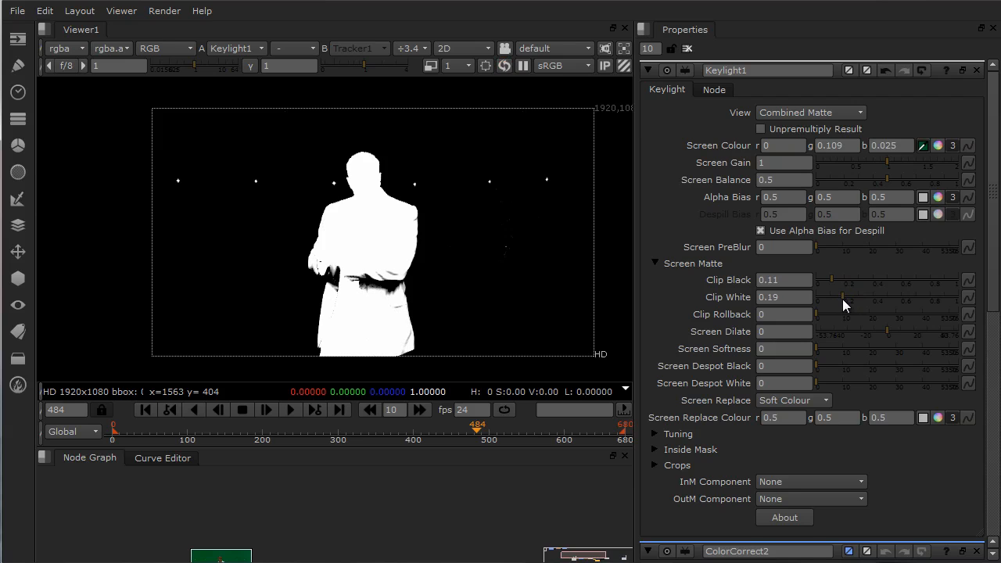
# Switch the Keylight1 view to Final Result and inspect the keyed man around his sleeves and jacket.
pyautogui.moveTo(438, 341); pyautogui.dragTo(427, 318, button='middle')
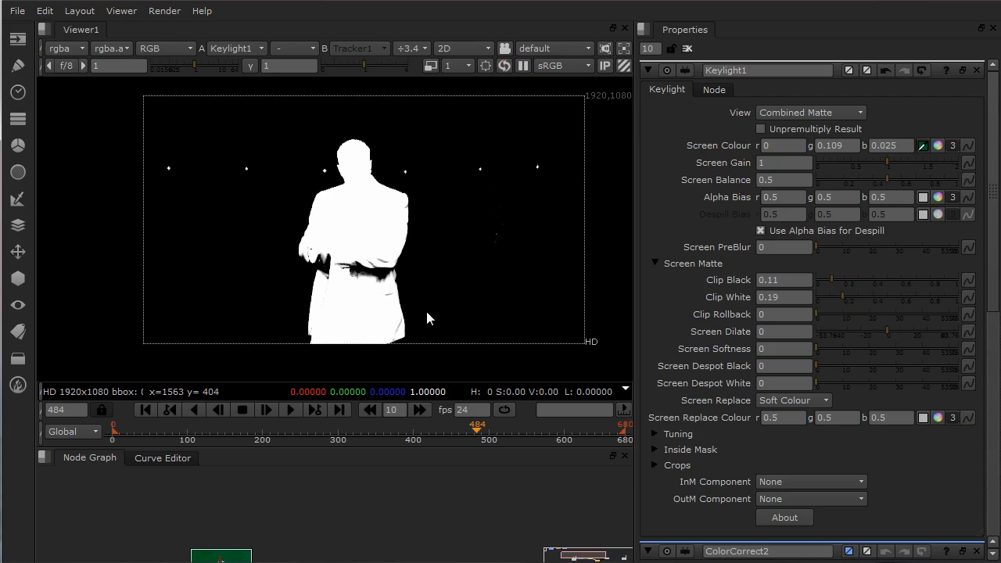
pyautogui.moveTo(362, 521); pyautogui.dragTo(343, 448, button='middle')
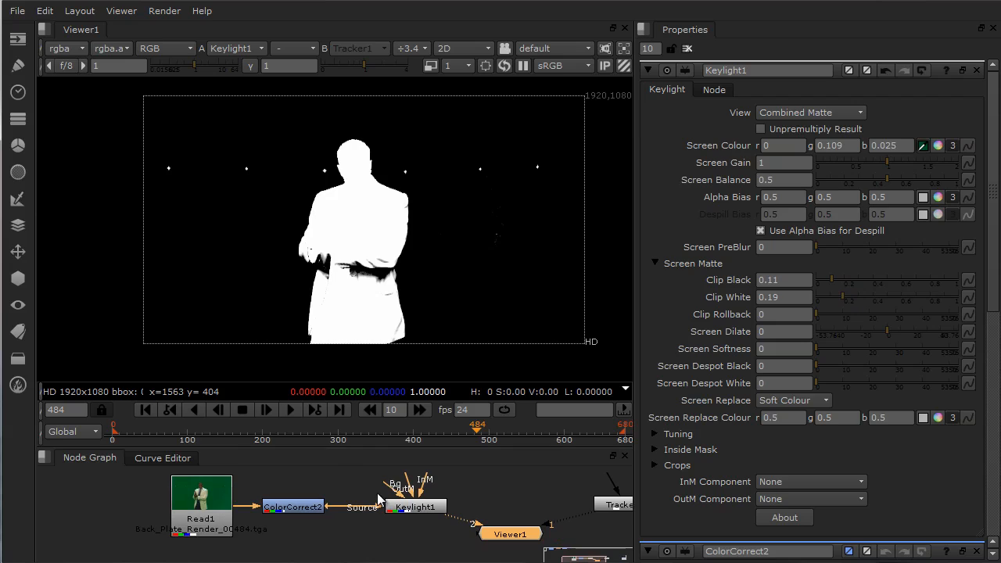
pyautogui.moveTo(425, 529); pyautogui.dragTo(348, 531, button='middle')
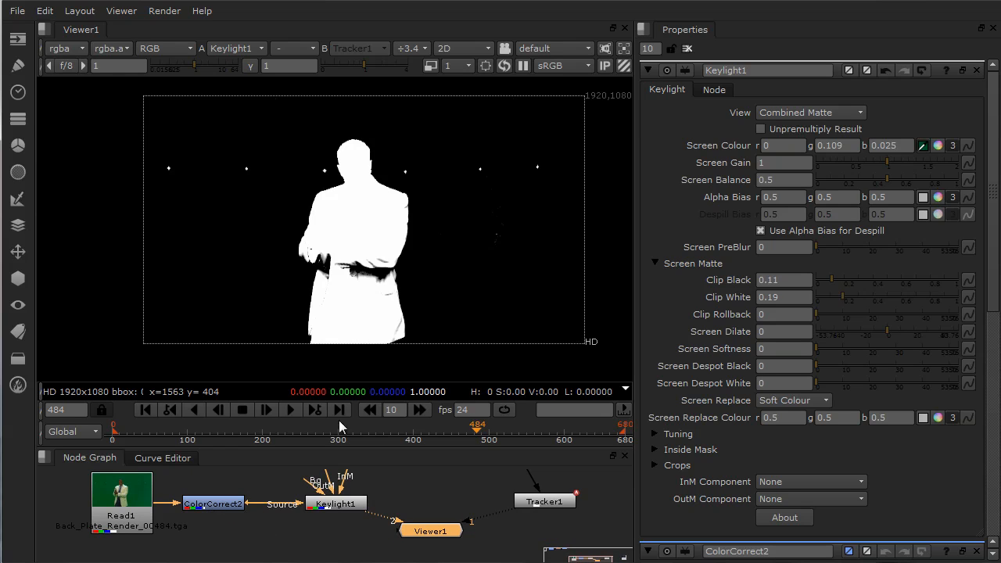
pyautogui.click(819, 111)
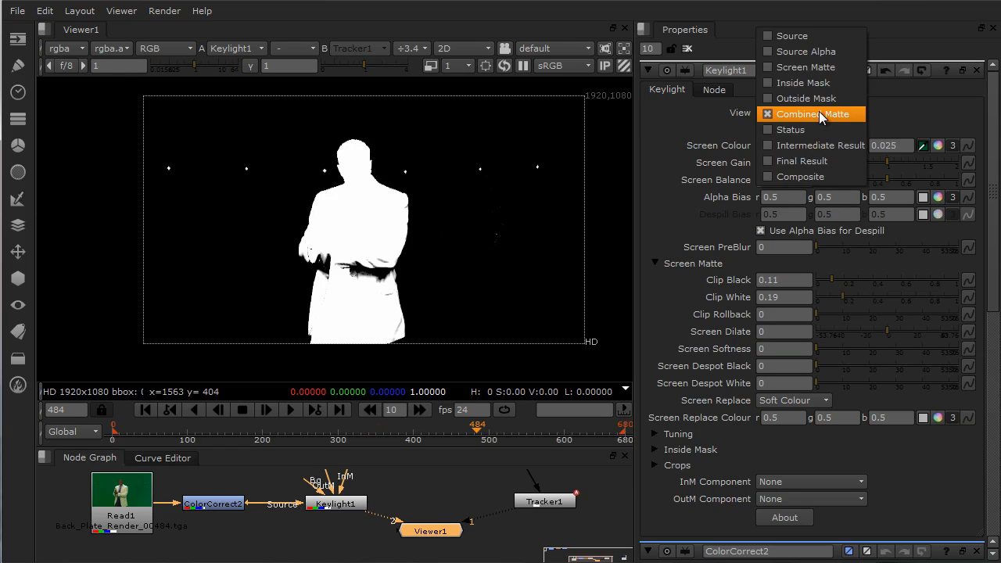
pyautogui.click(813, 163)
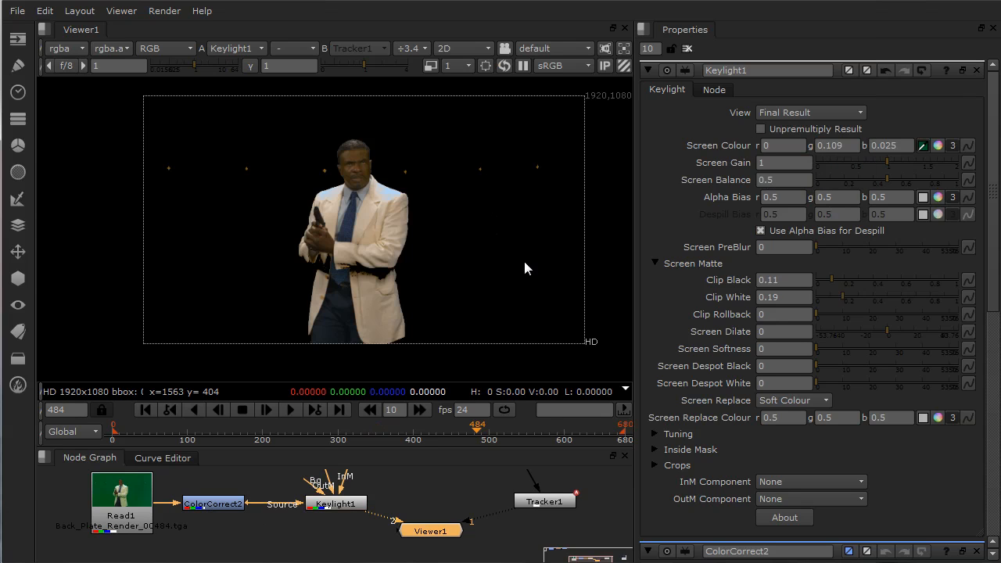
pyautogui.scroll(3, 470, 287)
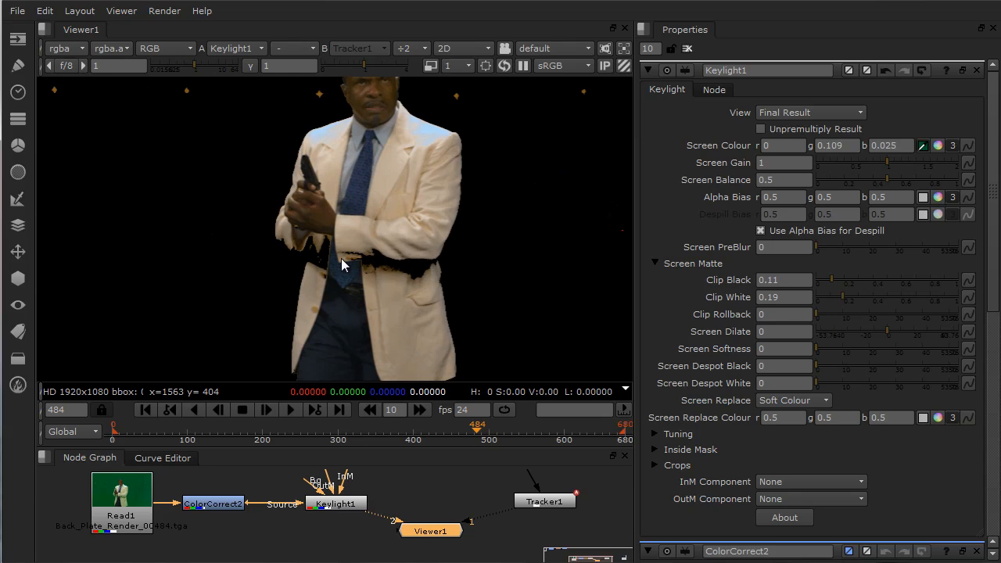
pyautogui.moveTo(561, 308); pyautogui.dragTo(528, 311, button='middle')
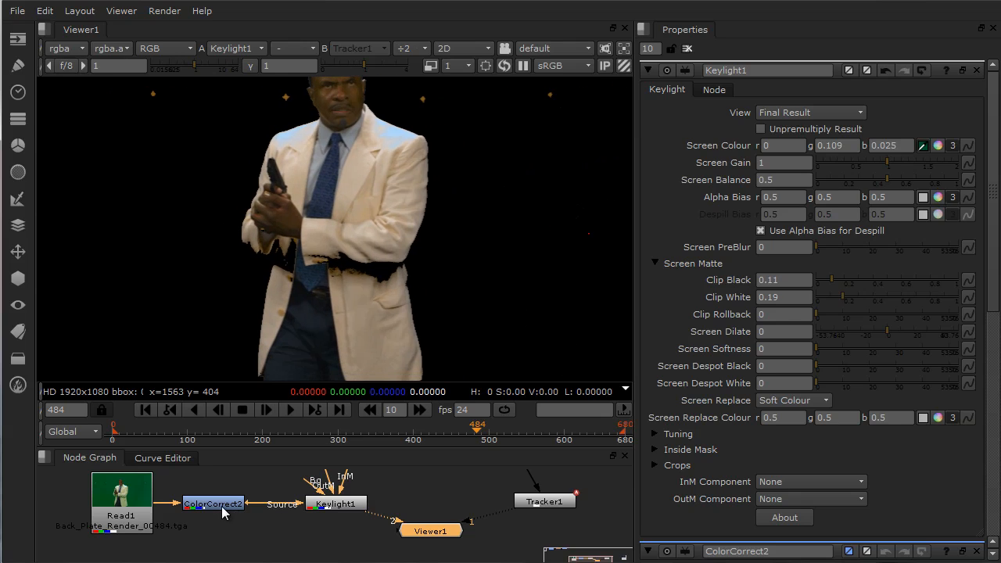
pyautogui.moveTo(525, 269); pyautogui.dragTo(483, 279, button='middle')
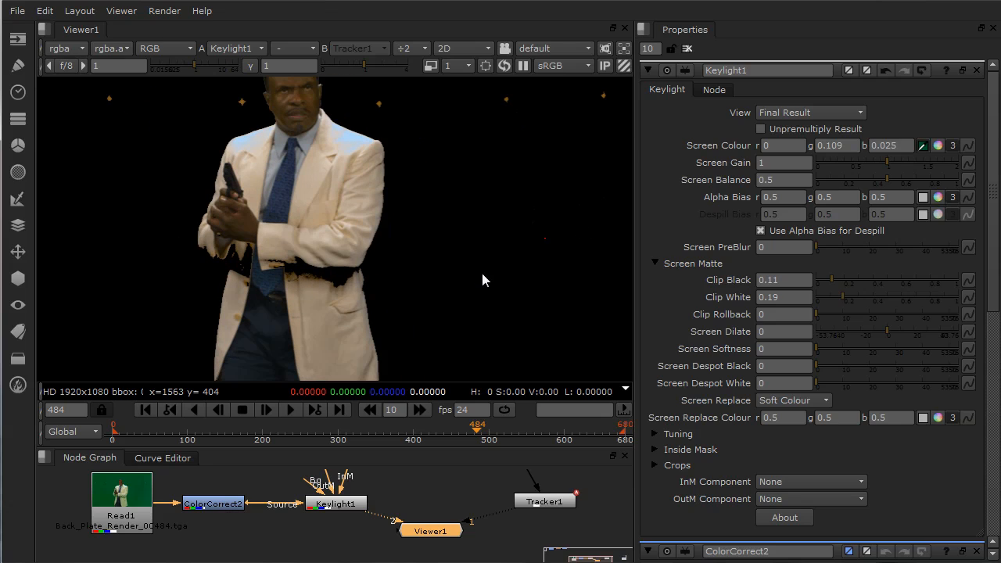
# Align the Viewer1 node in the same row as Keylight1 and Tracker1.
pyautogui.moveTo(424, 494); pyautogui.dragTo(413, 502, button='middle')
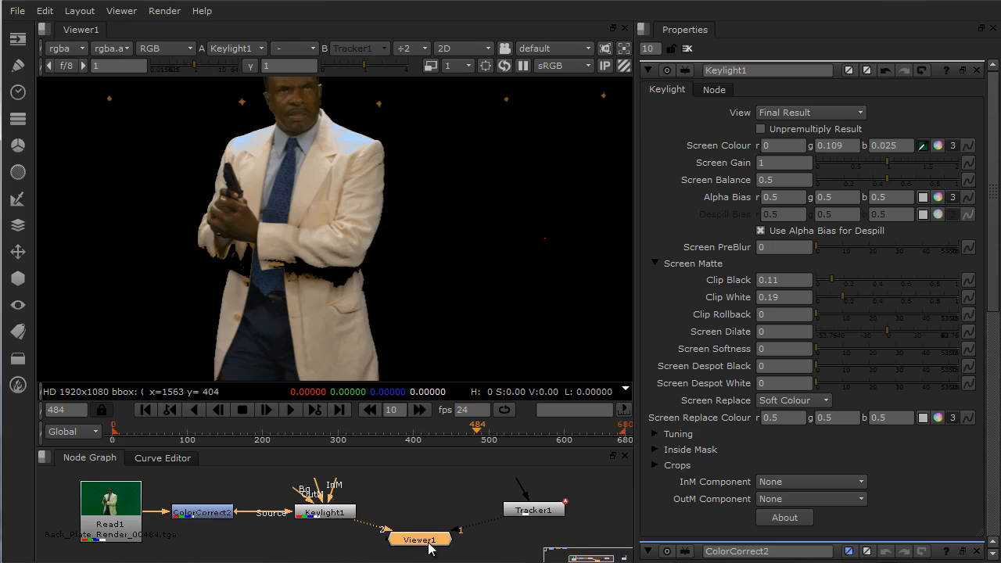
pyautogui.moveTo(434, 549); pyautogui.dragTo(445, 522)
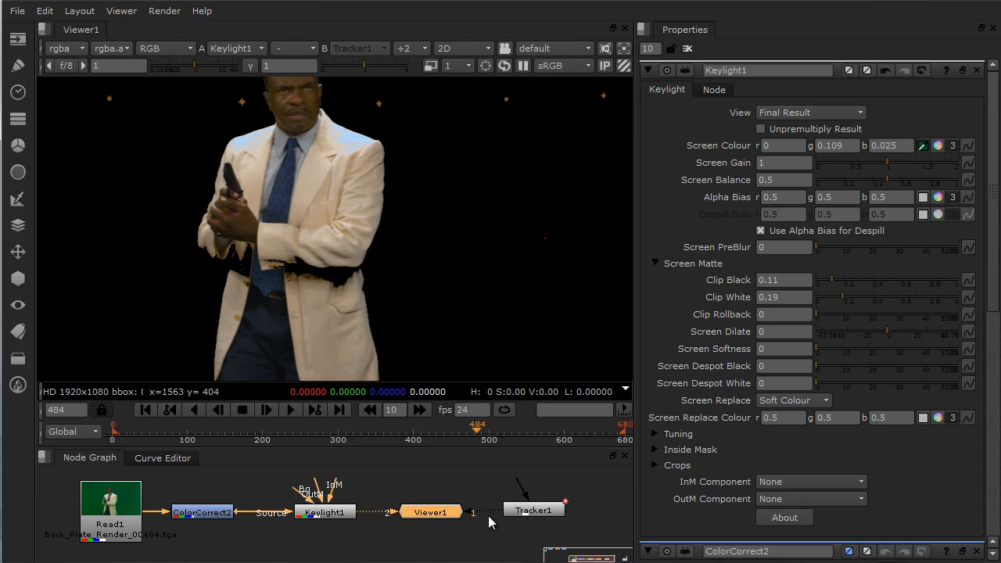
pyautogui.moveTo(478, 508); pyautogui.dragTo(437, 469, button='middle')
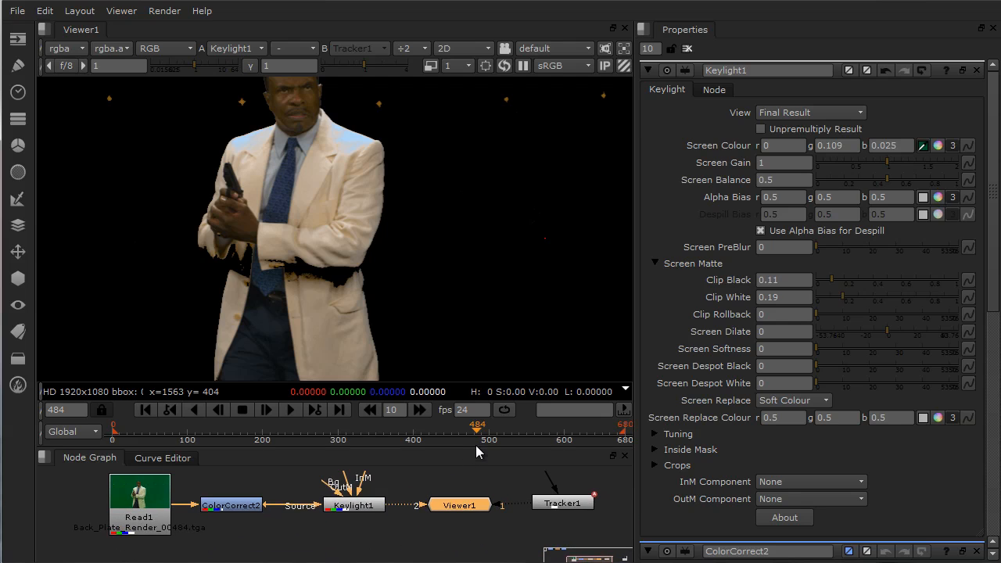
# Enlarge the node graph area, raise Keylight1 above the node row and shift ColorCorrect2 beneath it.
pyautogui.moveTo(475, 447); pyautogui.dragTo(475, 266)
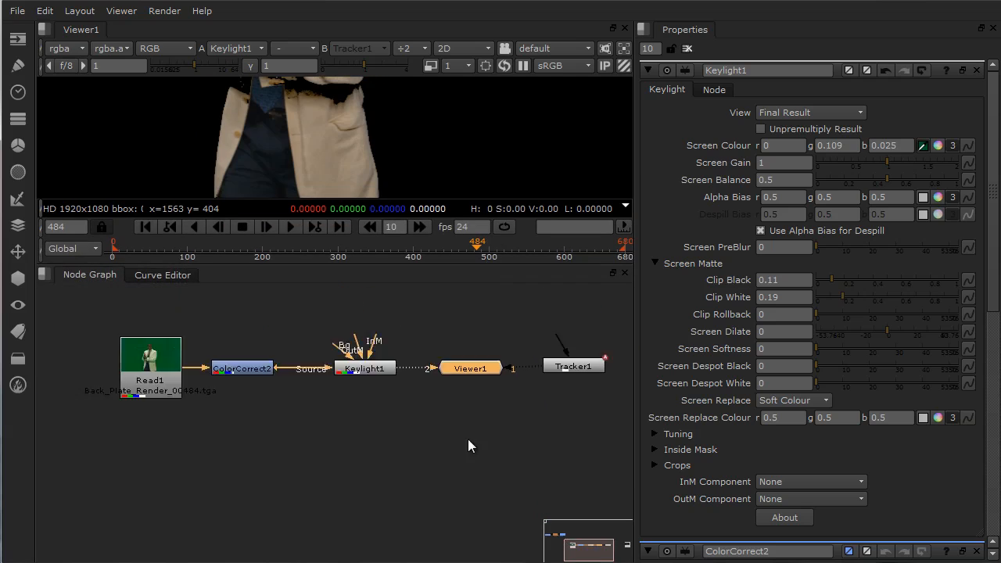
pyautogui.moveTo(381, 438); pyautogui.dragTo(376, 307)
pyautogui.moveTo(392, 408); pyautogui.dragTo(431, 463, button='middle')
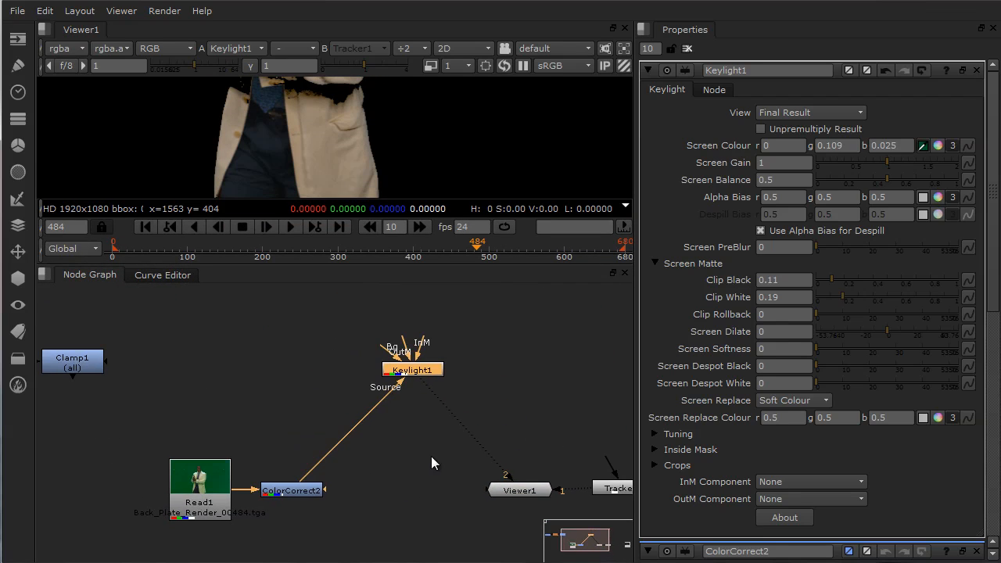
pyautogui.moveTo(287, 490); pyautogui.dragTo(386, 490)
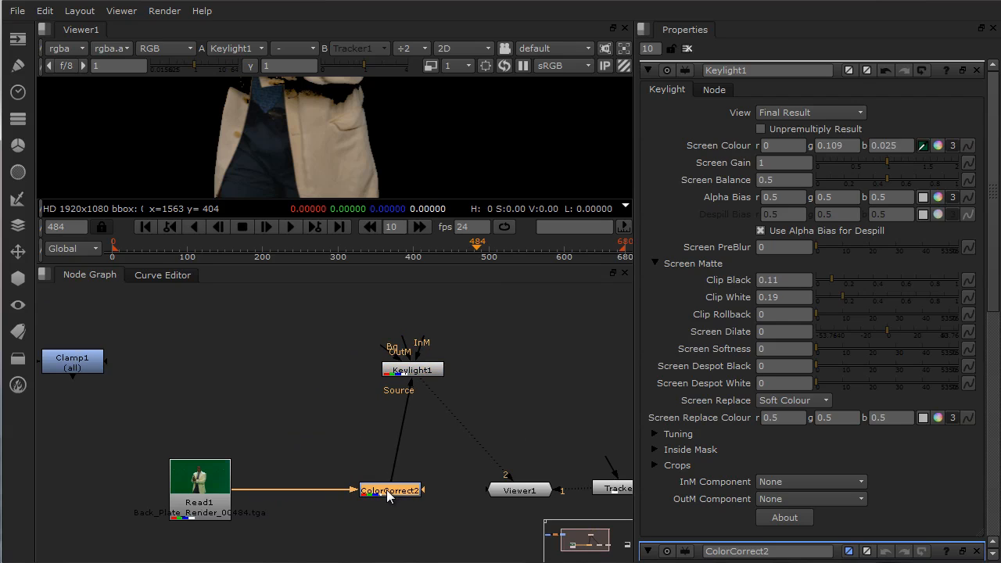
# Duplicate the Read1 node and place the unconnected copy above the original, near Clamp1.
pyautogui.click(209, 495)
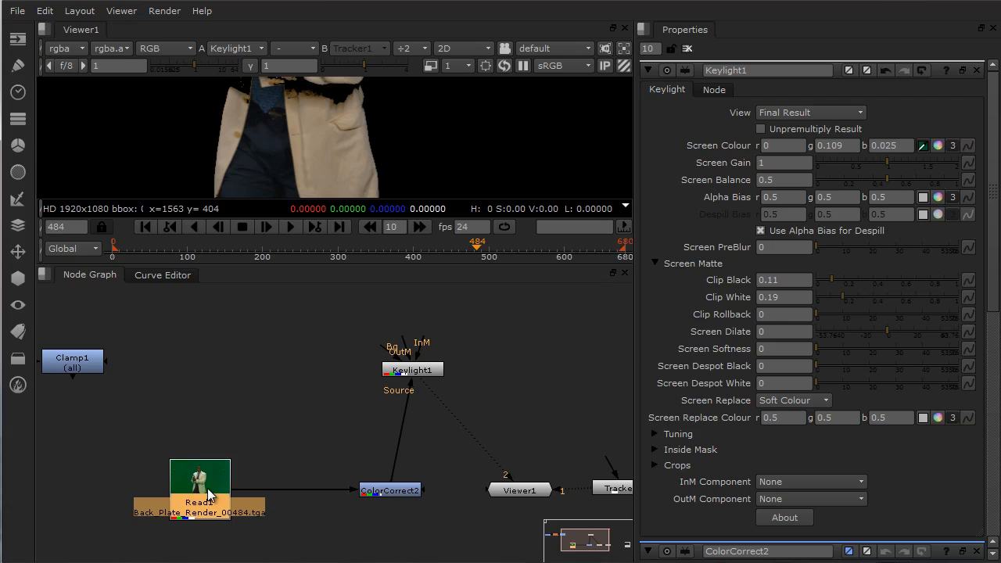
pyautogui.press('ctrl')
pyautogui.click(268, 409)
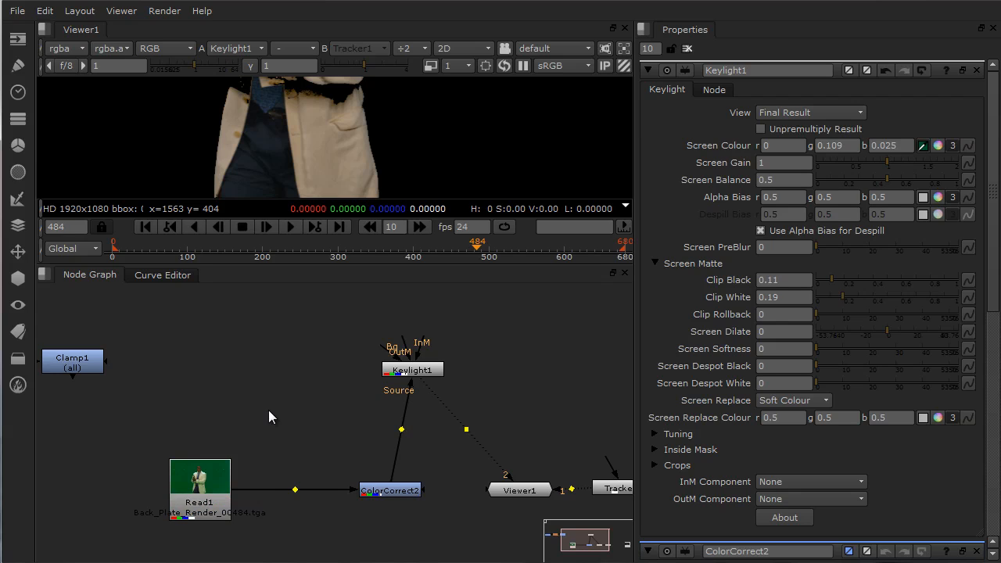
pyautogui.hotkey('ctrl', 'v')
pyautogui.moveTo(270, 419); pyautogui.dragTo(211, 352)
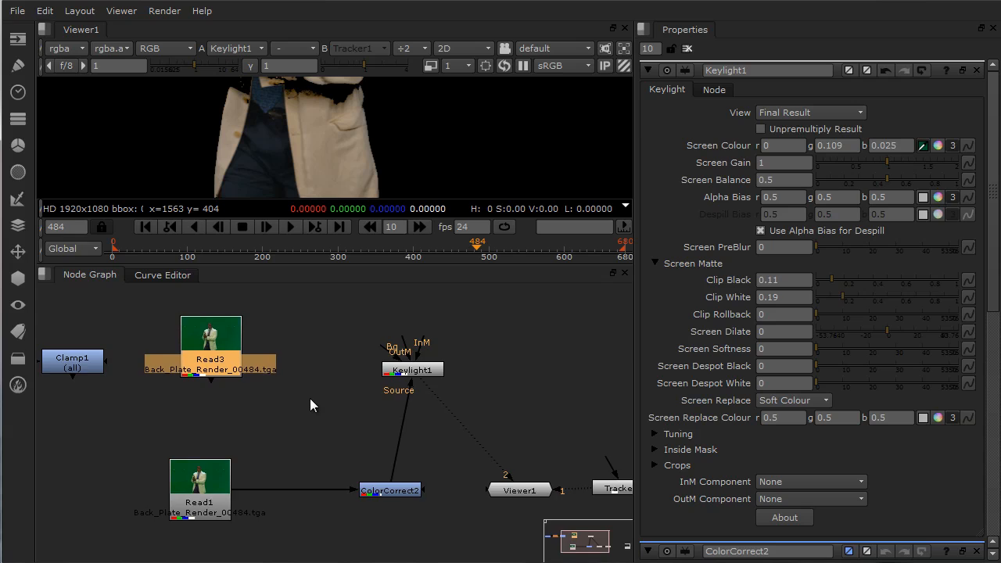
pyautogui.moveTo(311, 400); pyautogui.dragTo(335, 474, button='middle')
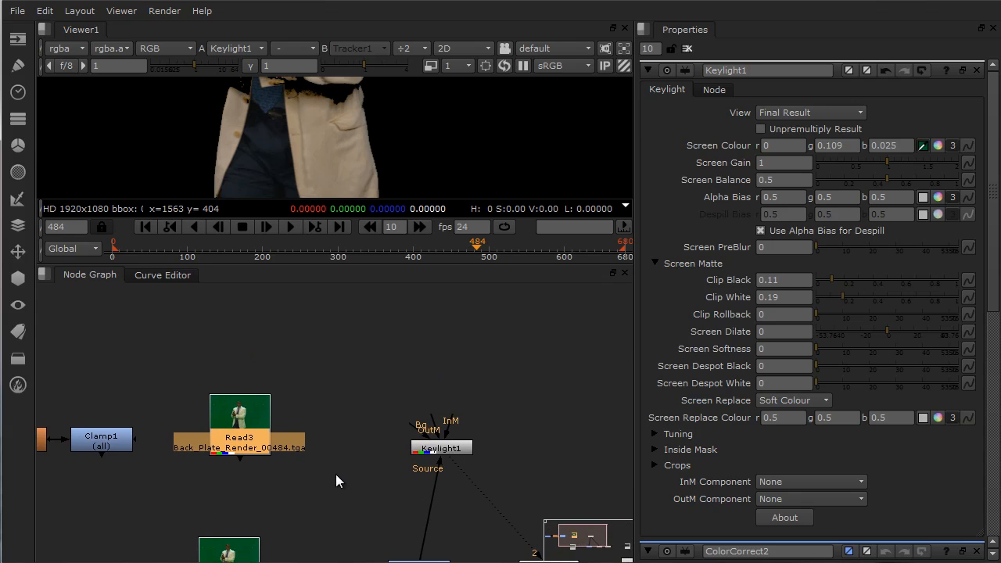
pyautogui.moveTo(252, 427); pyautogui.dragTo(256, 389)
pyautogui.moveTo(357, 429); pyautogui.dragTo(340, 463, button='middle')
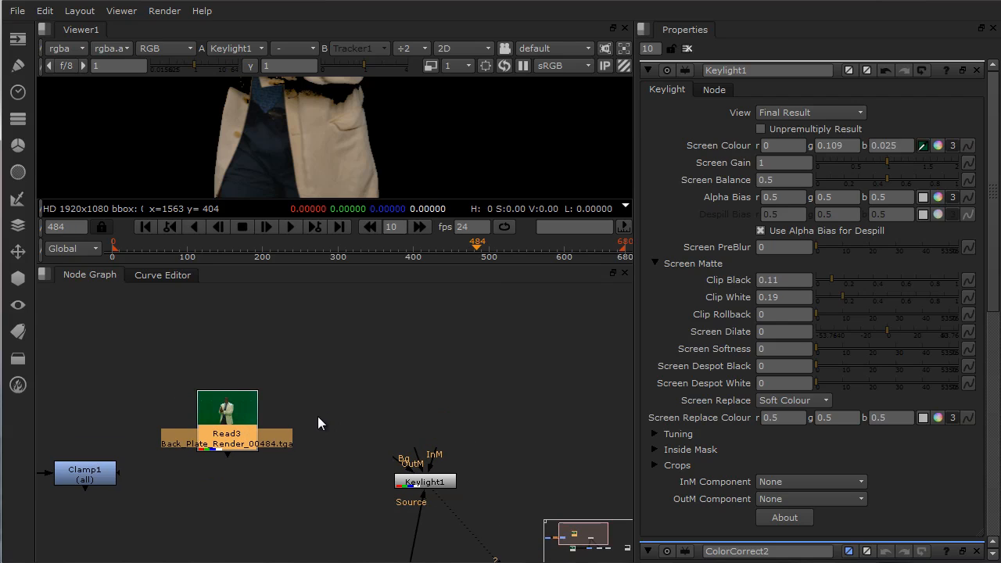
pyautogui.click(321, 355)
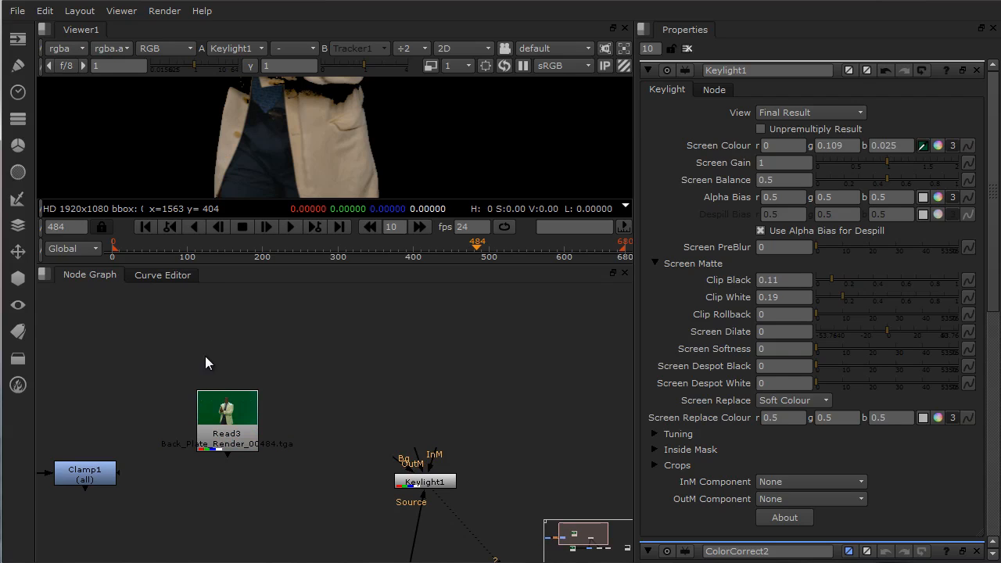
# Add a ShuffleCopy node to the output of Read3 and place it beside that node in the same row.
pyautogui.click(204, 408)
pyautogui.press('Tab')
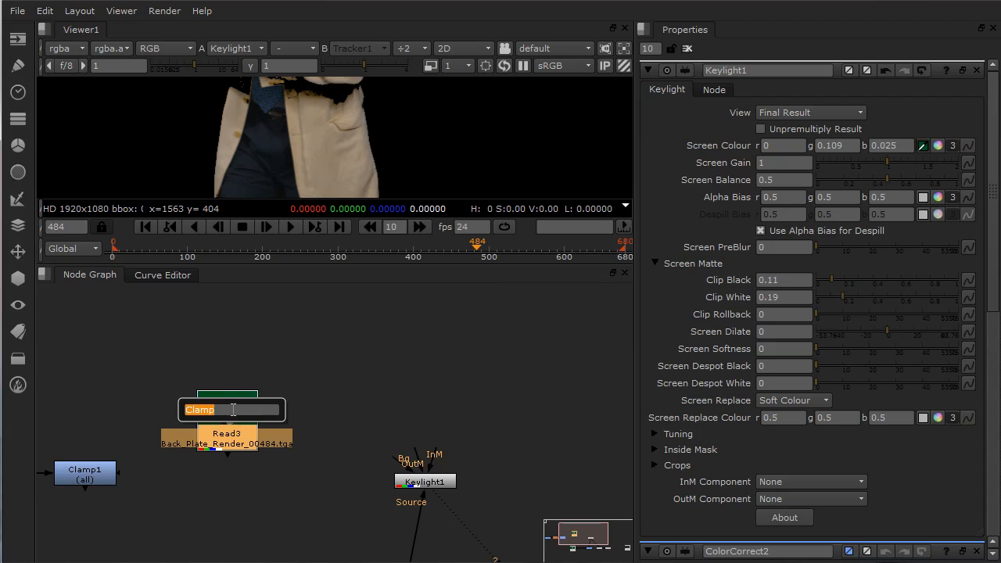
pyautogui.write('shu')
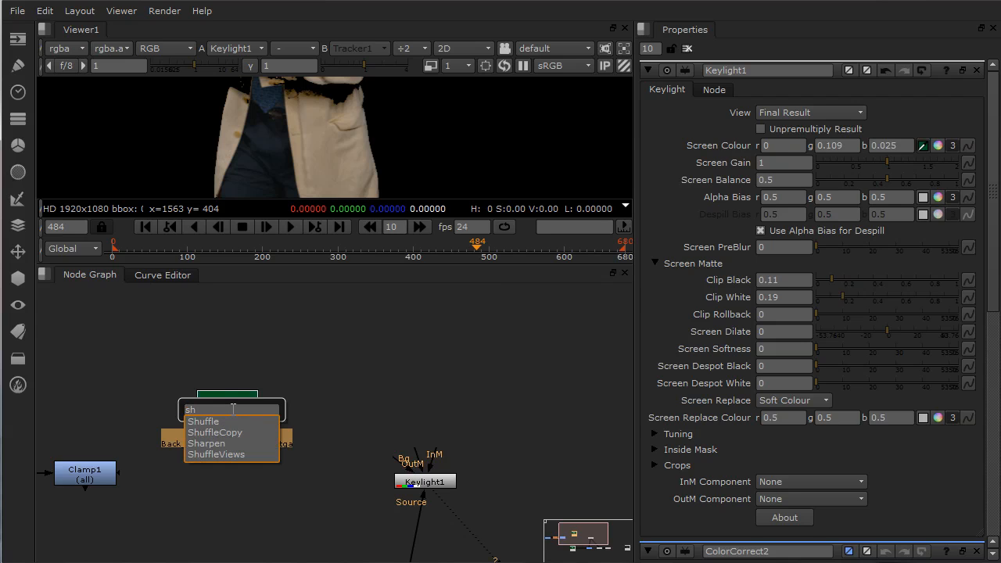
pyautogui.click(236, 432)
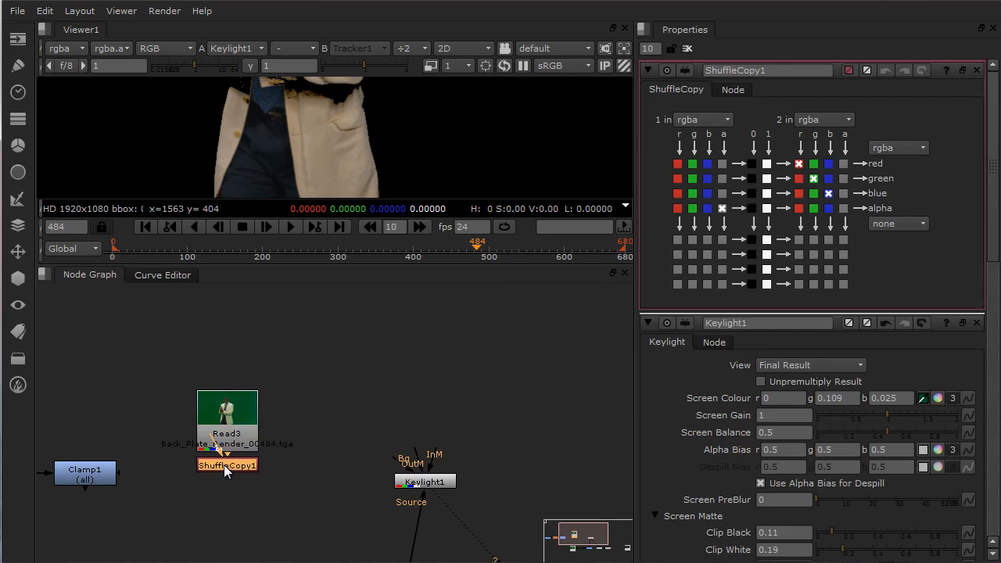
pyautogui.moveTo(231, 465); pyautogui.dragTo(331, 421)
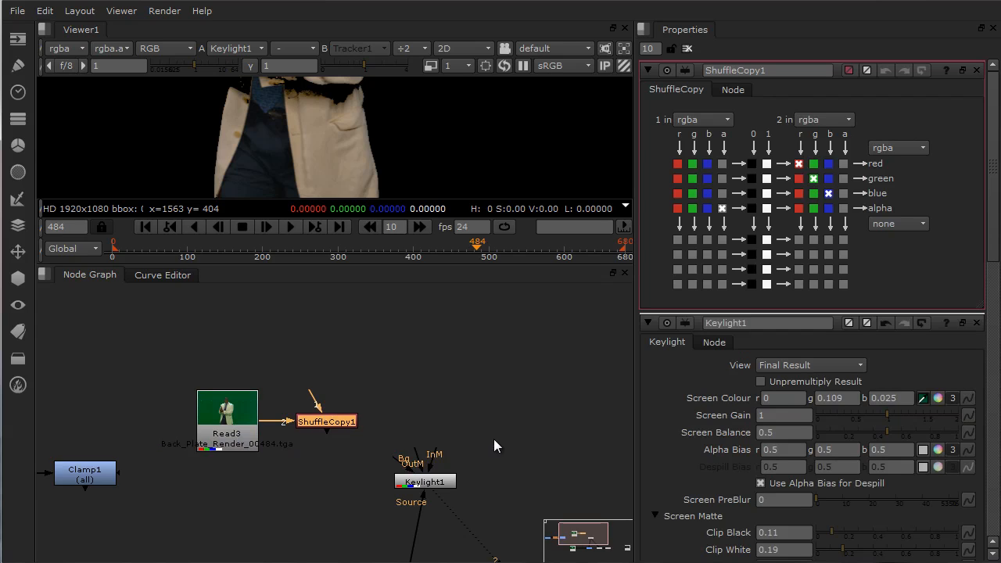
pyautogui.moveTo(494, 439); pyautogui.dragTo(461, 369, button='middle')
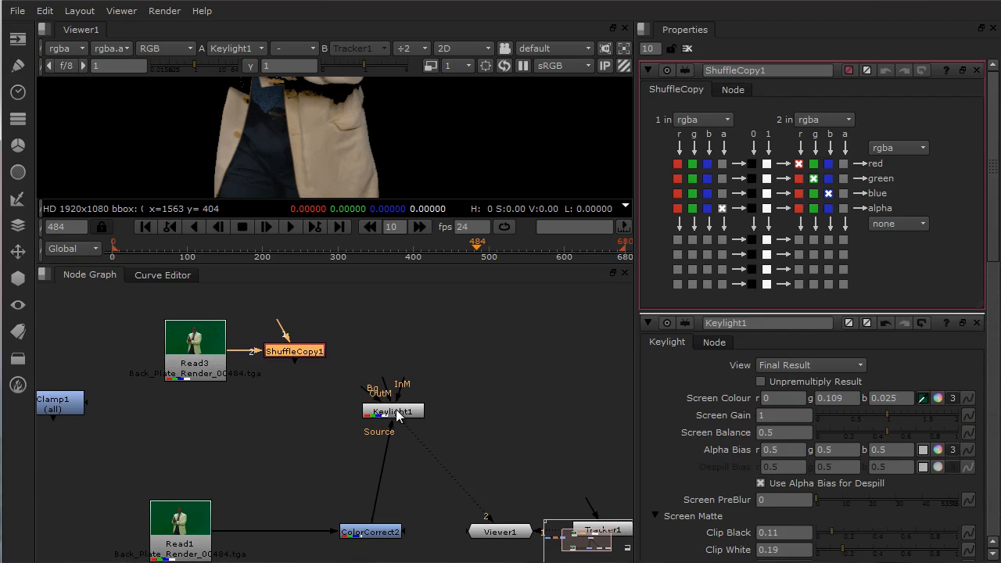
# Place Keylight1 directly above ColorCorrect2 and set ShuffleCopy1's alpha output to input 1's blue channel.
pyautogui.moveTo(396, 409); pyautogui.dragTo(373, 453)
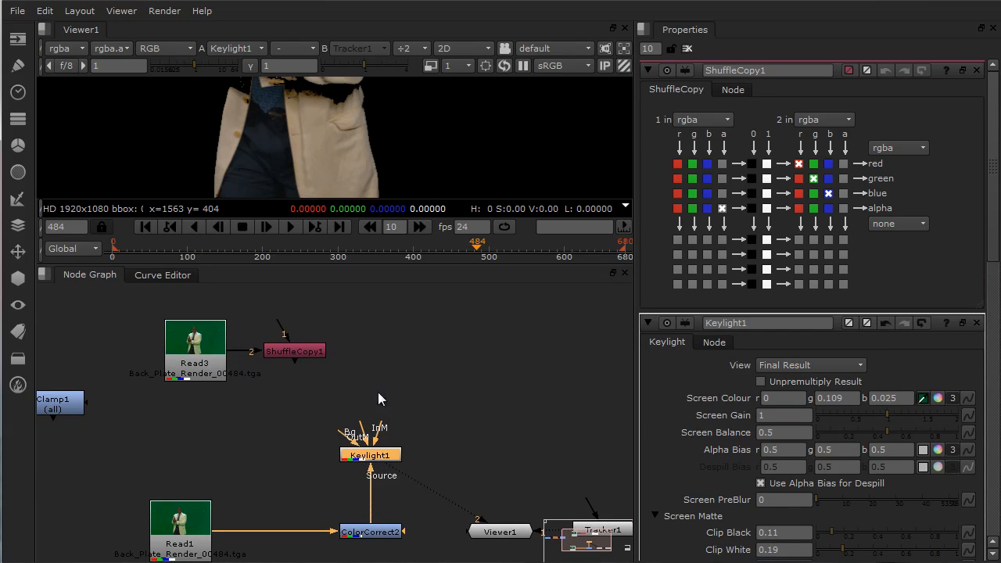
pyautogui.click(708, 208)
pyautogui.moveTo(320, 380); pyautogui.dragTo(373, 382, button='middle')
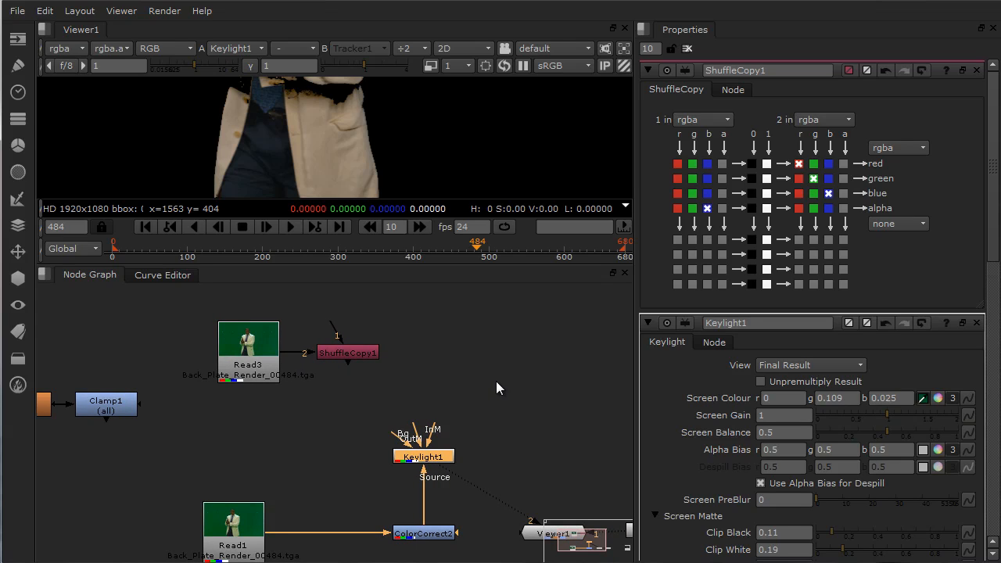
# Shift Viewer1 and Tracker1 further along the row and place Keylight1 between ColorCorrect2 and Viewer1.
pyautogui.moveTo(454, 470); pyautogui.dragTo(341, 410, button='middle')
pyautogui.moveTo(375, 399); pyautogui.dragTo(638, 518)
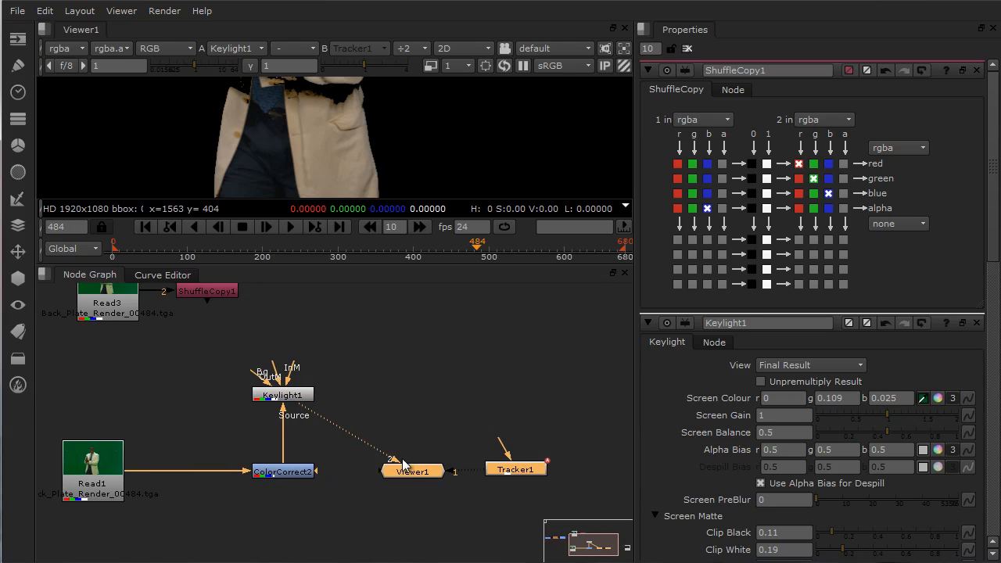
pyautogui.moveTo(413, 471); pyautogui.dragTo(506, 476)
pyautogui.click(291, 400)
pyautogui.moveTo(291, 401); pyautogui.dragTo(405, 475)
pyautogui.moveTo(367, 385); pyautogui.dragTo(407, 437, button='middle')
# Add an unattached Merge node above the Keylight1 row and connect its B input to Keylight1.
pyautogui.click(393, 403)
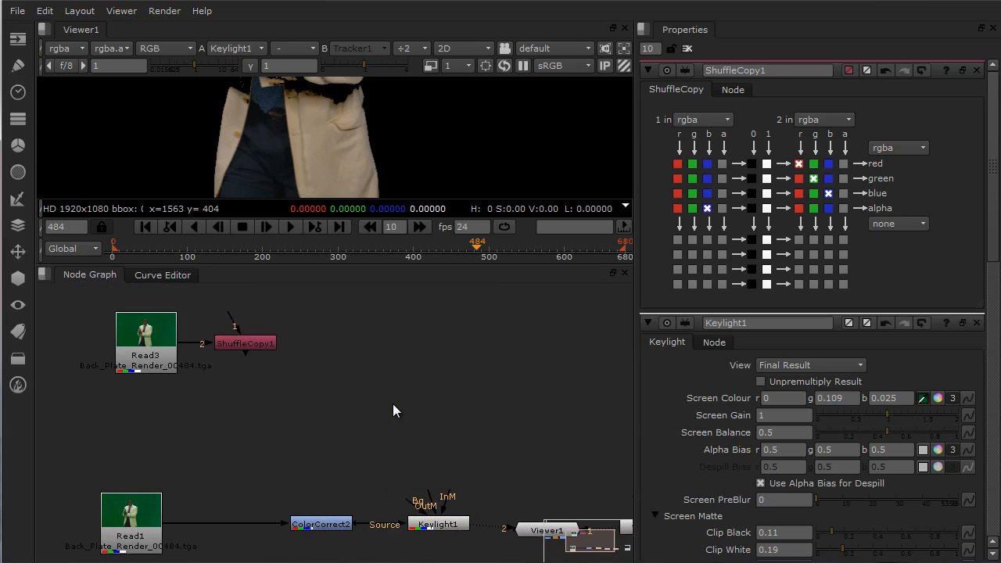
pyautogui.press('m')
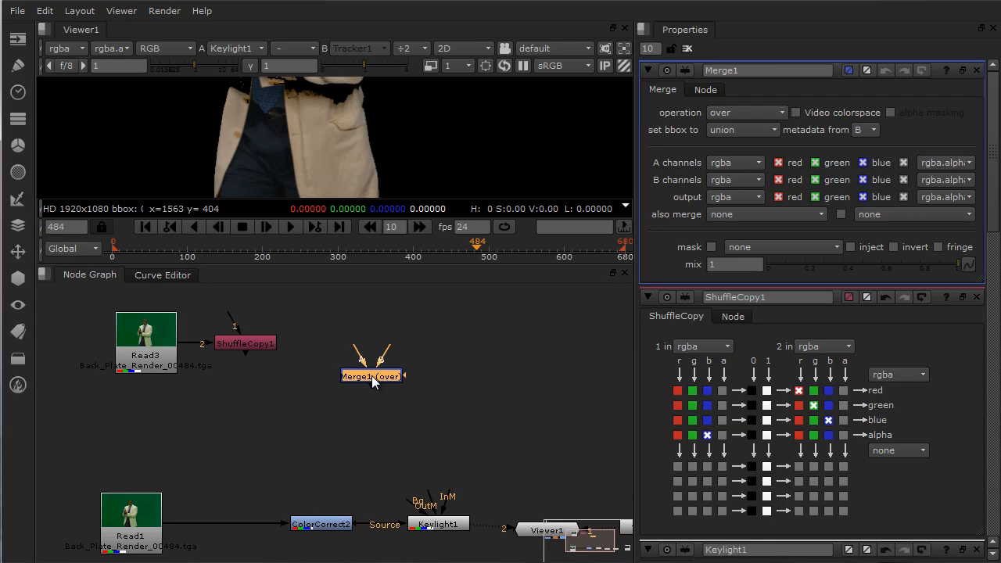
pyautogui.moveTo(371, 382); pyautogui.dragTo(420, 384)
pyautogui.moveTo(468, 438); pyautogui.dragTo(419, 413, button='middle')
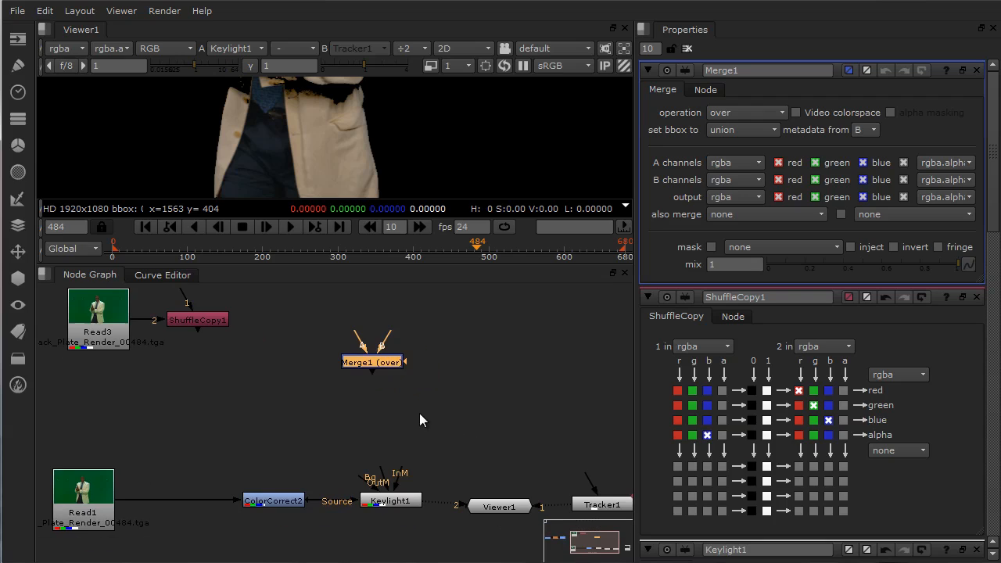
pyautogui.moveTo(383, 339); pyautogui.dragTo(389, 491)
# Move Read3 and ShuffleCopy1 closer to Merge1 and connect ShuffleCopy1's output to Merge1's A input.
pyautogui.moveTo(388, 419); pyautogui.dragTo(443, 450, button='middle')
pyautogui.moveTo(299, 406); pyautogui.dragTo(332, 434, button='middle')
pyautogui.moveTo(351, 436); pyautogui.dragTo(149, 319)
pyautogui.moveTo(184, 374); pyautogui.dragTo(249, 374)
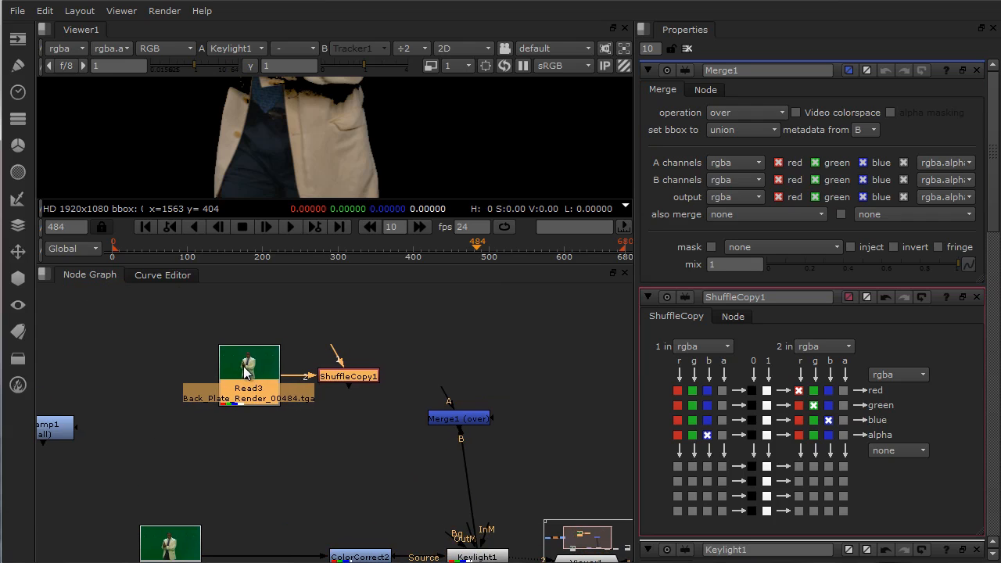
pyautogui.moveTo(385, 421); pyautogui.dragTo(361, 438, button='middle')
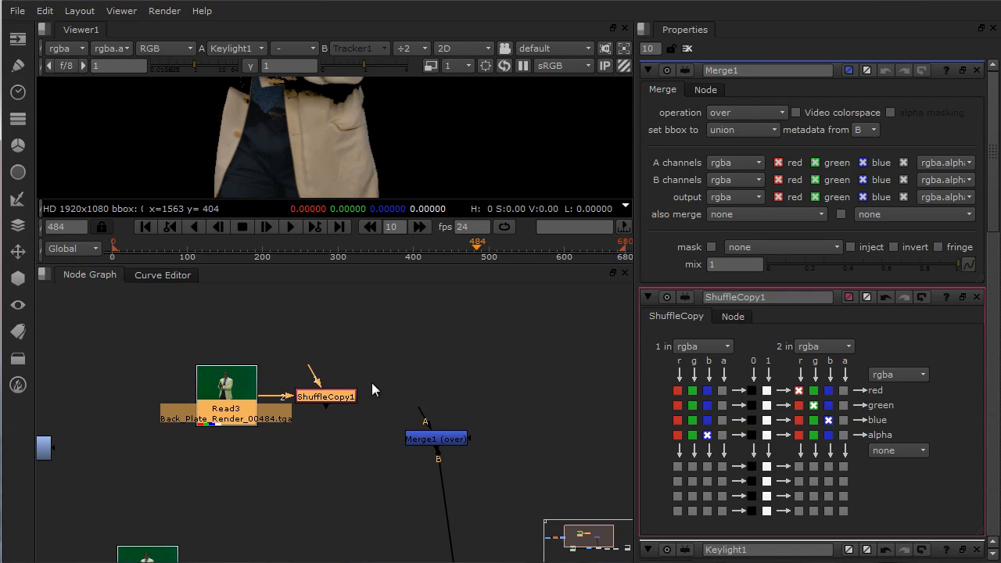
pyautogui.moveTo(309, 366); pyautogui.dragTo(420, 445)
pyautogui.hotkey('ctrl', 'z')
pyautogui.click(353, 397)
# Align Read3, ShuffleCopy1 and Merge1 in one evenly spaced row, with Merge1 directly above Keylight1.
pyautogui.moveTo(377, 410); pyautogui.dragTo(303, 302, button='middle')
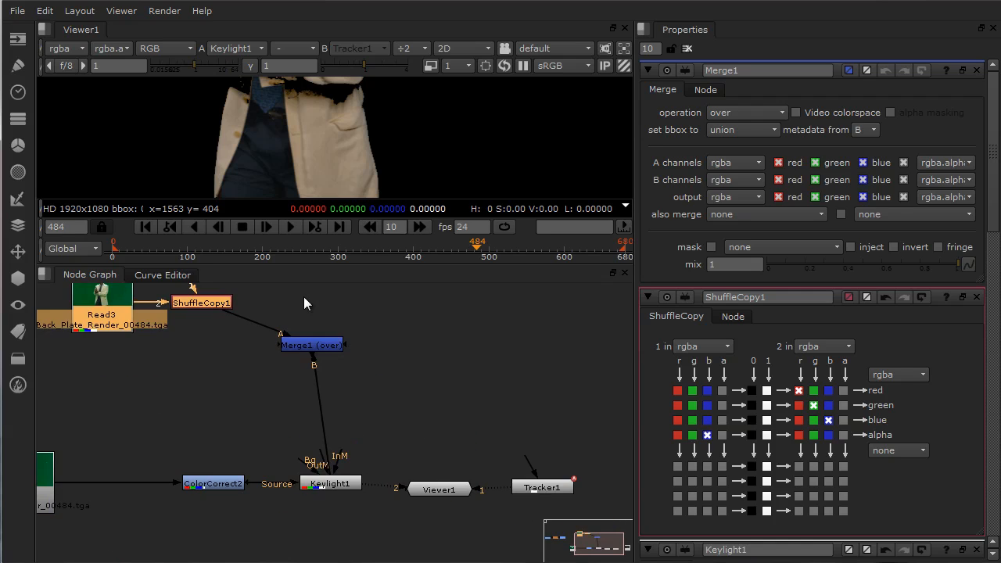
pyautogui.scroll(-3, 378, 360)
pyautogui.moveTo(379, 360); pyautogui.dragTo(470, 428, button='middle')
pyautogui.moveTo(283, 389); pyautogui.dragTo(237, 409)
pyautogui.click(343, 420)
pyautogui.moveTo(308, 410); pyautogui.dragTo(342, 413)
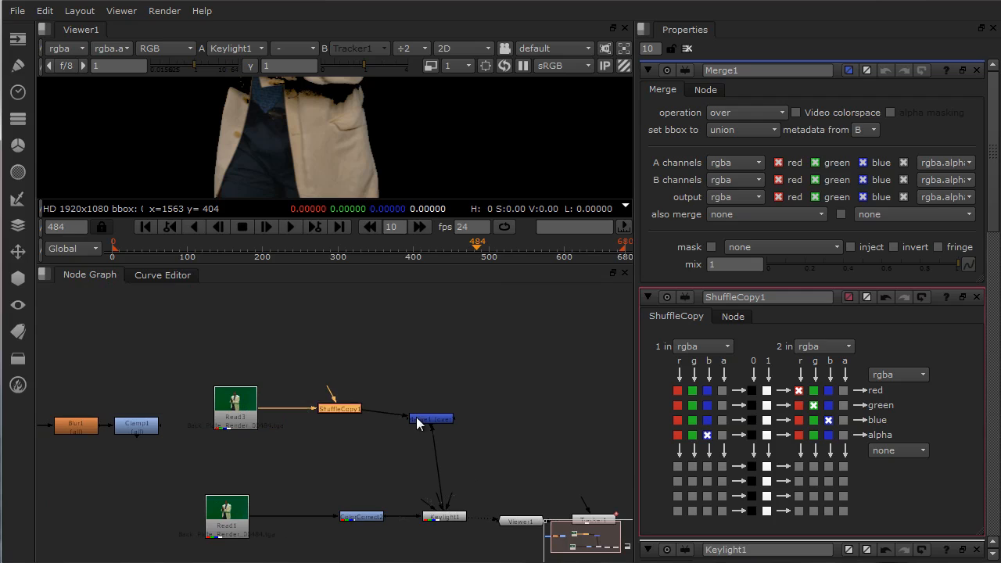
pyautogui.moveTo(423, 419); pyautogui.dragTo(436, 403)
pyautogui.moveTo(369, 384); pyautogui.dragTo(374, 397, button='middle')
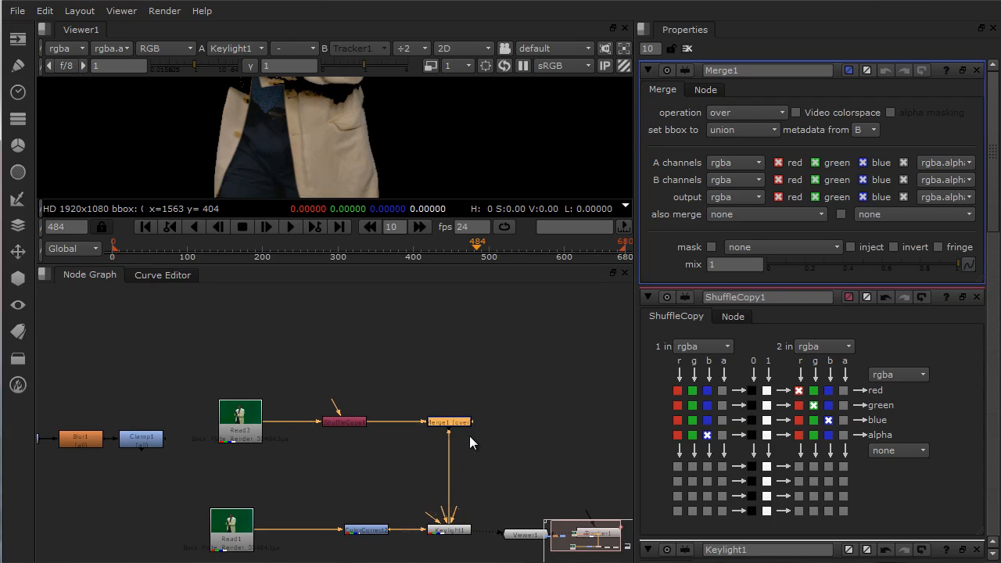
# Add a Premult node to the output of Merge1 and place it in the same row.
pyautogui.moveTo(507, 443); pyautogui.dragTo(414, 432, button='middle')
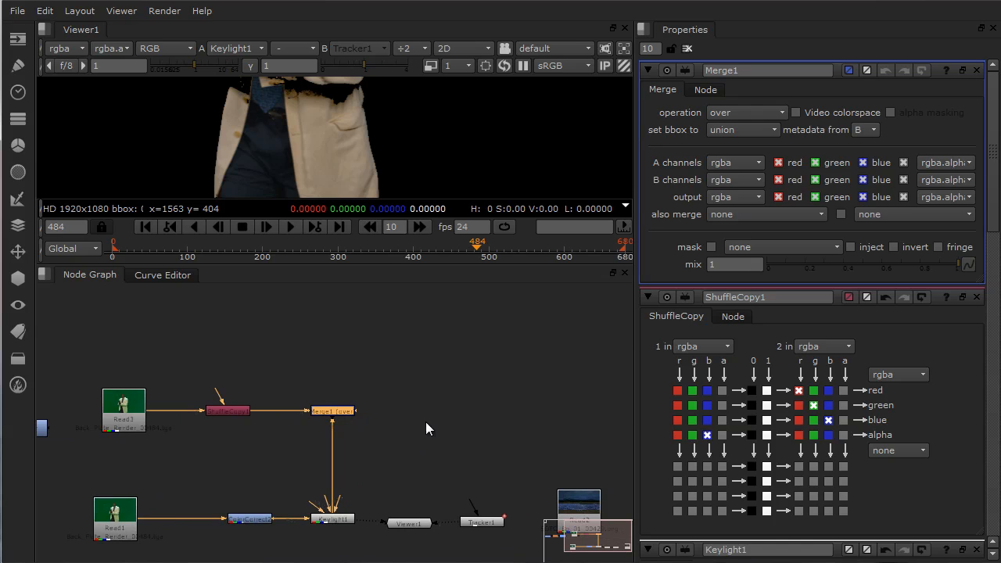
pyautogui.press('Tab')
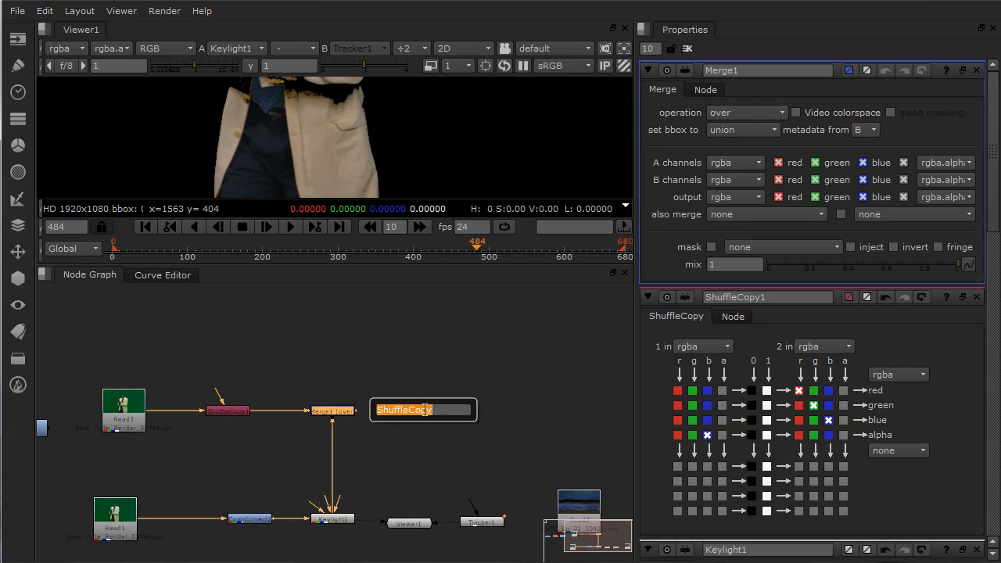
pyautogui.write('pre')
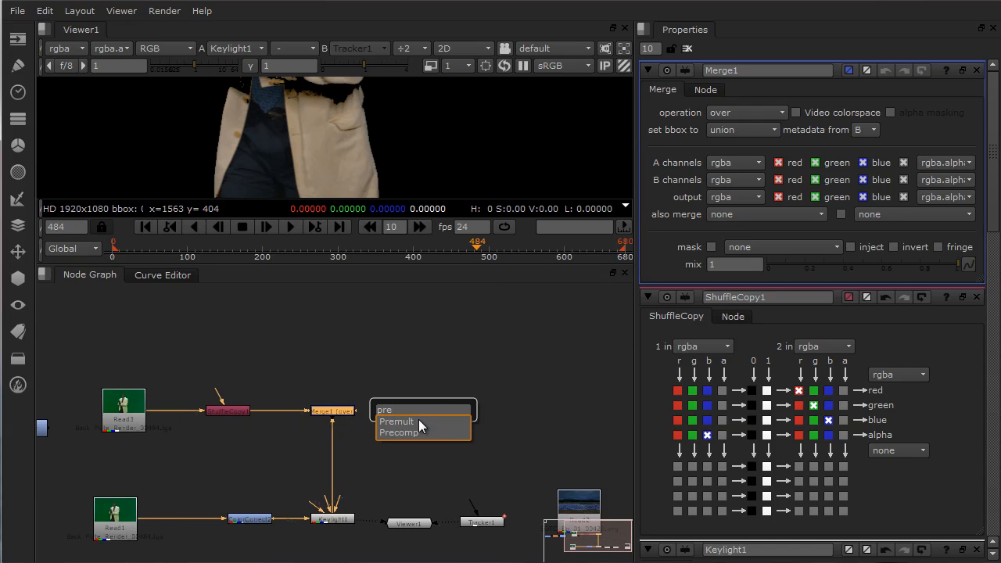
pyautogui.click(415, 422)
pyautogui.moveTo(381, 429); pyautogui.dragTo(414, 410)
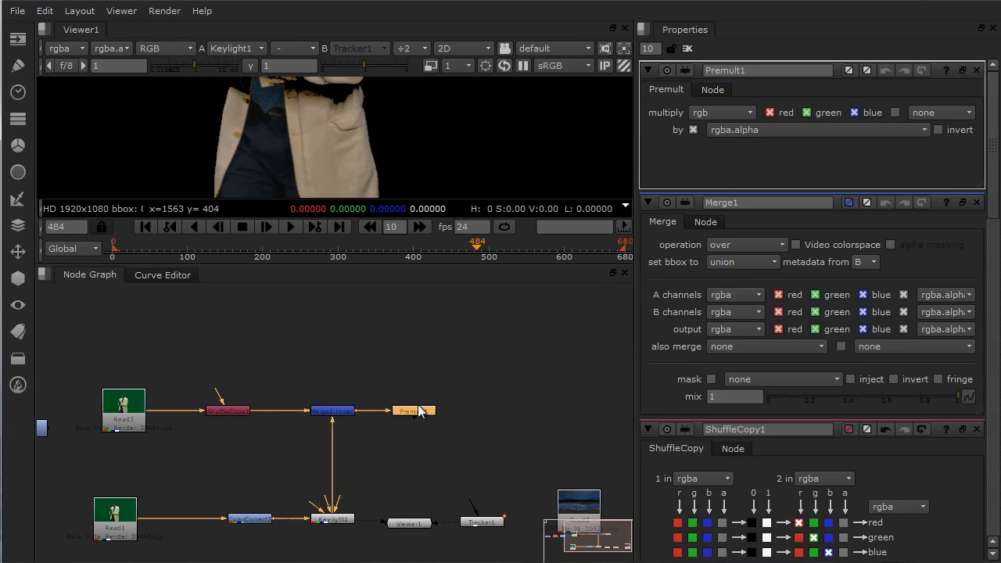
# Move the lake plate node Read2 from the far end of the graph to beneath Read1.
pyautogui.moveTo(437, 446); pyautogui.dragTo(402, 440, button='middle')
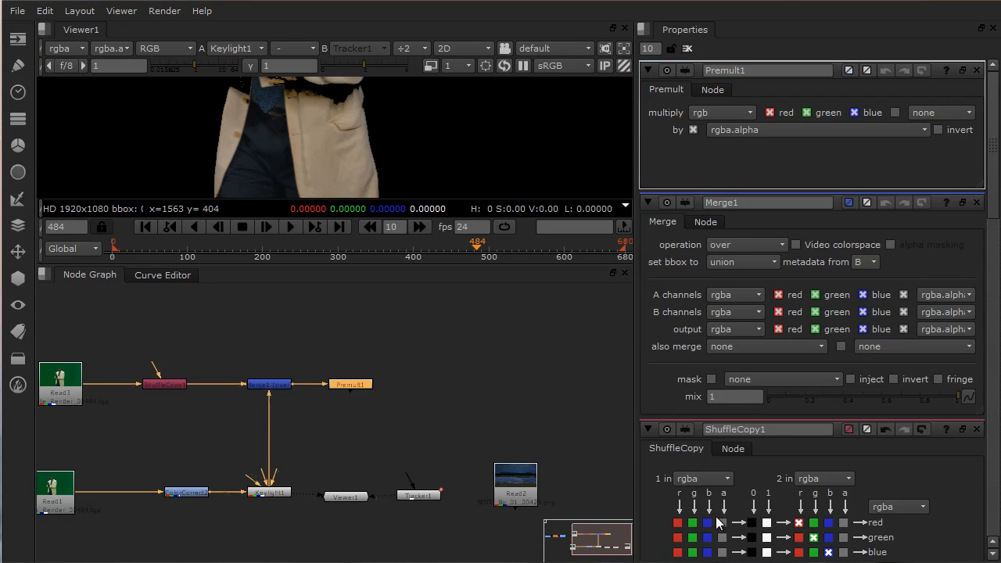
pyautogui.moveTo(424, 424); pyautogui.dragTo(481, 408, button='middle')
pyautogui.scroll(4, 502, 413)
pyautogui.scroll(-2, 572, 404)
pyautogui.moveTo(589, 475); pyautogui.dragTo(474, 440, button='middle')
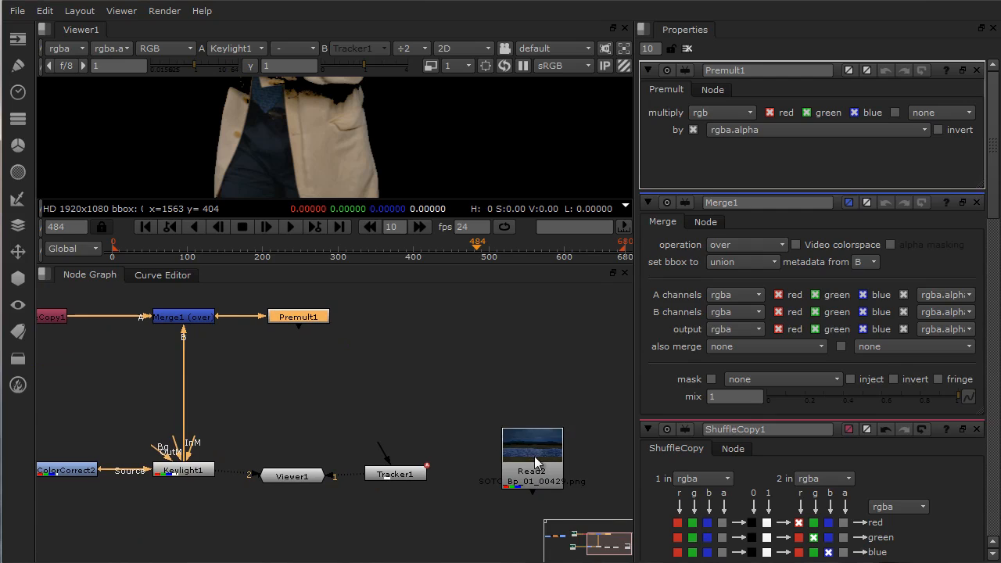
pyautogui.moveTo(532, 461); pyautogui.dragTo(240, 508)
pyautogui.moveTo(384, 461); pyautogui.dragTo(631, 366, button='middle')
pyautogui.moveTo(486, 408); pyautogui.dragTo(89, 469)
pyautogui.moveTo(484, 416); pyautogui.dragTo(237, 463, button='middle')
# Move Tracker1 and Viewer1 up and farther away from Keylight1 to free space in its row.
pyautogui.moveTo(403, 417); pyautogui.dragTo(492, 363)
pyautogui.moveTo(296, 423); pyautogui.dragTo(472, 484, button='middle')
pyautogui.moveTo(471, 483); pyautogui.dragTo(585, 400)
pyautogui.moveTo(513, 457); pyautogui.dragTo(501, 476, button='middle')
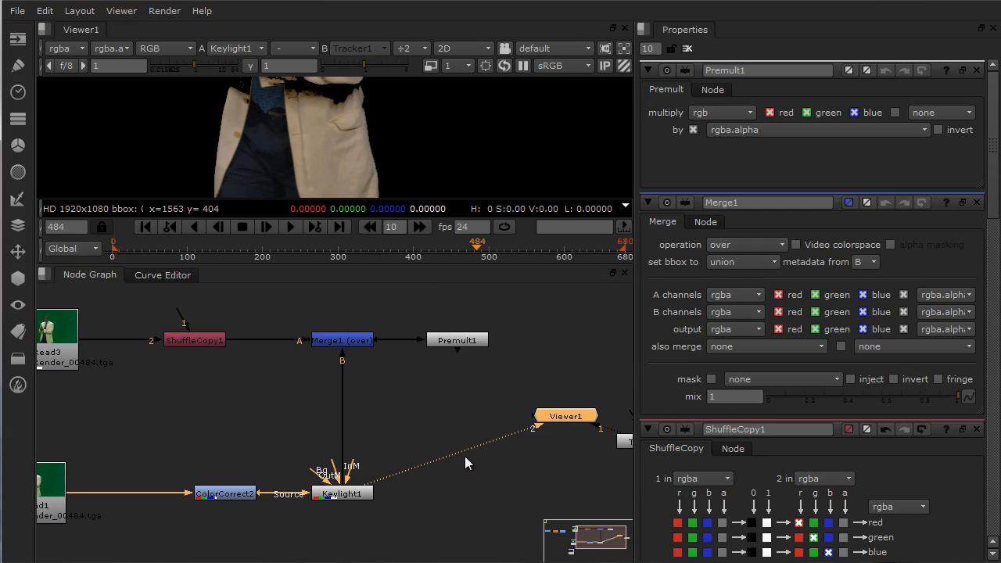
# Add a second Merge node with Premult1 as input A and Keylight1 as input B, and view it in Viewer1.
pyautogui.click(511, 483)
pyautogui.press('m')
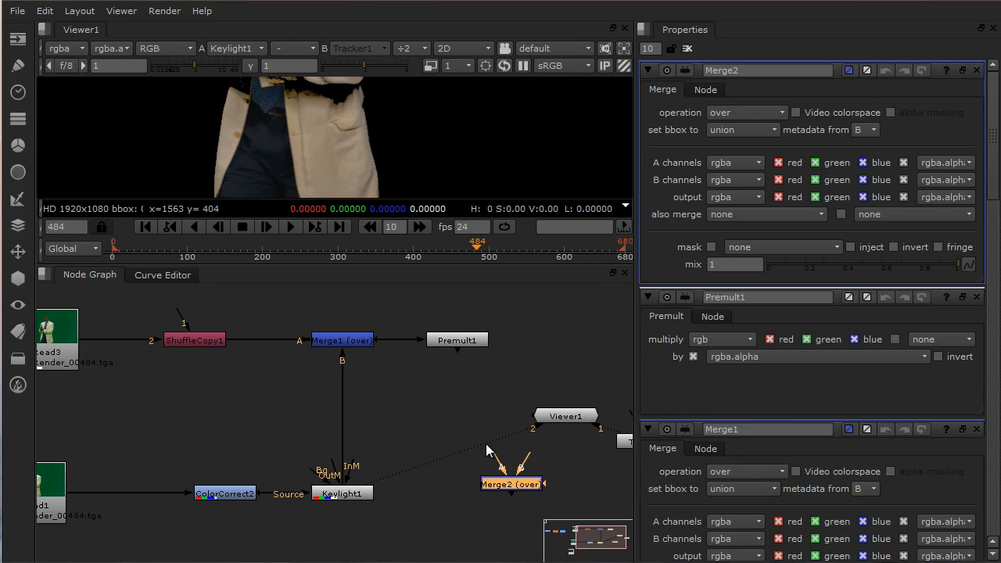
pyautogui.moveTo(497, 460); pyautogui.dragTo(461, 341)
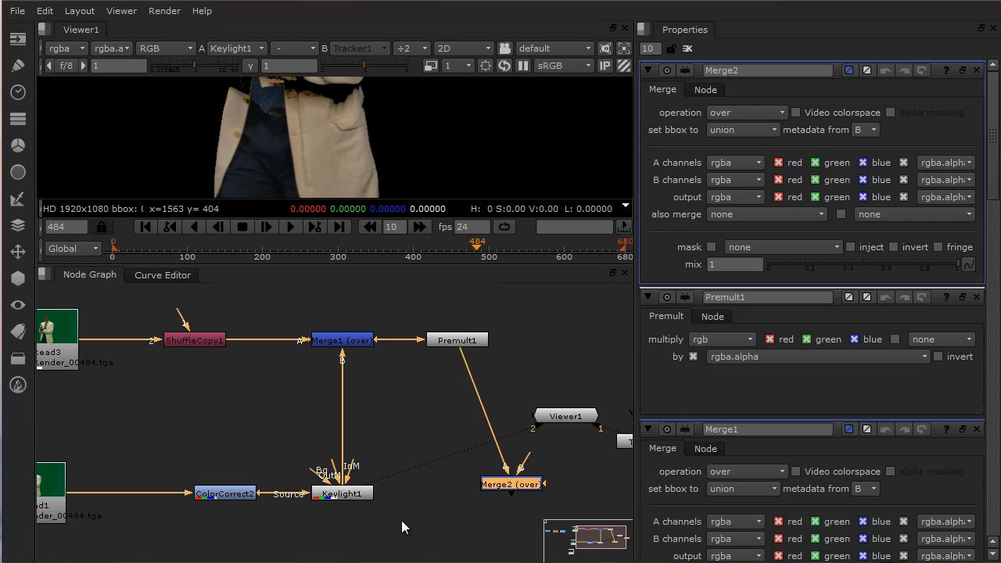
pyautogui.moveTo(401, 520); pyautogui.dragTo(413, 517, button='middle')
pyautogui.moveTo(537, 456); pyautogui.dragTo(542, 479)
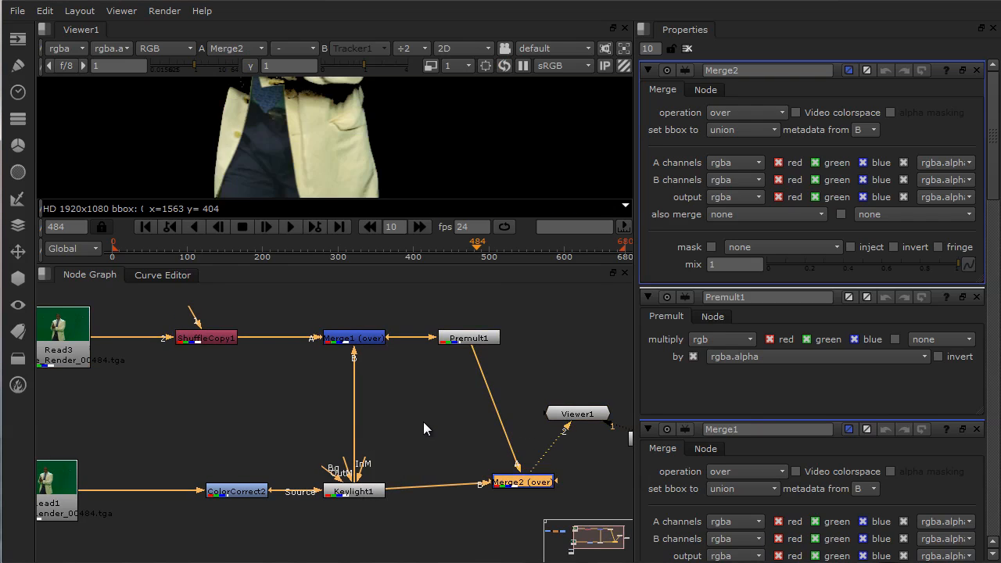
# Enlarge the Viewer area and fit the merged image in it.
pyautogui.moveTo(420, 402); pyautogui.dragTo(414, 451, button='middle')
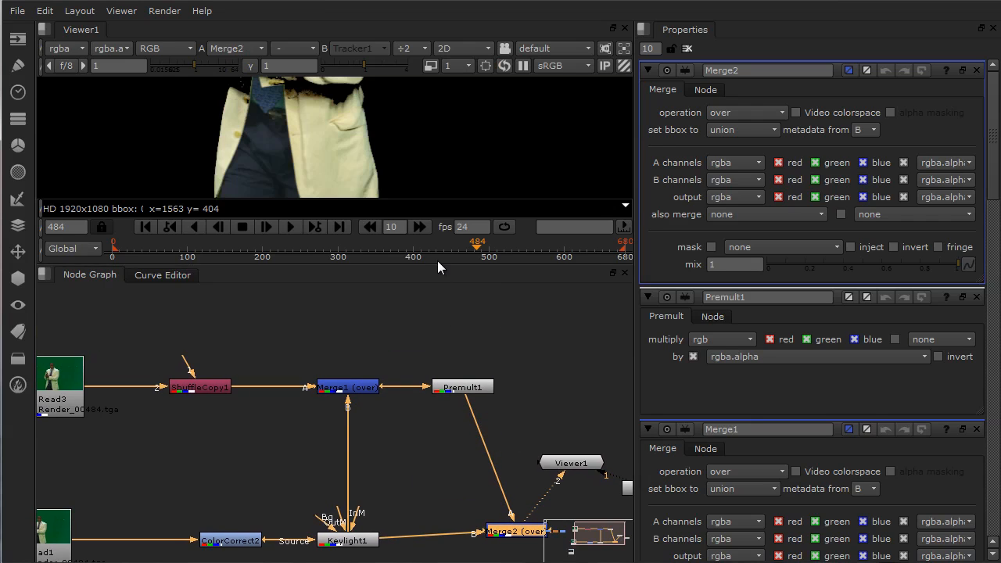
pyautogui.moveTo(437, 266); pyautogui.dragTo(443, 387)
pyautogui.press('f')
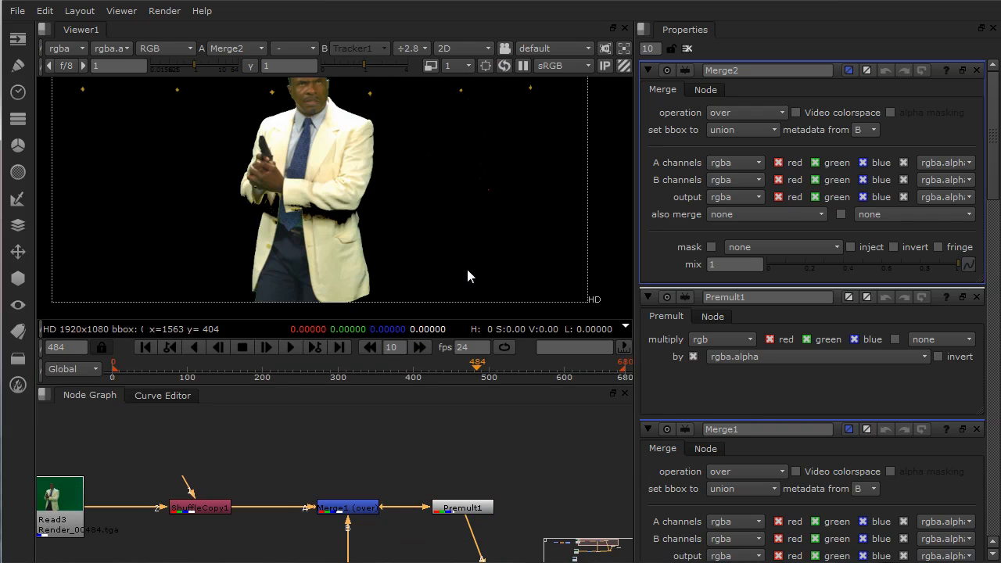
# Insert Tracker1 into the connection between Keylight1 and Merge2, shifting Merge2 slightly along the row.
pyautogui.moveTo(452, 440); pyautogui.dragTo(381, 386, button='middle')
pyautogui.moveTo(466, 516); pyautogui.dragTo(398, 477, button='middle')
pyautogui.scroll(-2, 454, 450)
pyautogui.scroll(2, 404, 477)
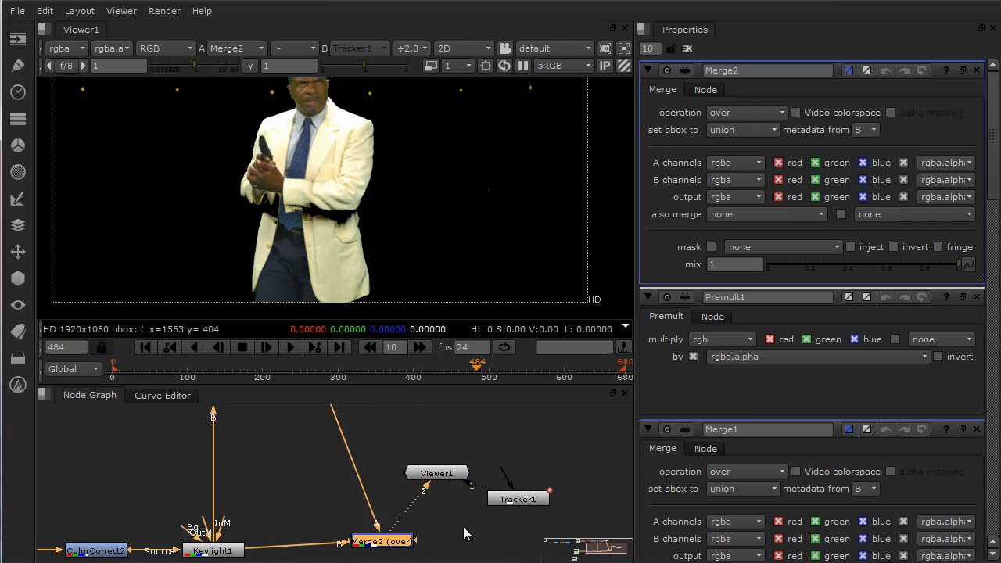
pyautogui.moveTo(463, 526); pyautogui.dragTo(495, 512, button='middle')
pyautogui.moveTo(546, 488); pyautogui.dragTo(518, 530)
pyautogui.moveTo(519, 530); pyautogui.dragTo(565, 521, button='middle')
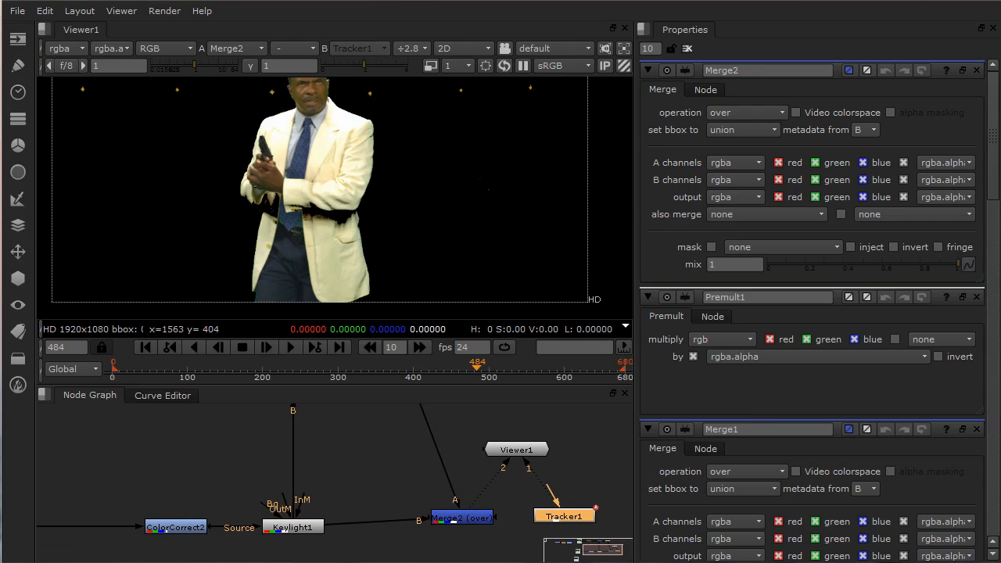
pyautogui.moveTo(458, 521); pyautogui.dragTo(476, 517)
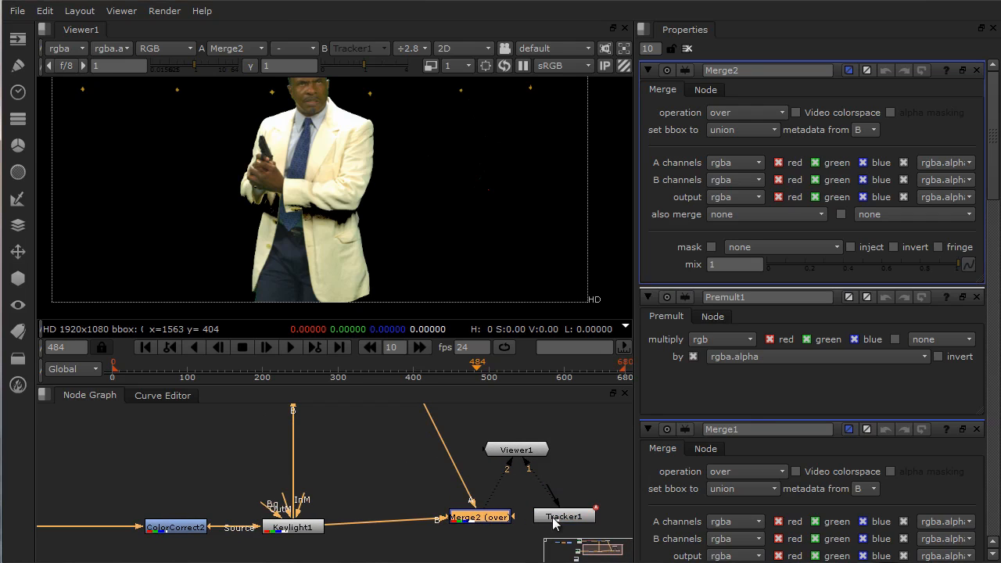
pyautogui.moveTo(552, 516); pyautogui.dragTo(357, 524)
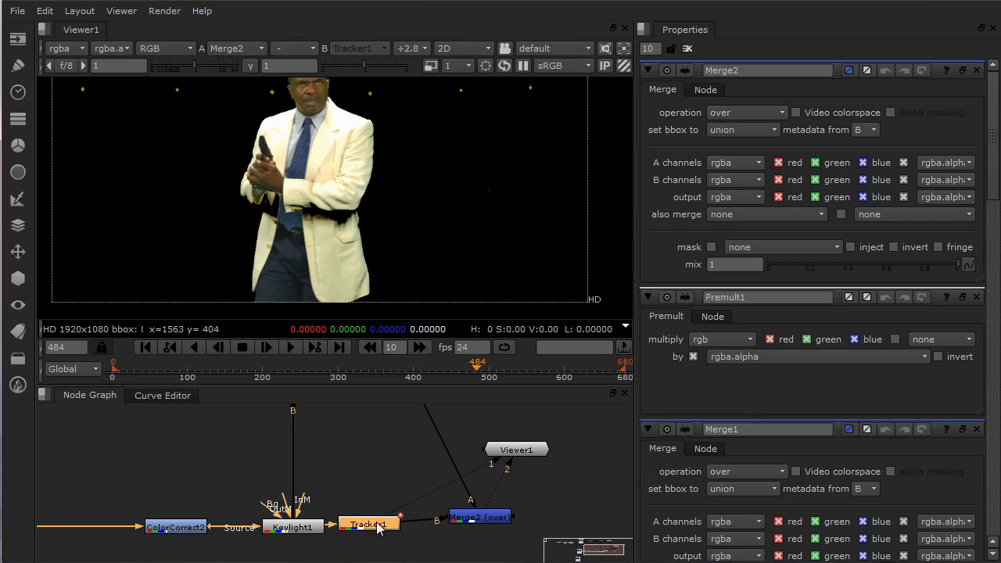
pyautogui.click(485, 517)
# Bring the lake plate node Read2 into closer alignment beneath Read1.
pyautogui.moveTo(339, 444); pyautogui.dragTo(372, 461, button='middle')
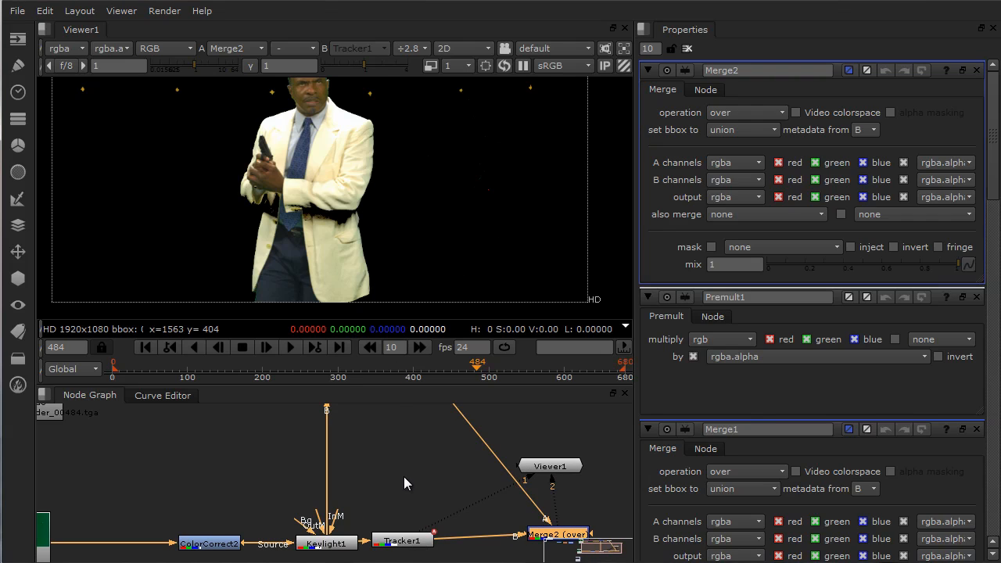
pyautogui.moveTo(404, 476); pyautogui.dragTo(404, 416, button='middle')
pyautogui.scroll(-3, 444, 483)
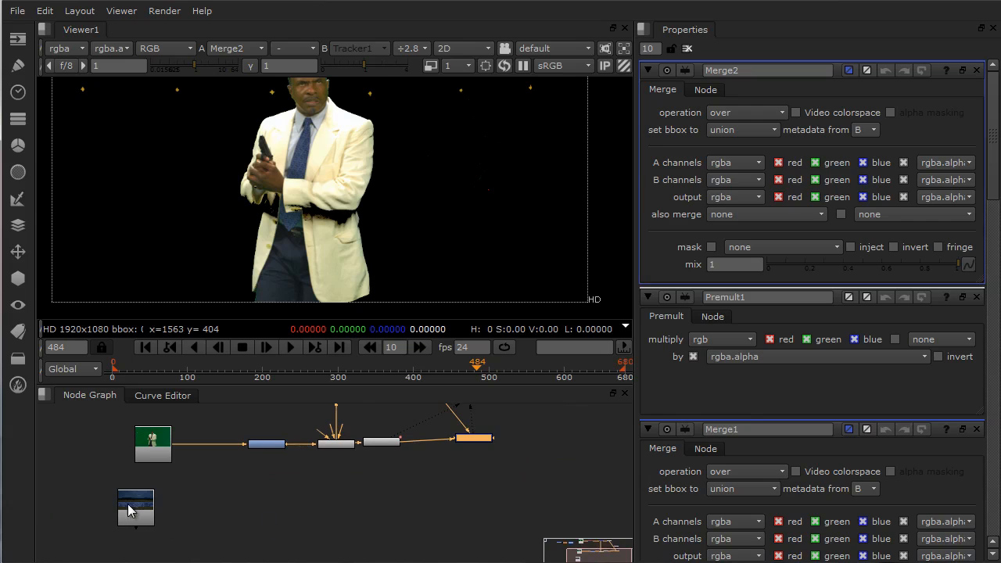
pyautogui.moveTo(134, 509); pyautogui.dragTo(156, 505)
pyautogui.moveTo(269, 513); pyautogui.dragTo(343, 528, button='middle')
pyautogui.scroll(3, 254, 506)
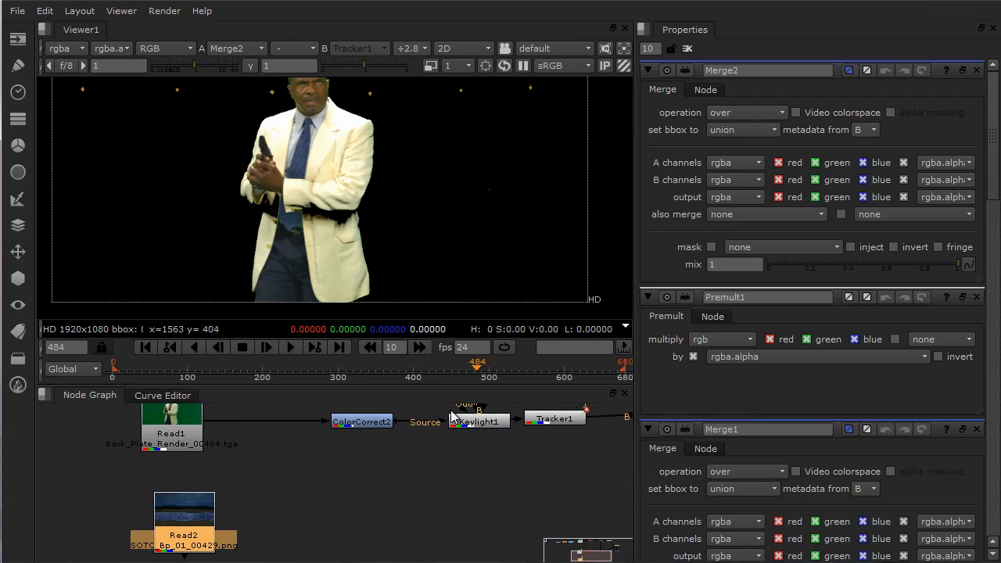
# Display the lake background from Read2 in the Viewer.
pyautogui.moveTo(273, 519); pyautogui.dragTo(372, 503, button='middle')
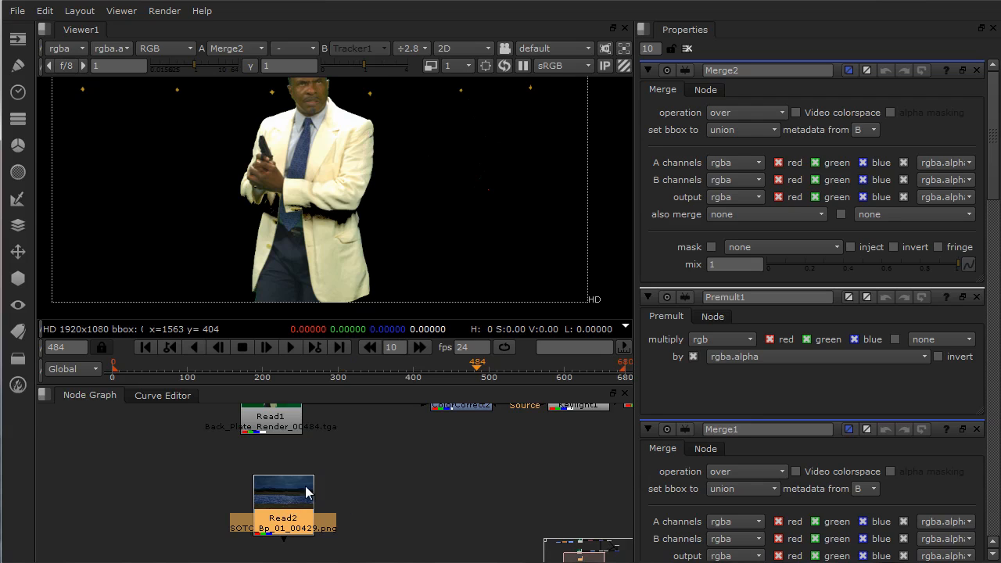
pyautogui.moveTo(369, 502); pyautogui.dragTo(438, 484, button='middle')
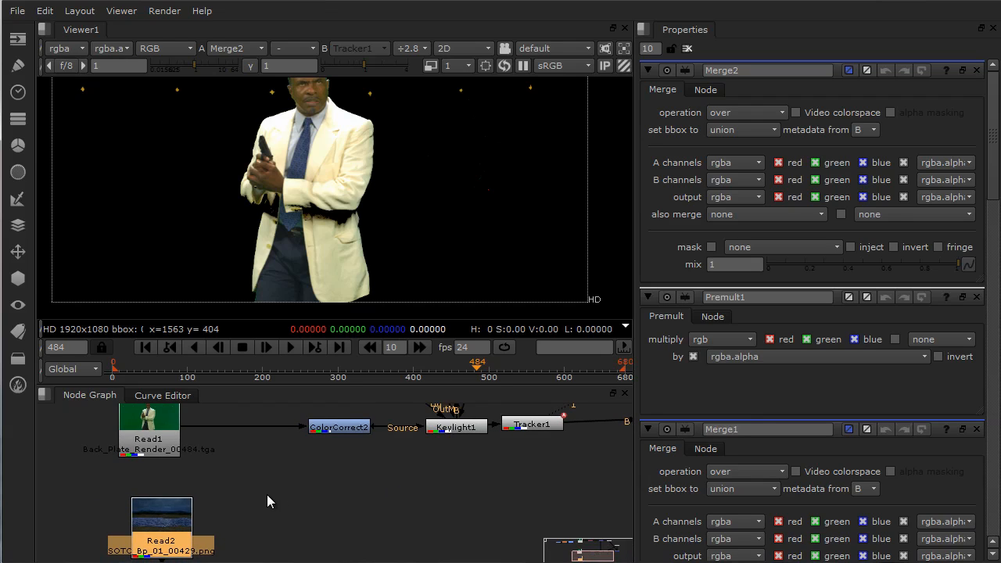
pyautogui.scroll(-3, 274, 501)
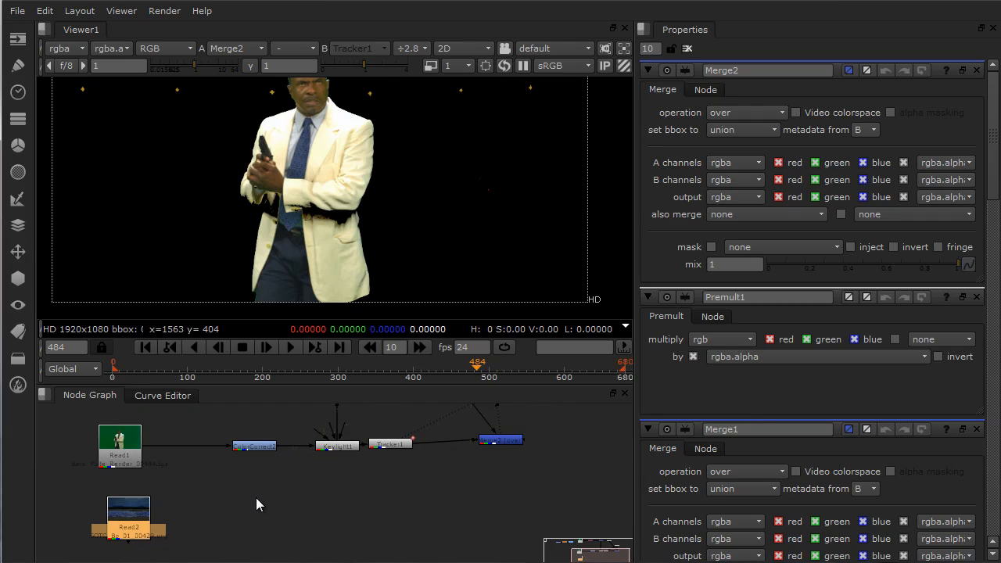
pyautogui.moveTo(256, 497); pyautogui.dragTo(284, 509, button='middle')
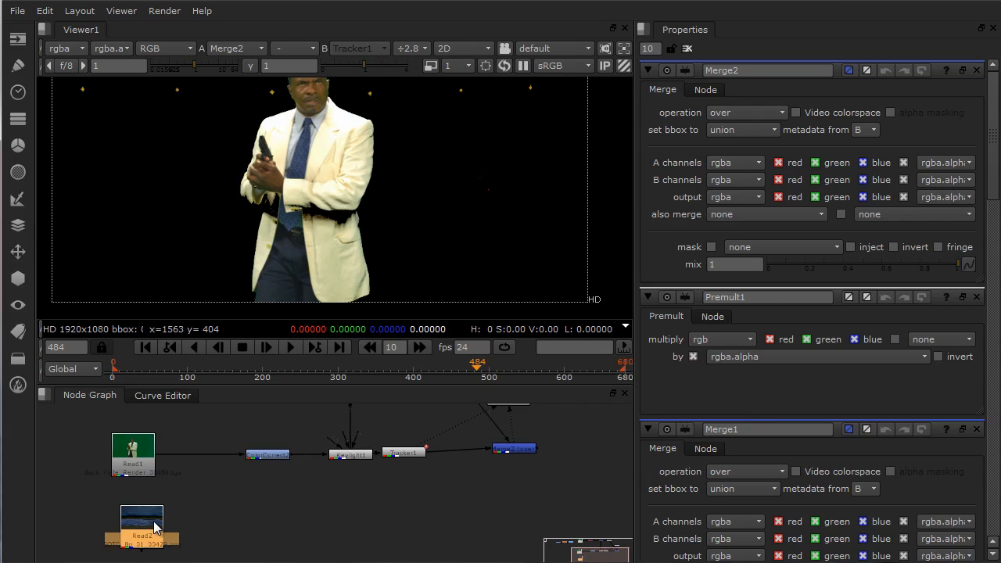
pyautogui.press('1')
pyautogui.moveTo(373, 252); pyautogui.dragTo(394, 261, button='middle')
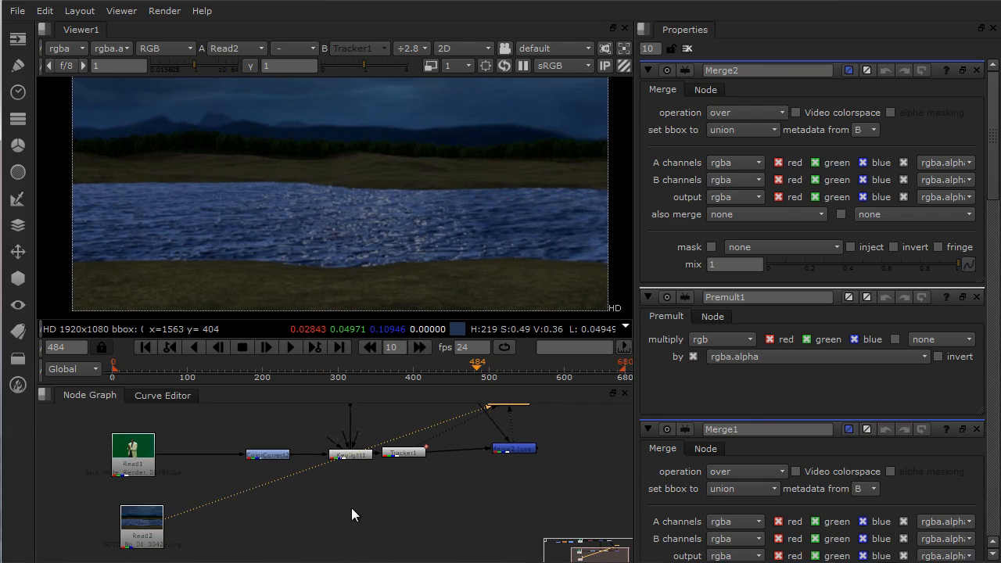
# Move the Viewer1 node down so it sits just beneath Merge2 in the node graph.
pyautogui.moveTo(351, 510); pyautogui.dragTo(362, 532, button='middle')
pyautogui.moveTo(502, 428); pyautogui.dragTo(493, 526)
# Add a Reformat node to the output of the lake plate Read2 and place it directly beside that node.
pyautogui.click(118, 545)
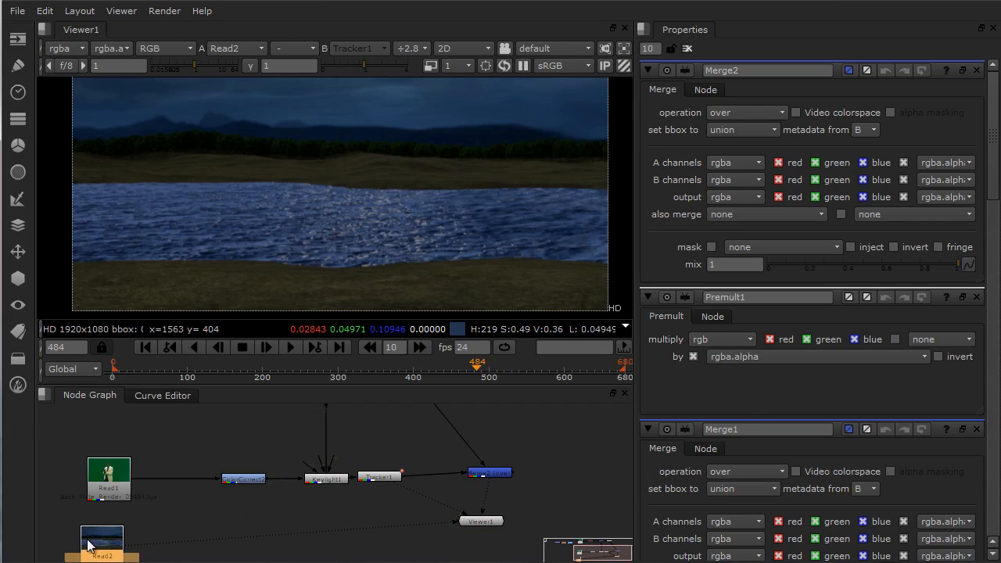
pyautogui.moveTo(164, 532); pyautogui.dragTo(180, 518, button='middle')
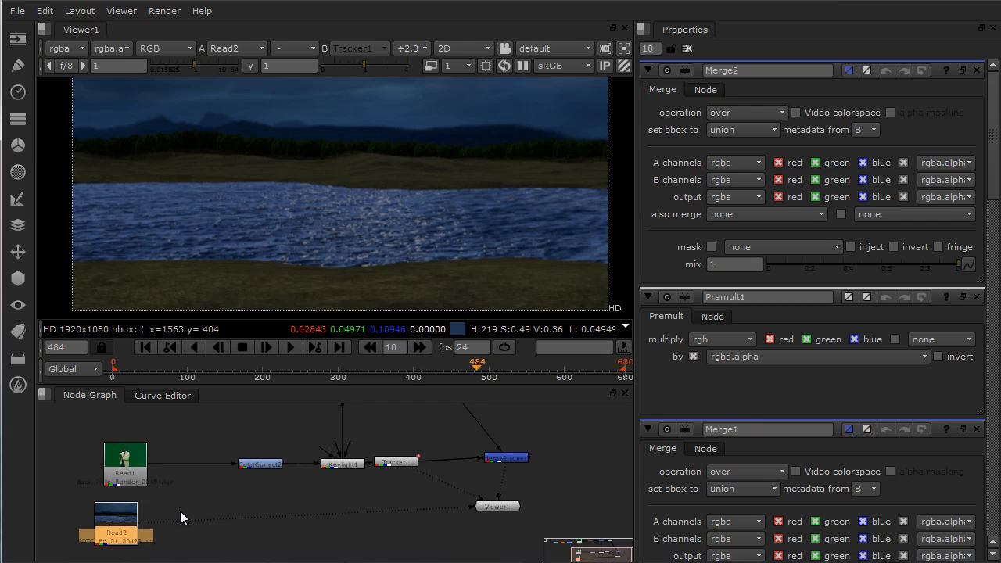
pyautogui.press('Tab')
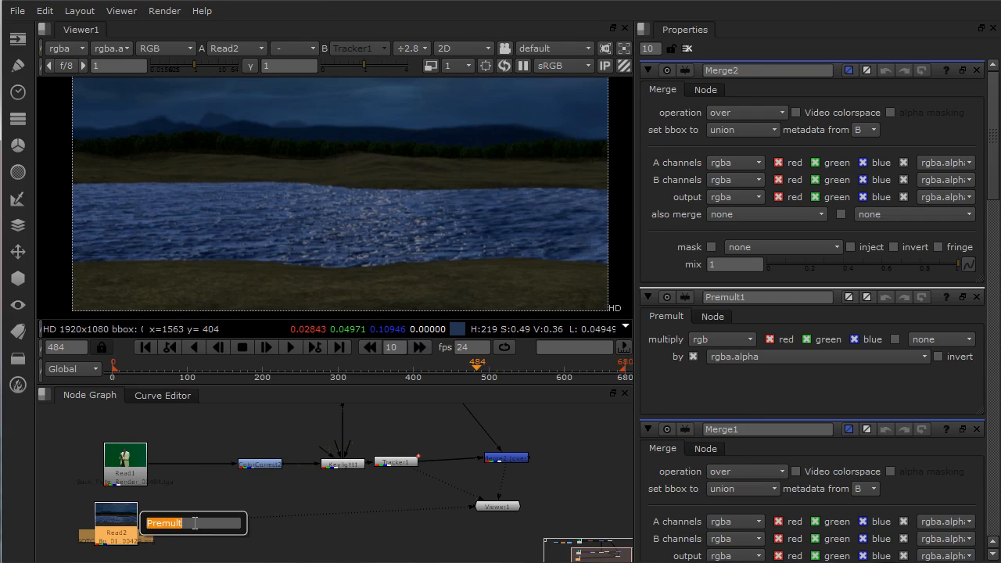
pyautogui.write('re')
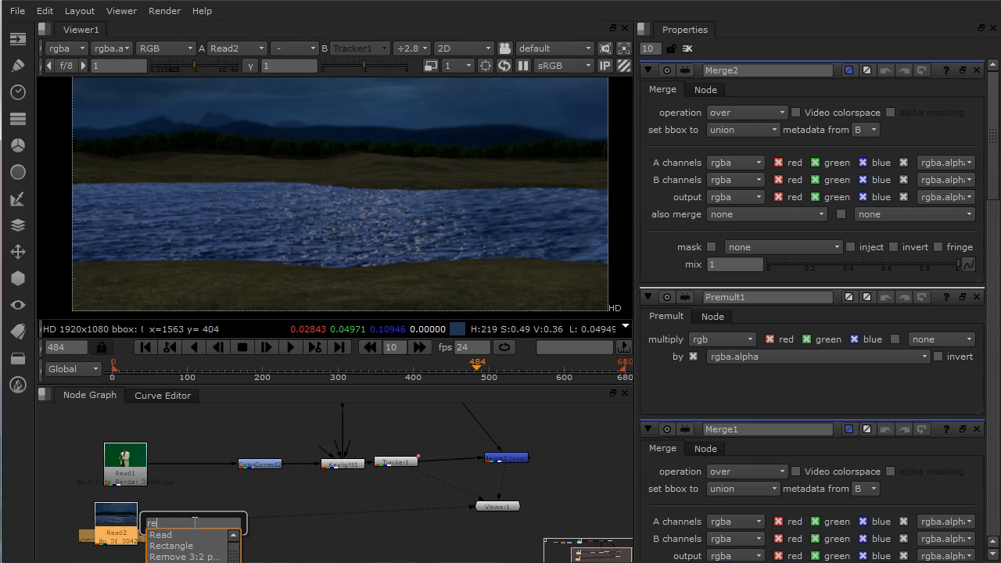
pyautogui.write('format')
pyautogui.press('Return')
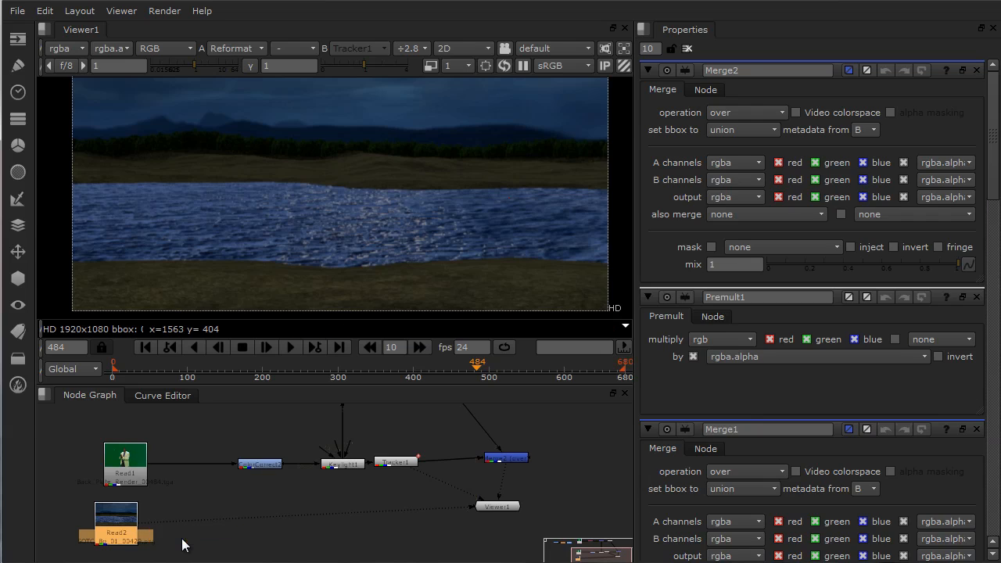
pyautogui.moveTo(121, 555); pyautogui.dragTo(189, 525)
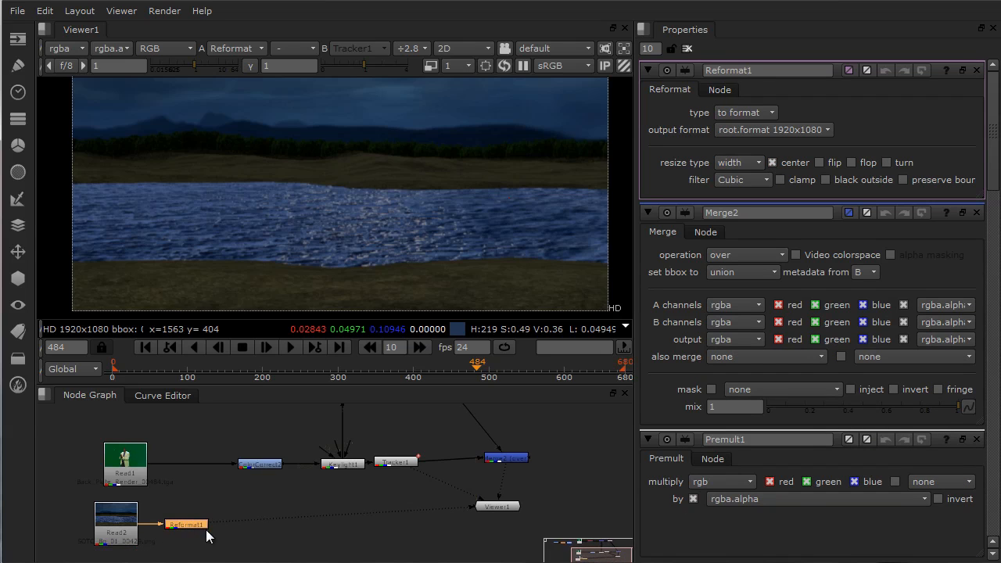
pyautogui.moveTo(207, 534); pyautogui.dragTo(191, 546, button='middle')
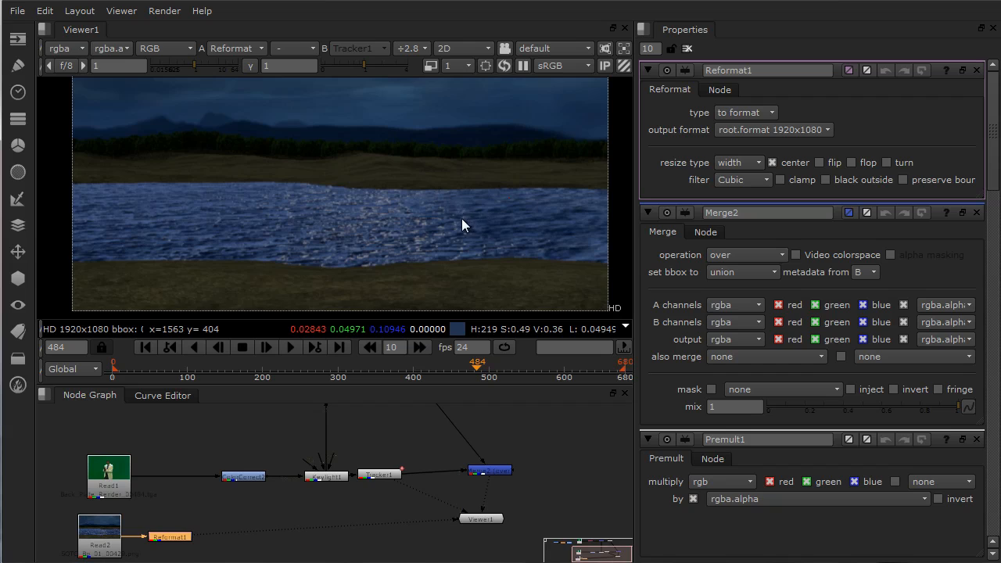
pyautogui.moveTo(461, 218); pyautogui.dragTo(470, 293, button='middle')
pyautogui.moveTo(458, 259); pyautogui.dragTo(491, 206, button='middle')
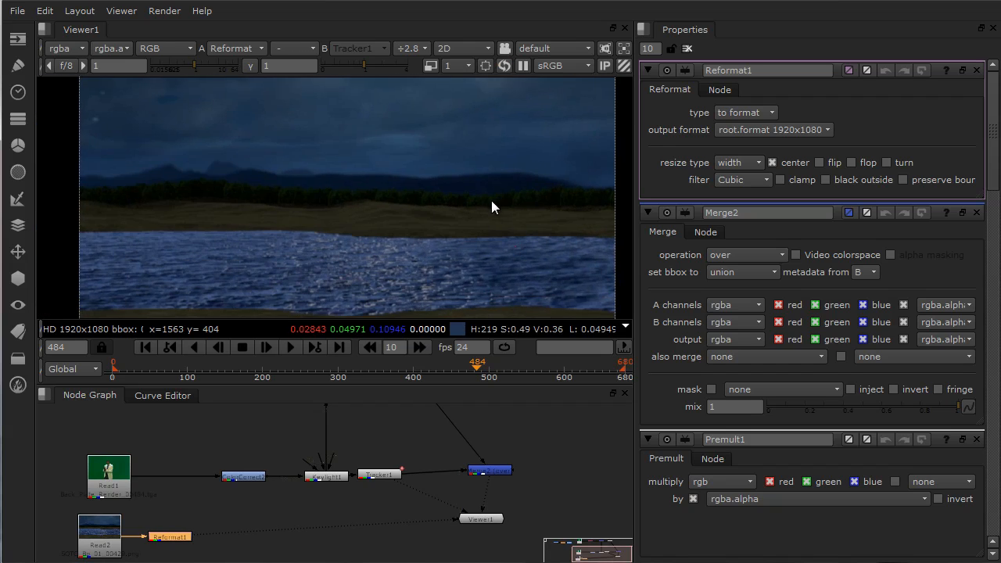
pyautogui.moveTo(425, 257); pyautogui.dragTo(454, 212, button='middle')
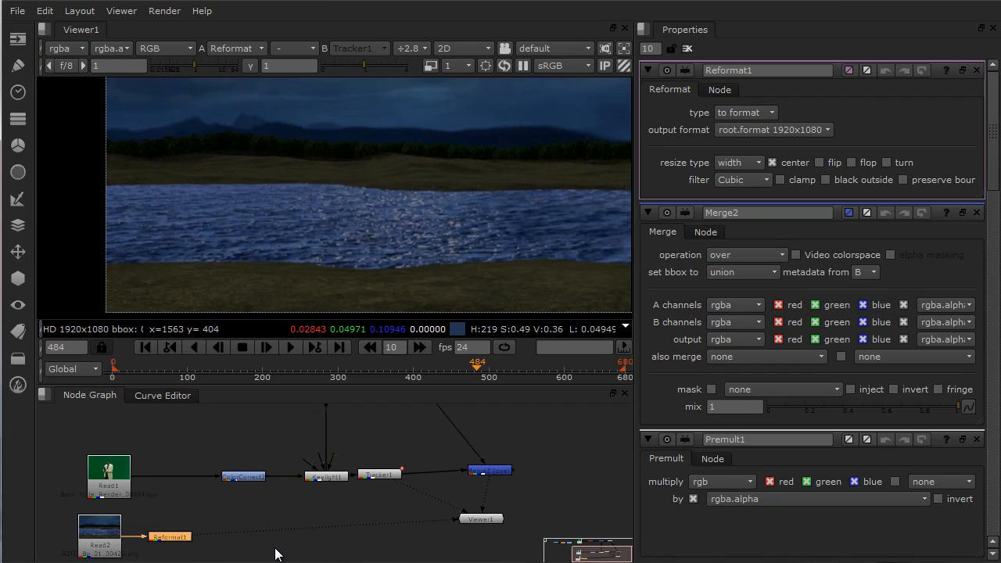
pyautogui.moveTo(254, 542); pyautogui.dragTo(262, 546, button='middle')
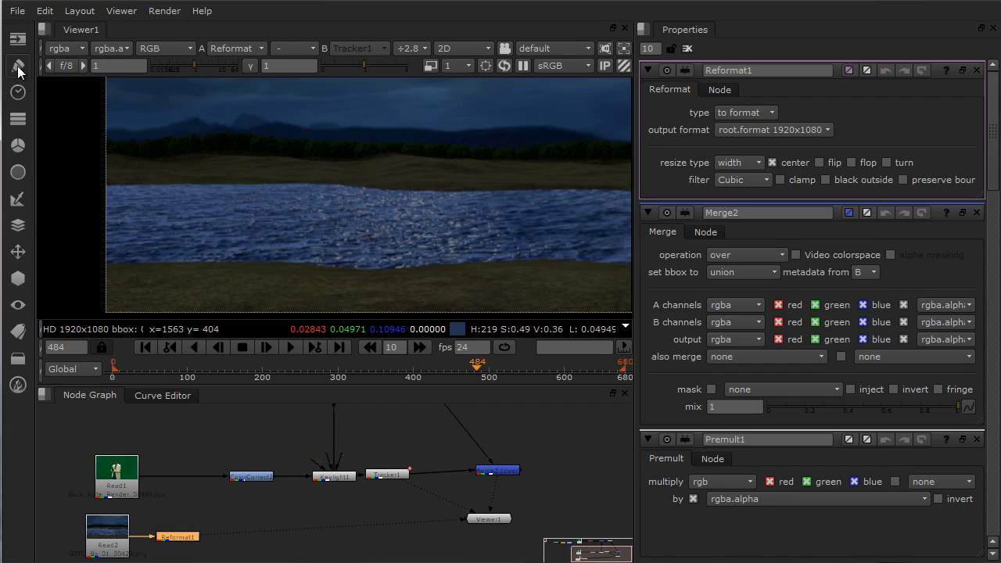
pyautogui.moveTo(224, 505); pyautogui.dragTo(230, 495, button='middle')
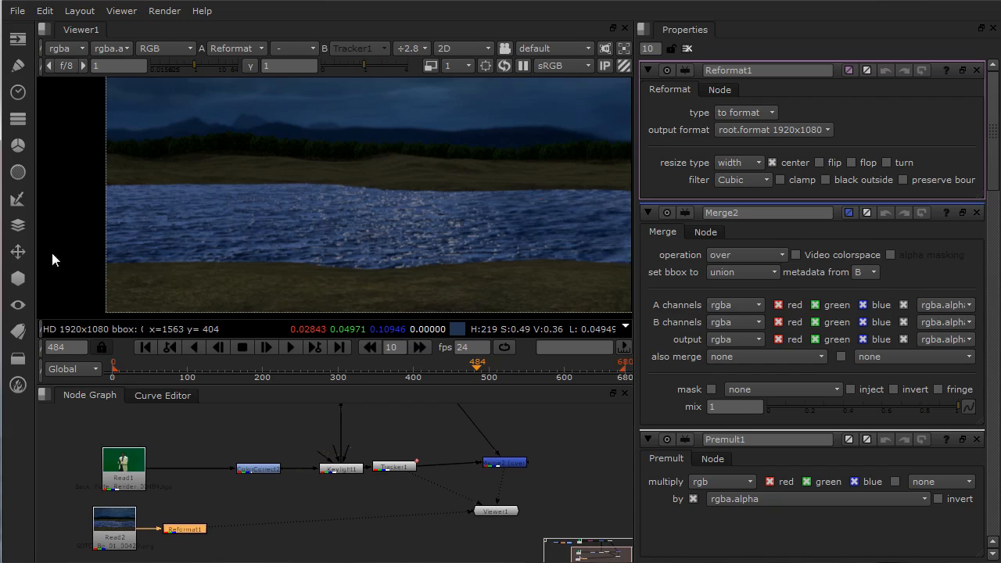
# Add a Transform node after Reformat1 and place it in line with it in the node graph.
pyautogui.click(18, 254)
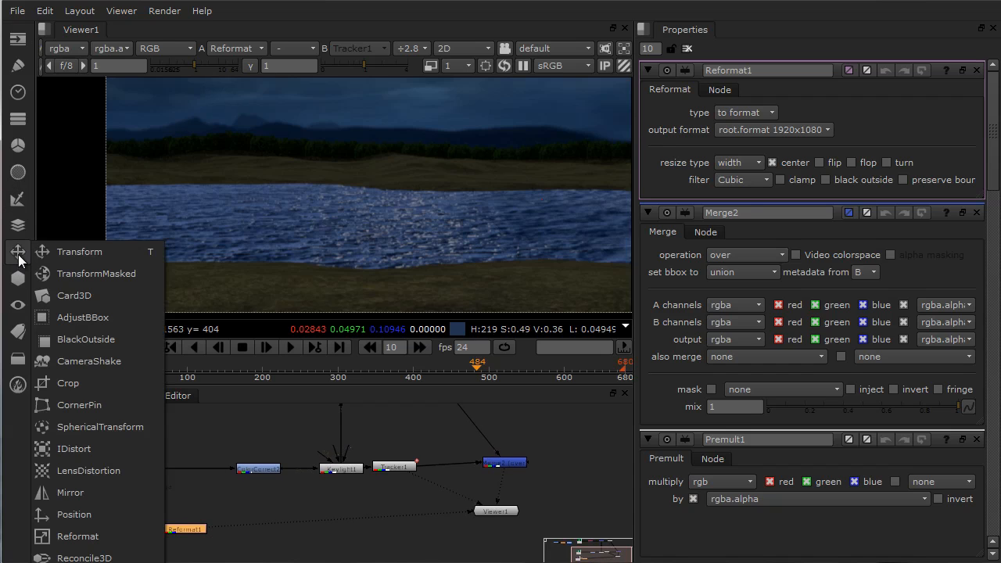
pyautogui.click(58, 252)
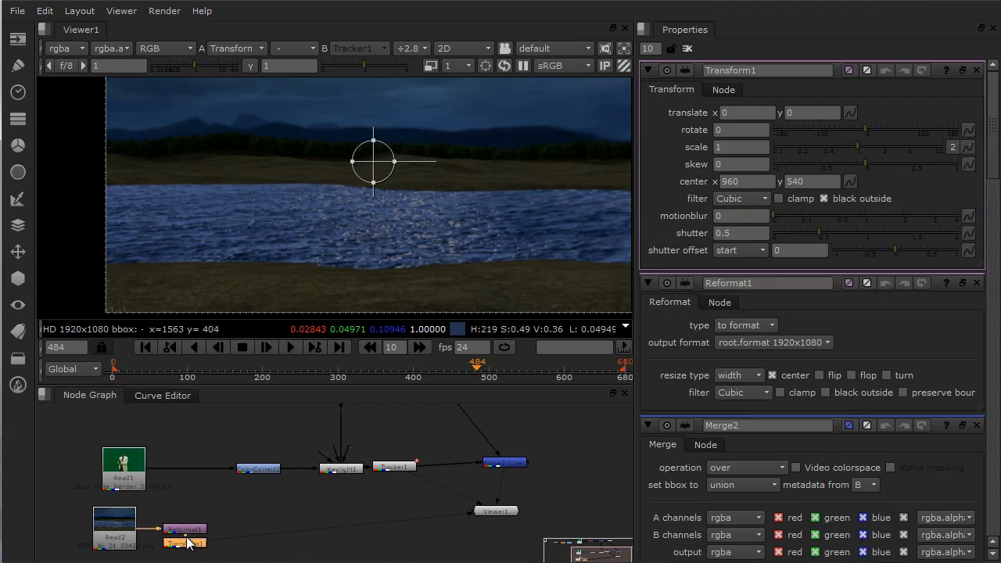
pyautogui.moveTo(188, 542); pyautogui.dragTo(263, 529)
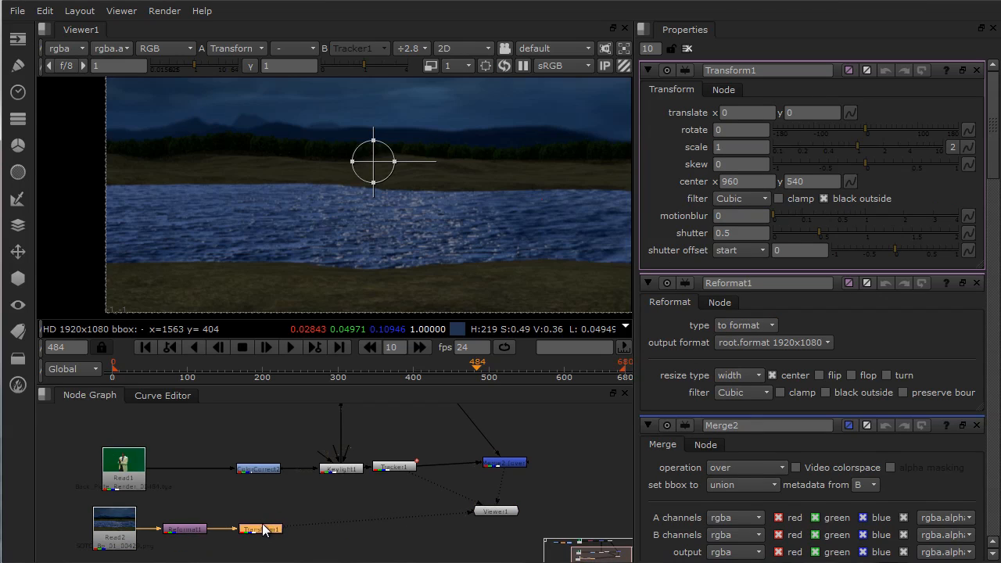
pyautogui.moveTo(321, 433); pyautogui.dragTo(338, 445, button='middle')
pyautogui.moveTo(493, 186); pyautogui.dragTo(504, 212, button='middle')
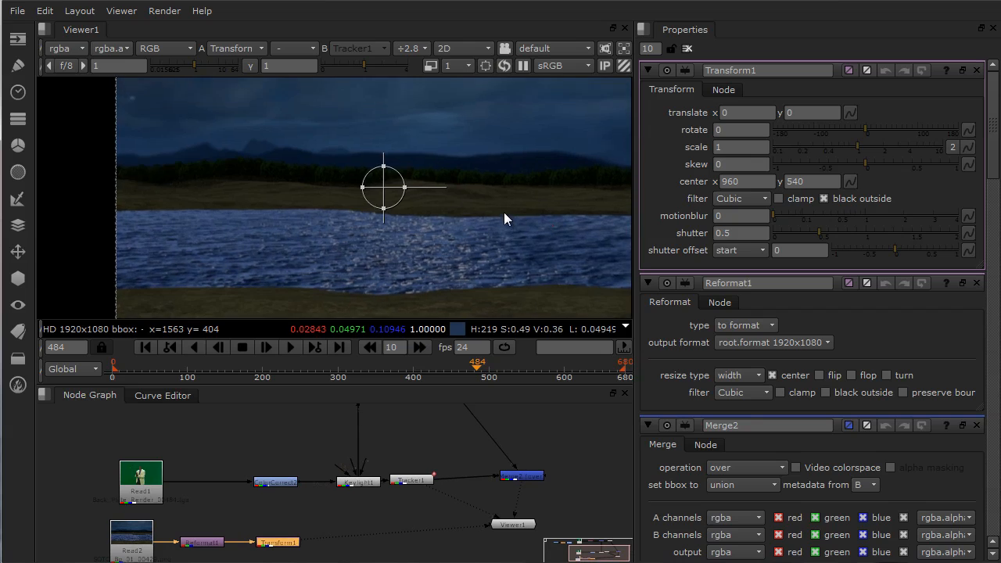
pyautogui.scroll(-2, 503, 212)
pyautogui.moveTo(388, 211); pyautogui.dragTo(400, 211)
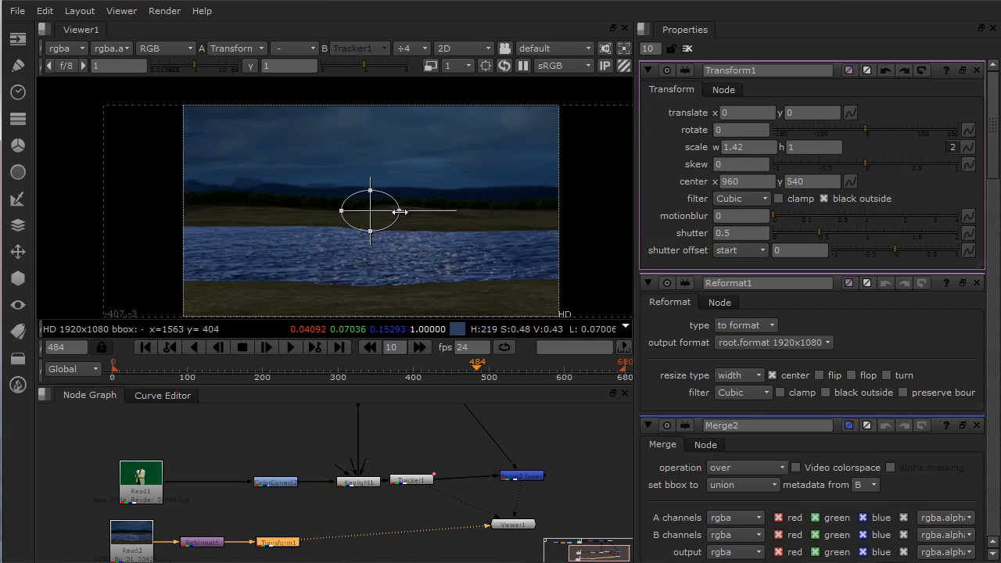
pyautogui.hotkey('ctrl', 'z')
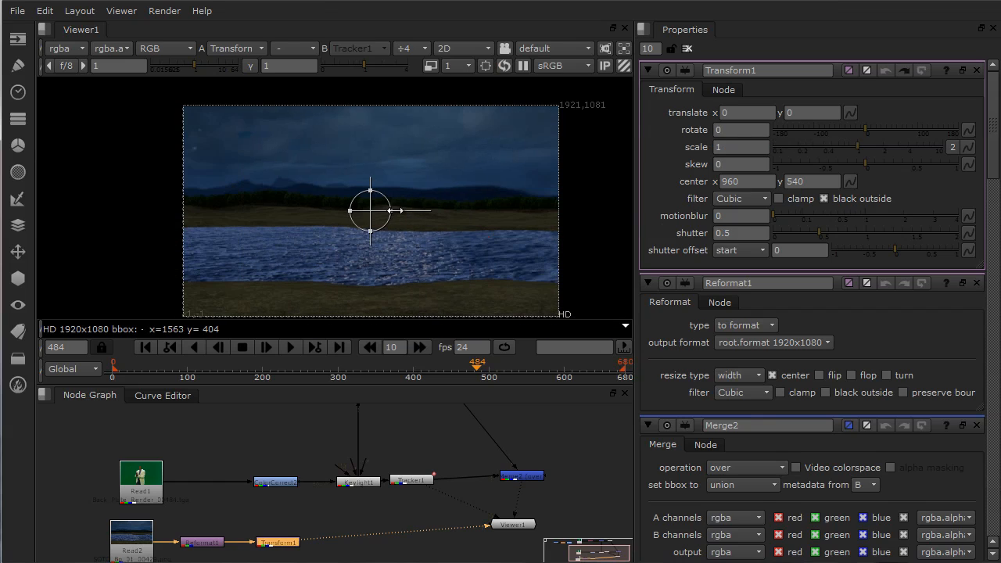
pyautogui.moveTo(388, 201); pyautogui.dragTo(381, 203)
pyautogui.hotkey('ctrl', 'z')
# Scale the lake background uniformly to 1.266 in Transform1 and move it to translate x 260, y 124.
pyautogui.moveTo(384, 195); pyautogui.dragTo(423, 184)
pyautogui.scroll(-1, 442, 201)
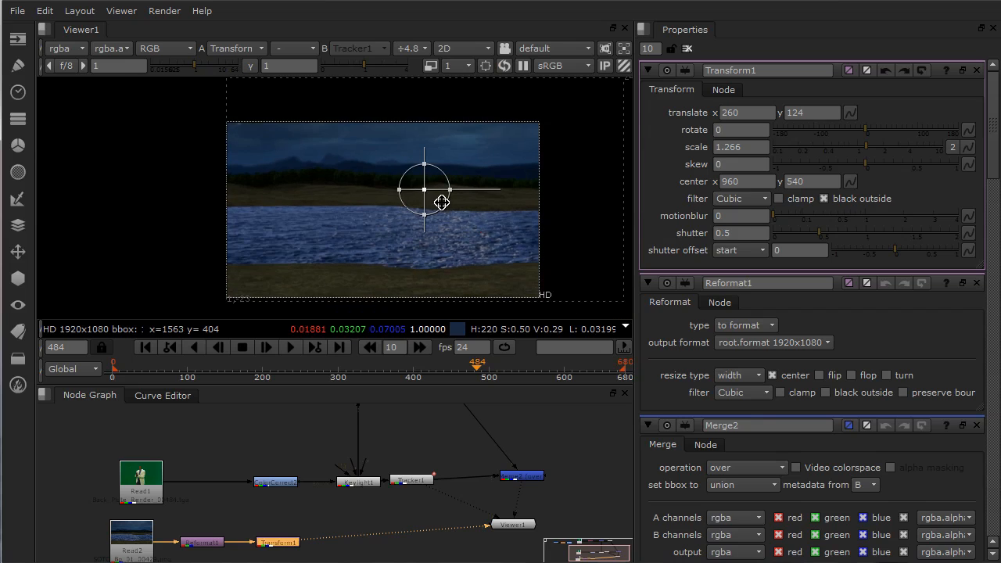
pyautogui.moveTo(466, 213); pyautogui.dragTo(444, 206, button='middle')
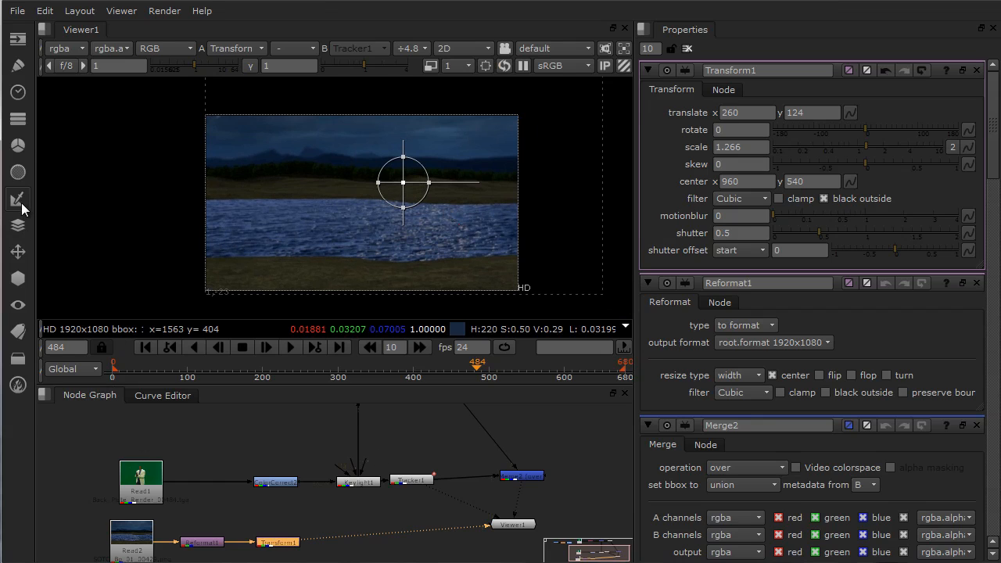
# Add a second Transform node after Transform1 and place it between Transform1 and the Viewer in the node graph.
pyautogui.click(18, 251)
pyautogui.click(80, 251)
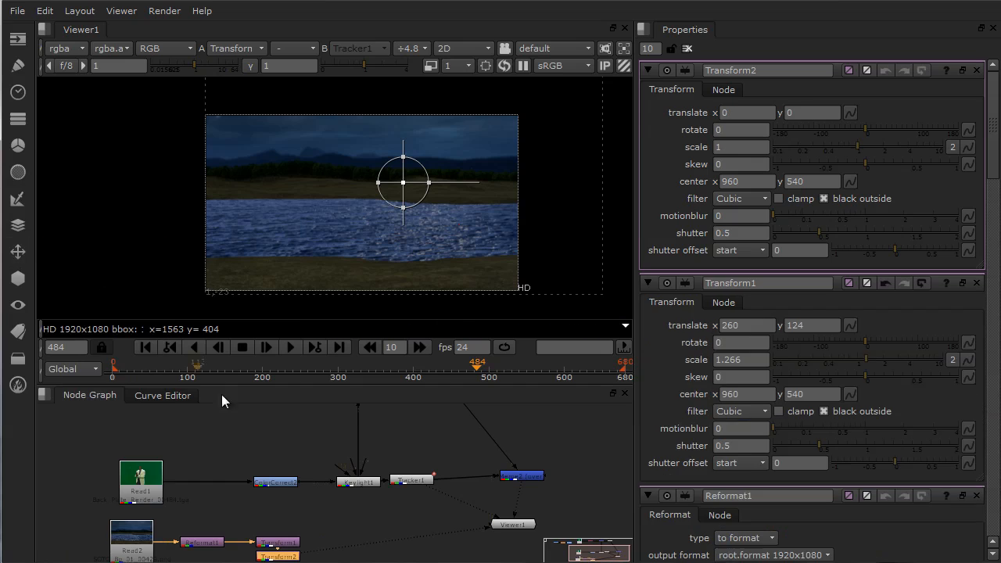
pyautogui.moveTo(289, 557); pyautogui.dragTo(394, 537)
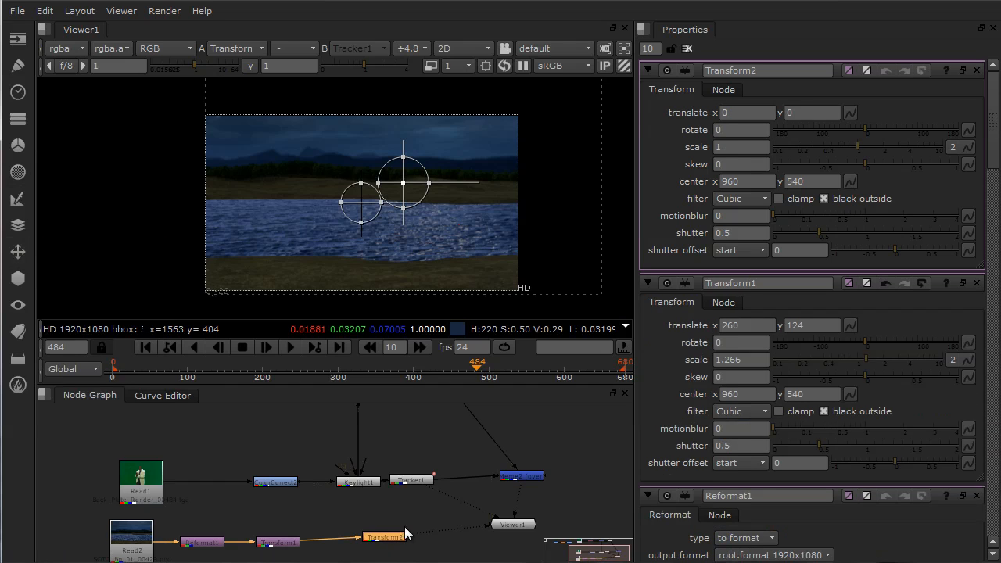
pyautogui.scroll(4, 413, 516)
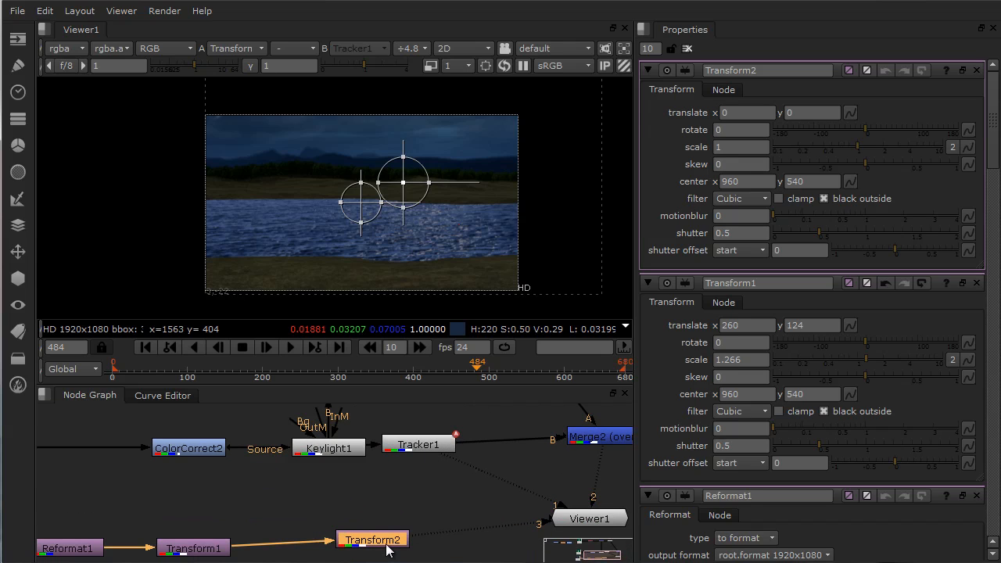
# Clear all open node properties and open Tracker1's calculated transform values.
pyautogui.click(688, 47)
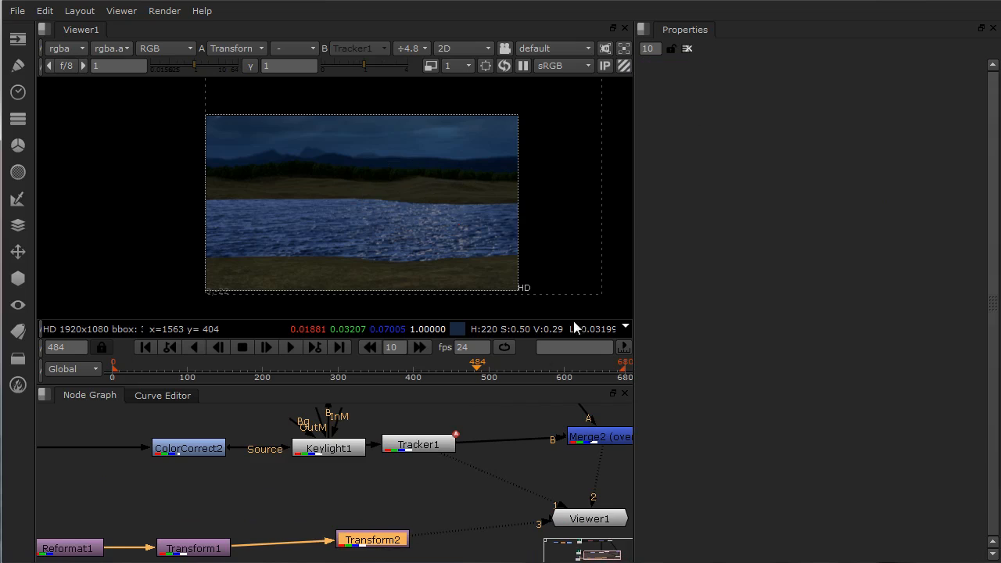
pyautogui.moveTo(424, 491); pyautogui.dragTo(397, 482, button='middle')
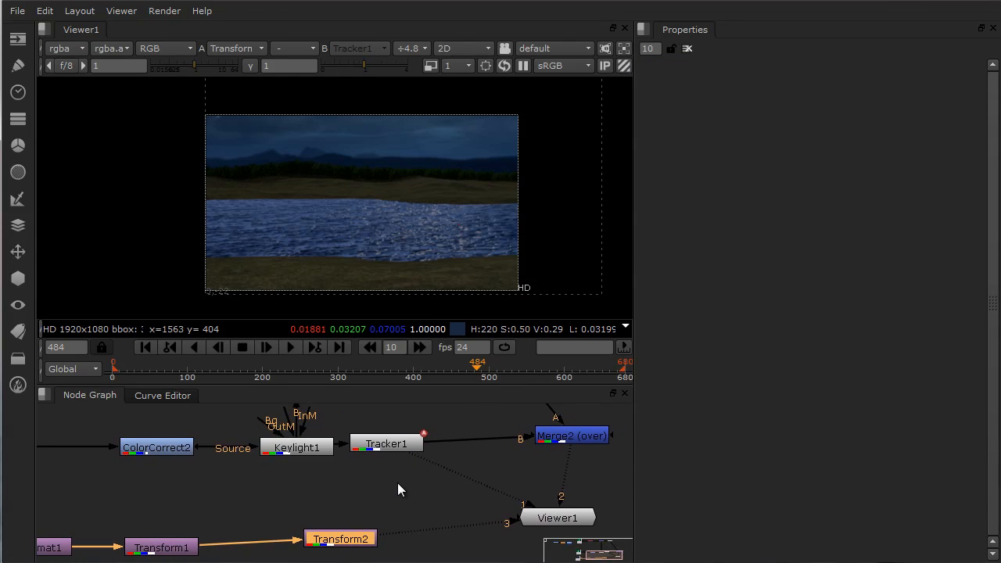
pyautogui.doubleClick(394, 442)
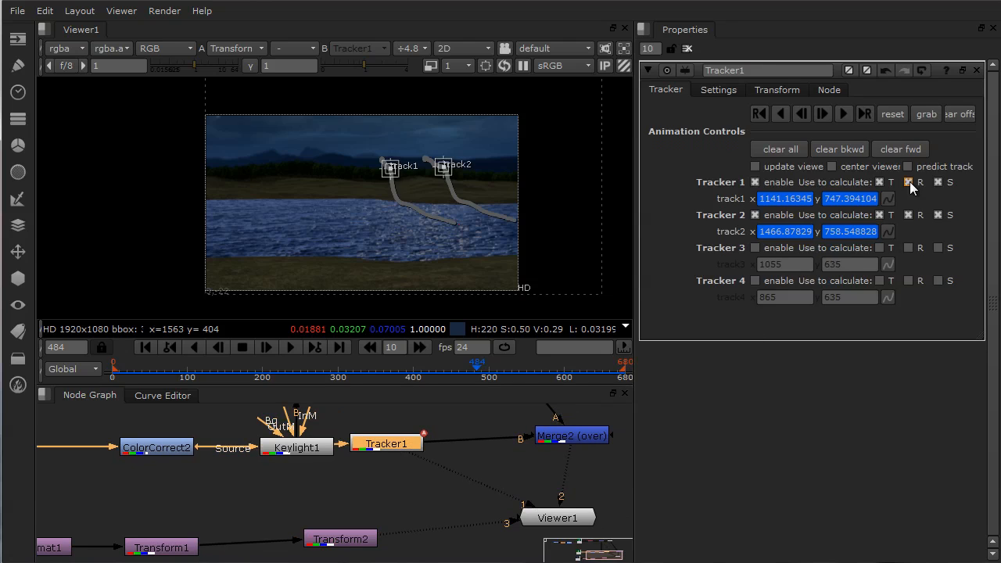
pyautogui.click(776, 90)
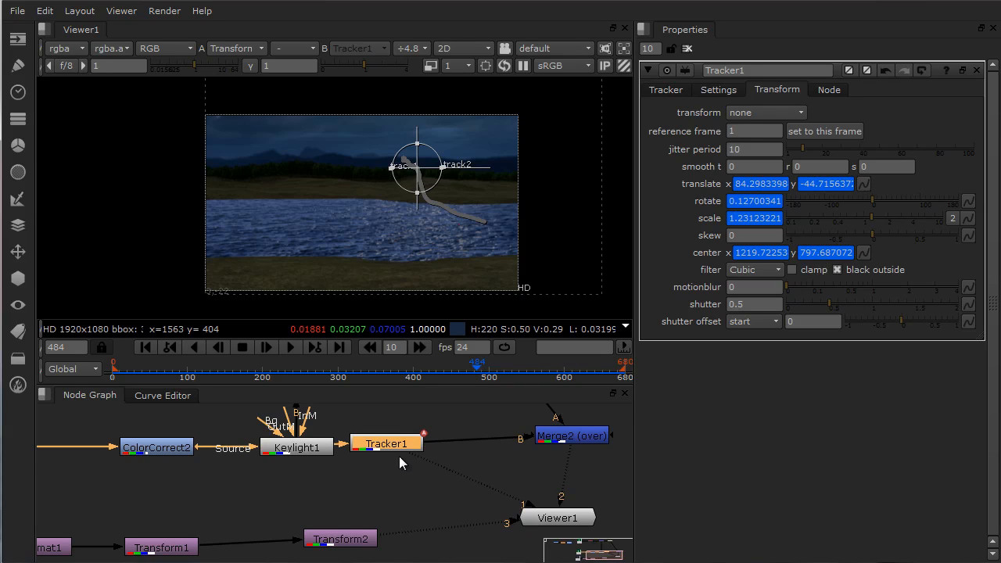
pyautogui.click(663, 91)
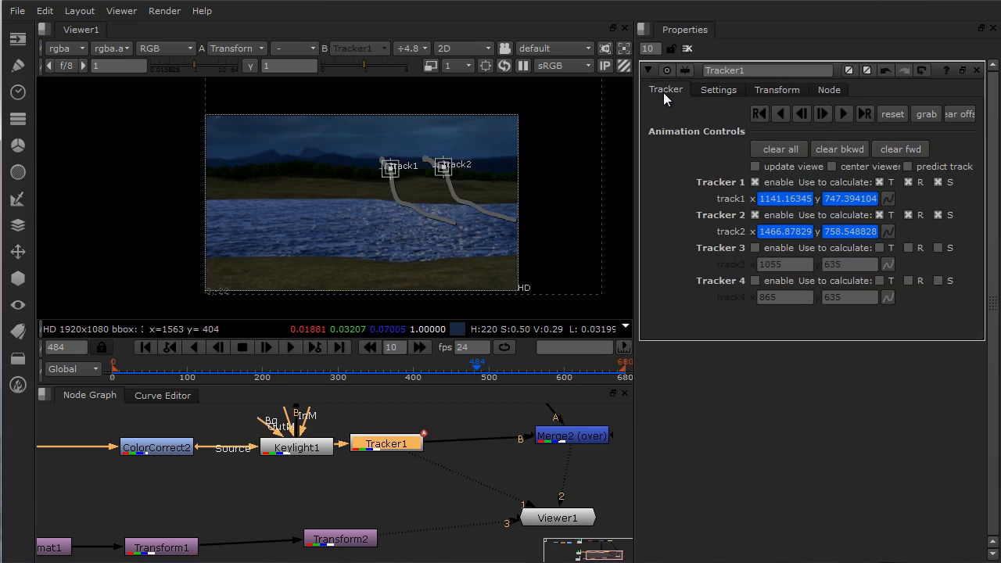
pyautogui.click(778, 93)
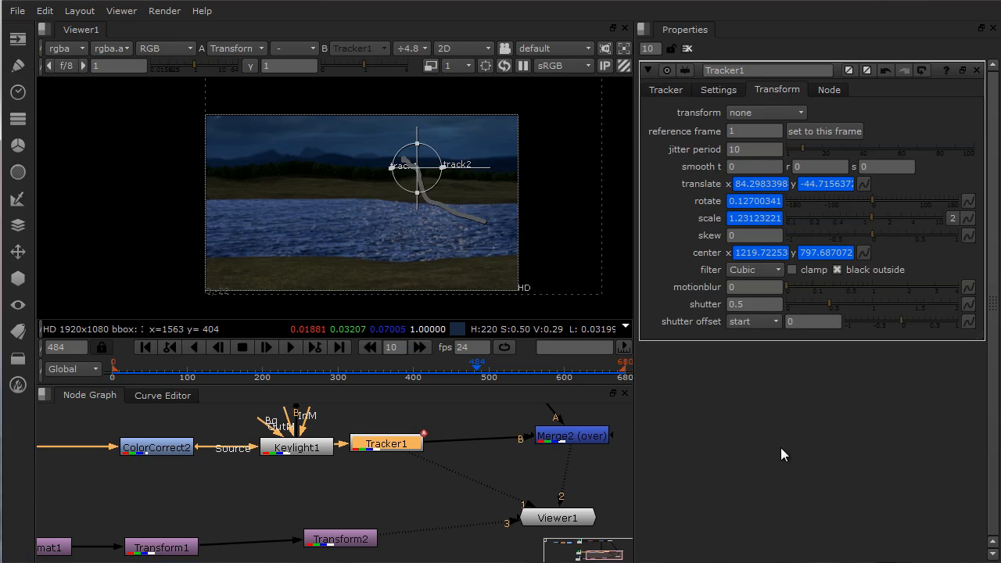
# Open Transform2's properties and link its translate, rotate, scale and center to the matching animated values of Tracker1.
pyautogui.moveTo(348, 515); pyautogui.dragTo(460, 468, button='middle')
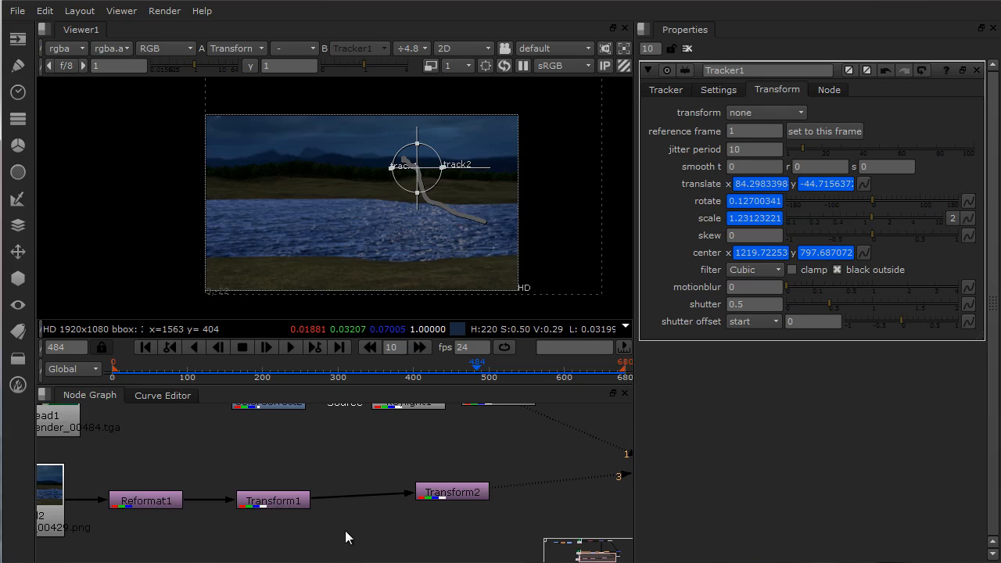
pyautogui.doubleClick(441, 493)
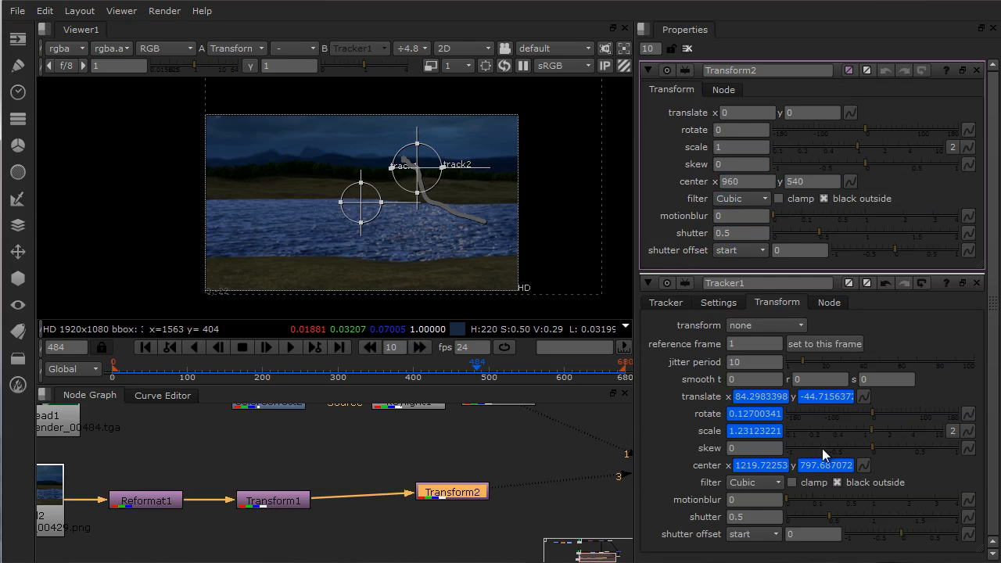
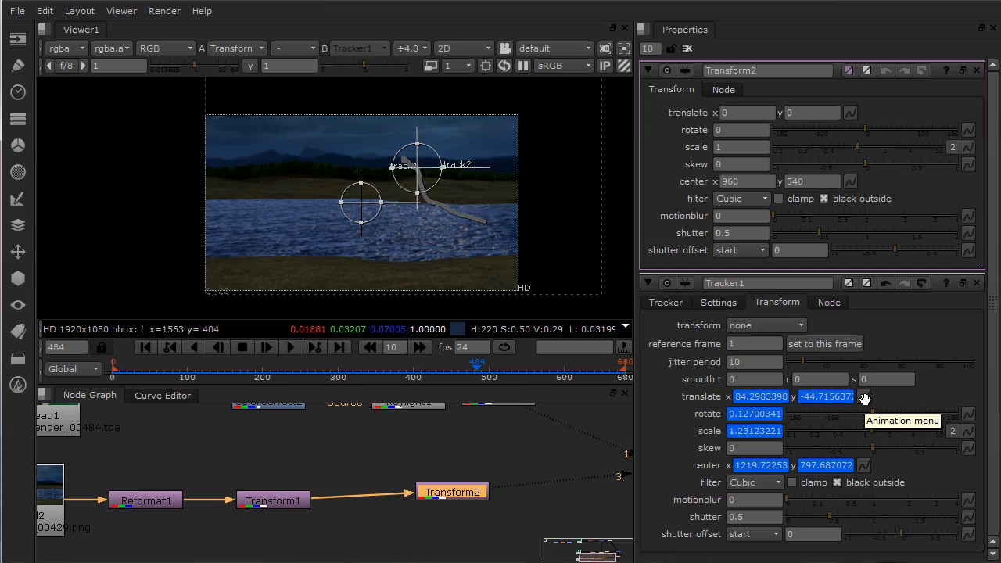
pyautogui.keyDown('ctrl'); pyautogui.moveTo(863, 398); pyautogui.dragTo(850, 113); pyautogui.keyUp('ctrl')
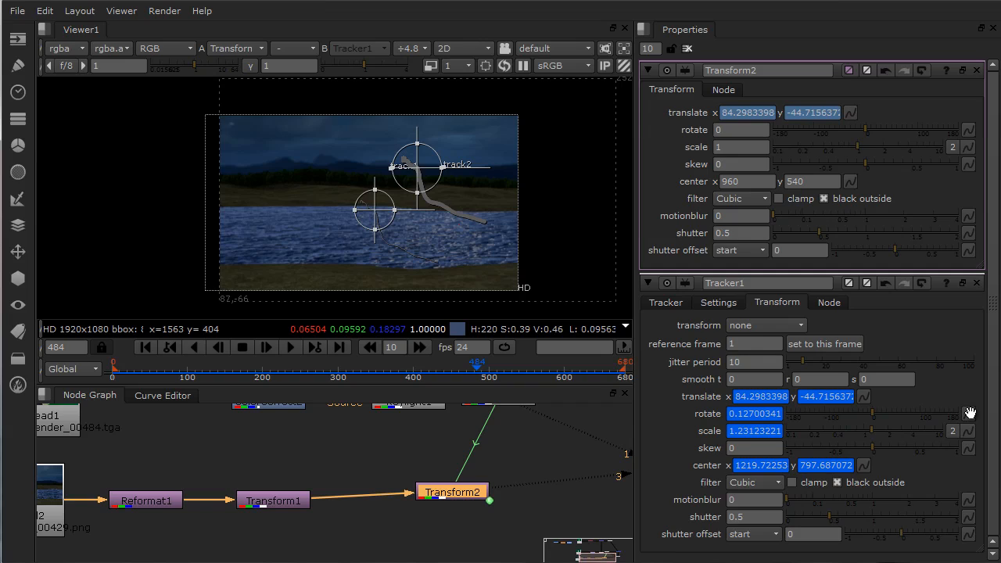
pyautogui.keyDown('ctrl'); pyautogui.moveTo(970, 412); pyautogui.dragTo(970, 133); pyautogui.keyUp('ctrl')
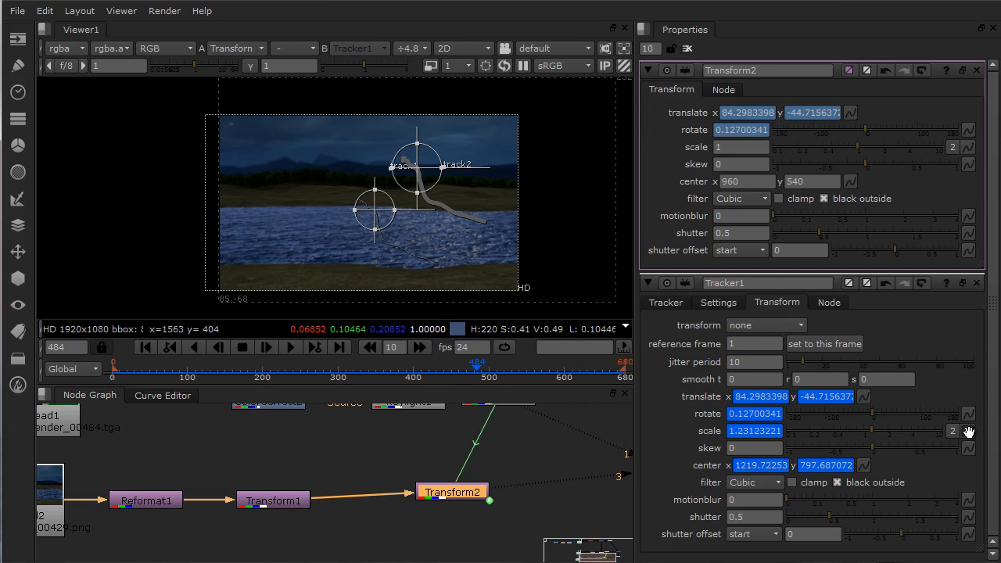
pyautogui.keyDown('ctrl'); pyautogui.moveTo(968, 431); pyautogui.dragTo(967, 146); pyautogui.keyUp('ctrl')
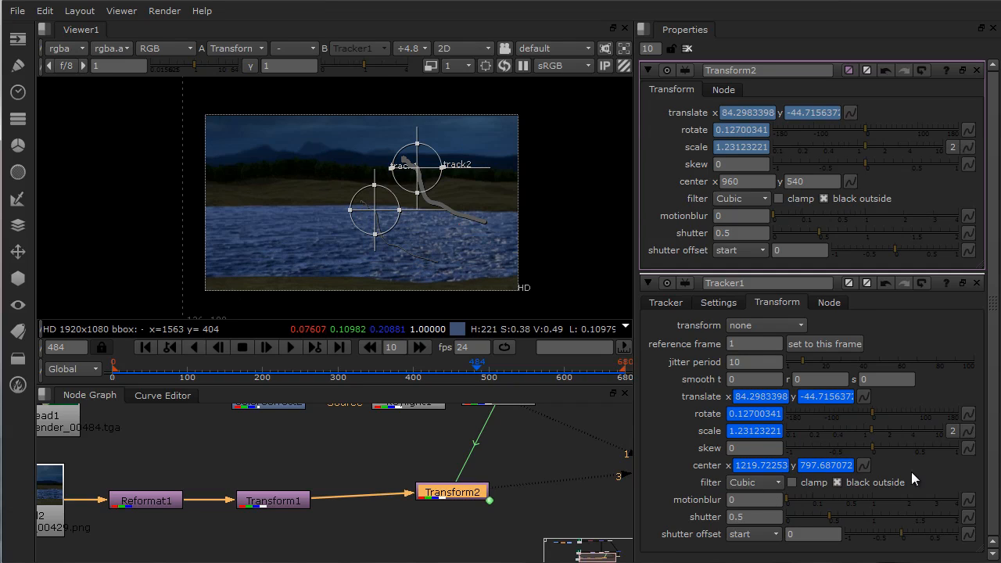
pyautogui.keyDown('ctrl'); pyautogui.moveTo(863, 466); pyautogui.dragTo(852, 181); pyautogui.keyUp('ctrl')
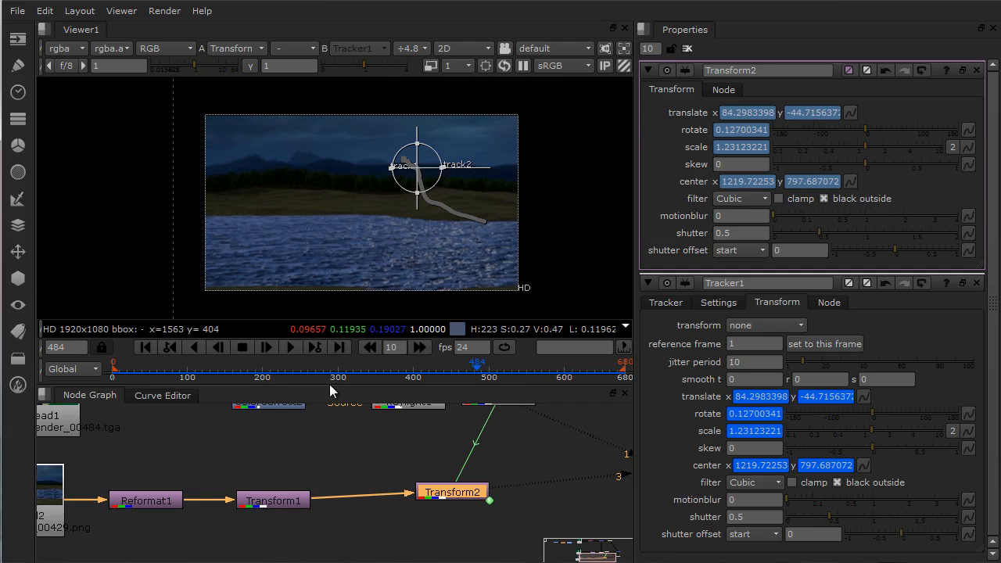
# Position the Transform2 node beneath Tracker1 and scrub the timeline back to frame 109 to check the background's motion.
pyautogui.moveTo(380, 470); pyautogui.dragTo(373, 515, button='middle')
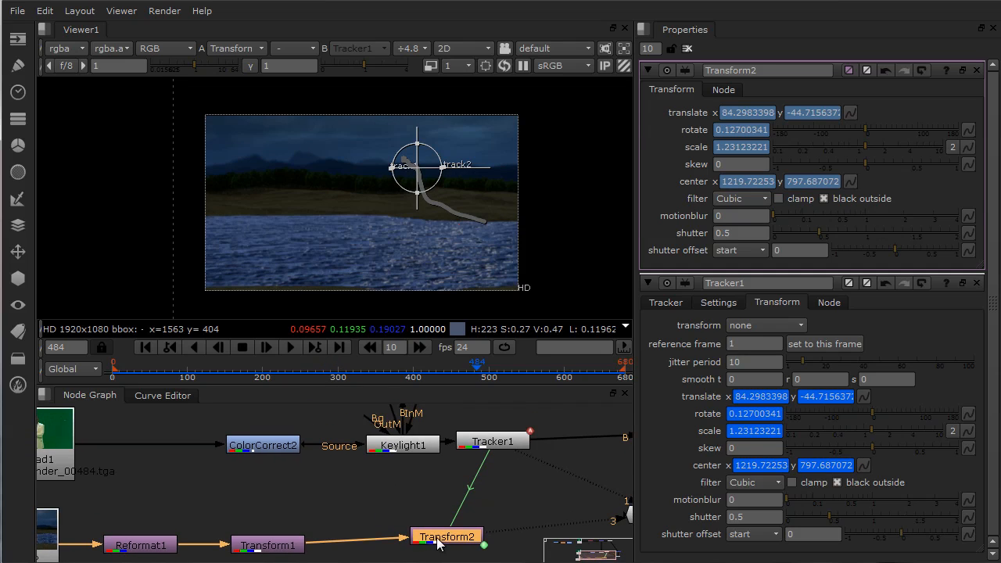
pyautogui.moveTo(438, 538); pyautogui.dragTo(459, 556)
pyautogui.moveTo(476, 502); pyautogui.dragTo(438, 508, button='middle')
pyautogui.moveTo(351, 494); pyautogui.dragTo(404, 482, button='middle')
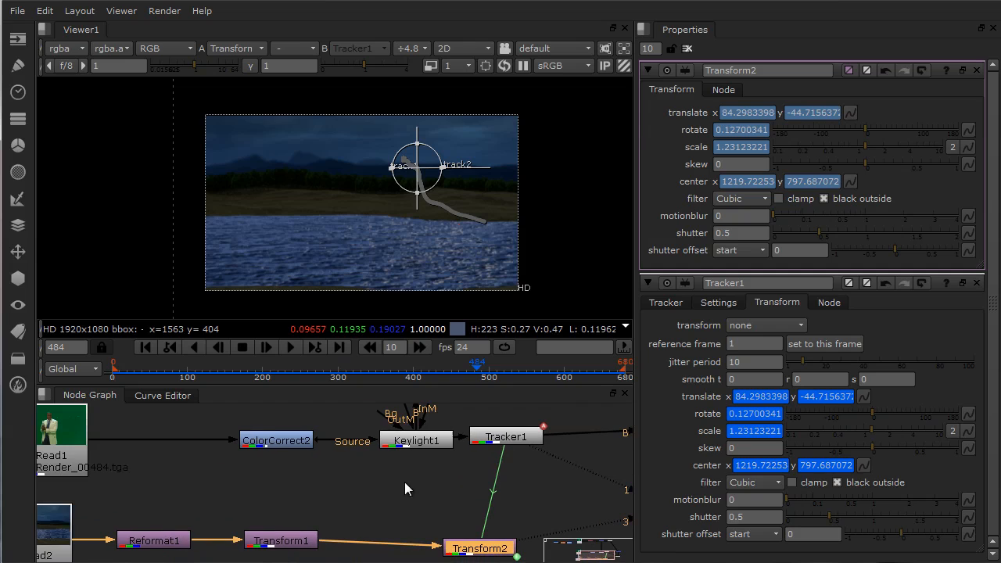
pyautogui.moveTo(284, 372); pyautogui.dragTo(225, 372)
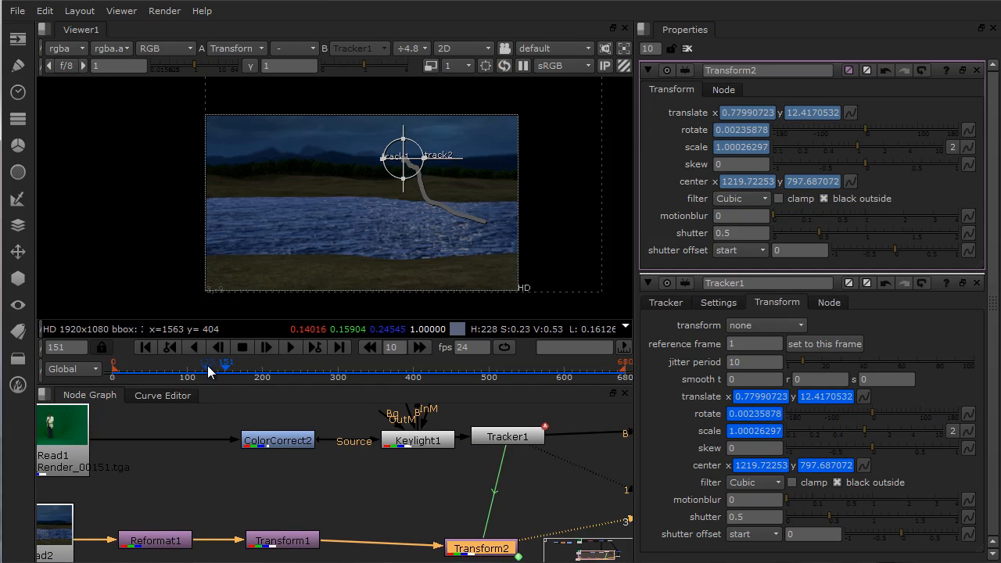
# Tidy the node graph by shifting Transform2 slightly and moving ColorCorrect2 closer to Read1.
pyautogui.moveTo(393, 489); pyautogui.dragTo(330, 470, button='middle')
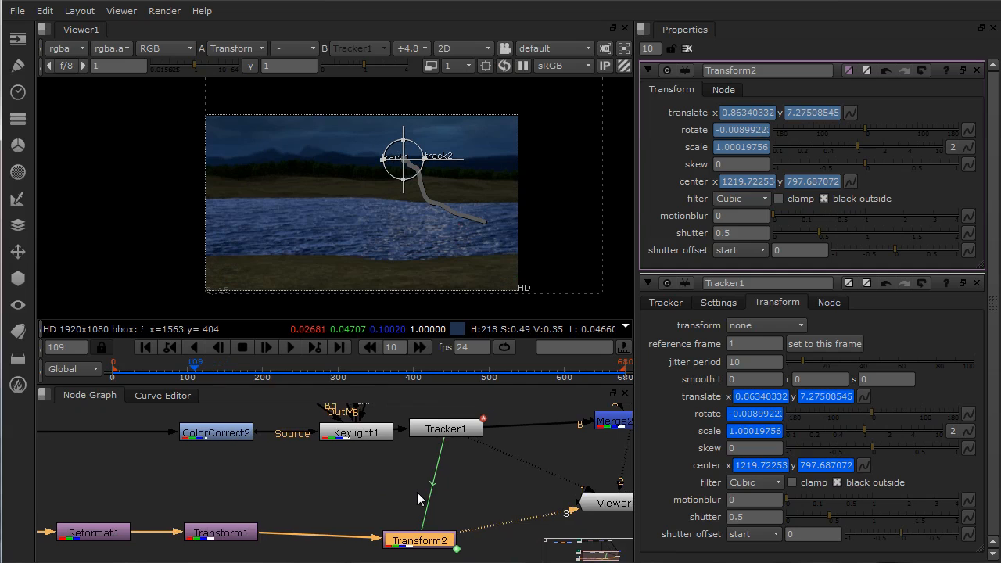
pyautogui.moveTo(417, 492); pyautogui.dragTo(423, 499, button='middle')
pyautogui.moveTo(442, 543); pyautogui.dragTo(419, 526)
pyautogui.moveTo(419, 526); pyautogui.dragTo(573, 556, button='middle')
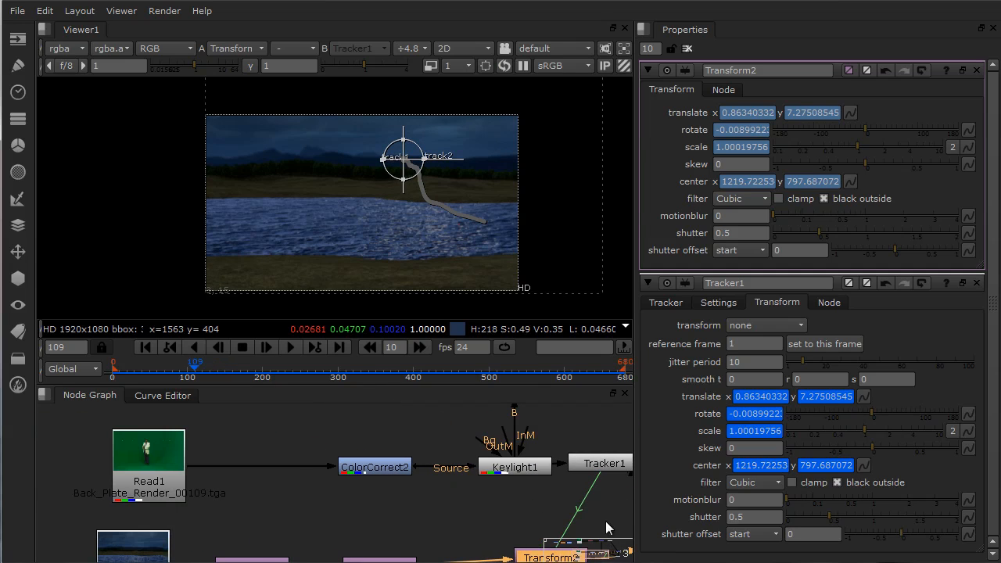
pyautogui.moveTo(372, 462); pyautogui.dragTo(288, 466)
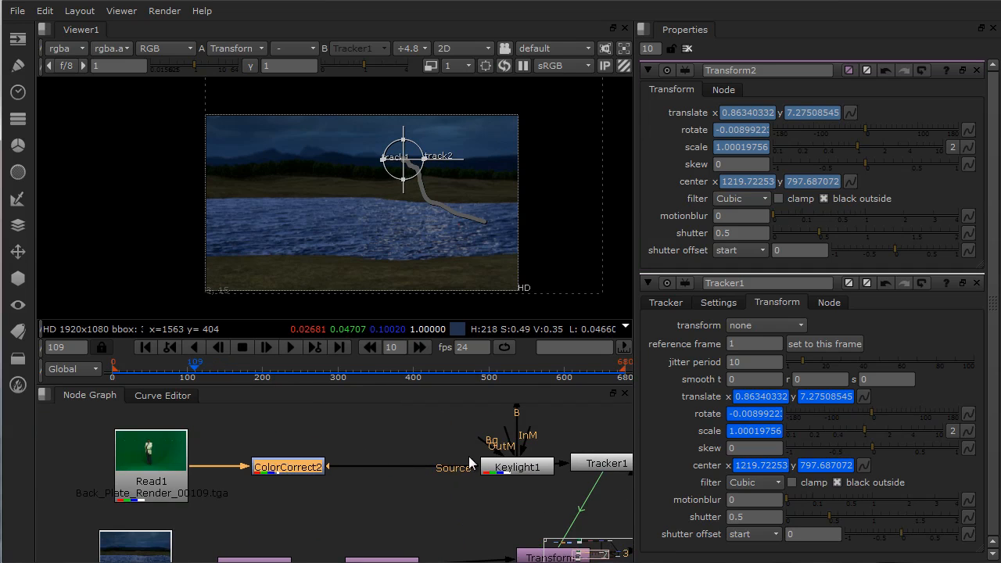
# Move the Keylight1 node closer to ColorCorrect2 in the node graph.
pyautogui.moveTo(510, 469); pyautogui.dragTo(516, 535, button='middle')
pyautogui.scroll(-3, 533, 496)
pyautogui.moveTo(533, 490); pyautogui.dragTo(513, 515, button='middle')
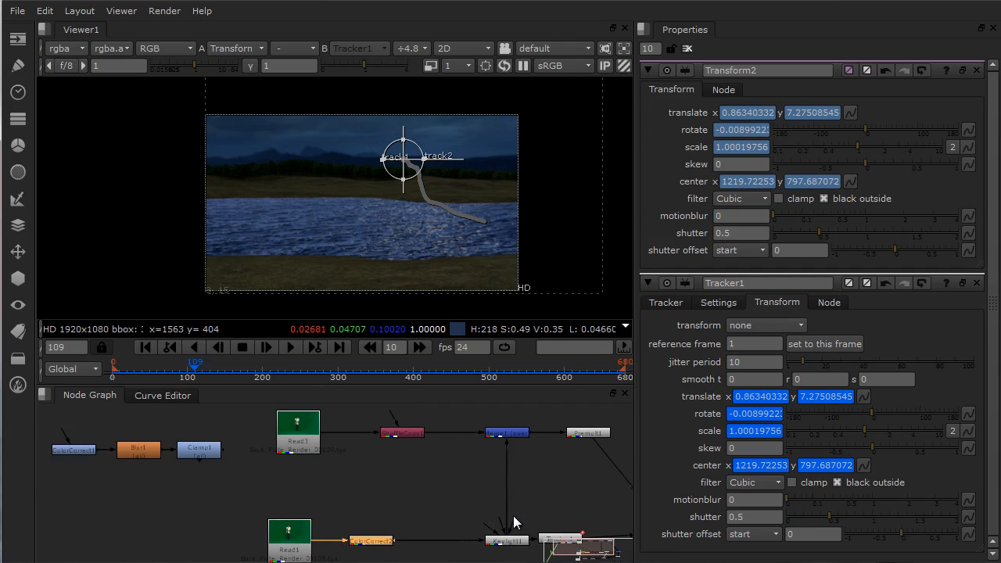
pyautogui.moveTo(438, 482); pyautogui.dragTo(461, 464, button='middle')
pyautogui.click(517, 522)
pyautogui.moveTo(517, 523); pyautogui.dragTo(483, 524)
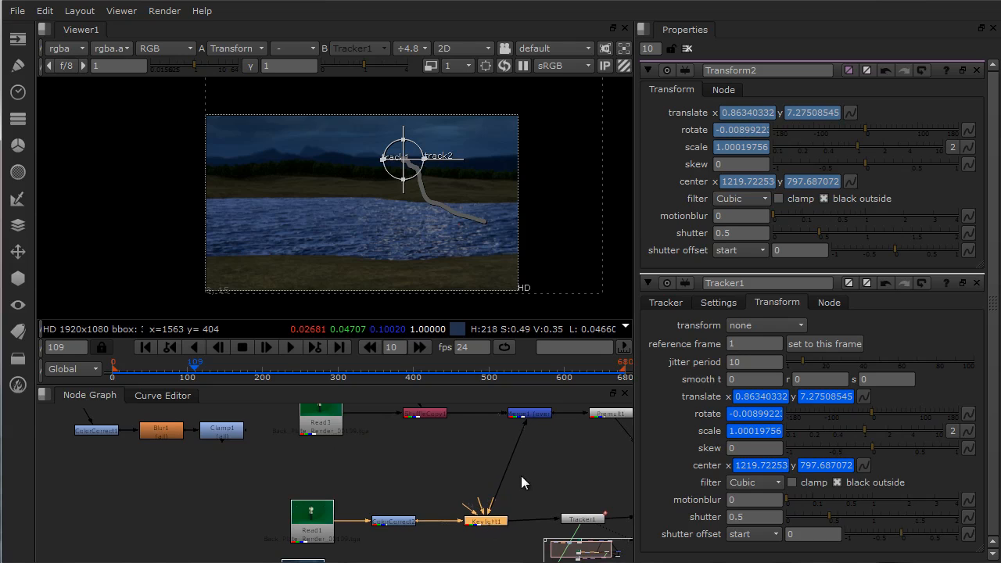
# Tighten the Read3 branch by moving ShuffleCopy1, the Merge node after it and Premult1 closer to their inputs.
pyautogui.moveTo(510, 475); pyautogui.dragTo(520, 509, button='middle')
pyautogui.moveTo(431, 449); pyautogui.dragTo(405, 449)
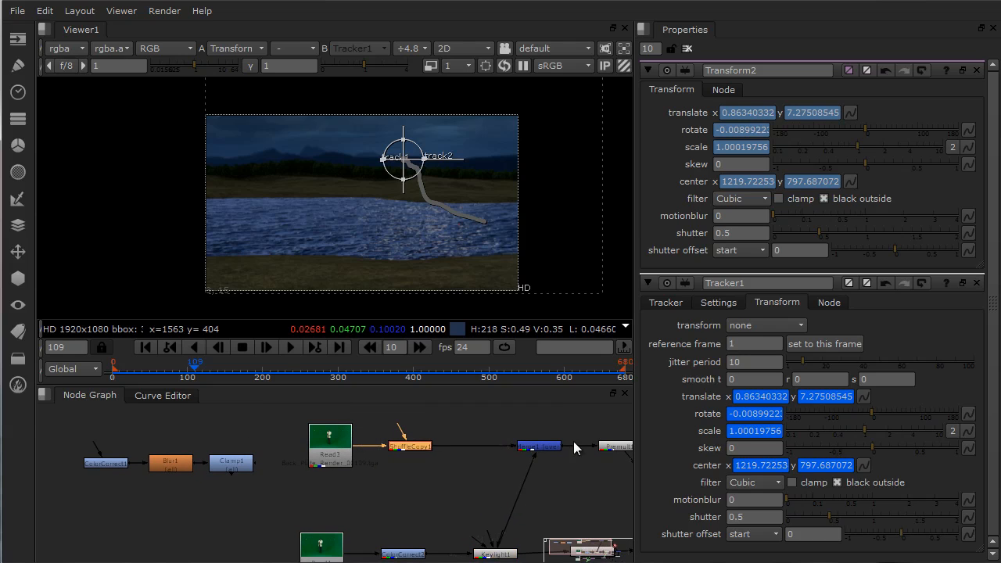
pyautogui.moveTo(556, 449); pyautogui.dragTo(513, 448)
pyautogui.moveTo(512, 448); pyautogui.dragTo(540, 439, button='middle')
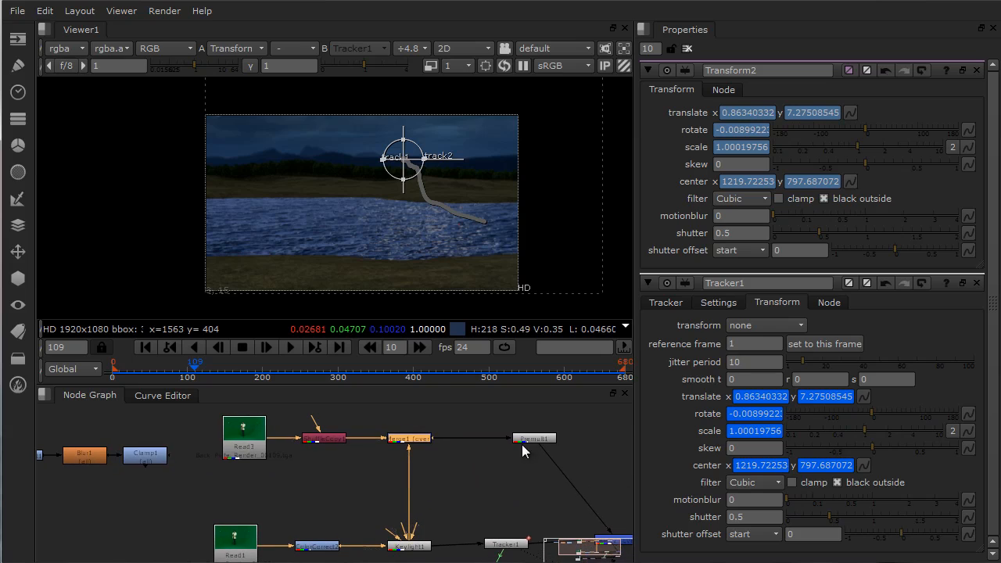
pyautogui.moveTo(540, 439); pyautogui.dragTo(488, 438)
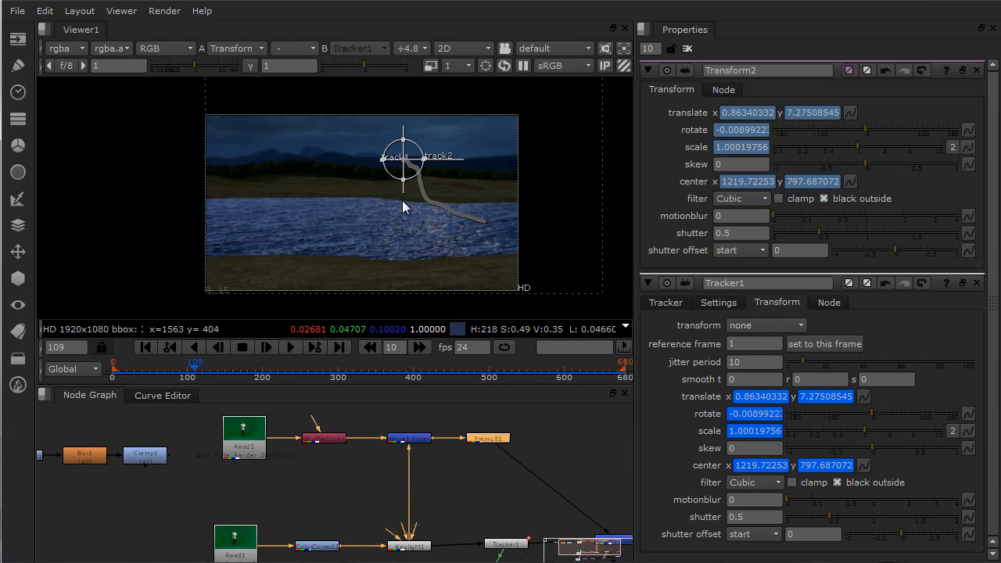
# Move Tracker1 closer to Keylight1 and shift Viewer1 slightly farther from the Transform2 node.
pyautogui.moveTo(521, 541); pyautogui.dragTo(450, 422, button='middle')
pyautogui.moveTo(449, 422); pyautogui.dragTo(422, 427)
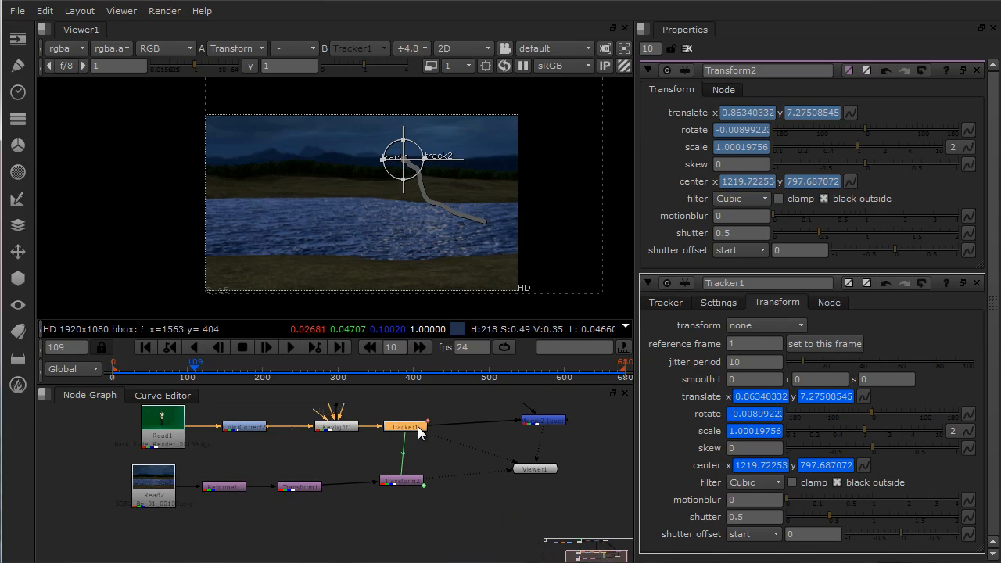
pyautogui.moveTo(422, 427); pyautogui.dragTo(485, 493, button='middle')
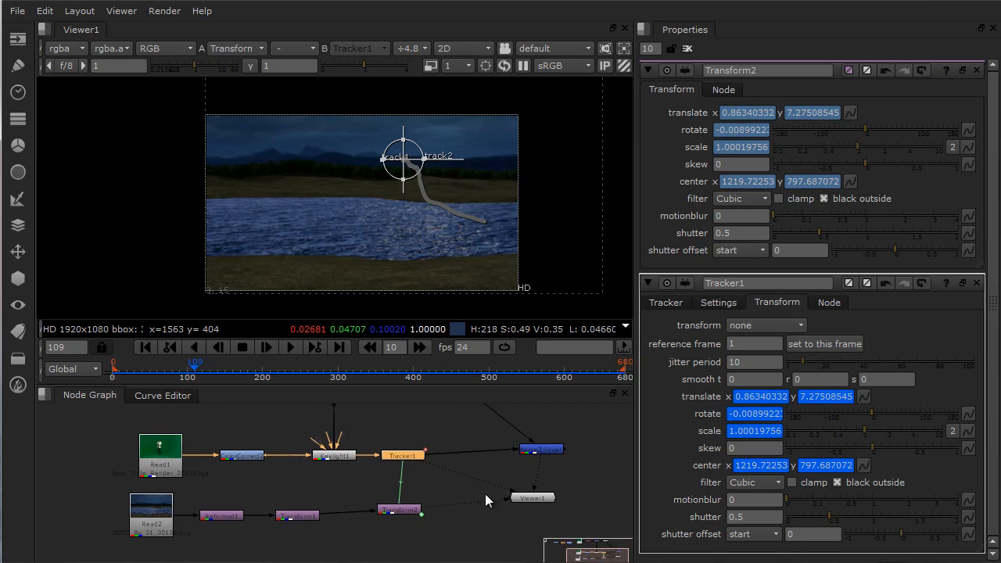
pyautogui.moveTo(531, 499); pyautogui.dragTo(560, 497)
# Reconnect Merge2's B input from Tracker1 to Transform2 so the match-moved lake becomes the background.
pyautogui.moveTo(495, 483); pyautogui.dragTo(484, 456, button='middle')
pyautogui.scroll(1, 466, 455)
pyautogui.scroll(1, 466, 455)
pyautogui.moveTo(425, 443); pyautogui.dragTo(393, 515)
pyautogui.moveTo(524, 493); pyautogui.dragTo(416, 484, button='middle')
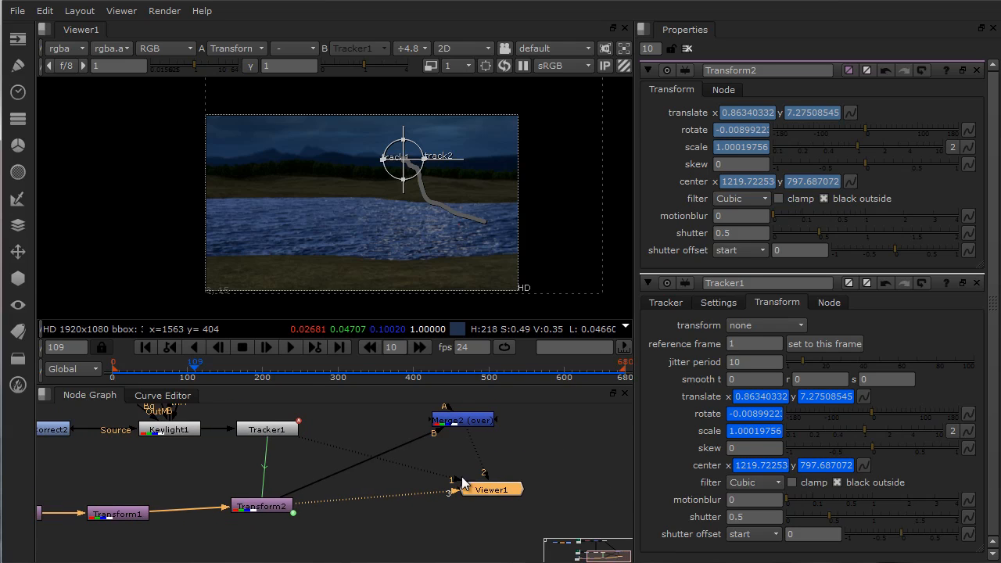
# Move Viewer1 clear of Merge2, connect viewer input 1 to Merge2 and inspect the composite around the man's feet.
pyautogui.moveTo(495, 486); pyautogui.dragTo(587, 480)
pyautogui.moveTo(308, 429); pyautogui.dragTo(472, 420)
pyautogui.moveTo(455, 473); pyautogui.dragTo(411, 467, button='middle')
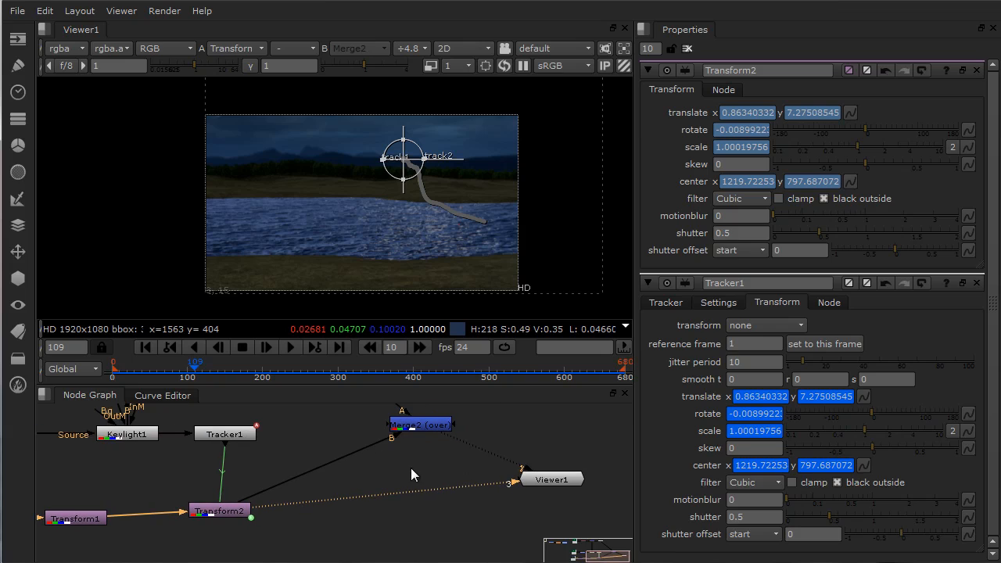
pyautogui.click(408, 426)
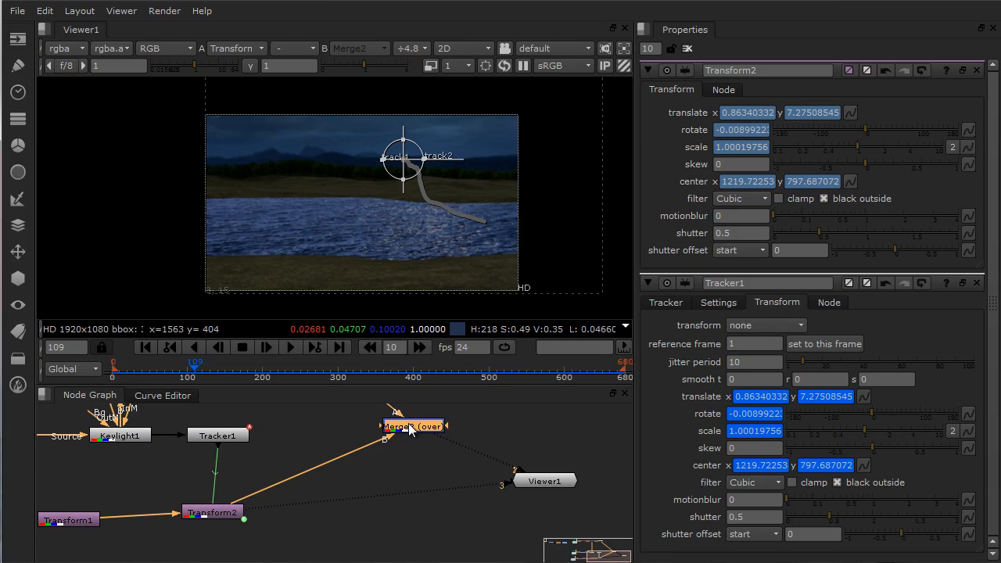
pyautogui.press('1')
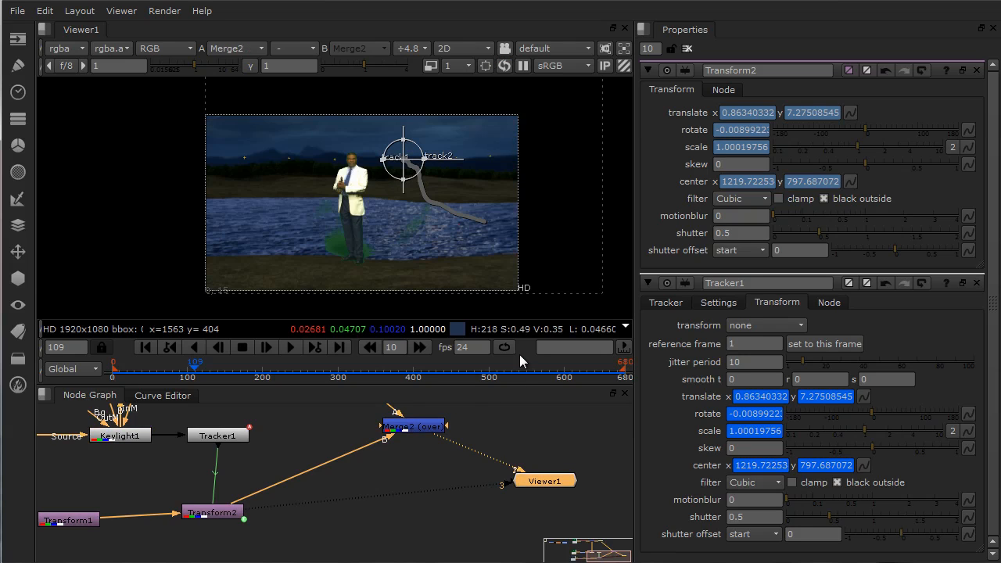
pyautogui.scroll(5, 429, 231)
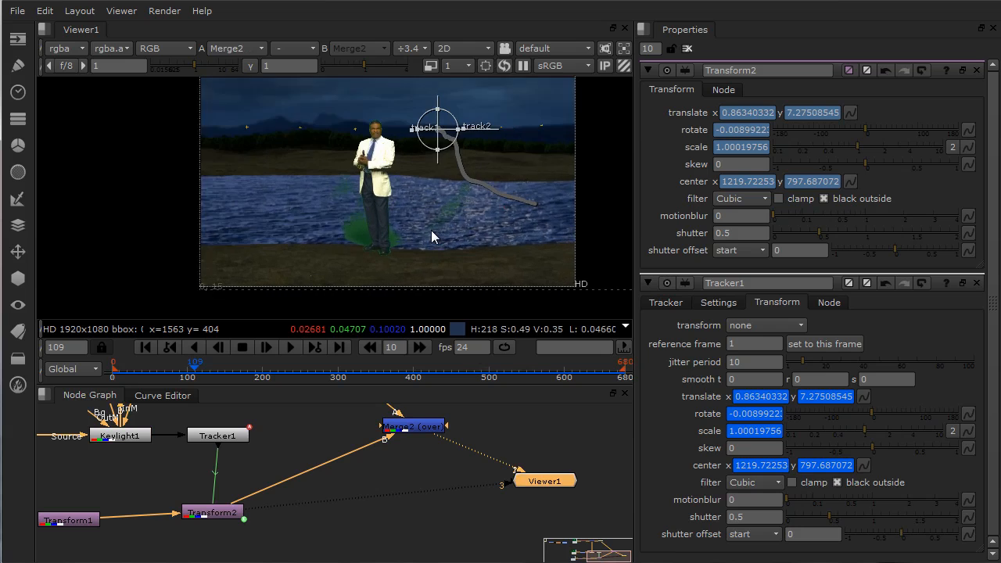
pyautogui.scroll(2, 462, 237)
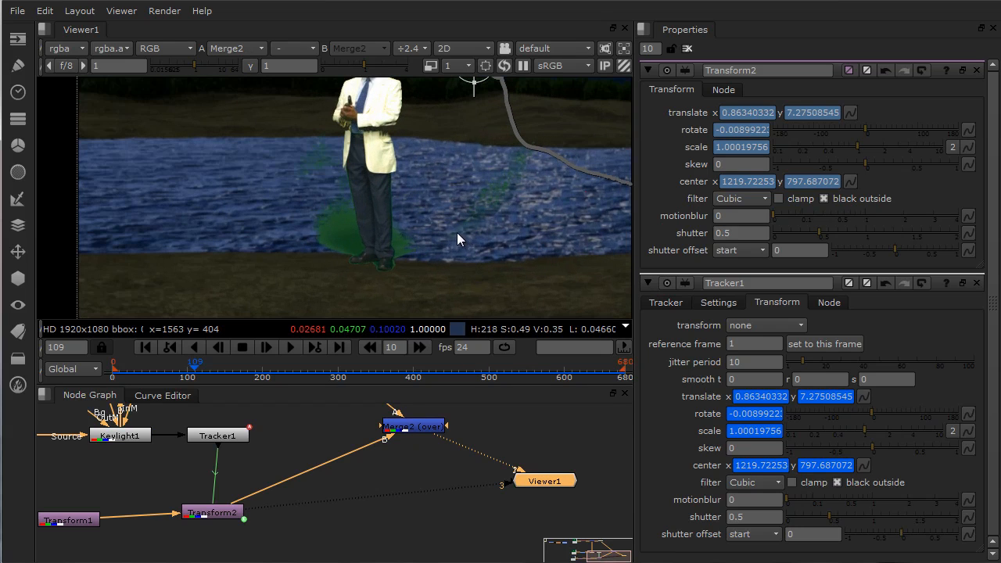
pyautogui.scroll(-2, 438, 234)
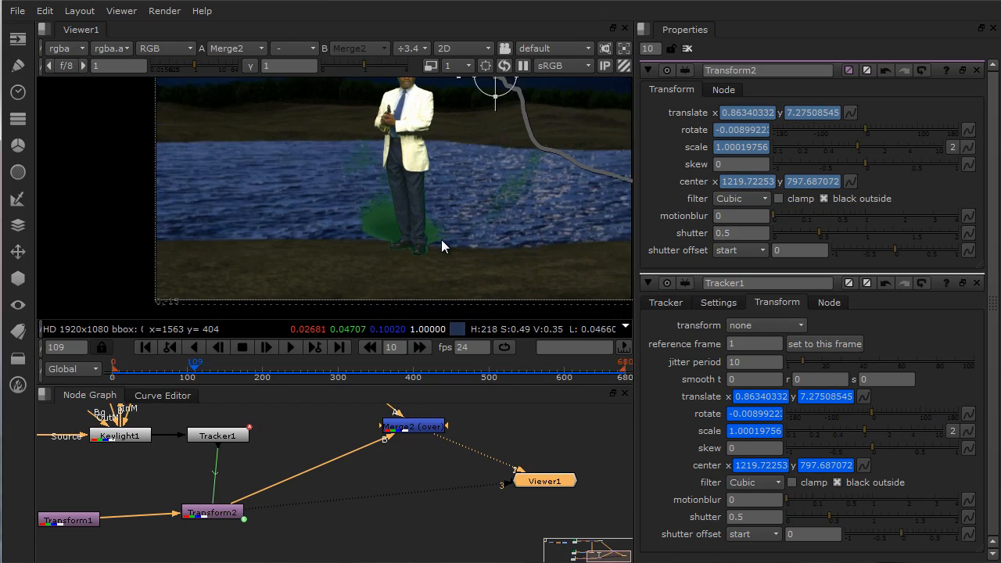
pyautogui.moveTo(393, 256); pyautogui.dragTo(390, 244, button='middle')
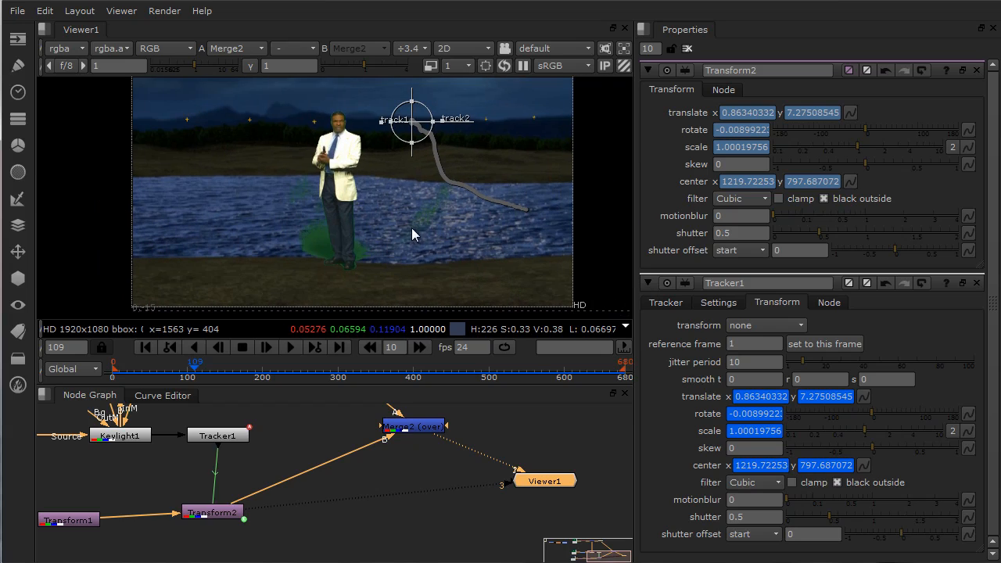
# Clear all open node properties and open only those of Keylight1.
pyautogui.moveTo(262, 463); pyautogui.dragTo(390, 515, button='middle')
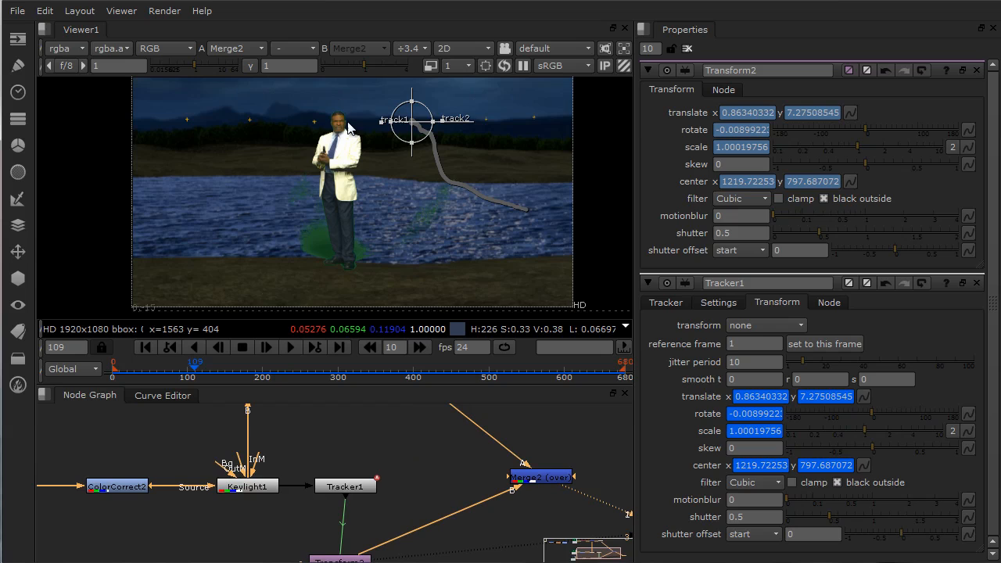
pyautogui.moveTo(375, 478); pyautogui.dragTo(413, 496, button='middle')
pyautogui.moveTo(389, 457); pyautogui.dragTo(437, 470, button='middle')
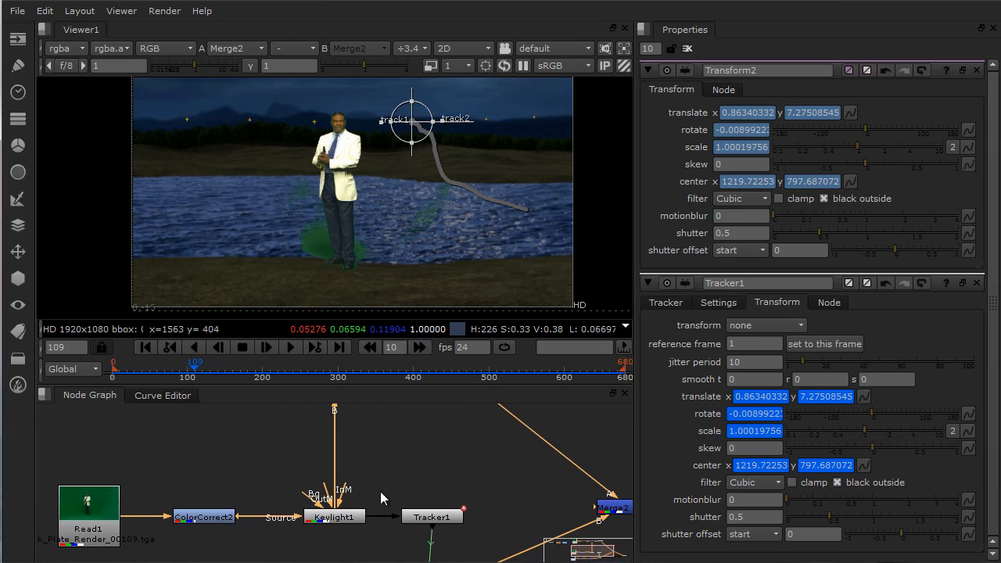
pyautogui.doubleClick(336, 522)
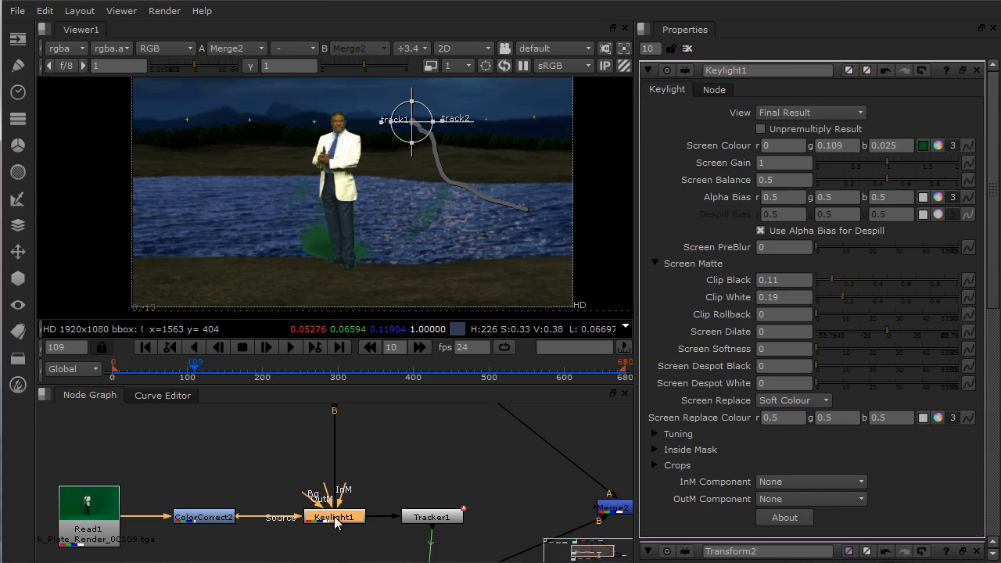
pyautogui.click(688, 49)
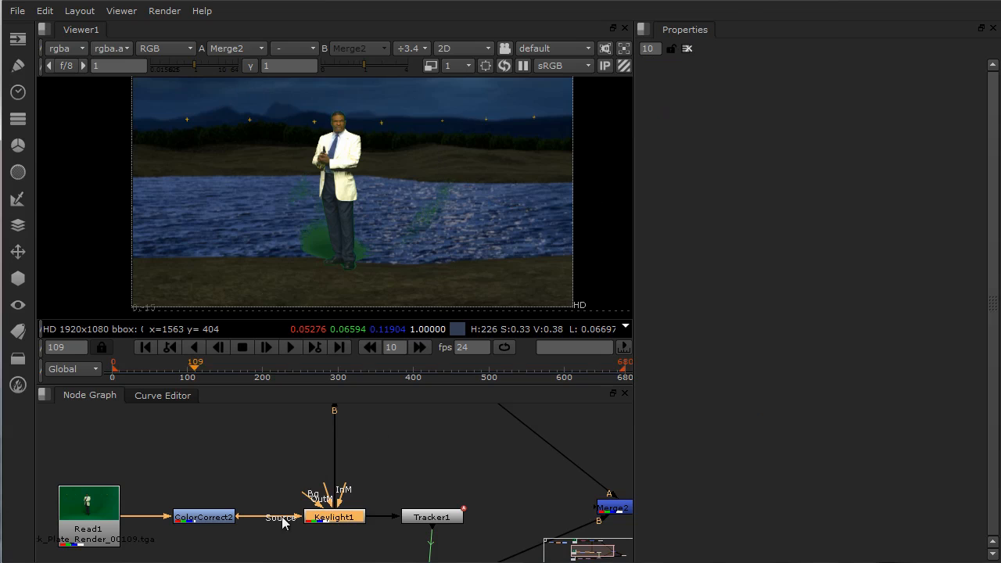
pyautogui.doubleClick(324, 519)
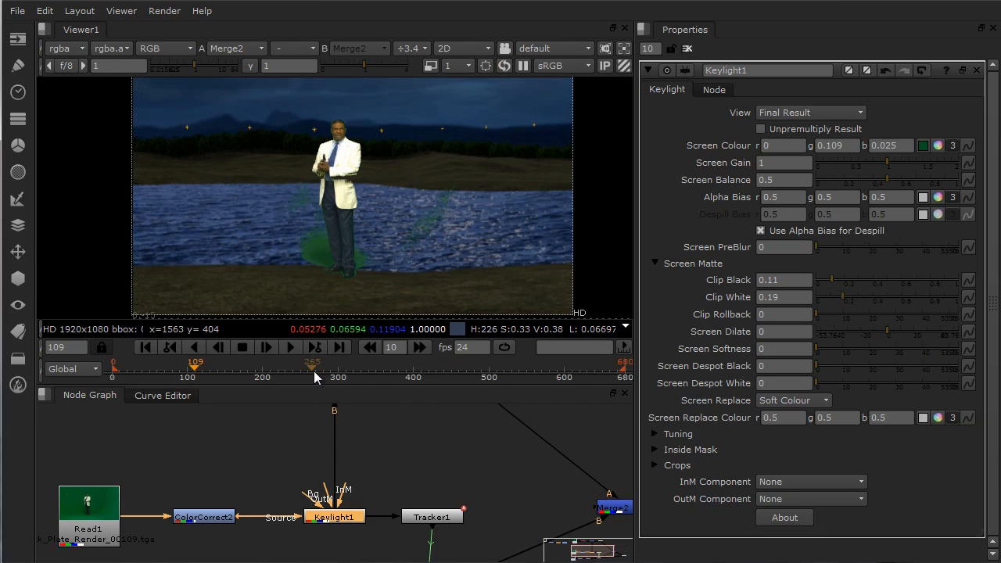
# Enlarge the viewer and scrub through frames 200 and 606 and back to 241 to check the composite's motion and key.
pyautogui.moveTo(198, 376); pyautogui.dragTo(265, 373)
pyautogui.scroll(-2, 420, 278)
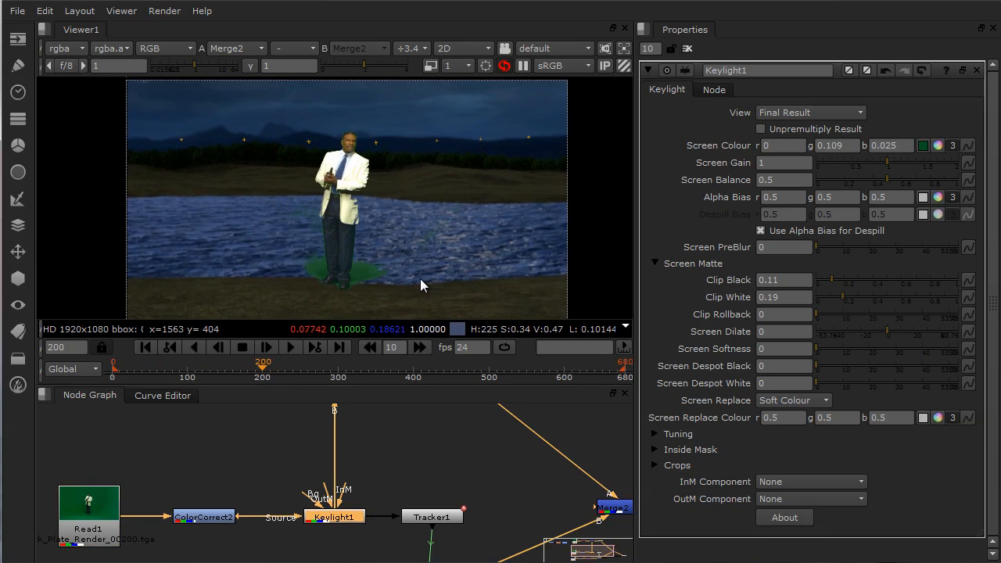
pyautogui.moveTo(420, 277); pyautogui.dragTo(419, 256, button='middle')
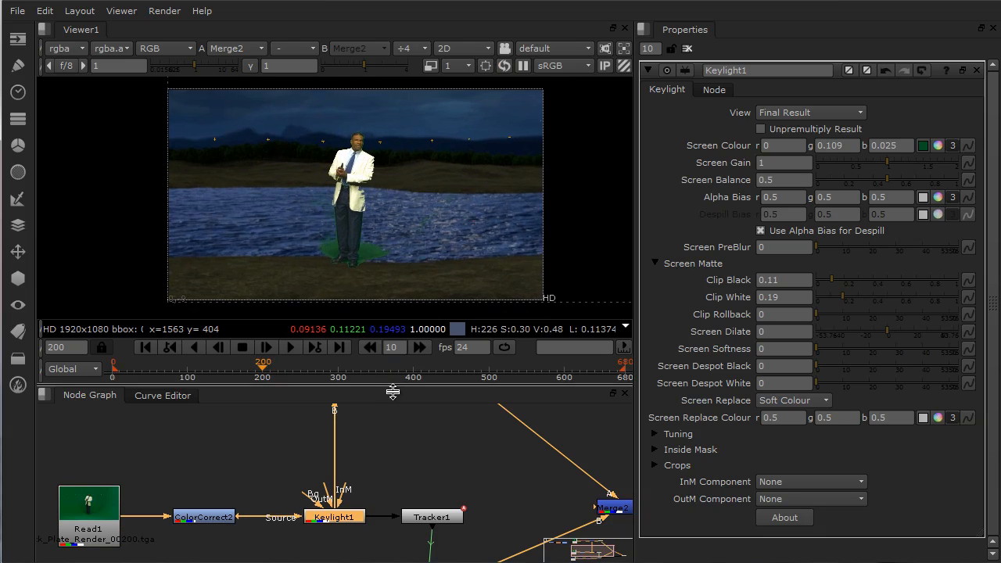
pyautogui.moveTo(395, 386); pyautogui.dragTo(454, 485)
pyautogui.moveTo(636, 319); pyautogui.dragTo(747, 322)
pyautogui.moveTo(503, 319); pyautogui.dragTo(502, 303, button='middle')
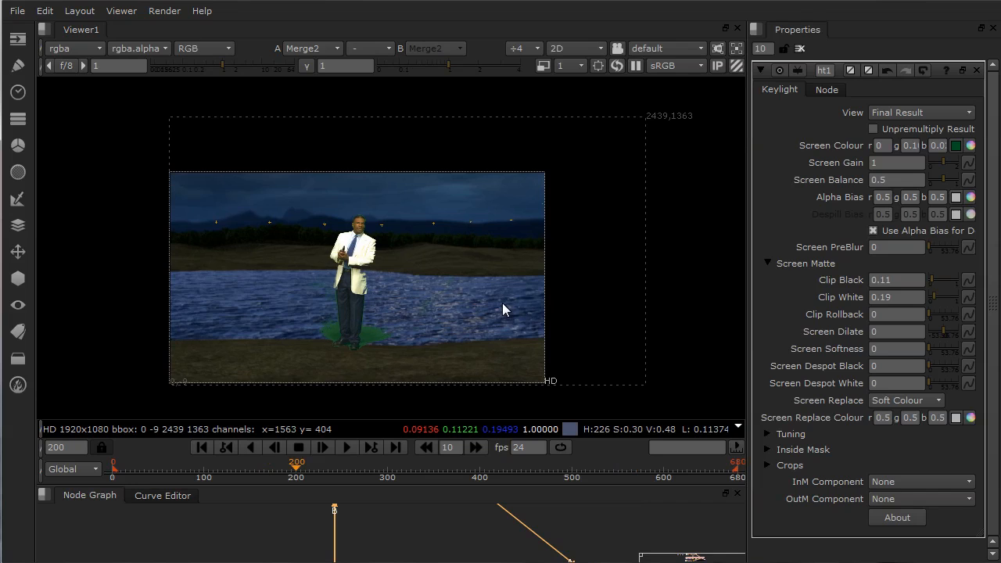
pyautogui.press('f')
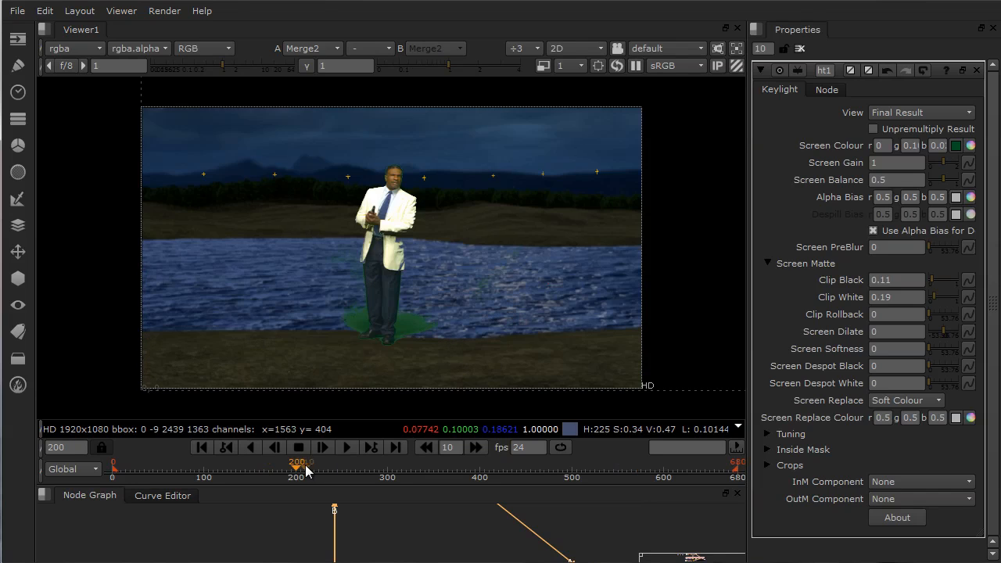
pyautogui.moveTo(297, 469); pyautogui.dragTo(670, 470)
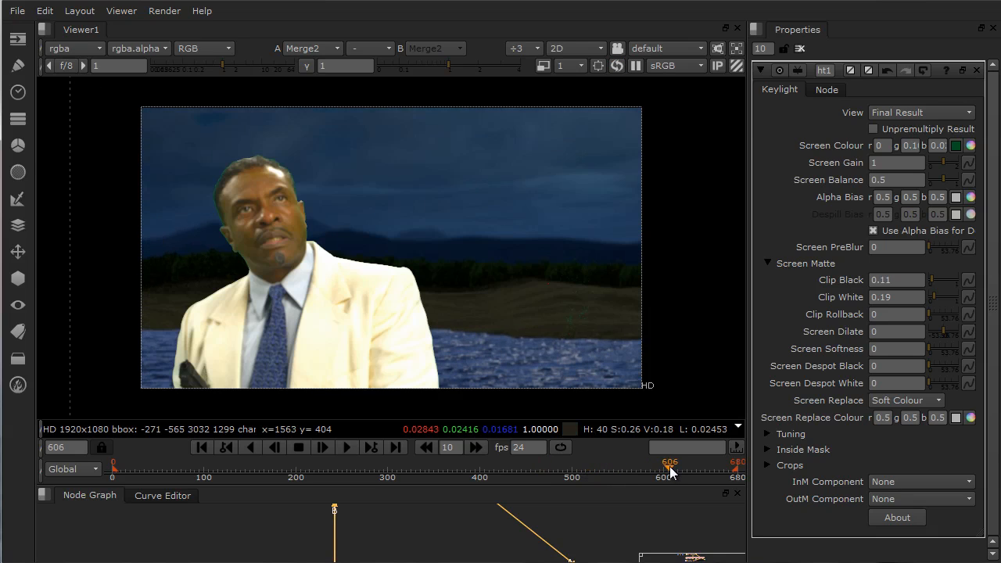
pyautogui.moveTo(671, 470); pyautogui.dragTo(337, 468)
# Resize the workspace to give the node graph more height and the Keylight1 properties more width.
pyautogui.moveTo(451, 363)
pyautogui.mouseDown(button='middle')
pyautogui.moveTo(457, 351)
pyautogui.moveTo(440, 366)
pyautogui.mouseUp(button='middle')
pyautogui.moveTo(474, 485); pyautogui.dragTo(474, 353)
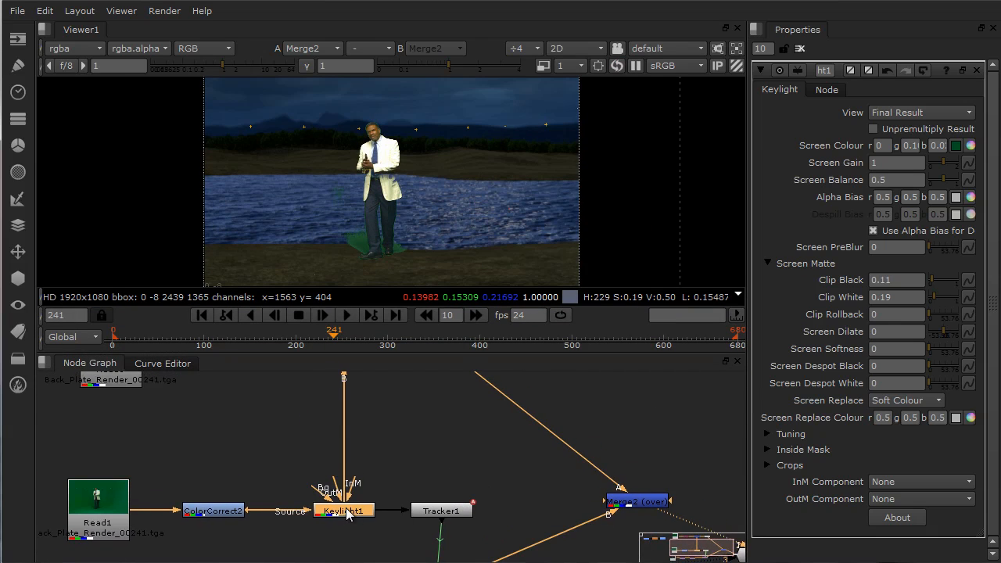
pyautogui.moveTo(747, 348); pyautogui.dragTo(591, 348)
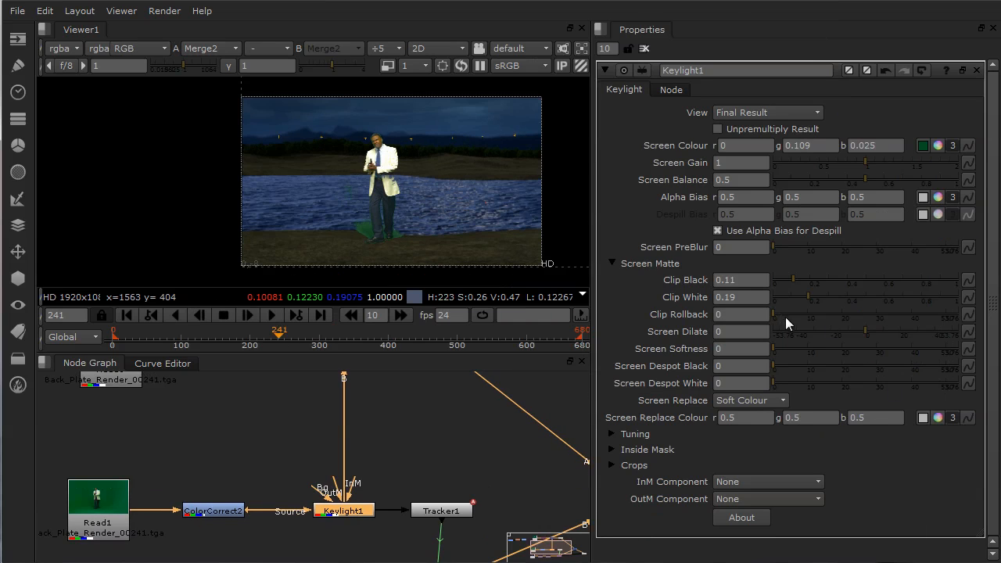
# Try a Screen Dilate of -20.5 on Keylight1's matte and undo it.
pyautogui.click(829, 330)
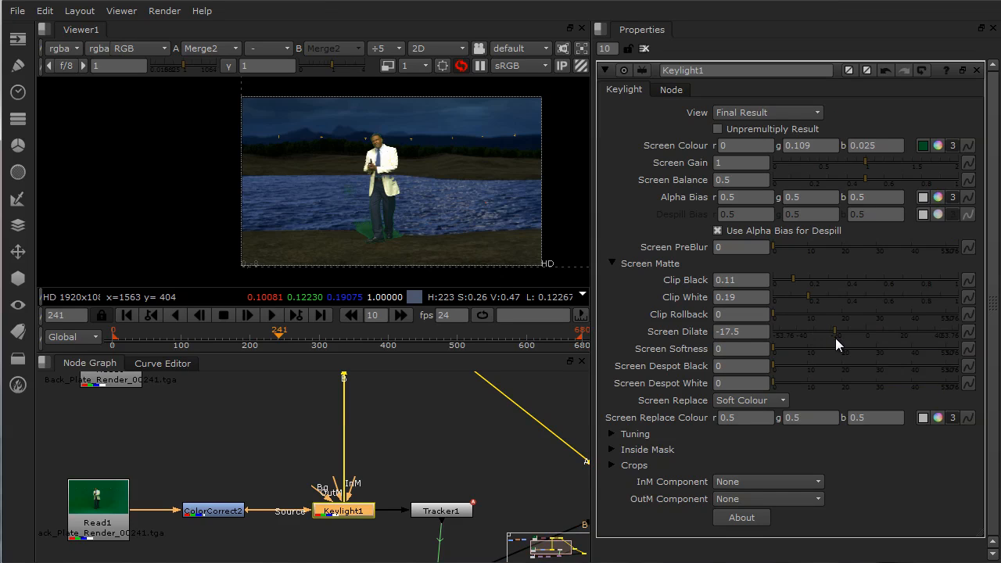
pyautogui.moveTo(836, 338); pyautogui.dragTo(829, 337)
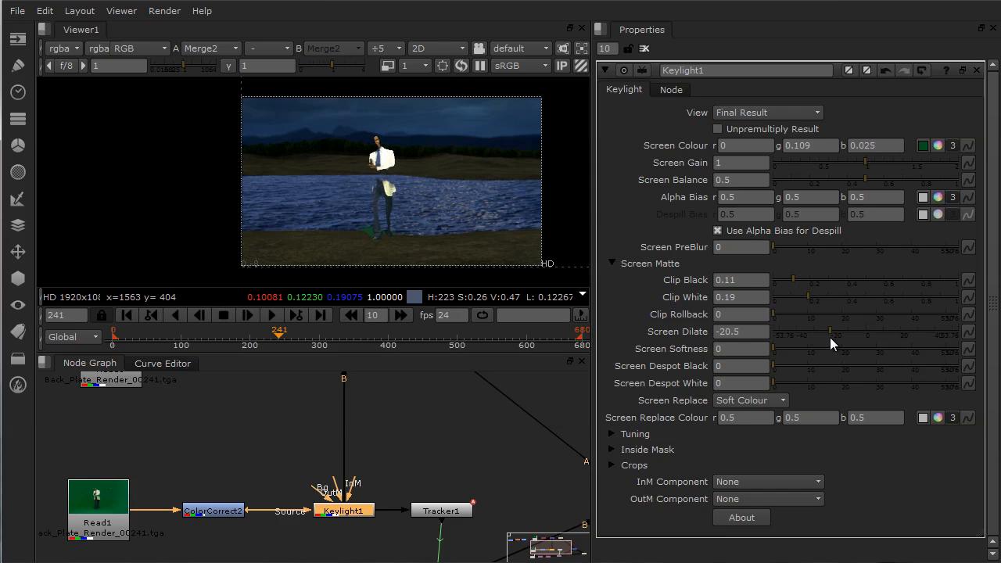
pyautogui.hotkey('ctrl', 'z')
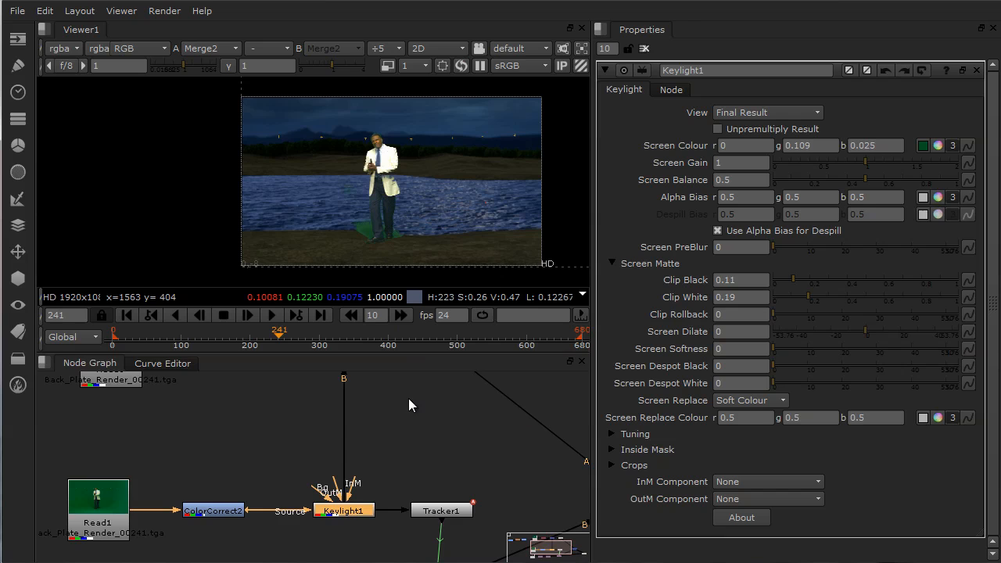
# Enlarge the viewer around the man and raise Keylight1's Clip White to 0.475 to reduce the green residue at his feet.
pyautogui.moveTo(418, 353); pyautogui.dragTo(414, 526)
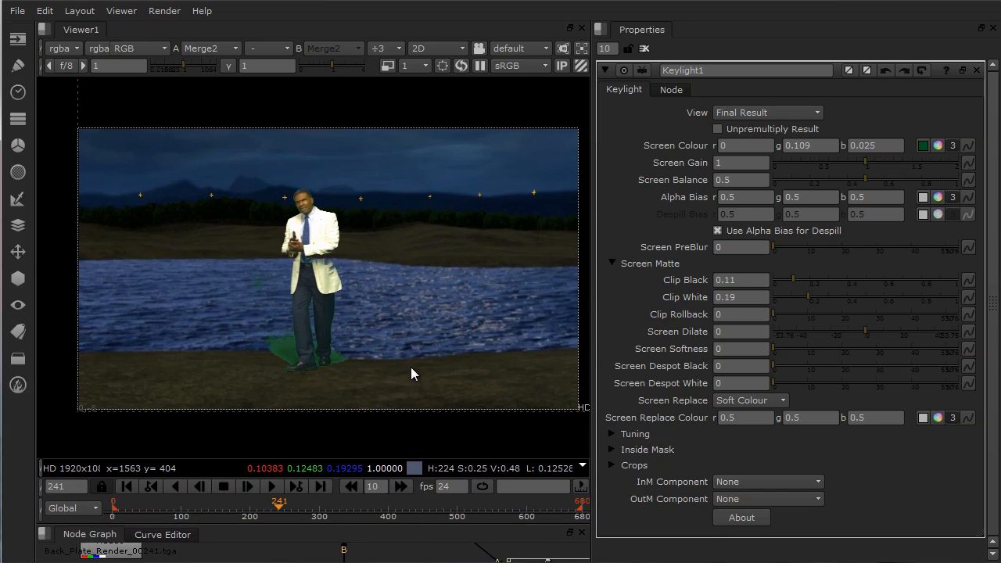
pyautogui.scroll(2, 411, 367)
pyautogui.moveTo(327, 336); pyautogui.dragTo(447, 368, button='middle')
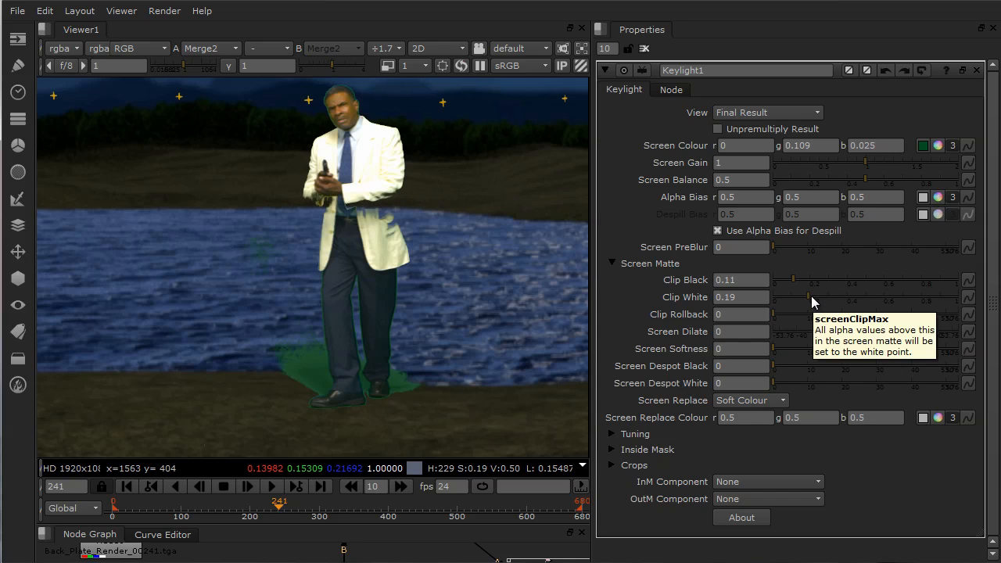
pyautogui.moveTo(812, 295); pyautogui.dragTo(861, 302)
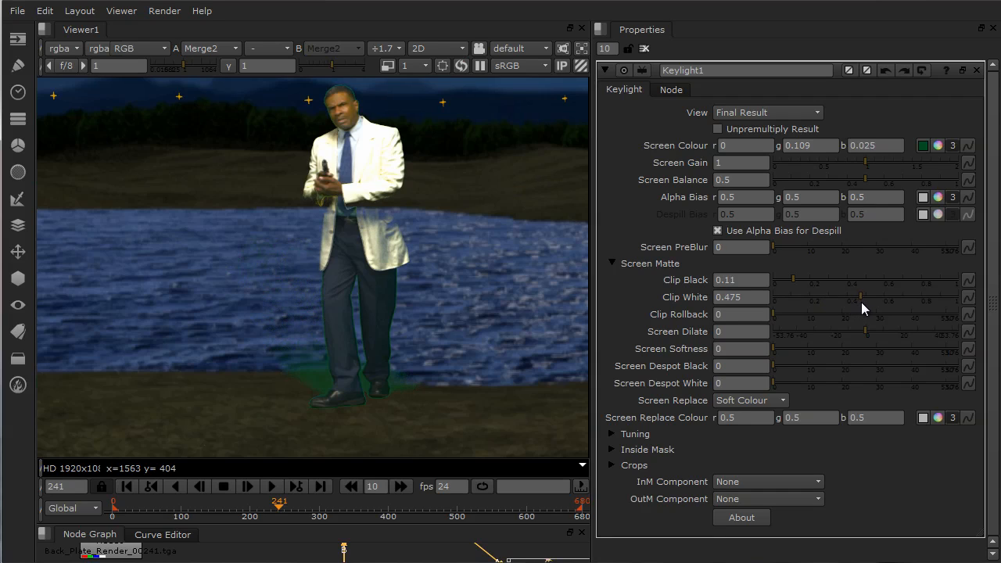
# Give the node graph more height and set Keylight1's View to Combined Matte.
pyautogui.click(781, 111)
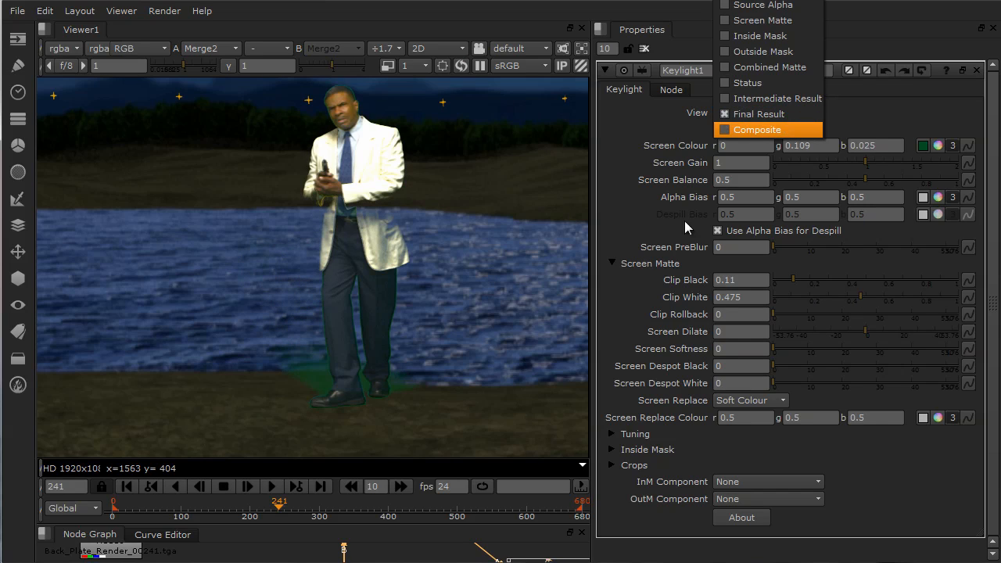
pyautogui.moveTo(400, 523); pyautogui.dragTo(430, 381)
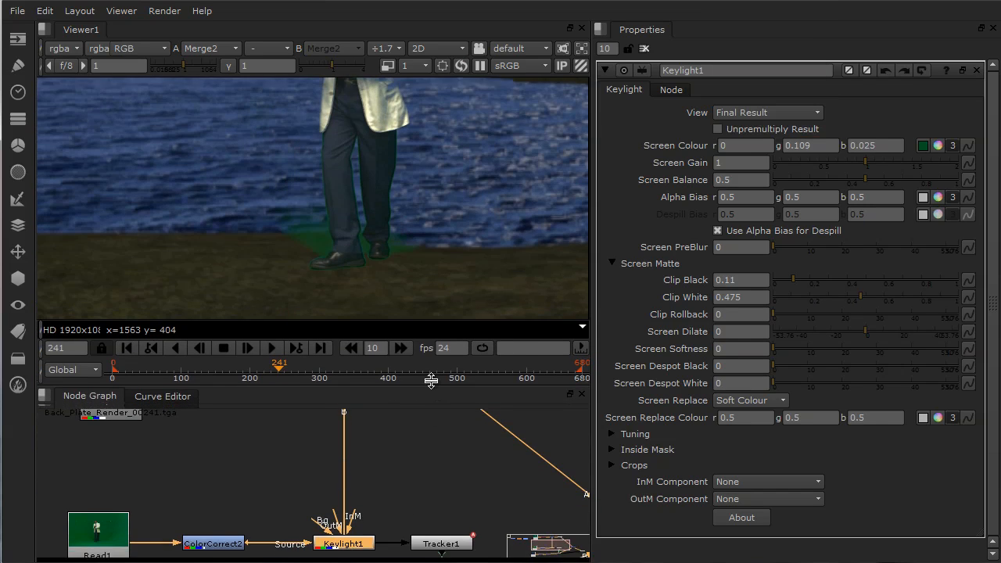
pyautogui.moveTo(429, 465)
pyautogui.mouseDown(button='middle')
pyautogui.moveTo(431, 404)
pyautogui.moveTo(436, 470)
pyautogui.mouseUp(button='middle')
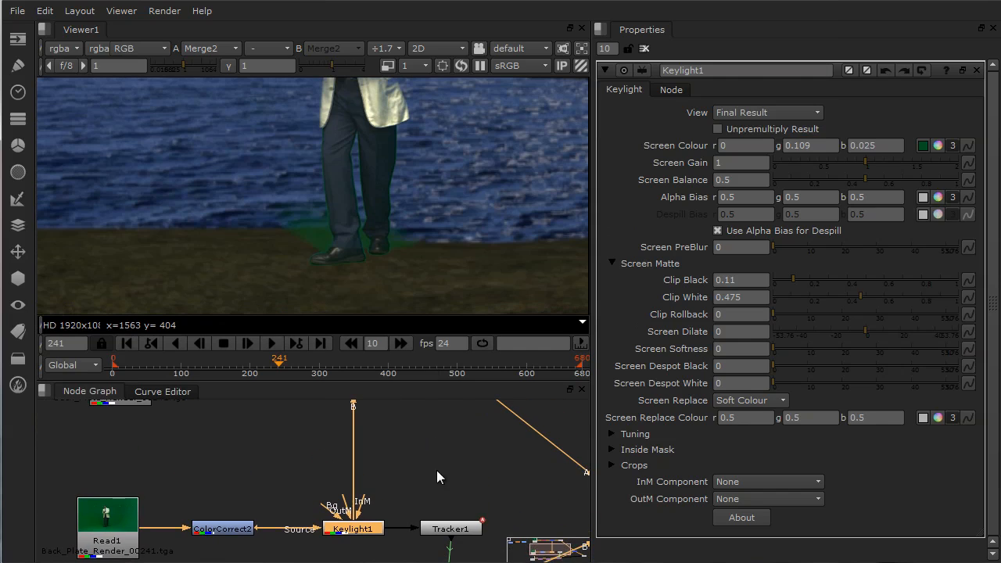
pyautogui.click(780, 113)
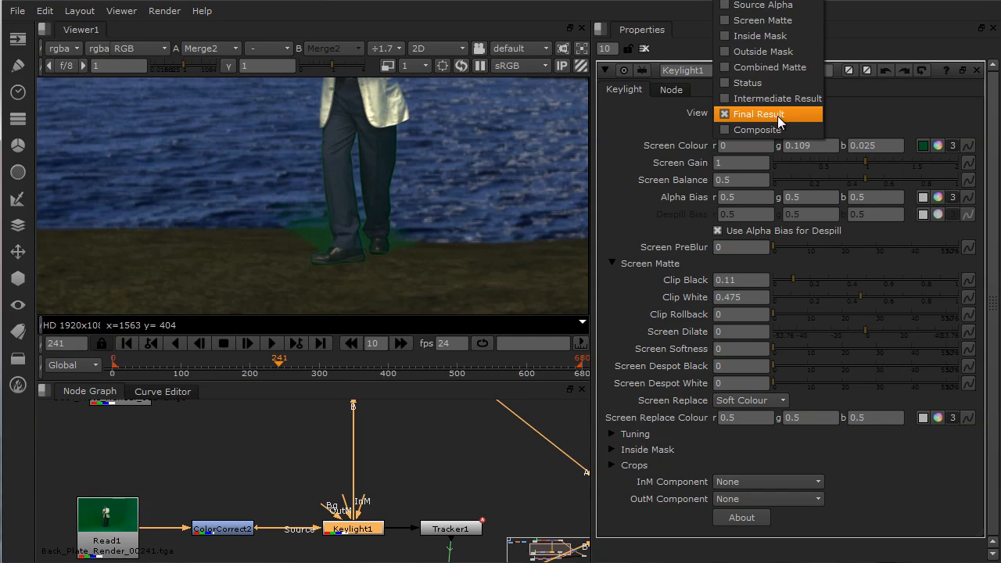
pyautogui.click(775, 67)
pyautogui.moveTo(439, 450); pyautogui.dragTo(439, 522, button='middle')
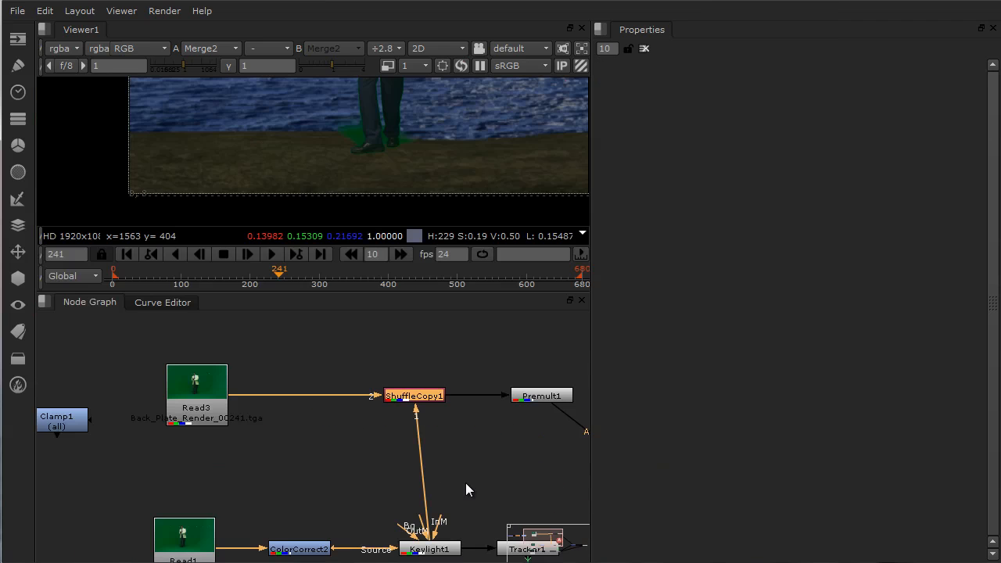
# Align the ShuffleCopy1 node directly above Keylight1 in the node graph.
pyautogui.moveTo(458, 485); pyautogui.dragTo(404, 454, button='middle')
pyautogui.scroll(-1, 407, 441)
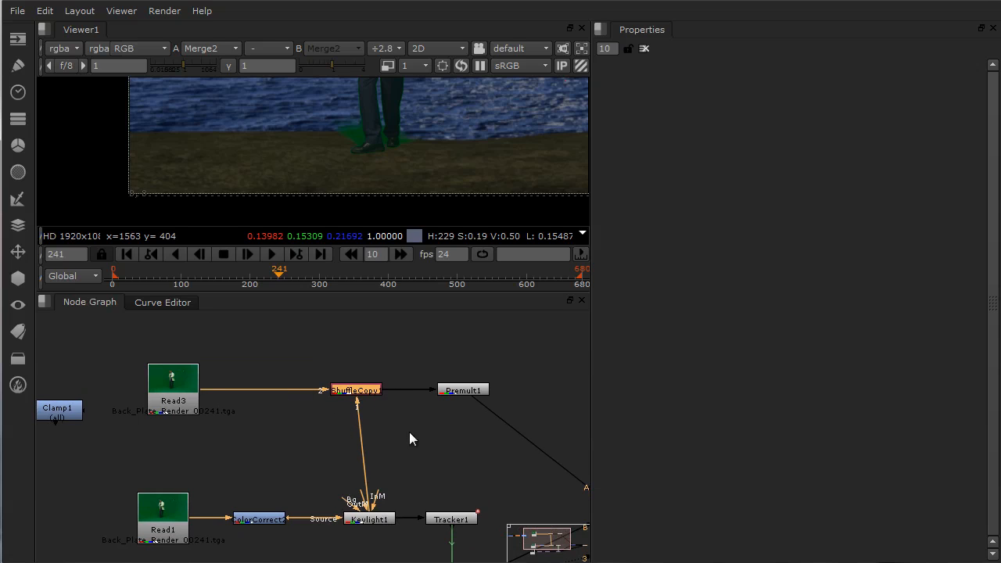
pyautogui.moveTo(432, 456); pyautogui.dragTo(424, 452, button='middle')
pyautogui.moveTo(421, 491); pyautogui.dragTo(445, 485, button='middle')
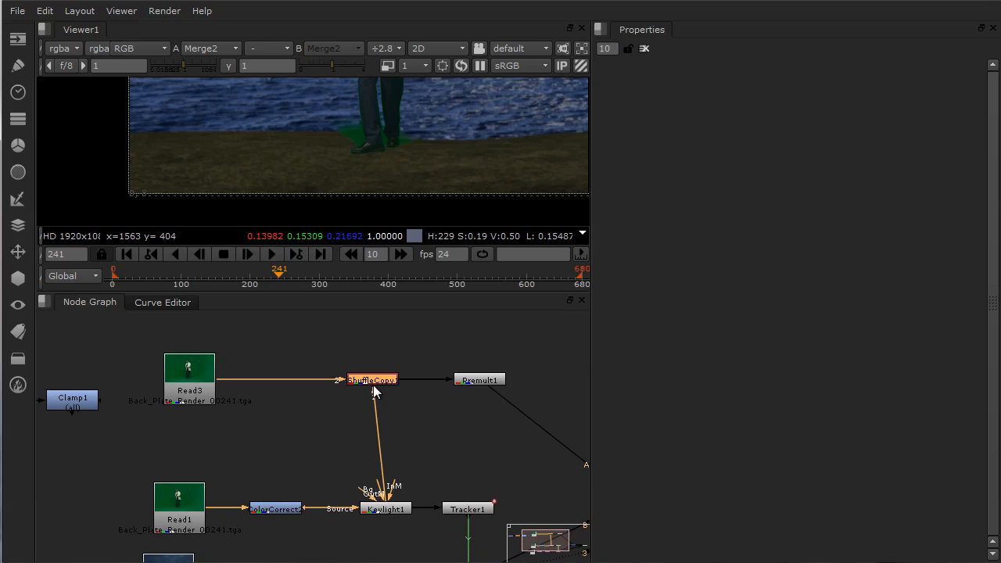
pyautogui.moveTo(370, 380); pyautogui.dragTo(379, 386)
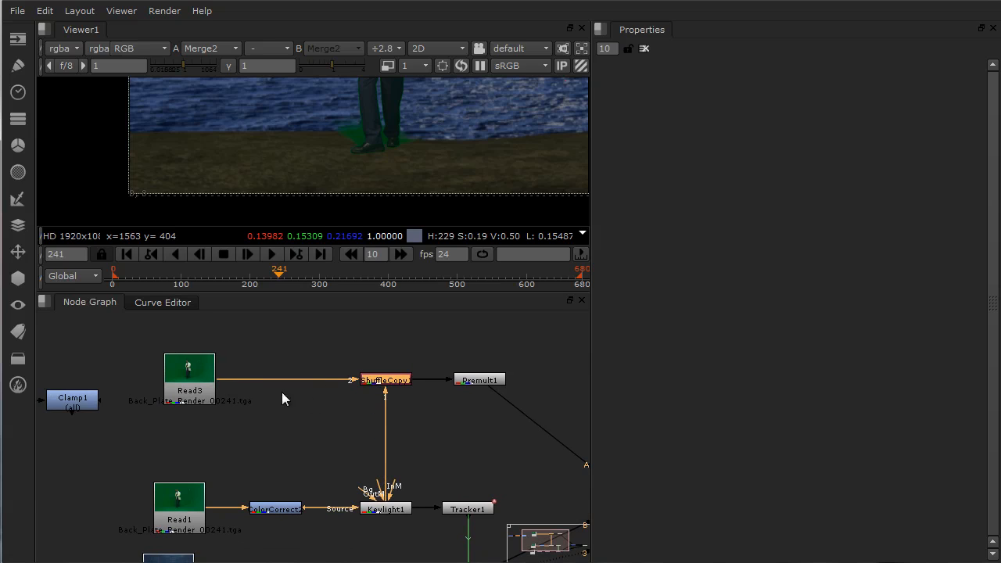
pyautogui.moveTo(282, 393); pyautogui.dragTo(265, 425, button='middle')
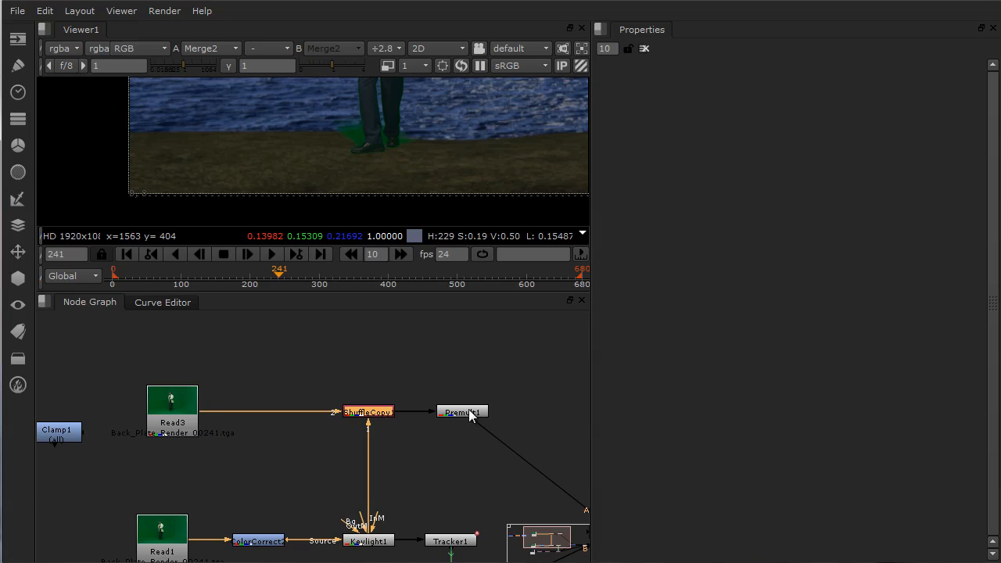
pyautogui.moveTo(355, 475); pyautogui.dragTo(346, 406, button='middle')
pyautogui.moveTo(368, 357); pyautogui.dragTo(384, 375, button='middle')
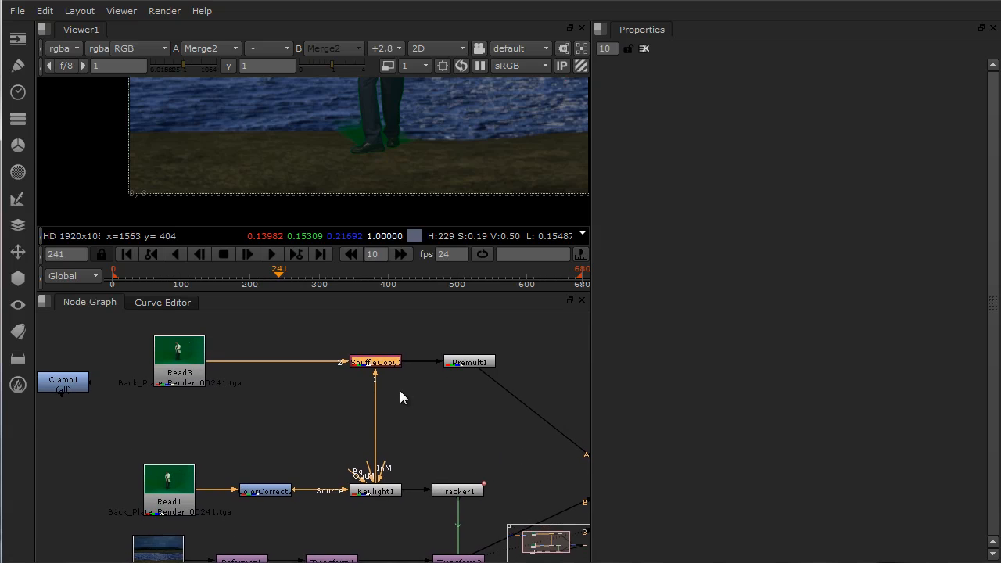
# Open ShuffleCopy1's properties and take the output alpha from the blue channel of input 1.
pyautogui.doubleClick(379, 360)
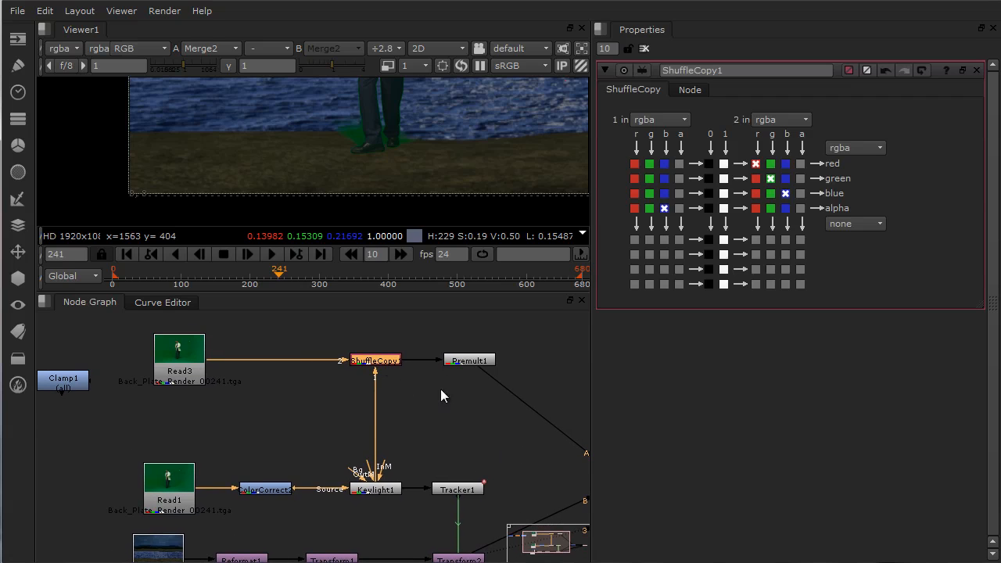
pyautogui.click(663, 207)
pyautogui.moveTo(270, 387); pyautogui.dragTo(275, 408, button='middle')
# Enlarge the viewer and check the alpha channel of the Merge2 composite before returning to full colour.
pyautogui.moveTo(400, 294); pyautogui.dragTo(401, 452)
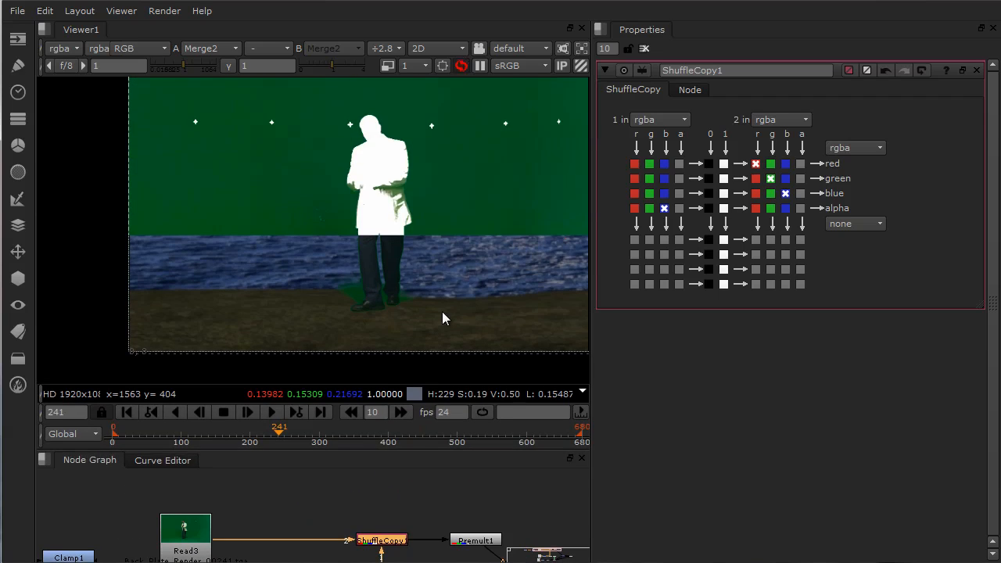
pyautogui.press('a')
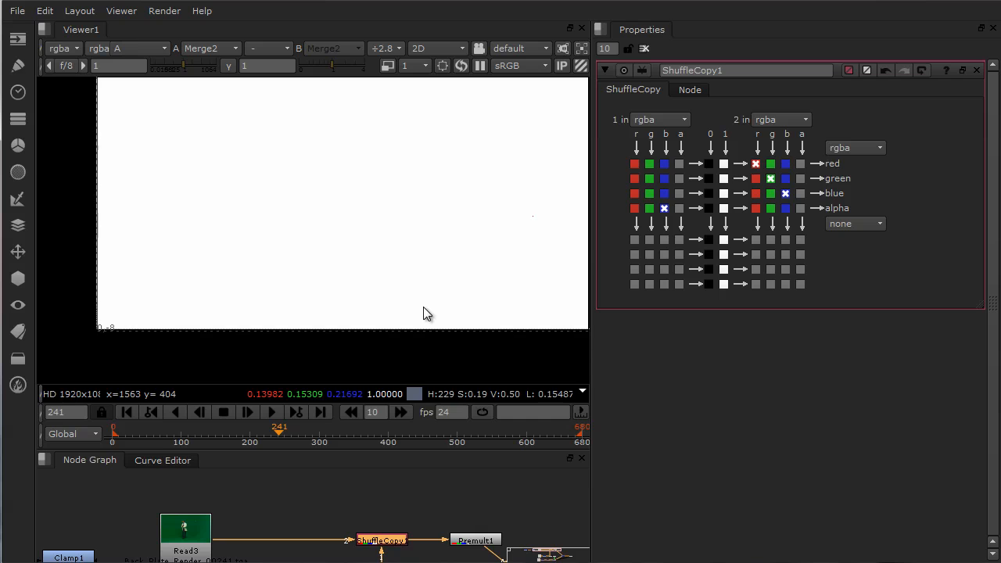
pyautogui.press('a')
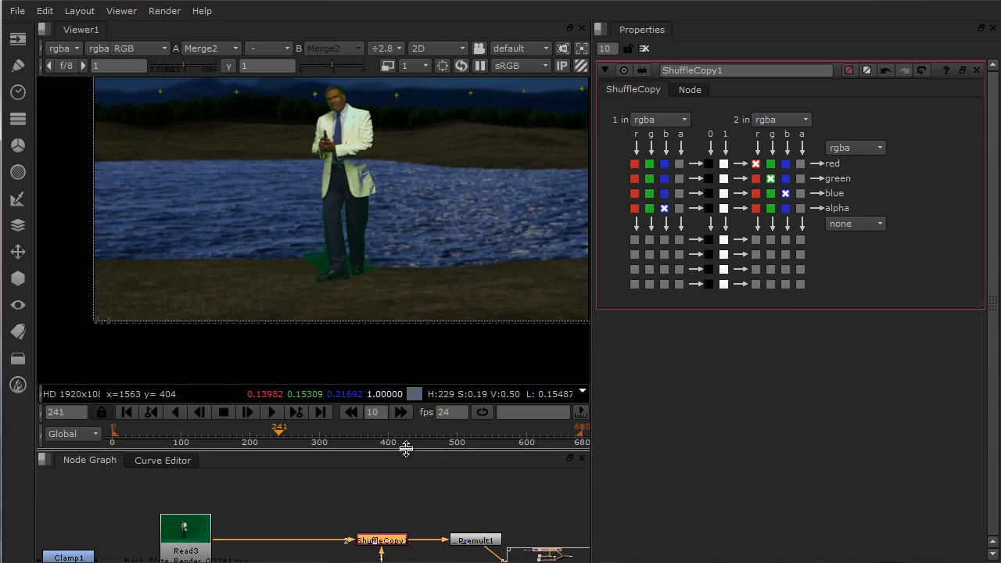
# Enlarge the node graph, move the Viewer1 node slightly higher and display Premult1's output in the viewer.
pyautogui.moveTo(406, 455); pyautogui.dragTo(406, 331)
pyautogui.moveTo(445, 402)
pyautogui.mouseDown(button='middle')
pyautogui.moveTo(335, 358)
pyautogui.moveTo(290, 384)
pyautogui.mouseUp(button='middle')
pyautogui.moveTo(371, 398)
pyautogui.mouseDown(button='middle')
pyautogui.moveTo(294, 388)
pyautogui.moveTo(286, 375)
pyautogui.mouseUp(button='middle')
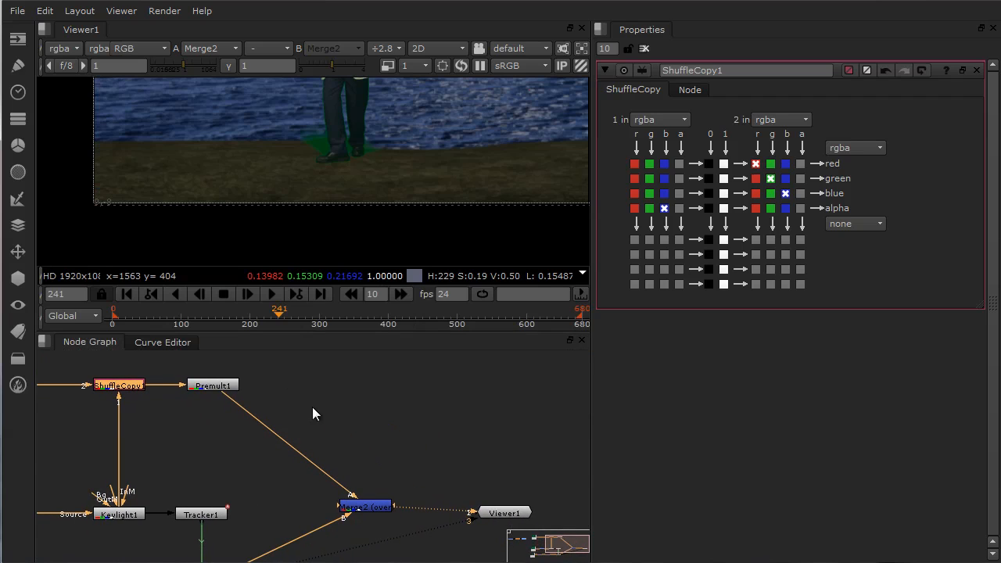
pyautogui.moveTo(499, 511); pyautogui.dragTo(507, 477)
pyautogui.moveTo(314, 391); pyautogui.dragTo(388, 436, button='middle')
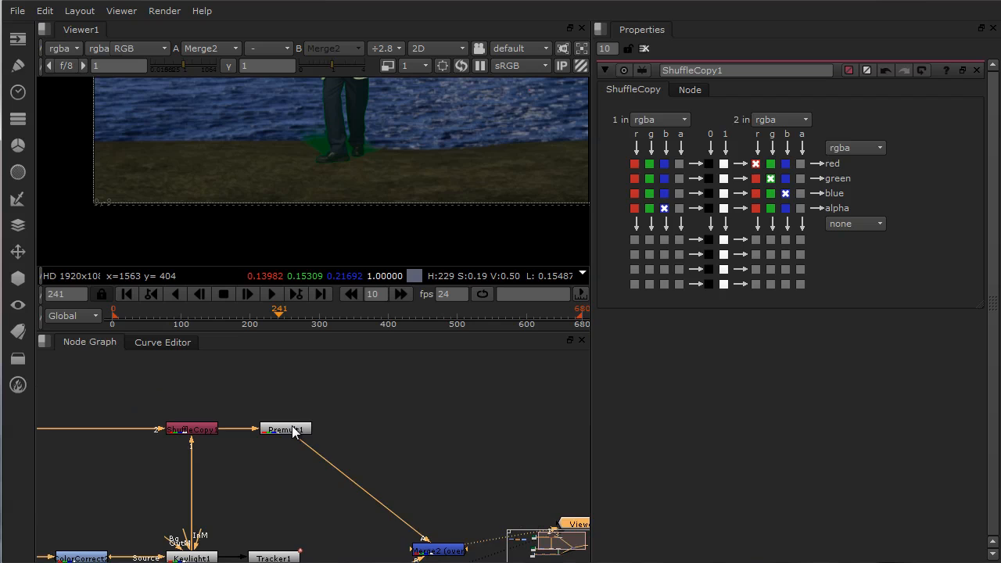
pyautogui.click(291, 429)
pyautogui.press('1')
pyautogui.click(383, 442)
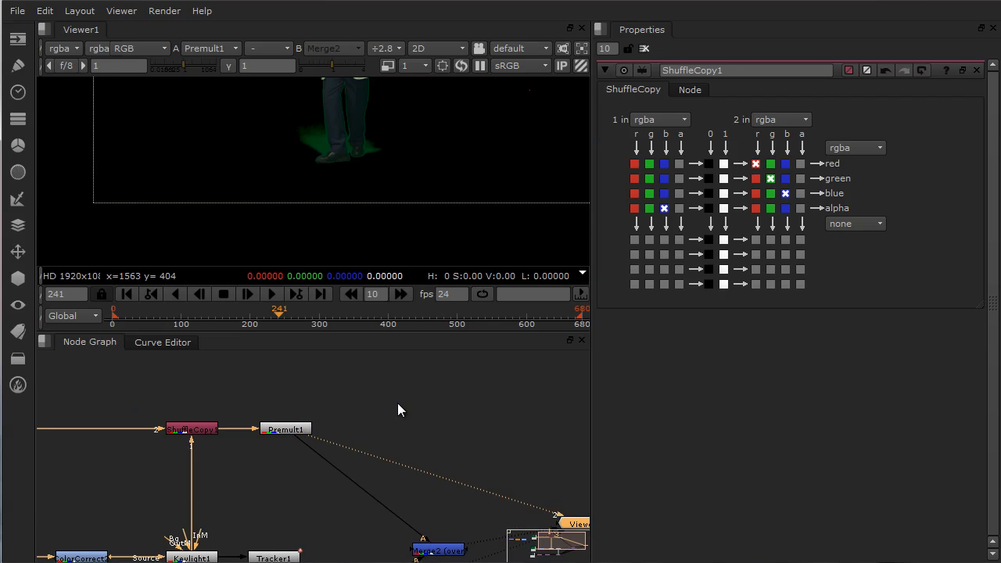
# Inspect Premult1's alpha channel with the whole man in view and return to the colour display.
pyautogui.moveTo(424, 333); pyautogui.dragTo(461, 458)
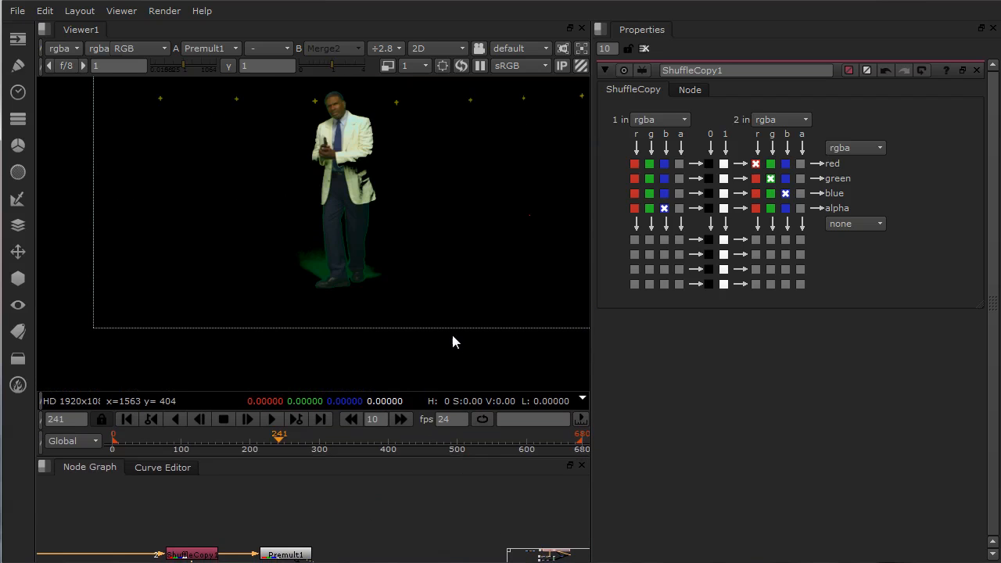
pyautogui.press('a')
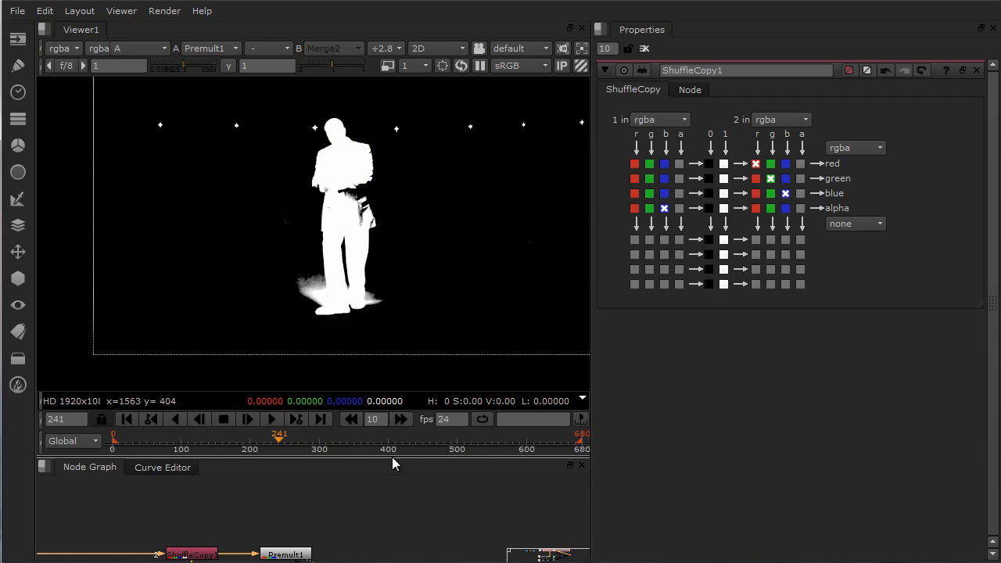
pyautogui.moveTo(400, 456); pyautogui.dragTo(404, 370)
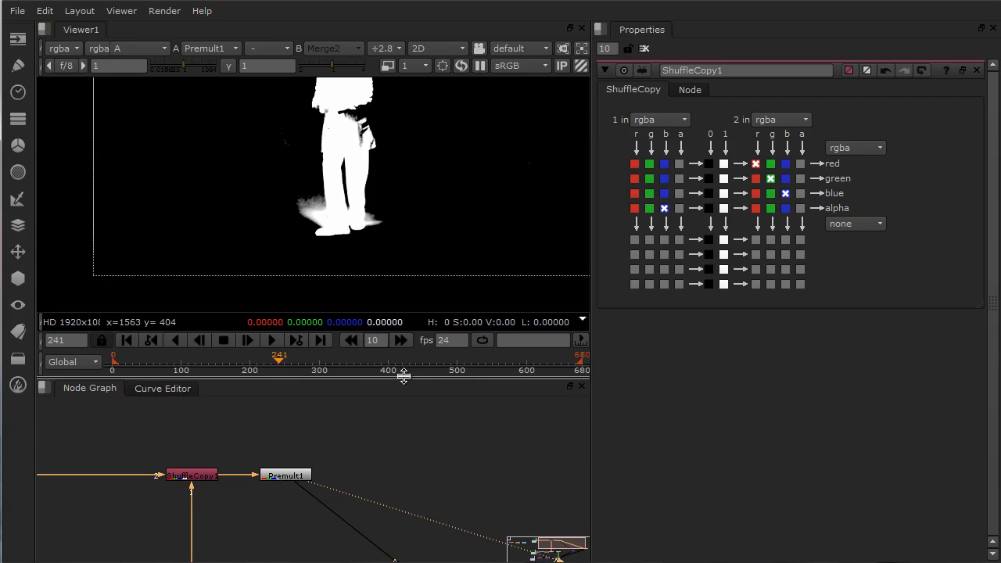
pyautogui.press('a')
# Display the Merge2 composite in the viewer again.
pyautogui.moveTo(419, 460); pyautogui.dragTo(380, 456, button='middle')
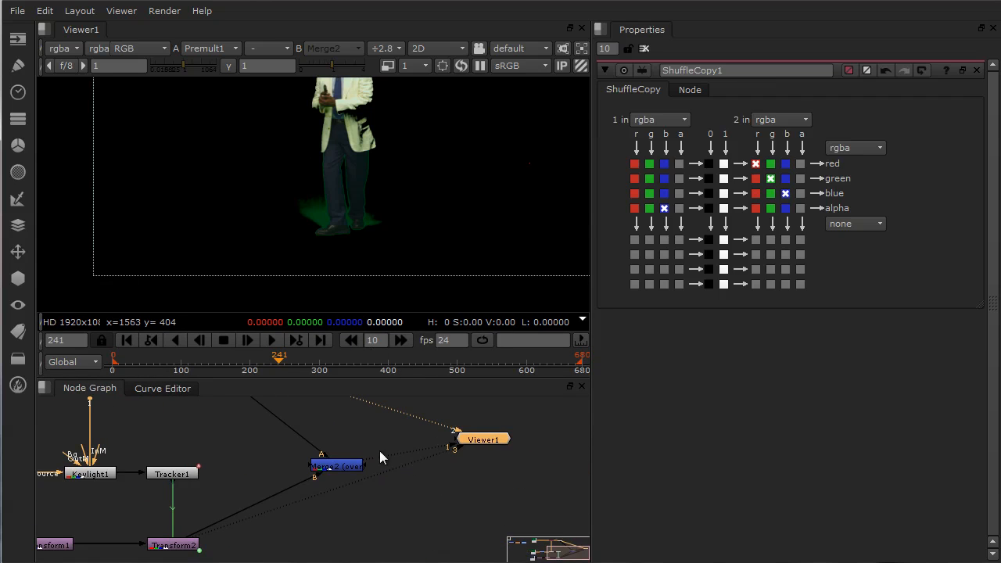
pyautogui.click(354, 469)
pyautogui.press('1')
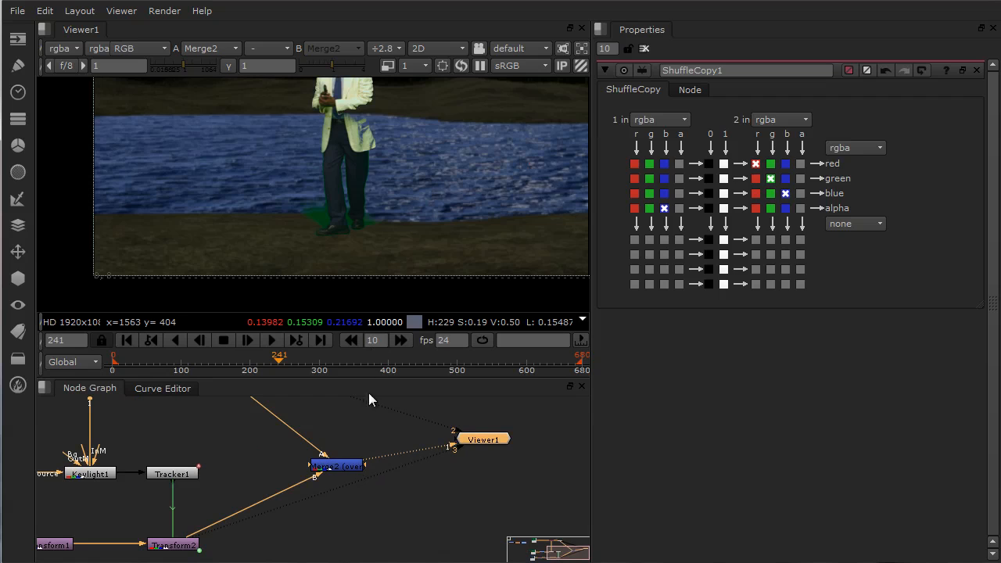
# Locate the Keylight1 node in the node graph and open its properties.
pyautogui.moveTo(231, 478); pyautogui.dragTo(481, 536, button='middle')
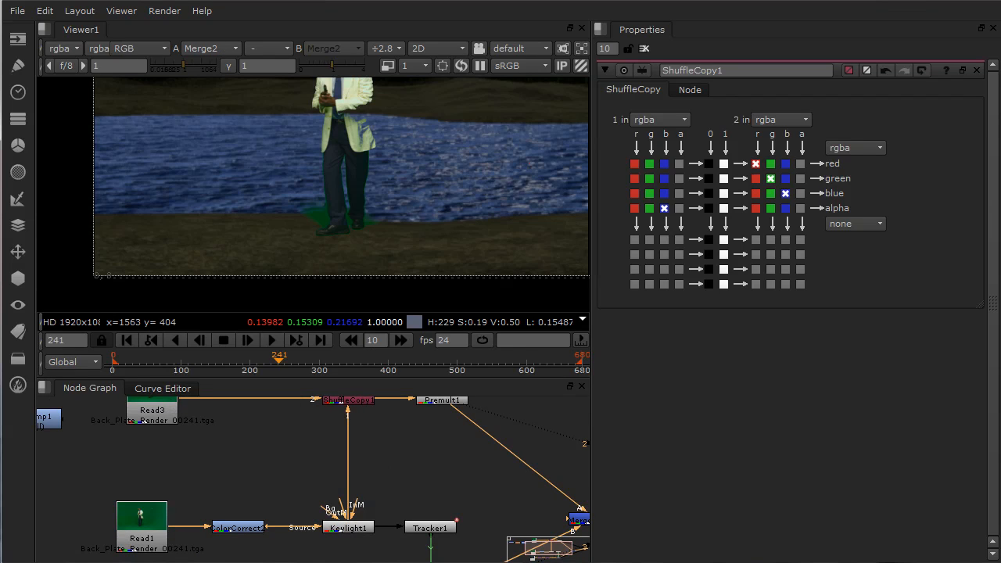
pyautogui.moveTo(279, 497); pyautogui.dragTo(223, 502, button='middle')
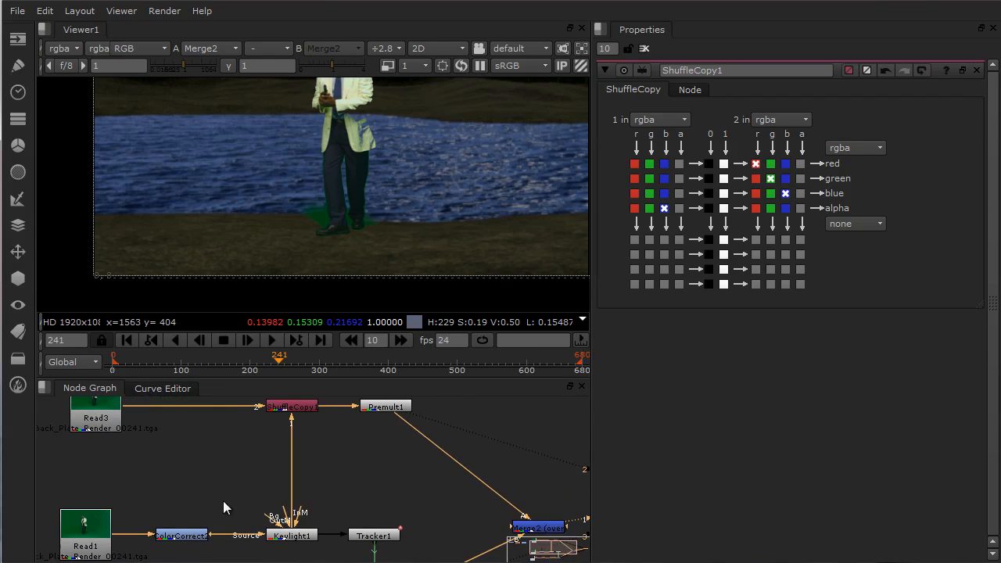
pyautogui.scroll(-1, 270, 486)
pyautogui.moveTo(278, 479); pyautogui.dragTo(287, 508, button='middle')
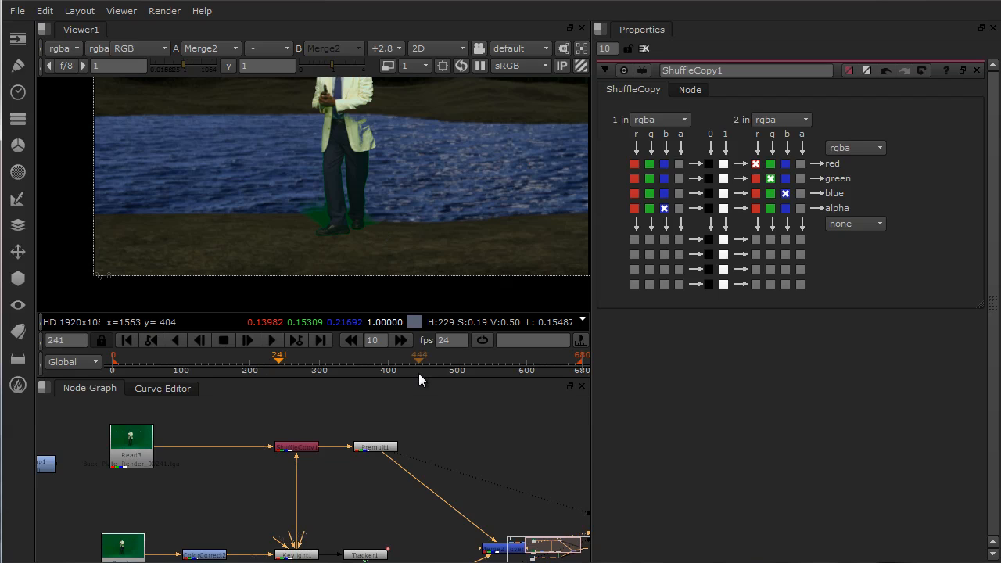
pyautogui.moveTo(423, 474); pyautogui.dragTo(424, 455, button='middle')
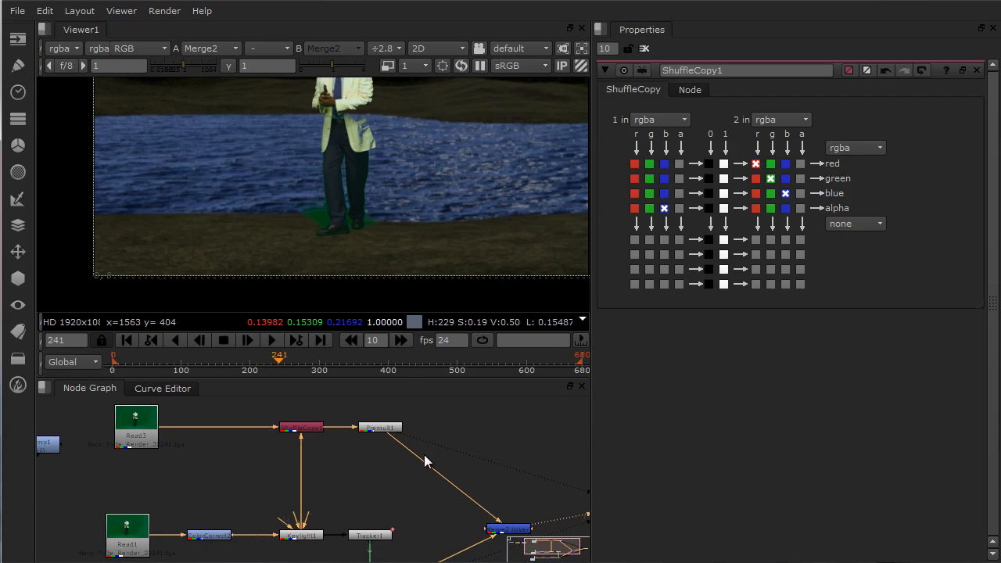
pyautogui.click(300, 535)
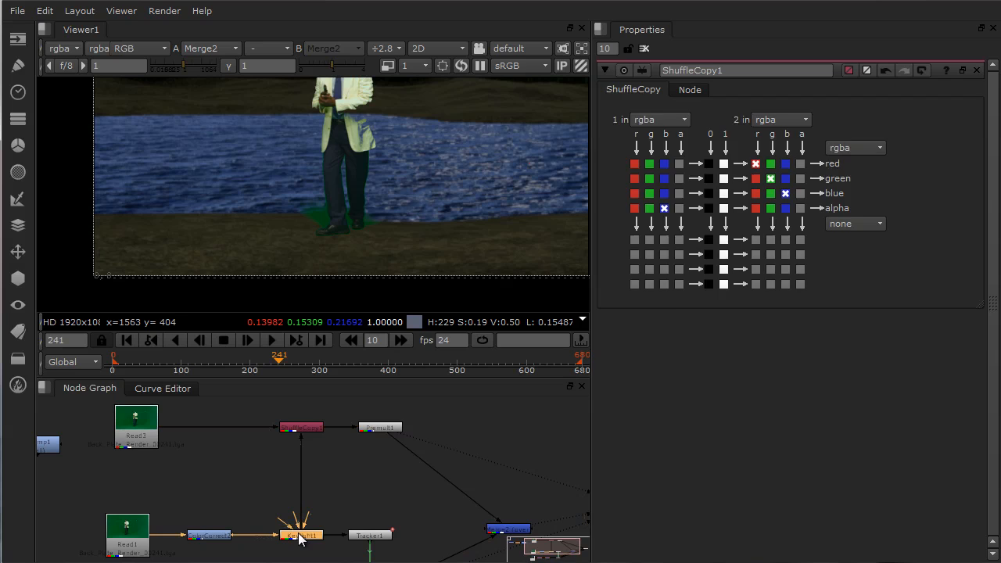
pyautogui.doubleClick(299, 535)
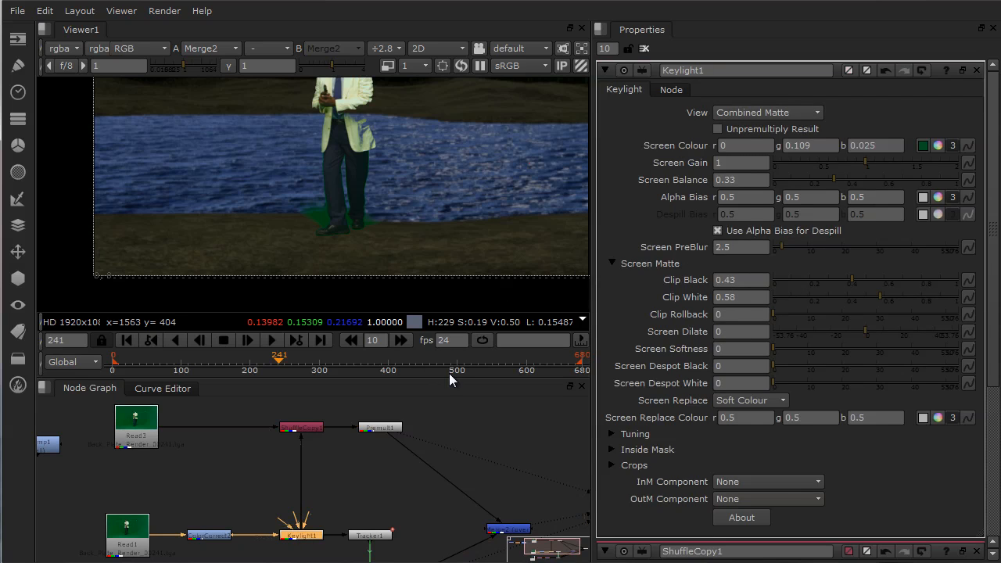
# Examine the composite closely for the man's matte edges, the green at his feet and the tracking markers.
pyautogui.moveTo(450, 376); pyautogui.dragTo(451, 442)
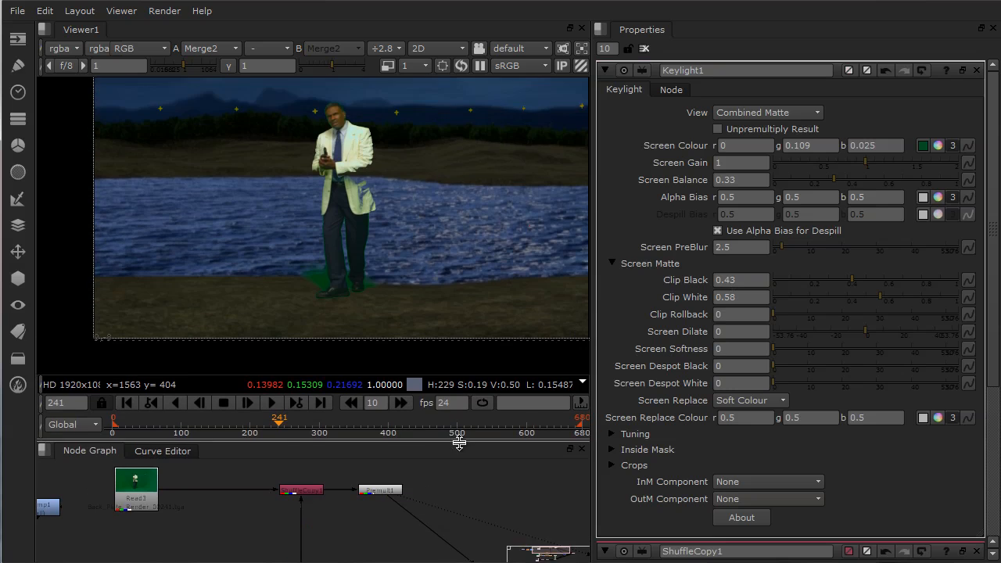
pyautogui.moveTo(451, 257); pyautogui.dragTo(459, 278, button='middle')
pyautogui.scroll(3, 470, 289)
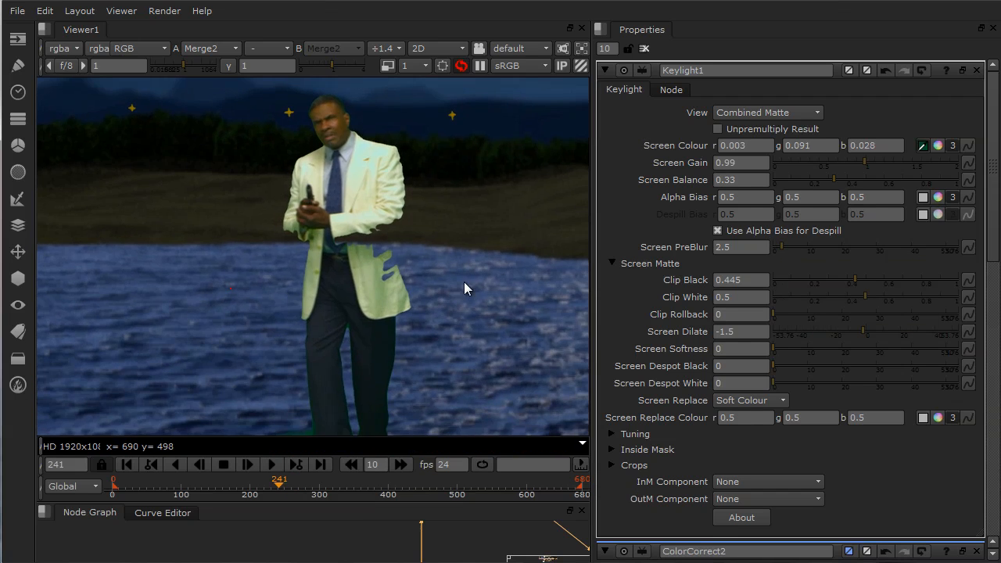
pyautogui.scroll(-2, 466, 284)
pyautogui.moveTo(472, 266); pyautogui.dragTo(500, 287, button='middle')
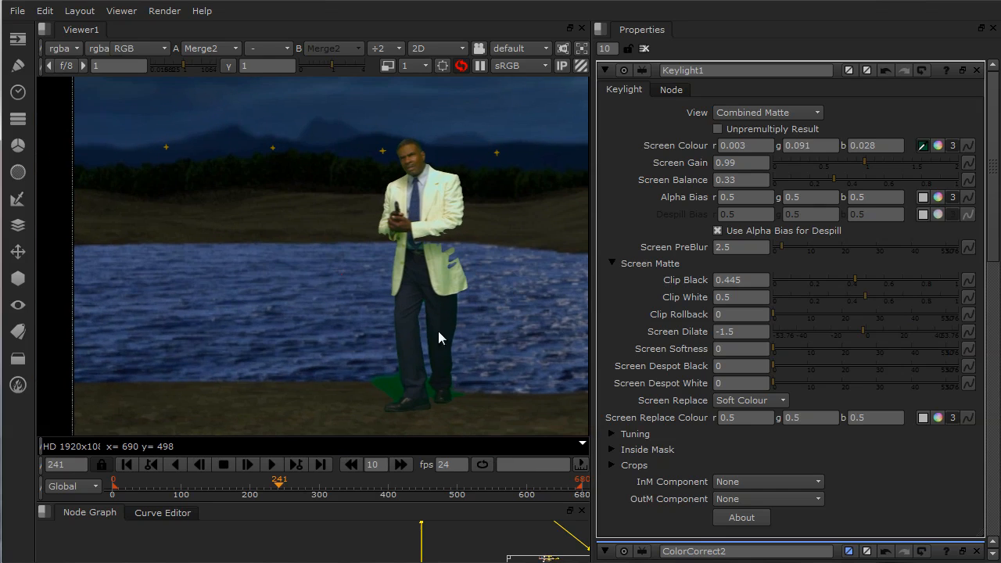
pyautogui.moveTo(459, 505); pyautogui.dragTo(492, 346)
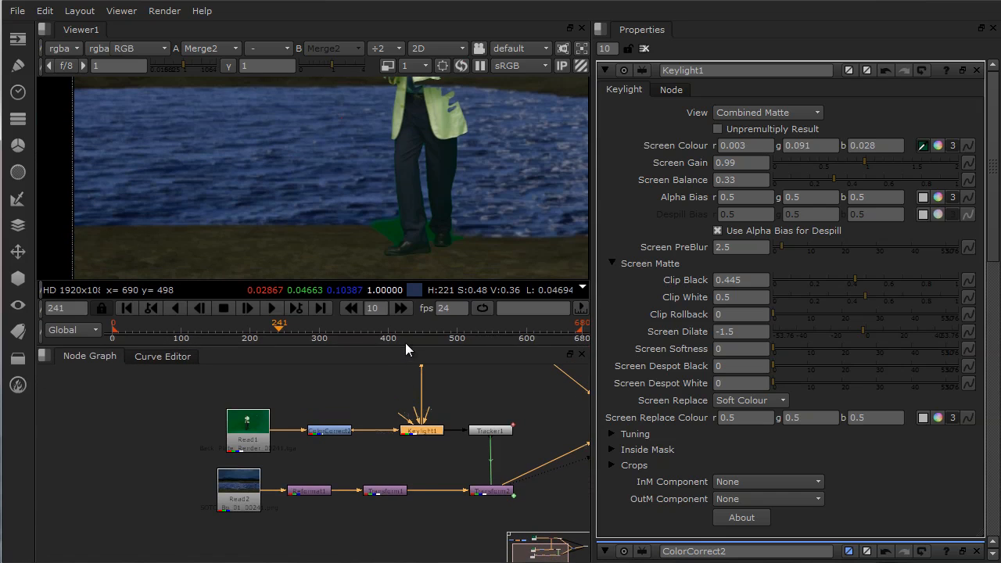
pyautogui.moveTo(409, 346); pyautogui.dragTo(408, 472)
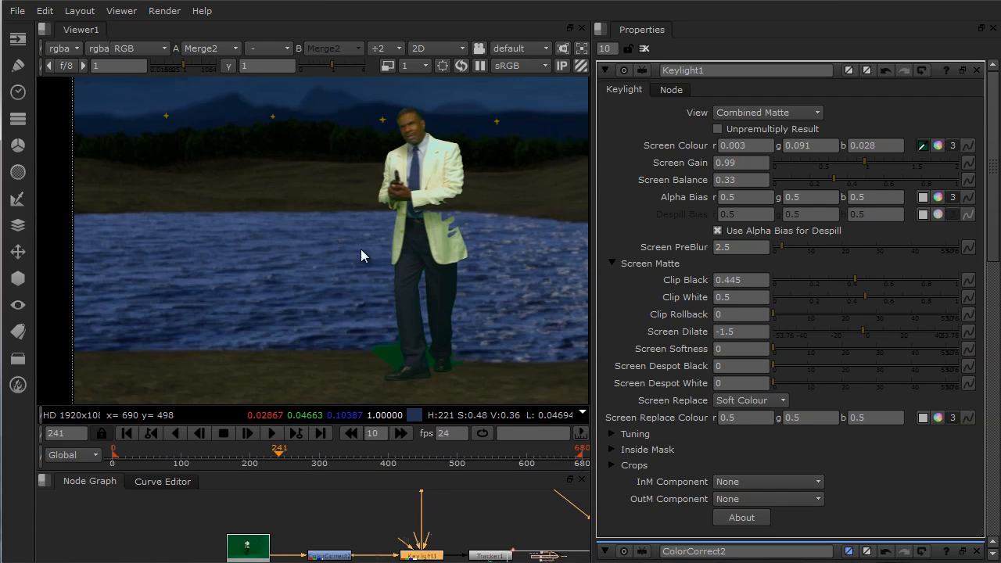
pyautogui.scroll(5, 361, 255)
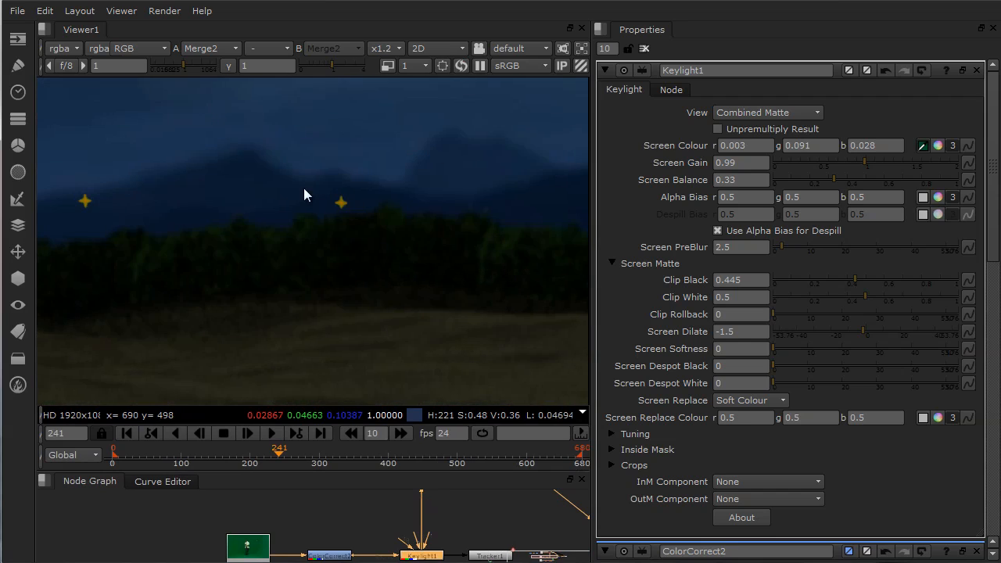
# Select the Read1-to-Tracker1 and Read2-to-Transform2 node rows and move them lower, away from the Read3 branch.
pyautogui.moveTo(461, 473); pyautogui.dragTo(415, 233)
pyautogui.moveTo(180, 342); pyautogui.dragTo(479, 479)
pyautogui.click(189, 279)
pyautogui.moveTo(189, 279); pyautogui.dragTo(562, 463)
pyautogui.moveTo(494, 317); pyautogui.dragTo(491, 426)
pyautogui.moveTo(492, 394); pyautogui.dragTo(493, 405, button='middle')
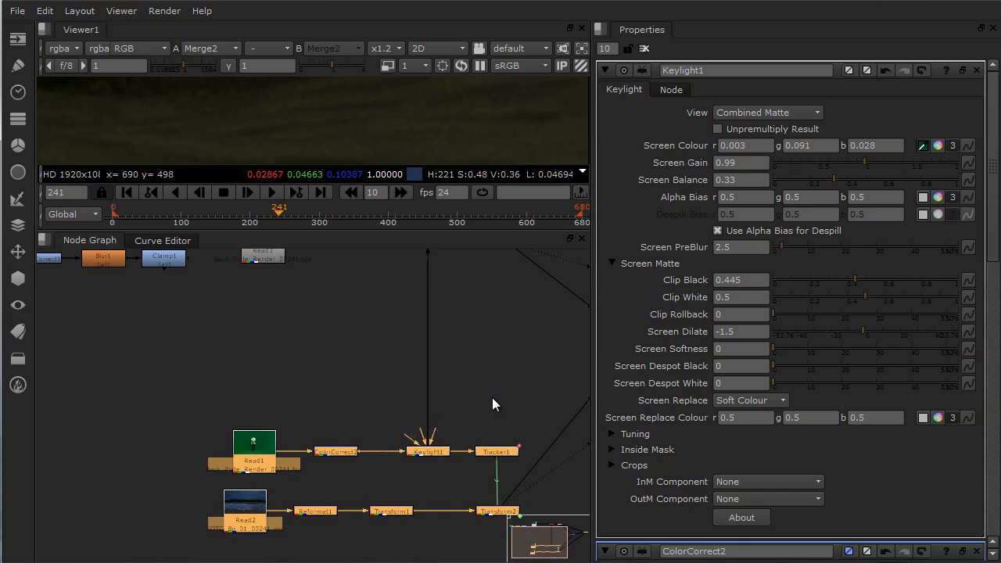
# Add a Merge node and insert it into the connection between Keylight1 and the ShuffleCopy node.
pyautogui.click(492, 347)
pyautogui.moveTo(492, 347); pyautogui.dragTo(497, 387, button='middle')
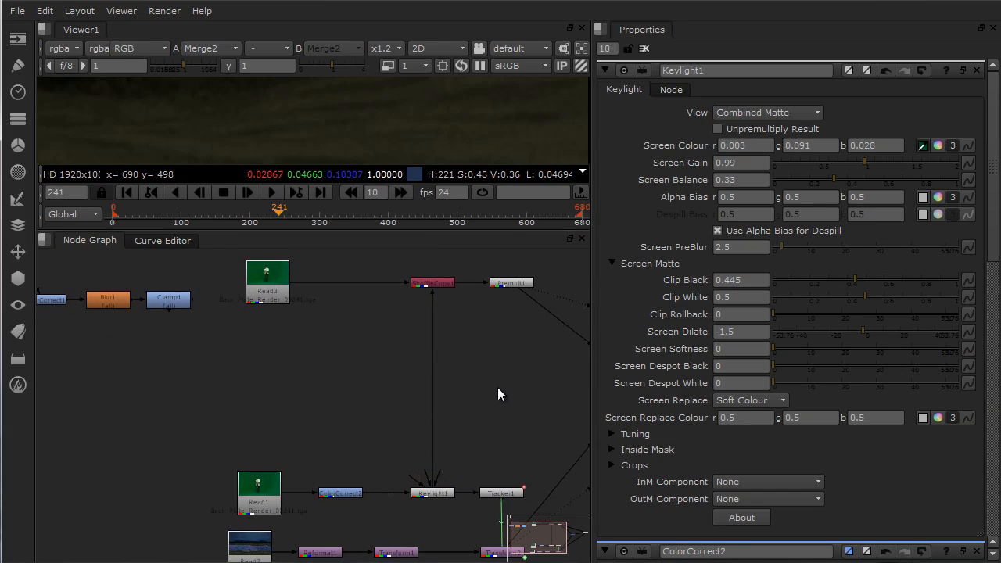
pyautogui.press('m')
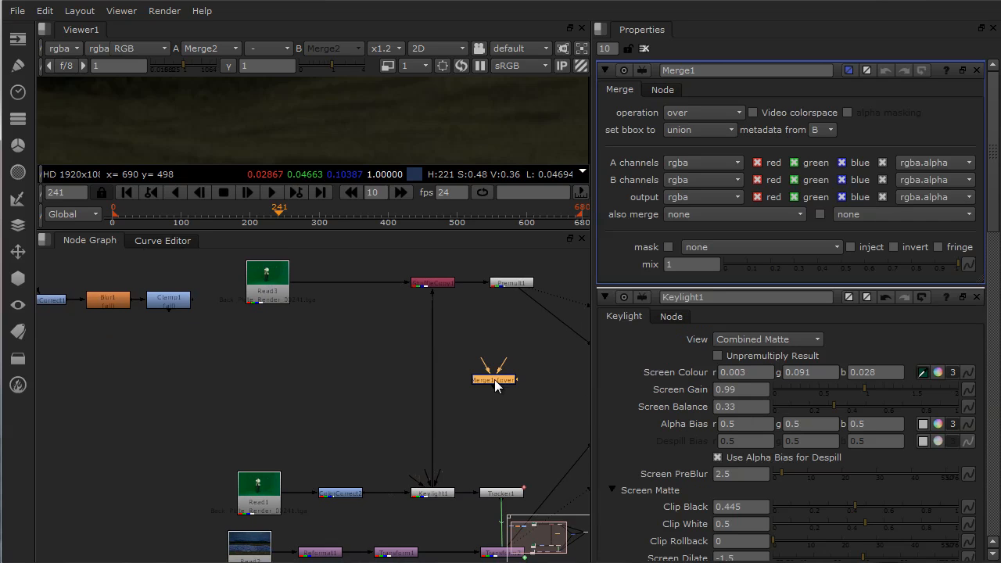
pyautogui.moveTo(497, 378); pyautogui.dragTo(434, 387)
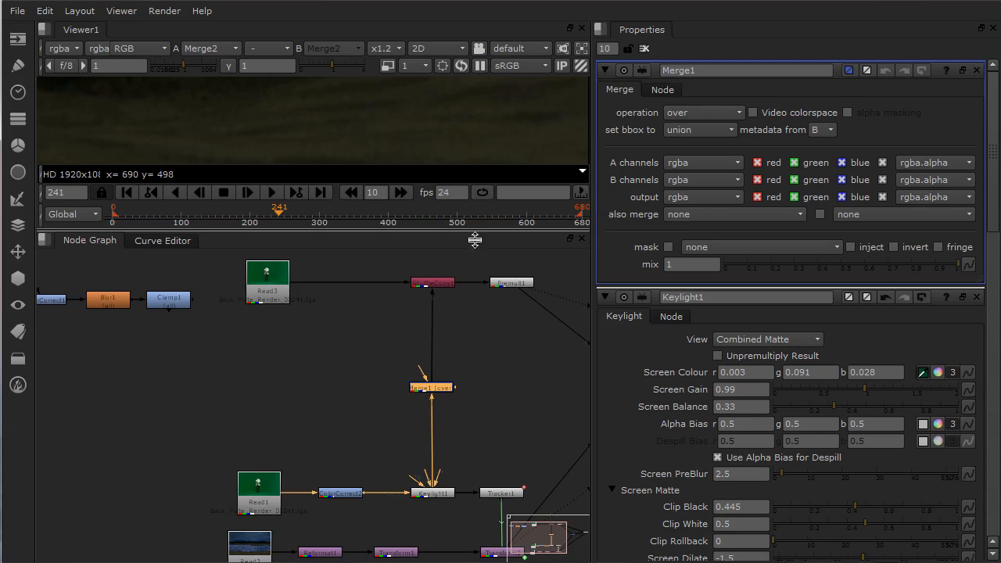
# Examine the composite around the man for tracking markers and leftover green at his feet, and locate Merge1 in the node graph.
pyautogui.moveTo(476, 232); pyautogui.dragTo(533, 472)
pyautogui.scroll(-2, 499, 321)
pyautogui.moveTo(445, 323); pyautogui.dragTo(287, 279, button='middle')
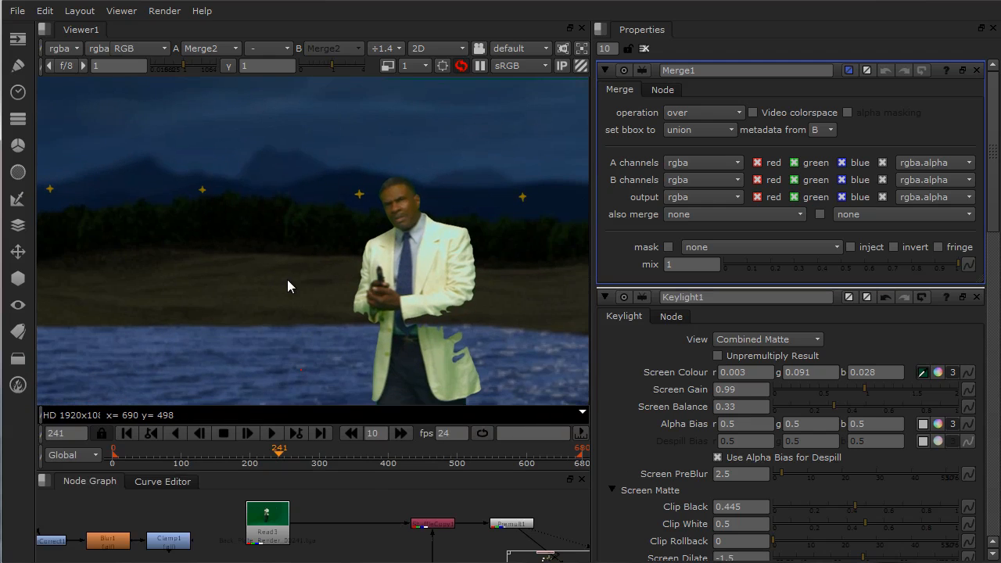
pyautogui.scroll(-1, 344, 297)
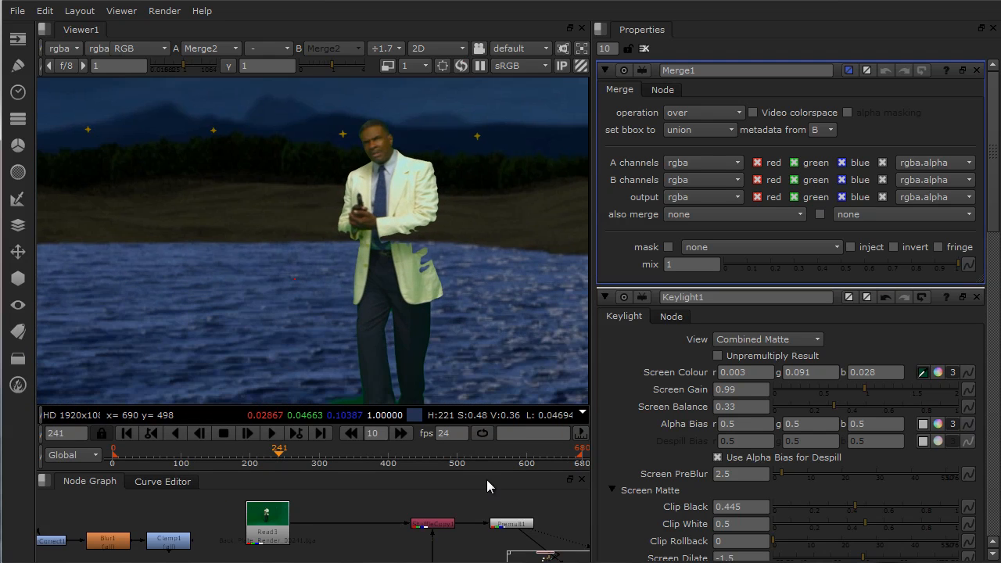
pyautogui.moveTo(491, 472); pyautogui.dragTo(485, 310)
pyautogui.moveTo(490, 441); pyautogui.dragTo(484, 542, button='middle')
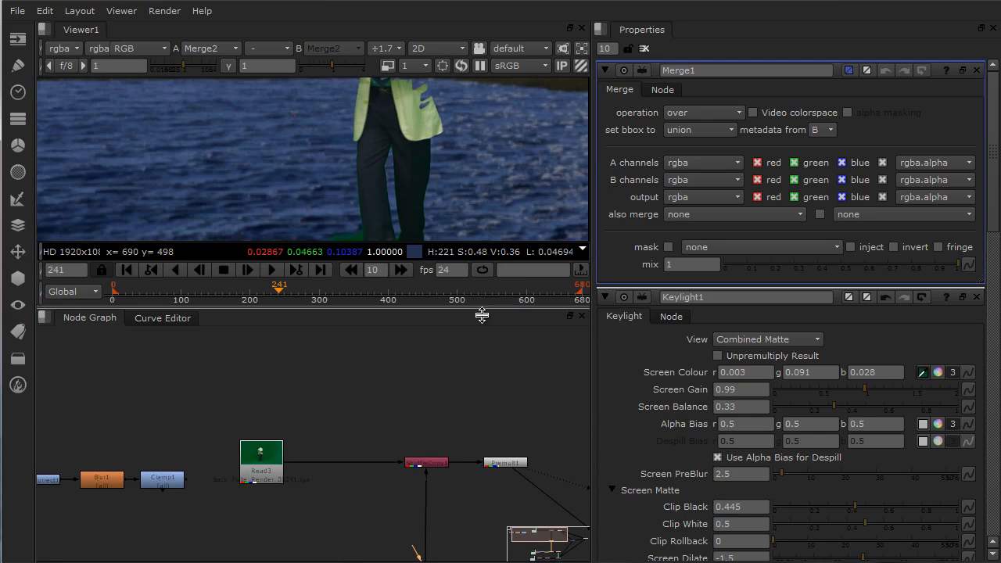
pyautogui.moveTo(483, 311); pyautogui.dragTo(485, 471)
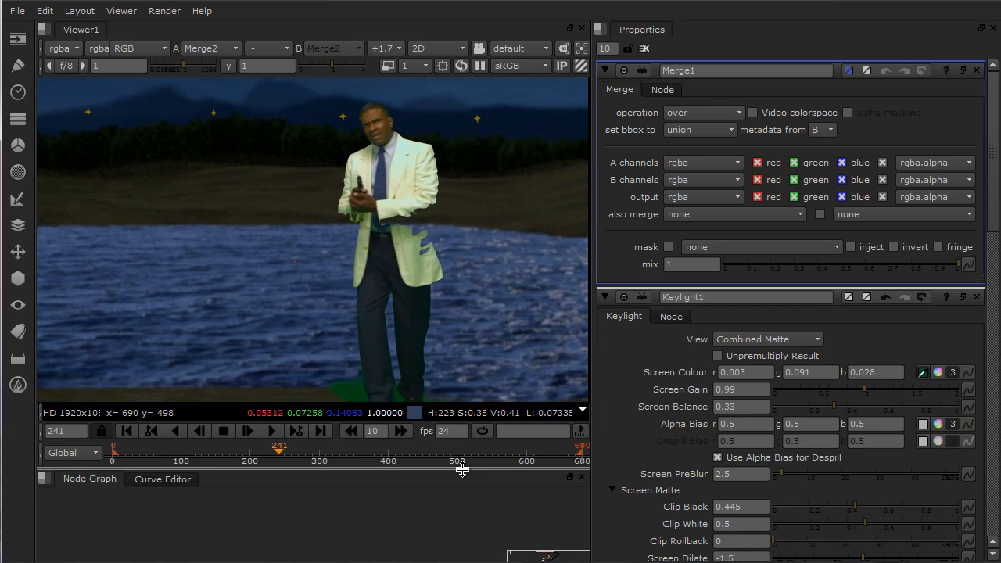
pyautogui.moveTo(461, 467); pyautogui.dragTo(469, 356)
pyautogui.moveTo(458, 445); pyautogui.dragTo(464, 375, button='middle')
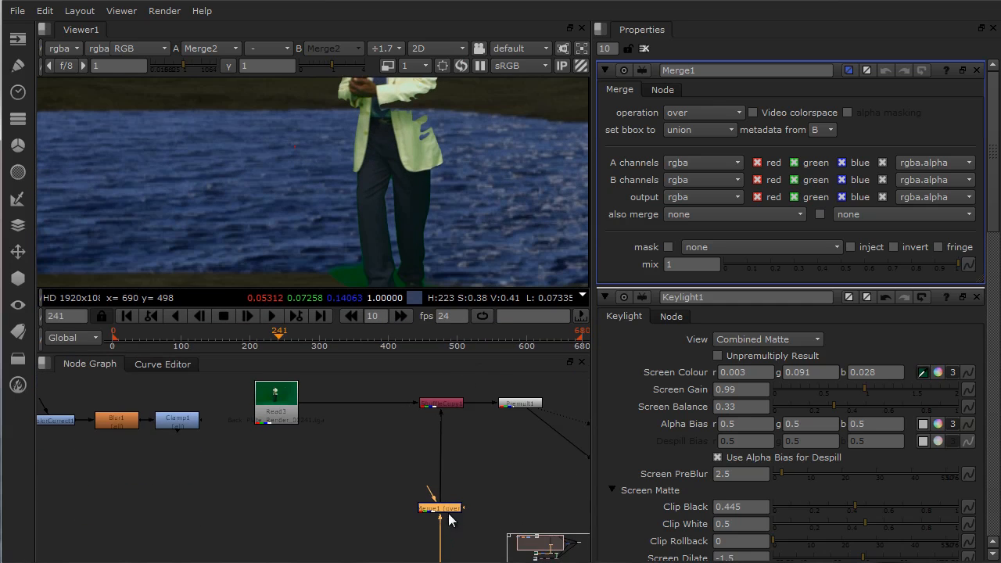
pyautogui.moveTo(459, 510); pyautogui.dragTo(479, 468, button='middle')
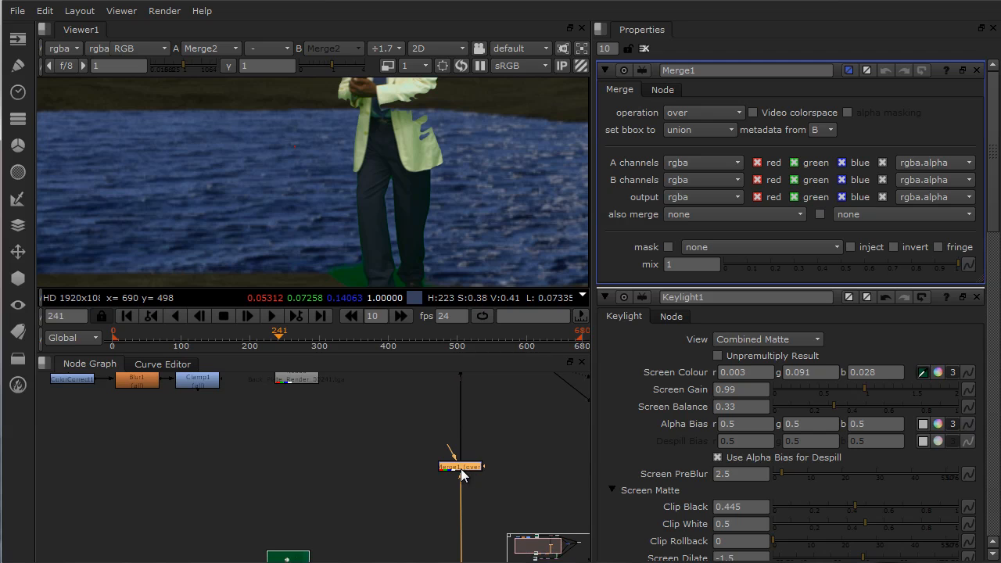
# Add a RotoPaint node beside Merge1 and connect its mask input to Merge1.
pyautogui.click(333, 475)
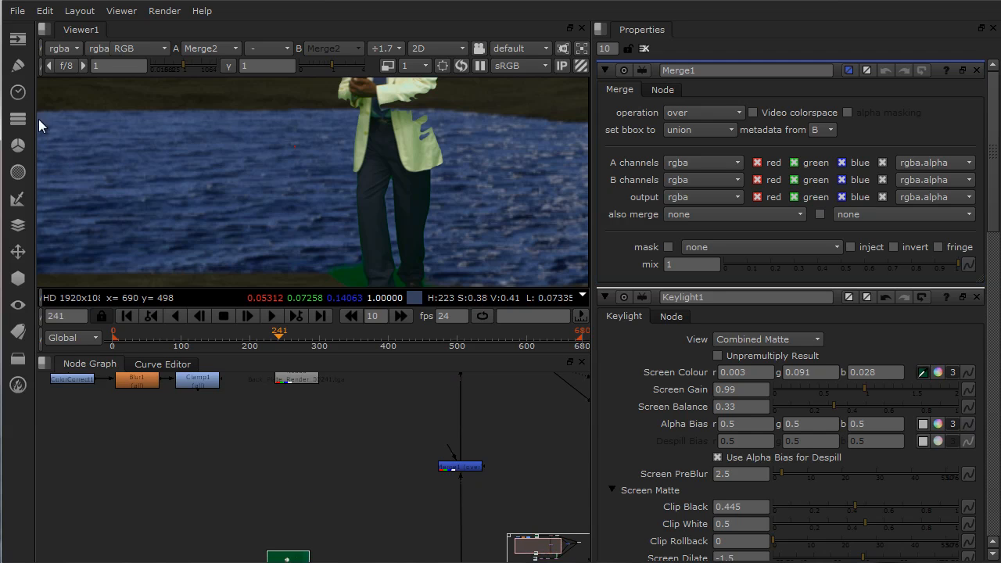
pyautogui.click(17, 65)
pyautogui.click(68, 88)
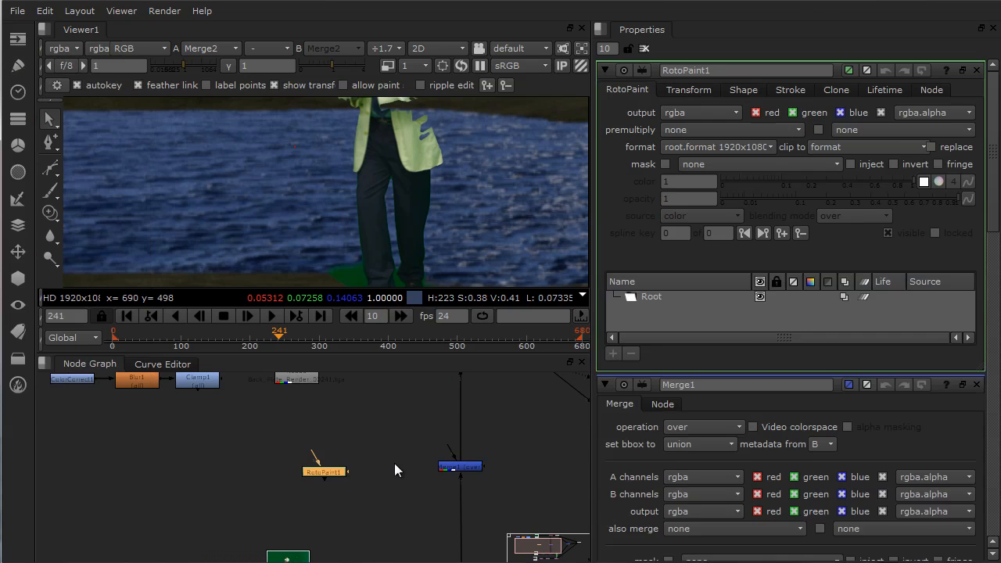
pyautogui.moveTo(394, 463); pyautogui.dragTo(336, 467, button='middle')
pyautogui.scroll(2, 335, 467)
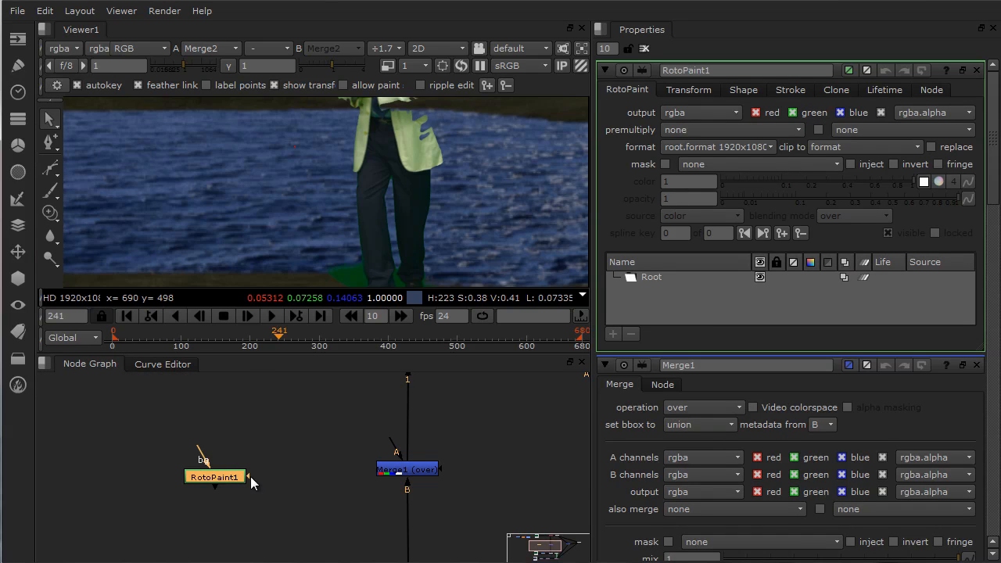
pyautogui.moveTo(251, 477); pyautogui.dragTo(402, 471)
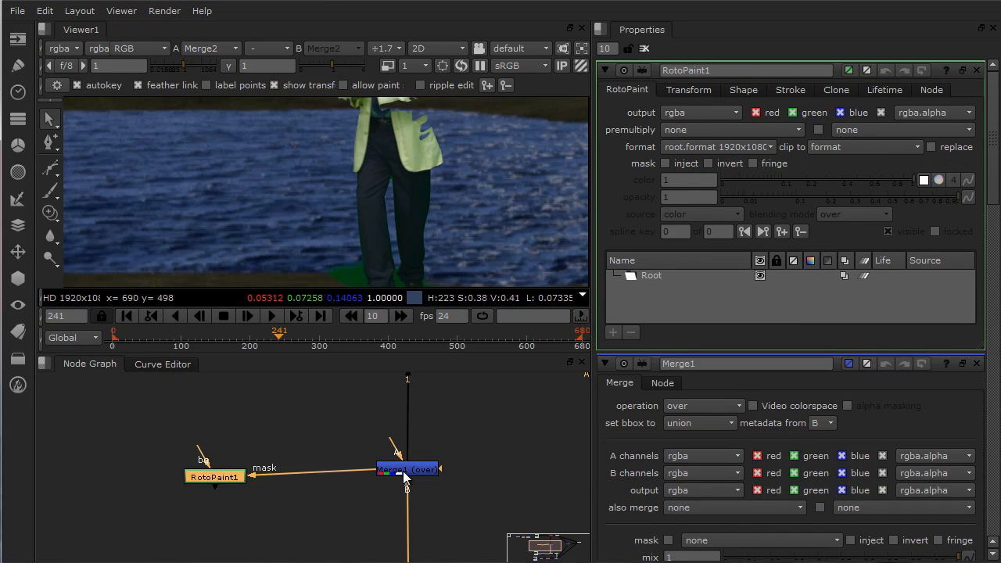
pyautogui.moveTo(349, 448); pyautogui.dragTo(381, 471, button='middle')
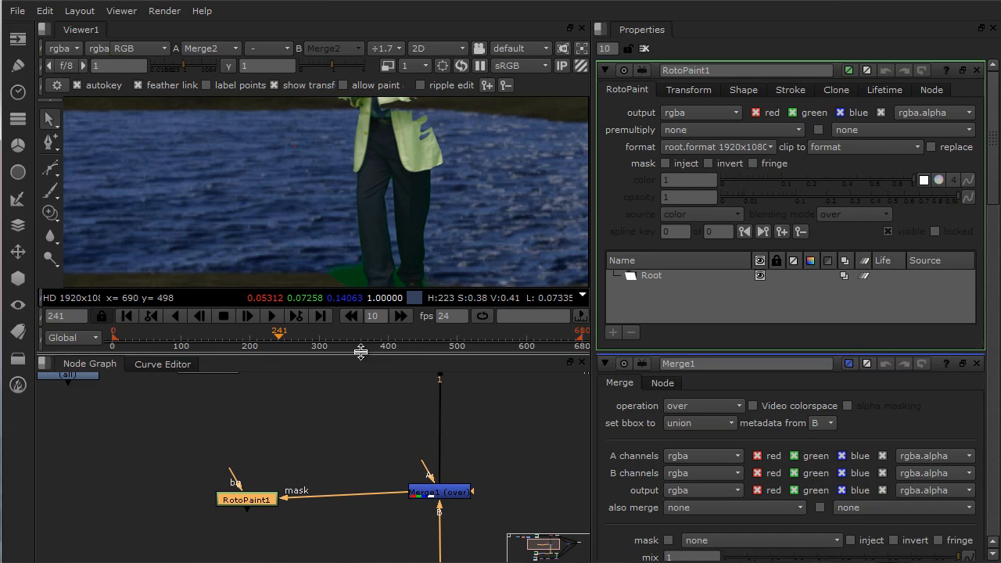
# Start a Bezier shape on RotoPaint1 with its first point at the tree line below the tracking markers.
pyautogui.moveTo(361, 357); pyautogui.dragTo(401, 501)
pyautogui.scroll(2, 430, 381)
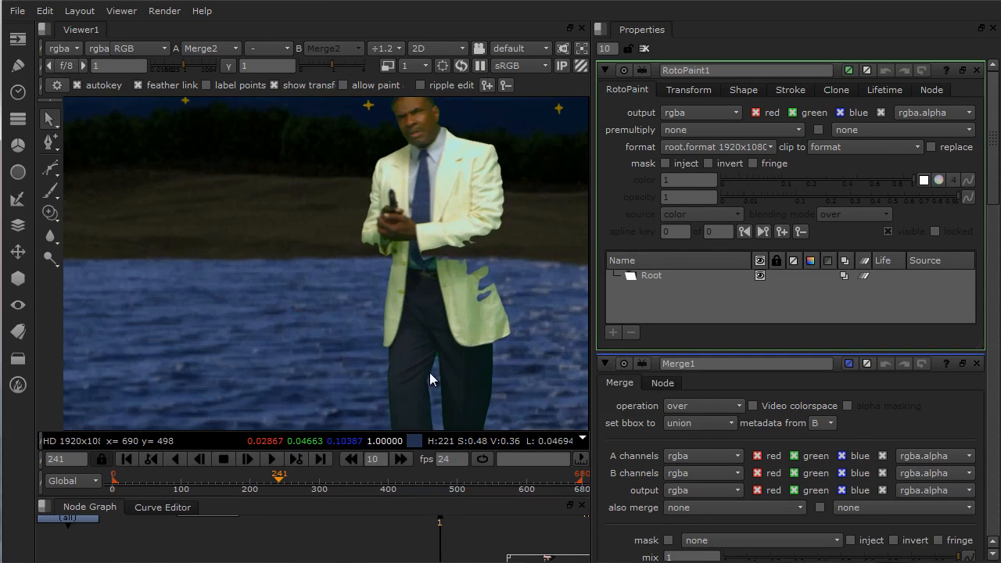
pyautogui.click(55, 175)
pyautogui.click(197, 222)
pyautogui.click(365, 229)
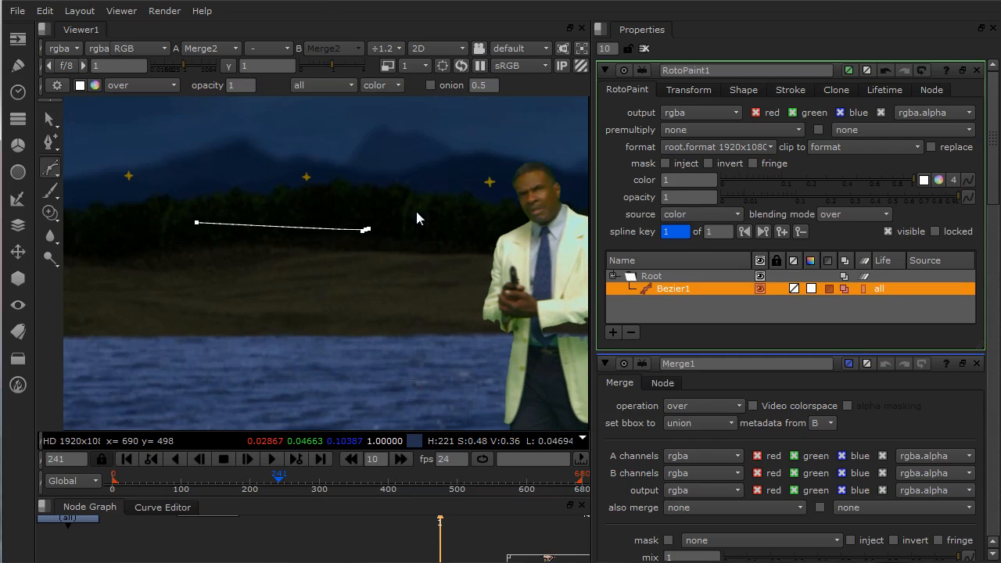
pyautogui.click(500, 189)
pyautogui.hotkey('ctrl', 'z')
pyautogui.hotkey('ctrl', 'z')
pyautogui.hotkey('ctrl', 'z')
# Complete the Bezier as a closed, elongated shape around the tracking markers on the side the man faces.
pyautogui.moveTo(471, 206); pyautogui.dragTo(499, 198)
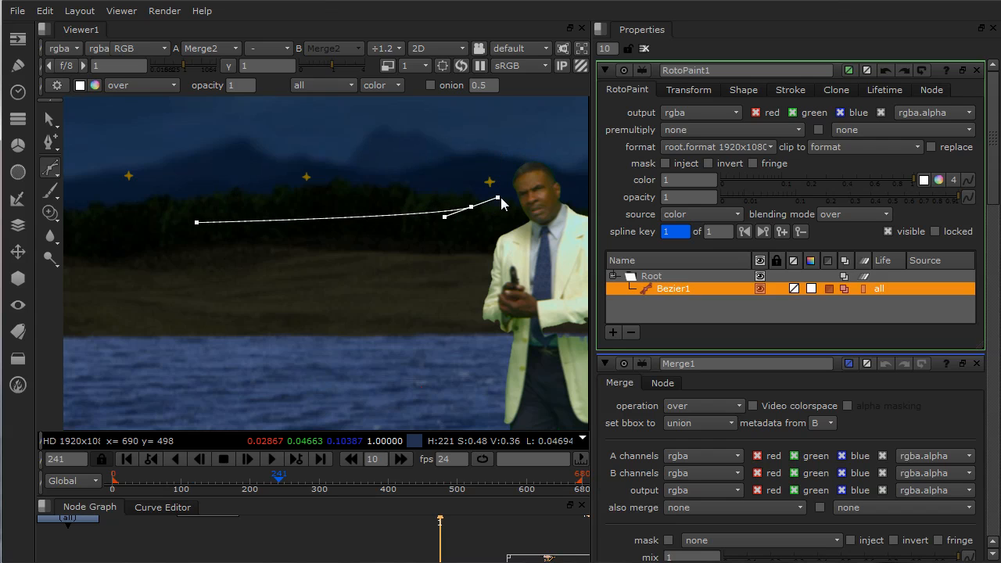
pyautogui.moveTo(289, 187); pyautogui.dragTo(461, 217, button='middle')
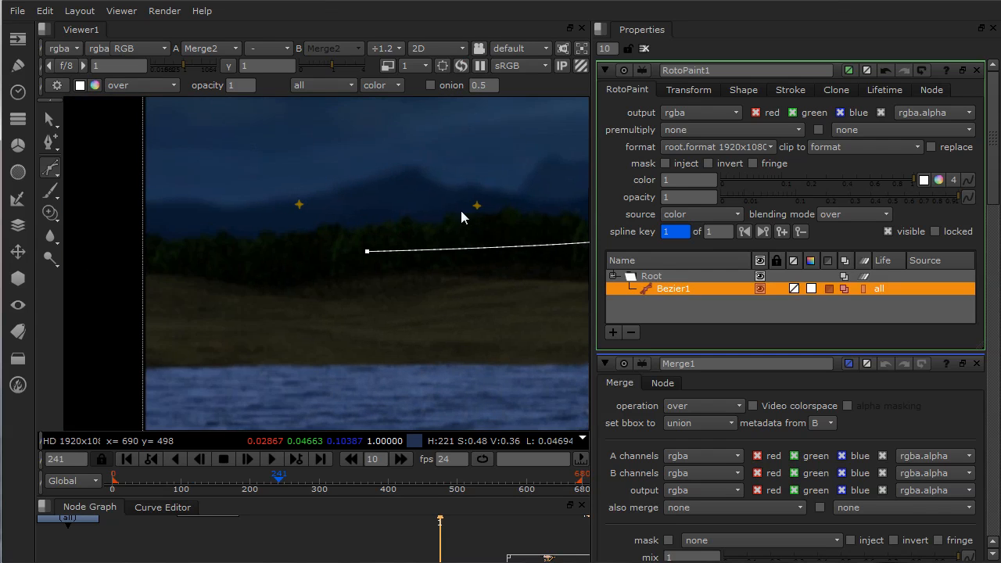
pyautogui.moveTo(238, 158); pyautogui.dragTo(225, 164)
pyautogui.moveTo(209, 226); pyautogui.dragTo(218, 231)
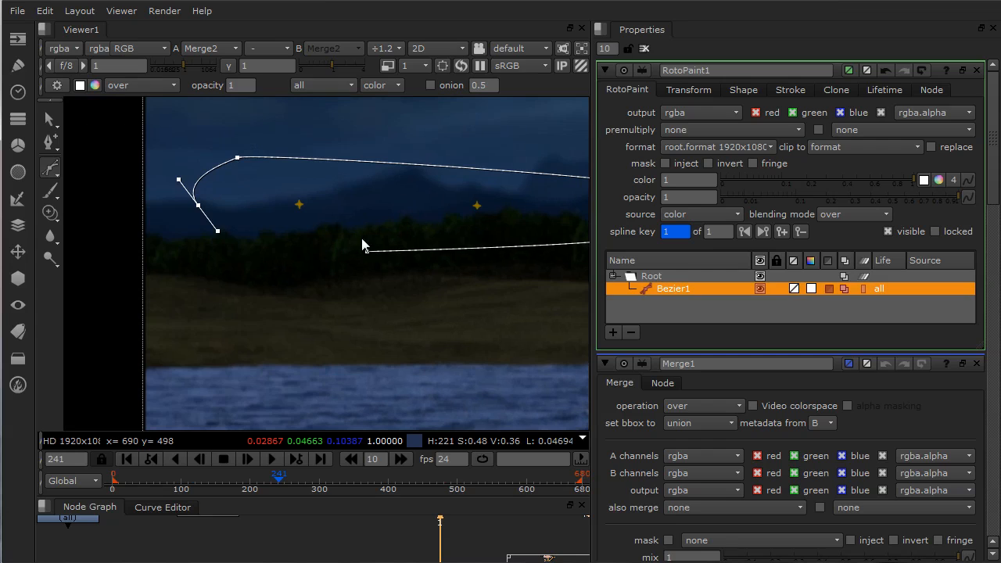
pyautogui.click(367, 252)
pyautogui.hscroll(3, 387, 302)
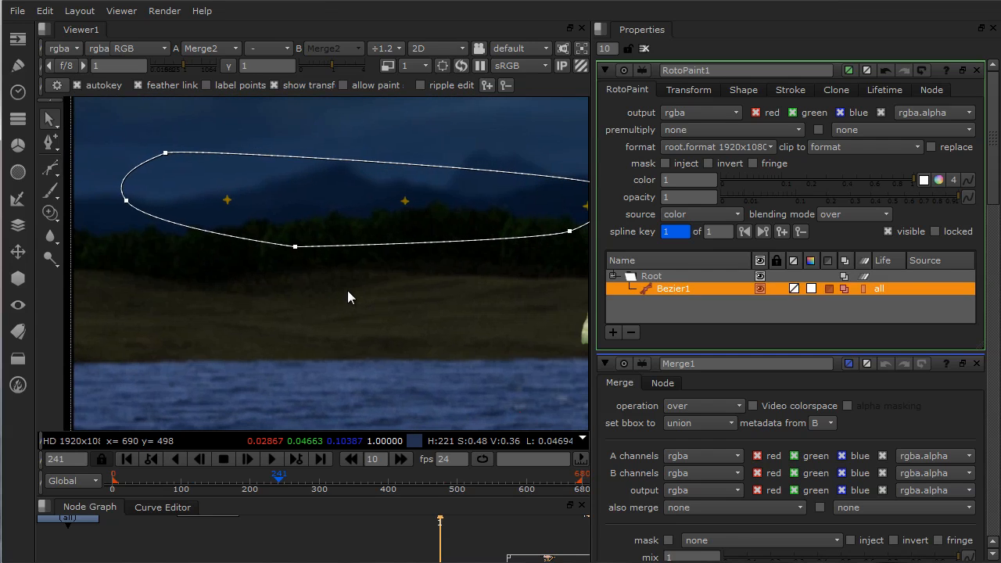
# Try the minus blending mode on the Bezier shape and change it to min.
pyautogui.click(860, 214)
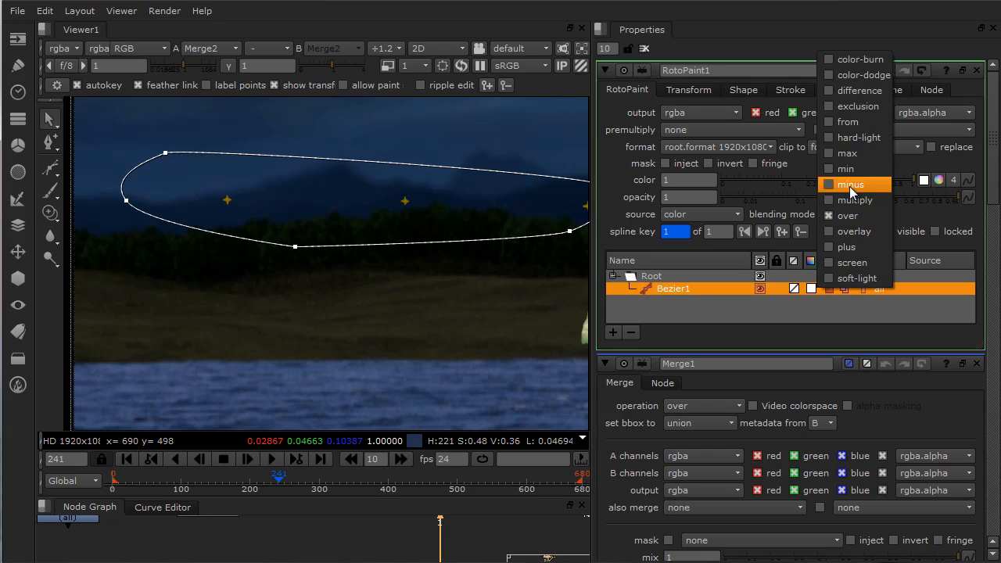
pyautogui.click(849, 185)
pyautogui.click(857, 215)
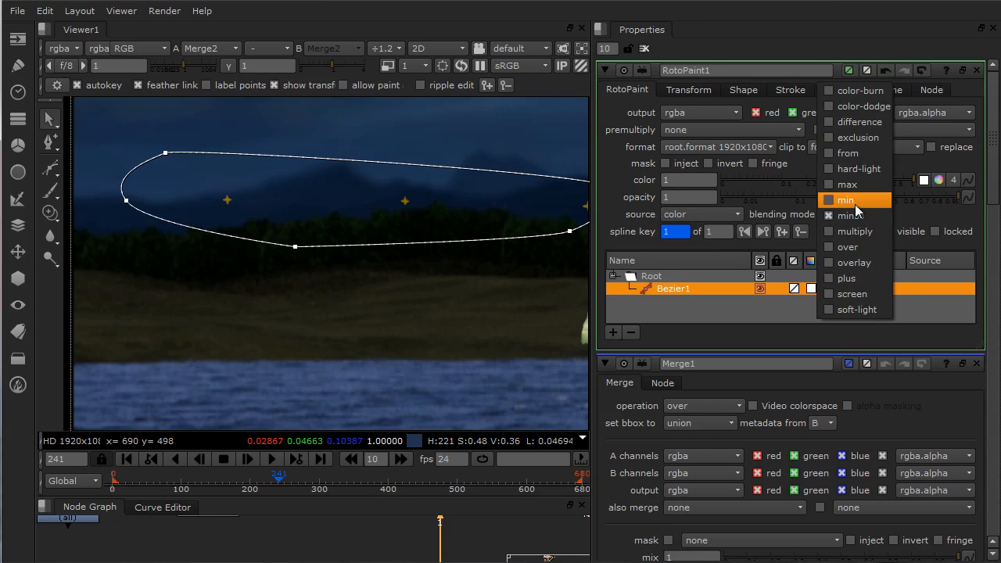
pyautogui.click(855, 204)
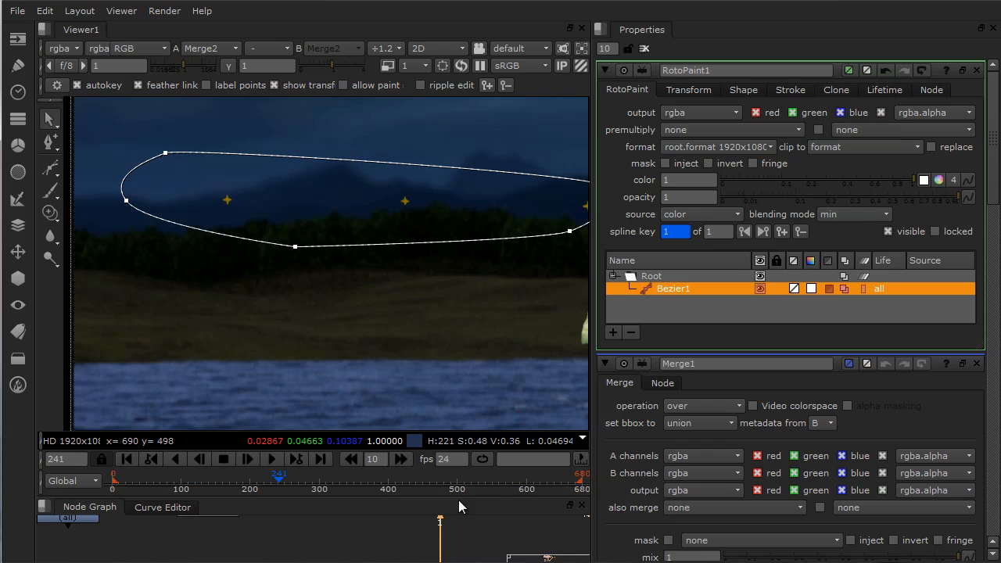
# Feed RotoPaint1 into Merge1's A input in place of the mask connection.
pyautogui.moveTo(461, 495); pyautogui.dragTo(469, 259)
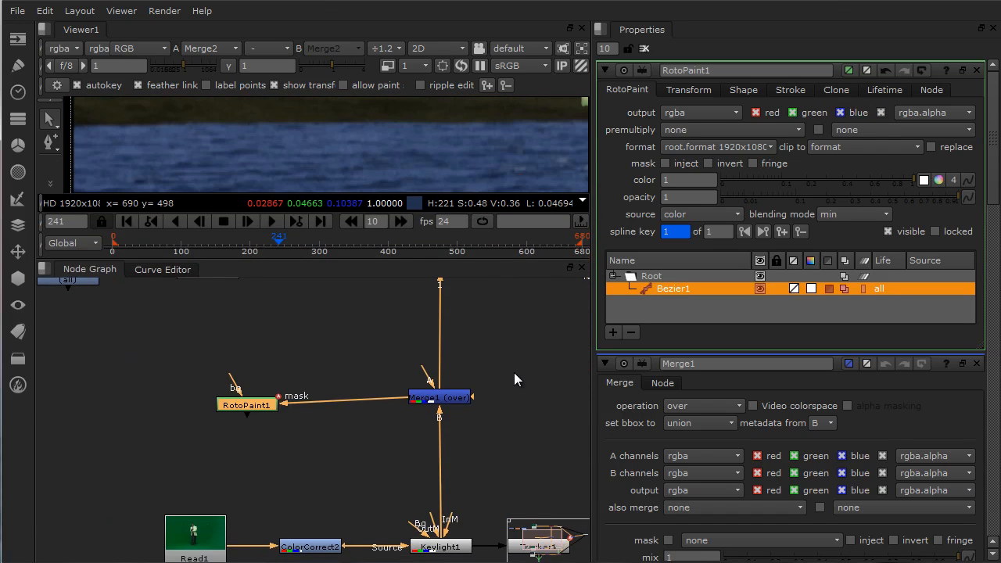
pyautogui.moveTo(513, 373); pyautogui.dragTo(499, 386, button='middle')
pyautogui.moveTo(235, 421); pyautogui.dragTo(264, 419)
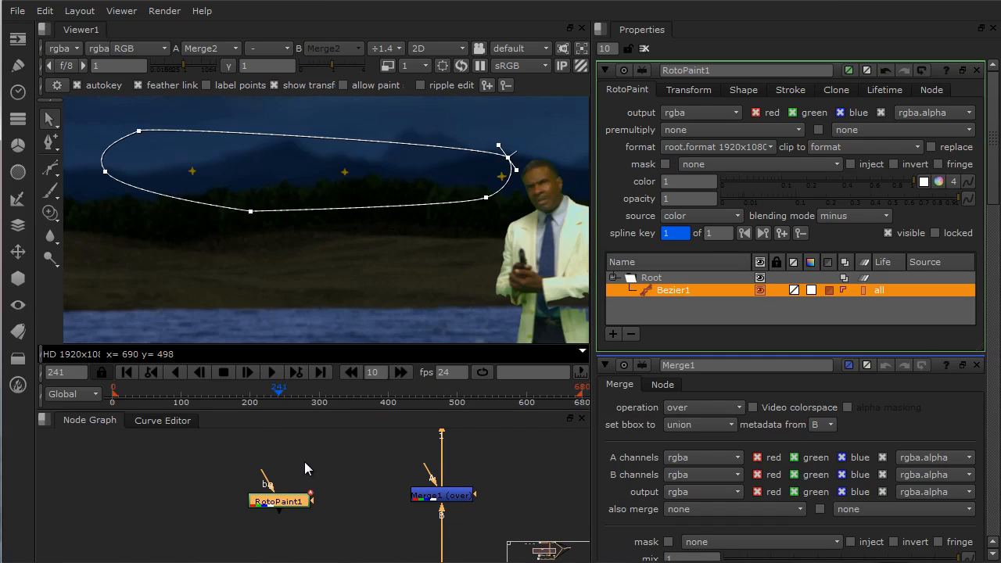
pyautogui.moveTo(412, 464); pyautogui.dragTo(275, 500)
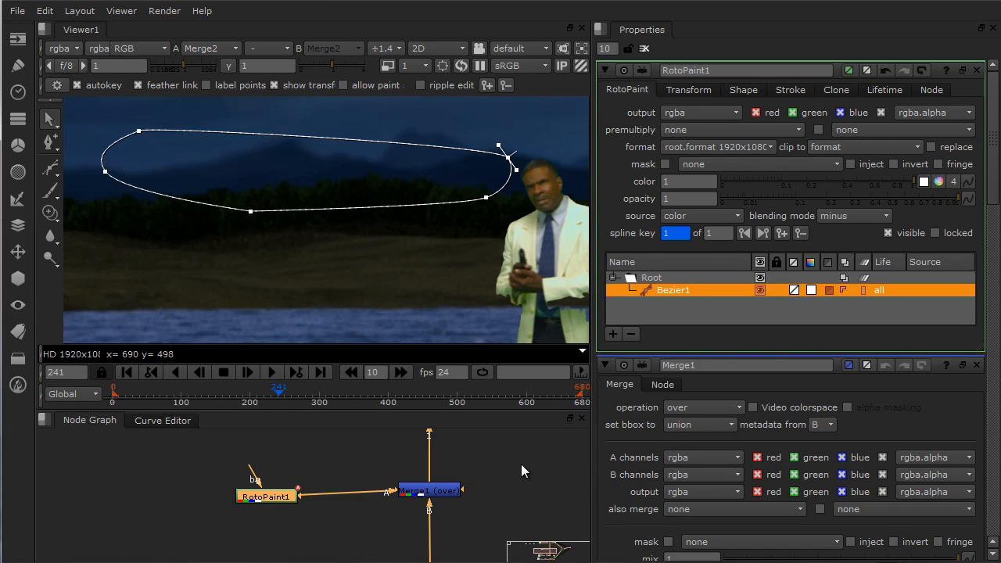
# Add a second RotoPaint node above RotoPaint1 and connect it to Merge1 as an additional A input.
pyautogui.moveTo(521, 465); pyautogui.dragTo(467, 467, button='middle')
pyautogui.moveTo(469, 410); pyautogui.dragTo(454, 367)
pyautogui.moveTo(462, 225); pyautogui.dragTo(244, 232, button='middle')
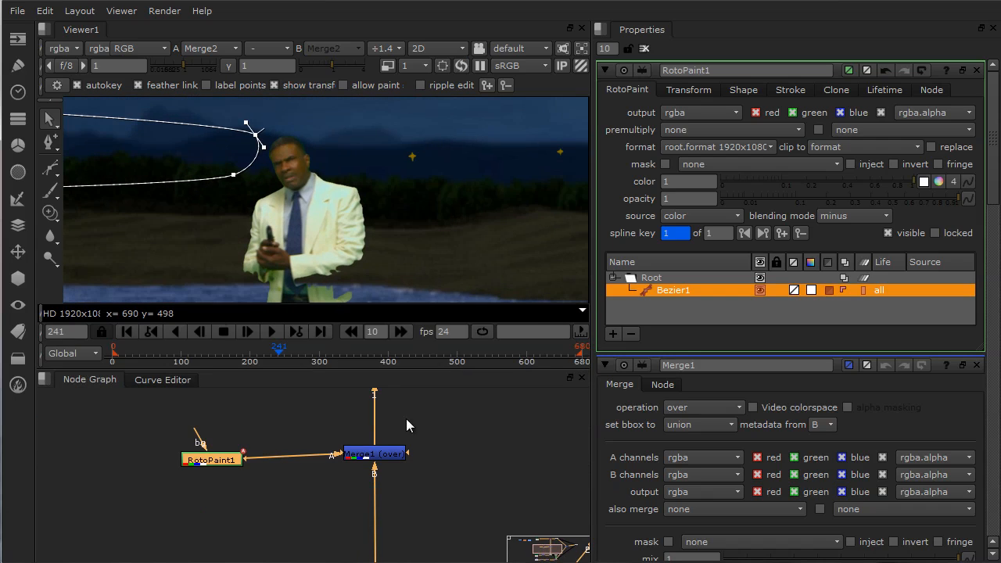
pyautogui.moveTo(237, 463); pyautogui.dragTo(259, 513)
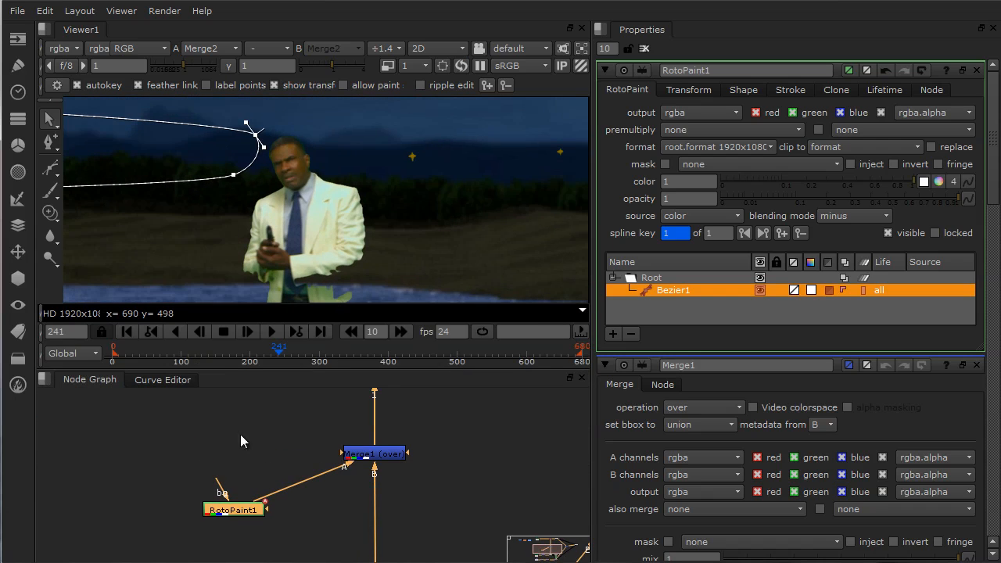
pyautogui.click(207, 447)
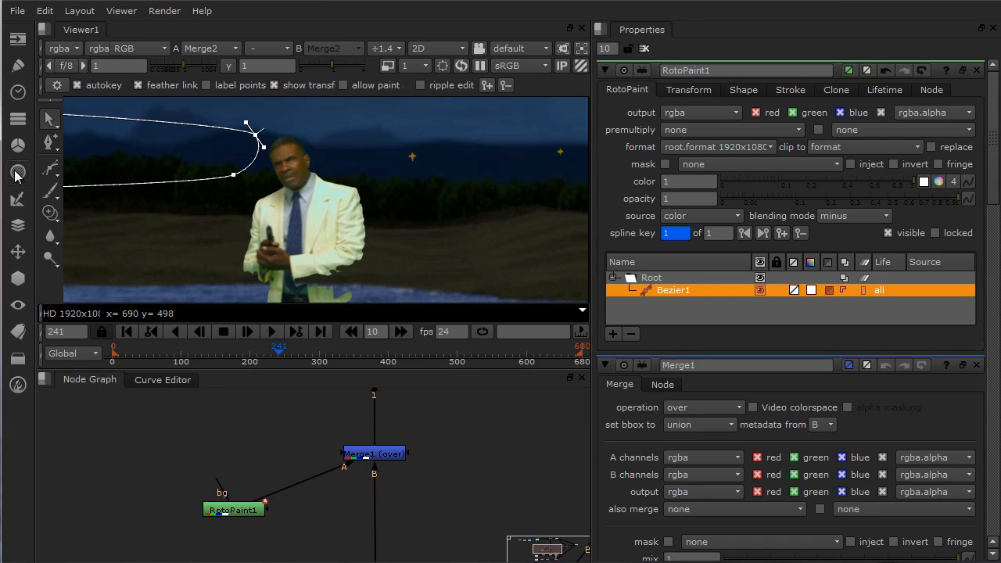
pyautogui.click(17, 68)
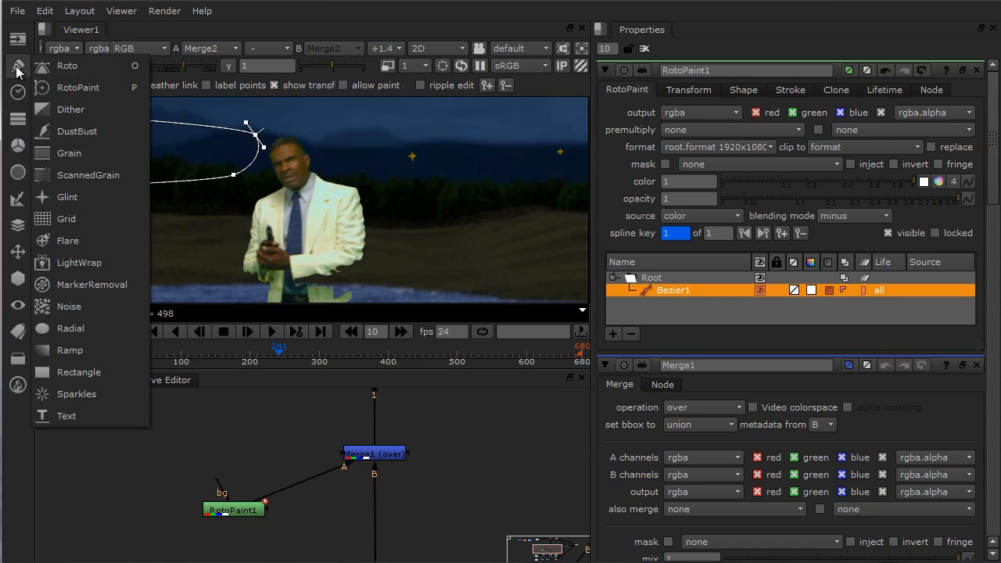
pyautogui.click(55, 90)
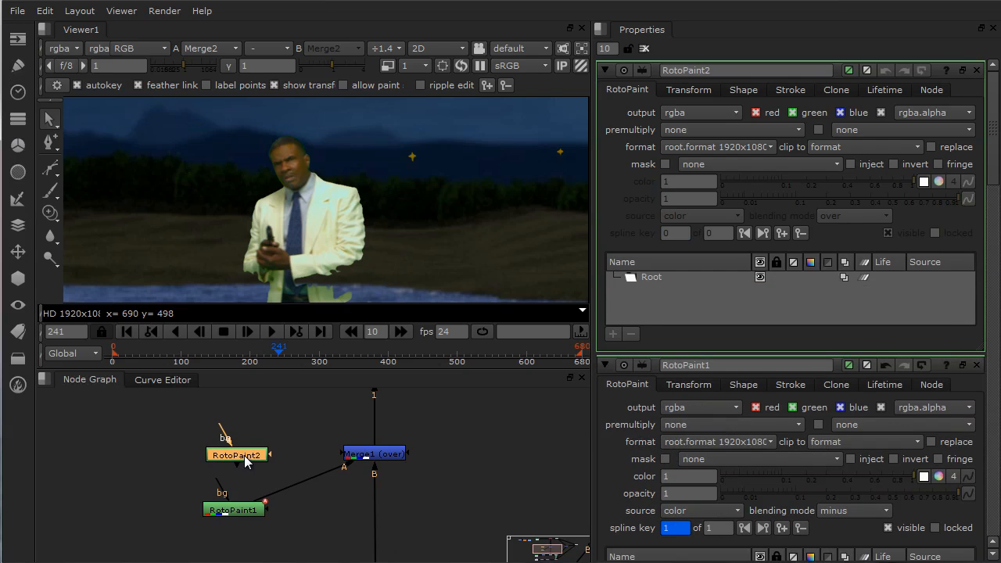
pyautogui.moveTo(344, 456); pyautogui.dragTo(251, 459)
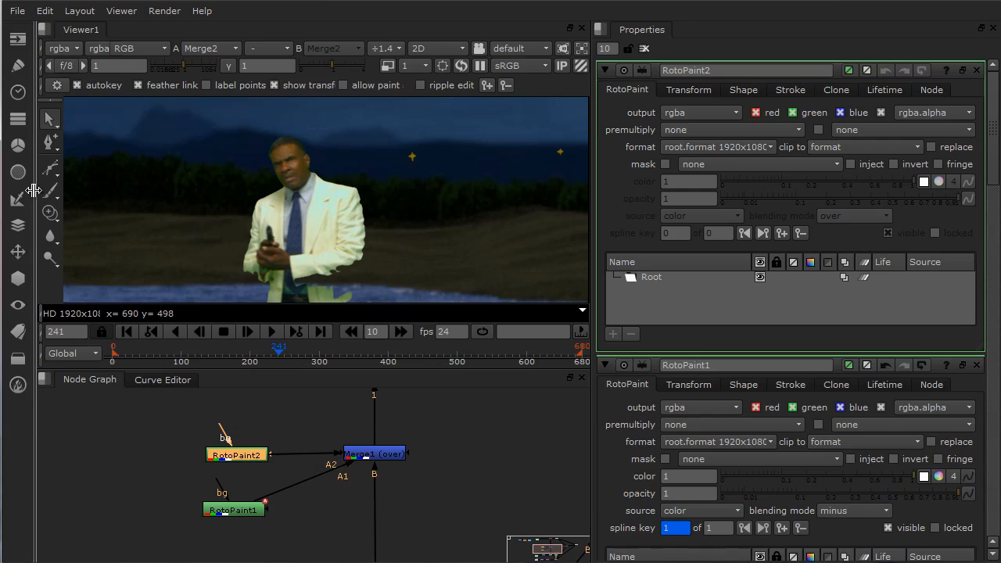
# Draw a closed, elongated Bezier in RotoPaint2 around the row of tracking markers behind the man's back at frame 241.
pyautogui.click(55, 172)
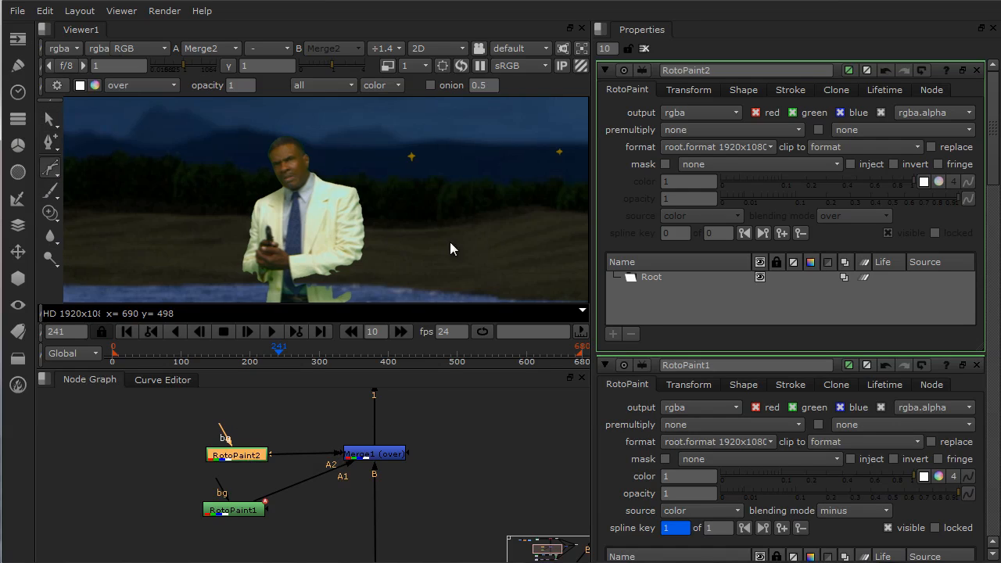
pyautogui.moveTo(451, 242); pyautogui.dragTo(240, 261, button='middle')
pyautogui.scroll(-2, 392, 245)
pyautogui.click(306, 229)
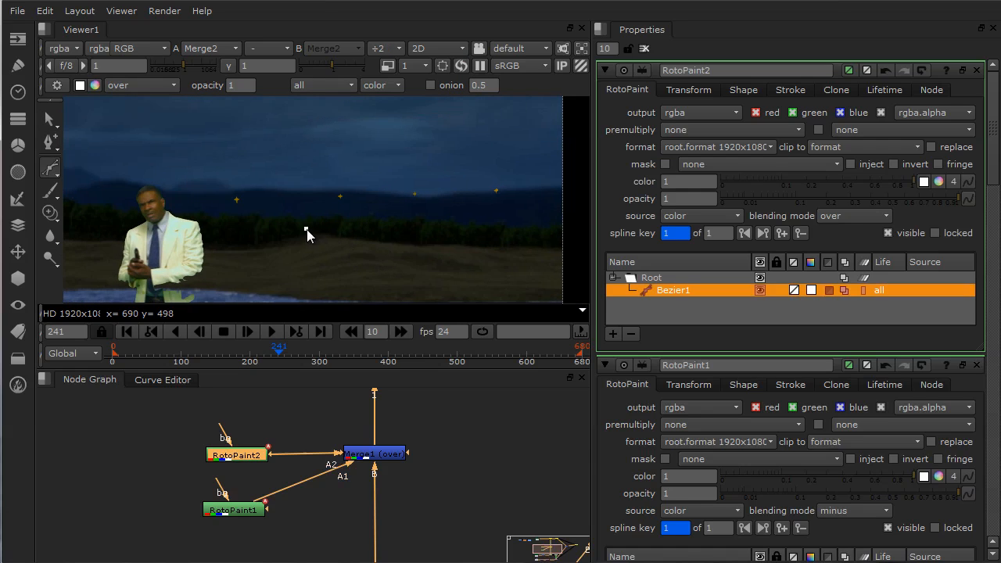
pyautogui.moveTo(492, 234); pyautogui.dragTo(505, 239)
pyautogui.click(524, 191)
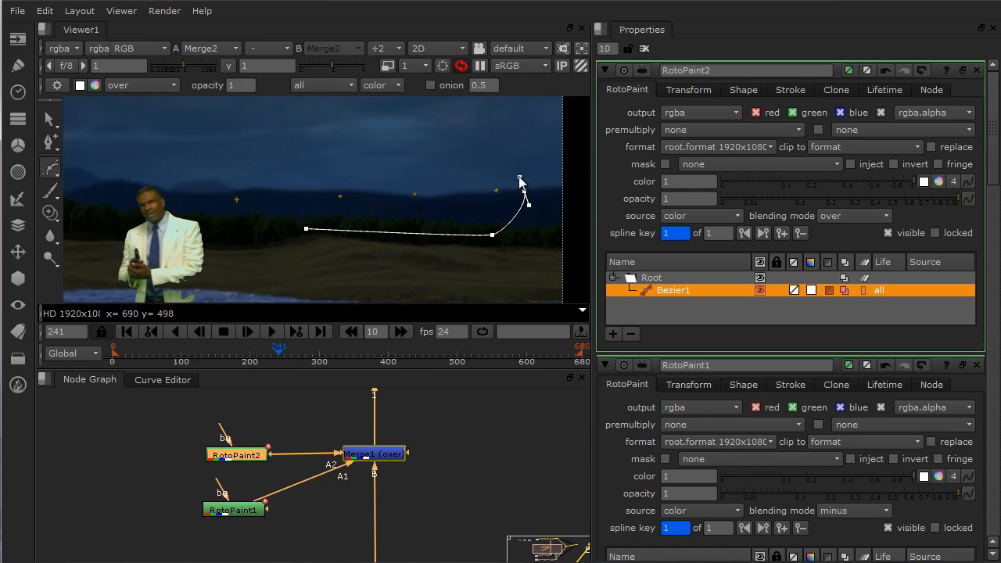
pyautogui.moveTo(472, 155); pyautogui.dragTo(444, 157)
pyautogui.moveTo(372, 157); pyautogui.dragTo(353, 159)
pyautogui.moveTo(246, 162); pyautogui.dragTo(232, 167)
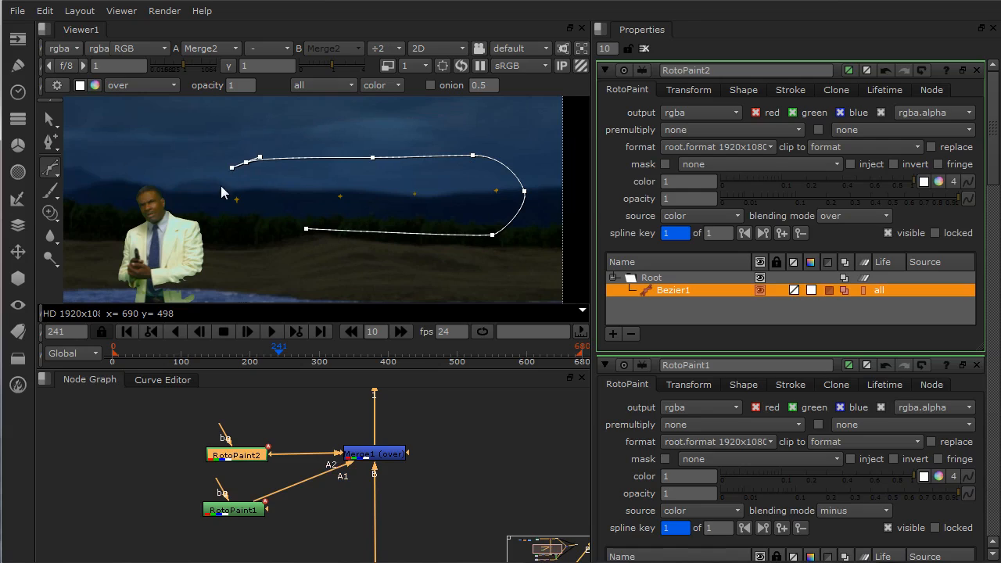
pyautogui.click(305, 228)
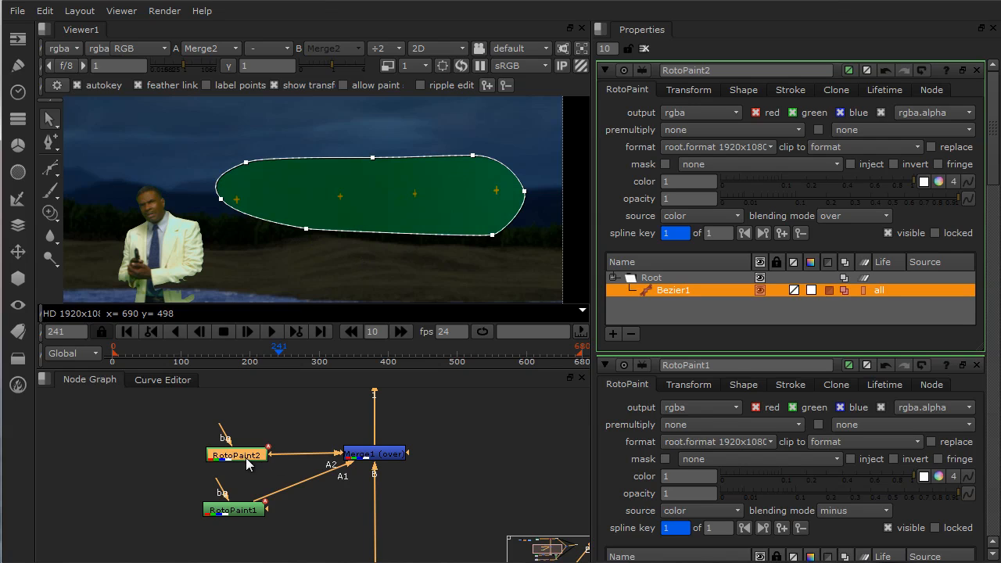
# Set the blending mode of RotoPaint2's Bezier to minus.
pyautogui.click(844, 217)
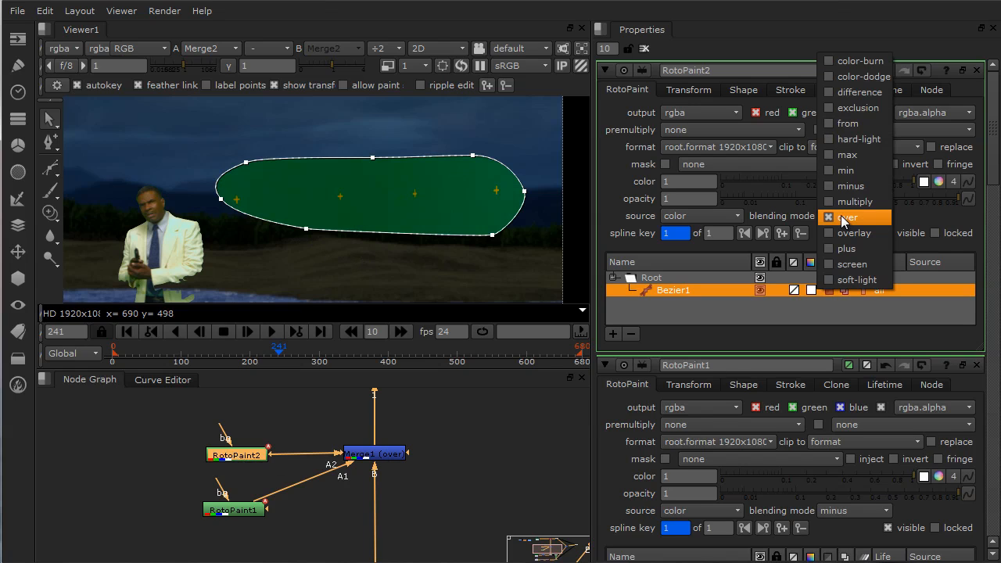
pyautogui.click(847, 187)
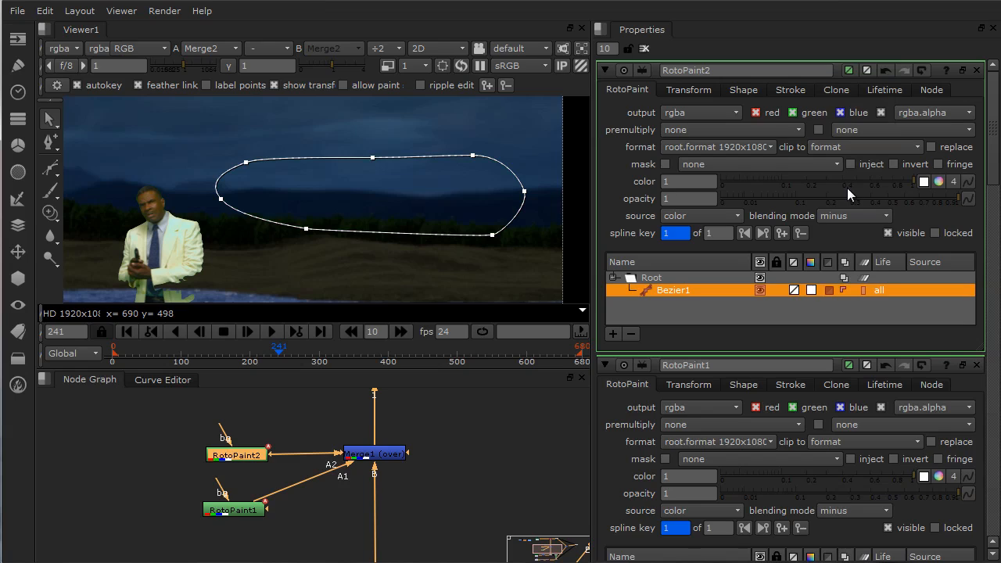
# Examine the two RotoPaint connections into Merge1 and the man's matte around the jacket at frames 131, 69 and 304.
pyautogui.moveTo(392, 494); pyautogui.dragTo(436, 492, button='middle')
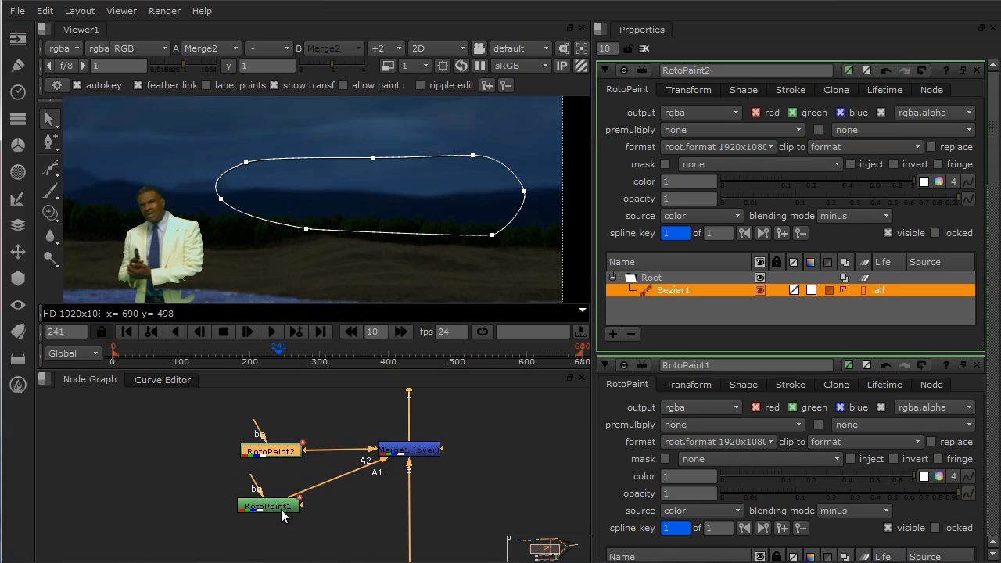
pyautogui.scroll(4, 312, 462)
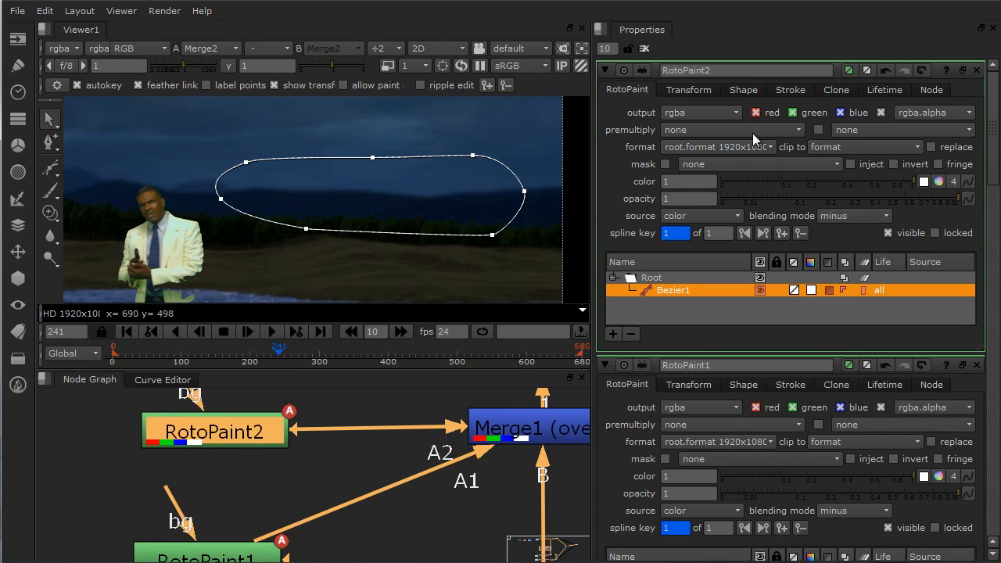
pyautogui.moveTo(336, 469); pyautogui.dragTo(277, 445, button='middle')
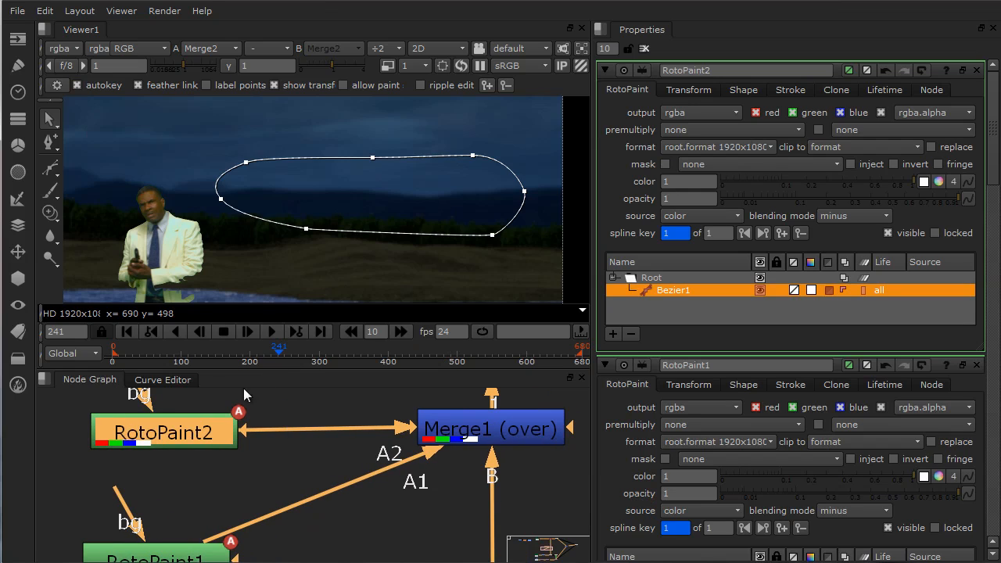
pyautogui.scroll(-2, 296, 420)
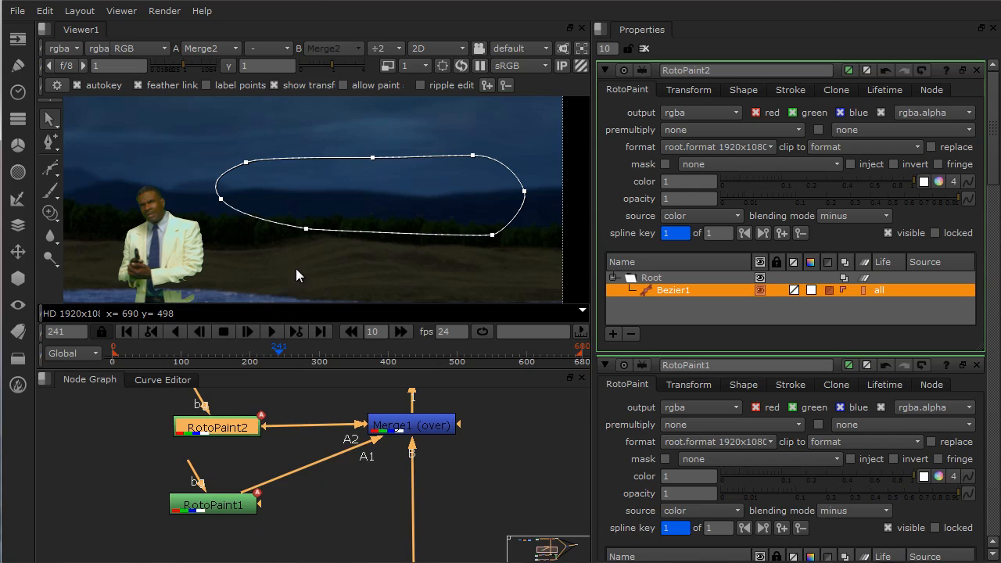
pyautogui.moveTo(296, 268); pyautogui.dragTo(386, 241, button='middle')
pyautogui.scroll(3, 400, 230)
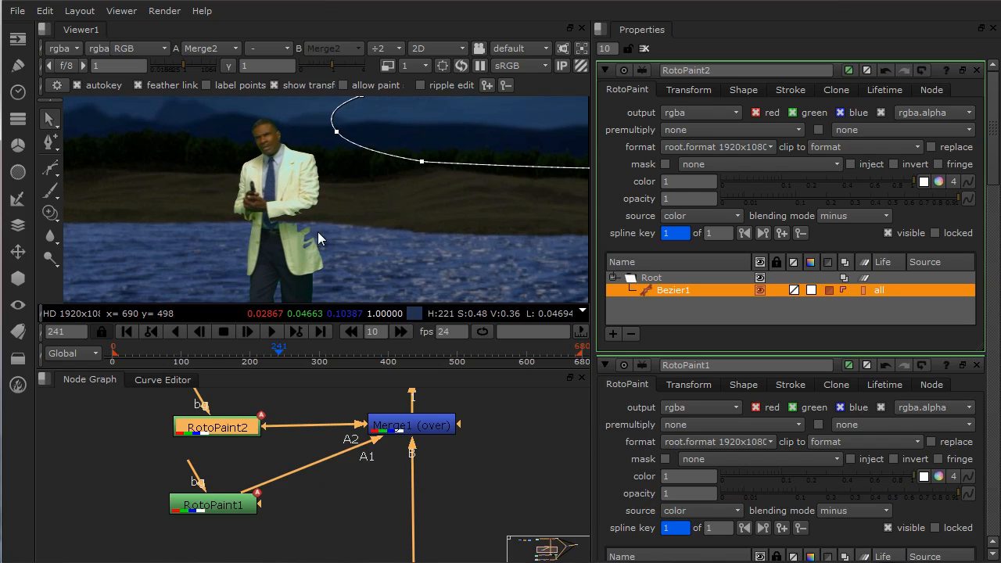
pyautogui.click(203, 354)
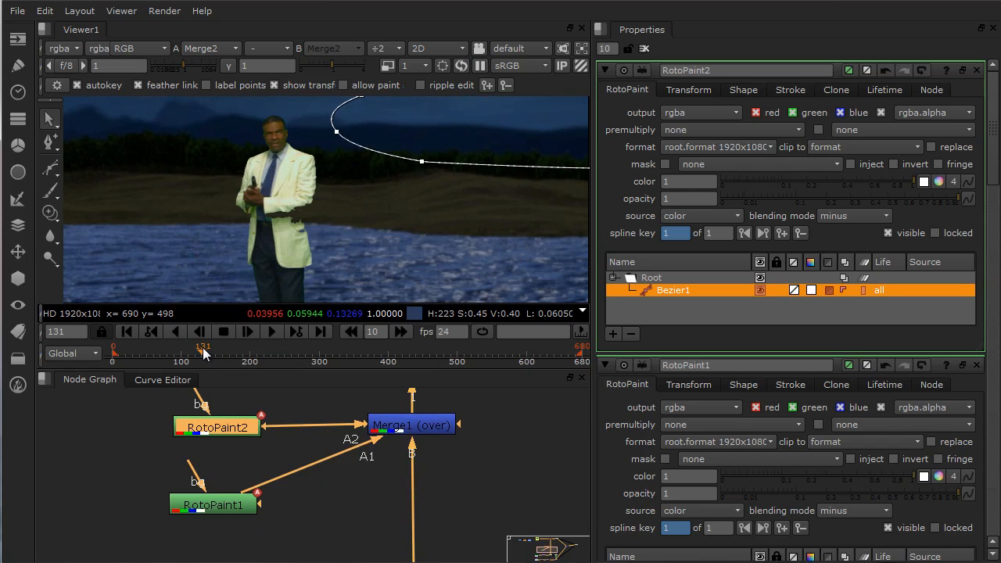
pyautogui.click(159, 354)
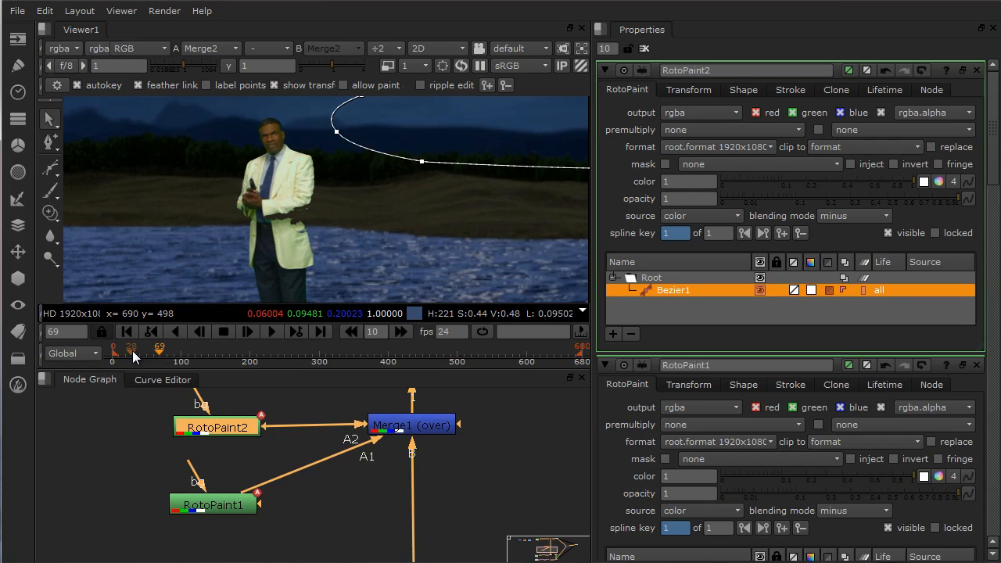
pyautogui.click(323, 353)
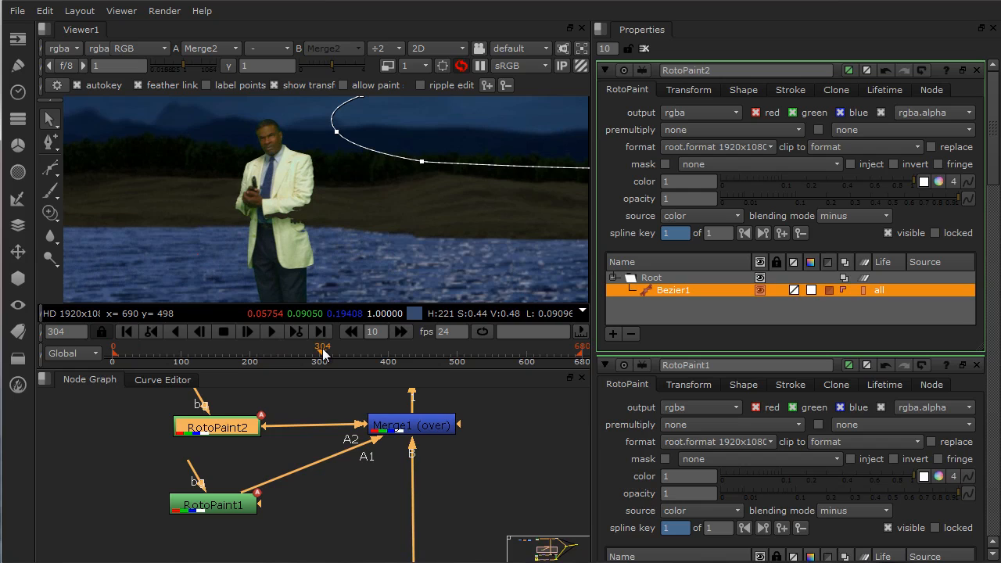
# At frame 395, reshape RotoPaint2's Bezier by lowering its upper edge and the end nearest the man to cover the tracking marker beside him.
pyautogui.click(386, 353)
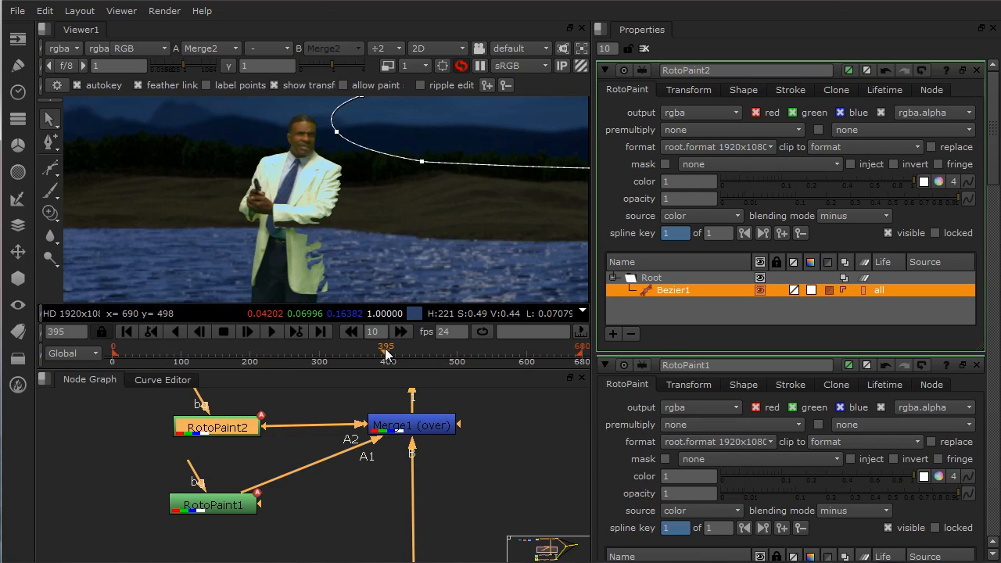
pyautogui.scroll(-3, 411, 223)
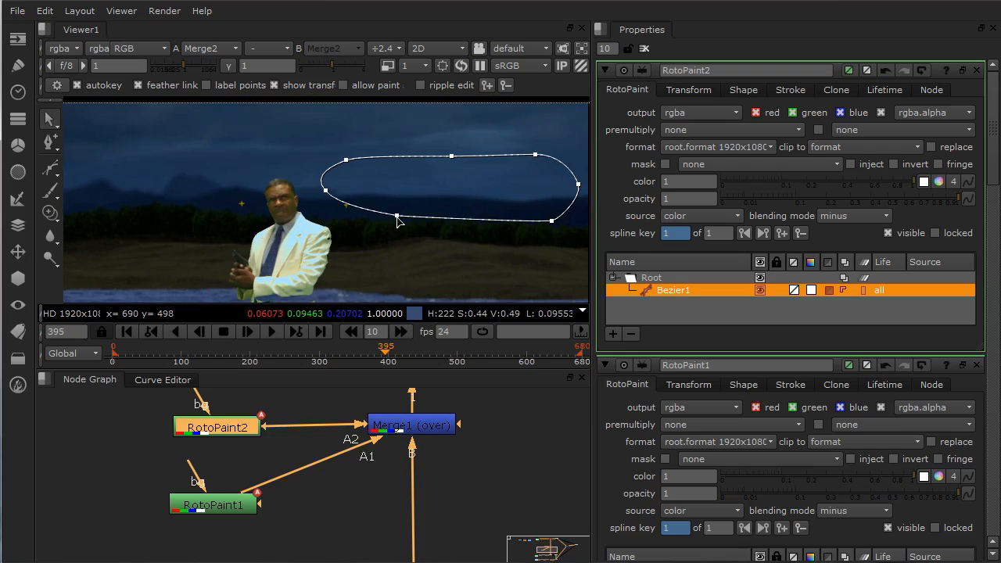
pyautogui.moveTo(398, 215); pyautogui.dragTo(416, 229)
pyautogui.click(325, 190)
pyautogui.moveTo(326, 190); pyautogui.dragTo(340, 211)
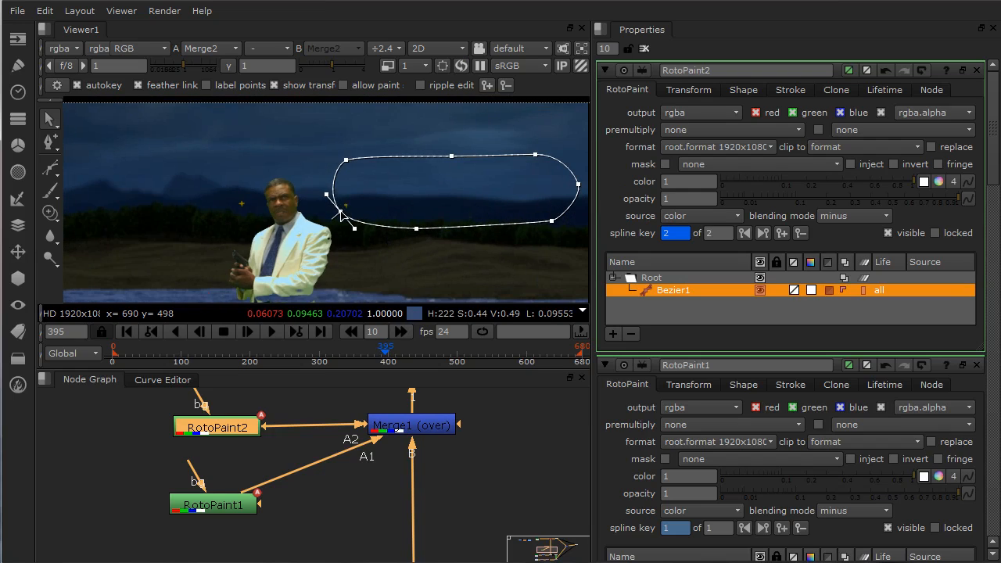
pyautogui.moveTo(346, 159); pyautogui.dragTo(362, 176)
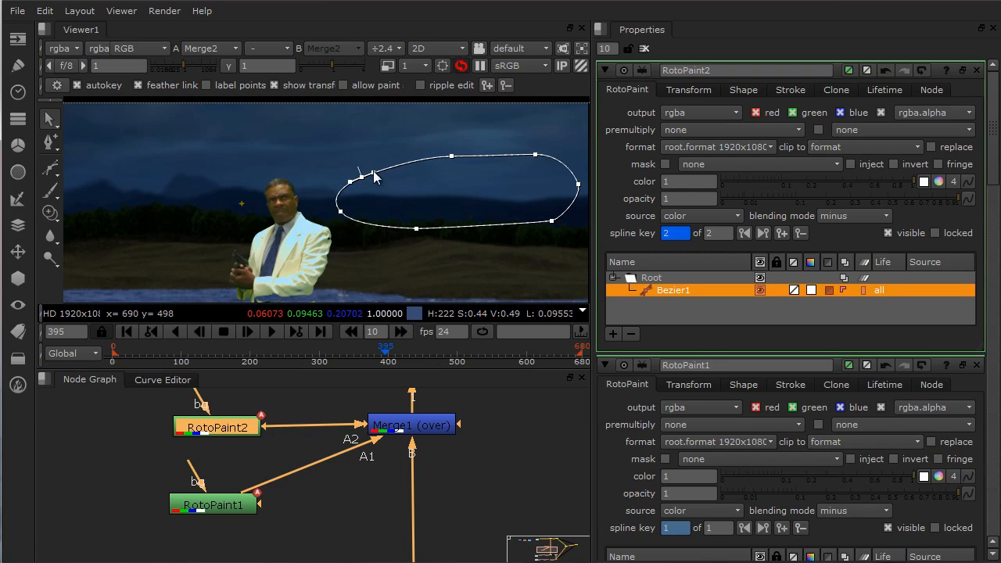
pyautogui.keyDown('ctrl'); pyautogui.keyDown('alt'); pyautogui.click(451, 160); pyautogui.keyUp('alt'); pyautogui.keyUp('ctrl')
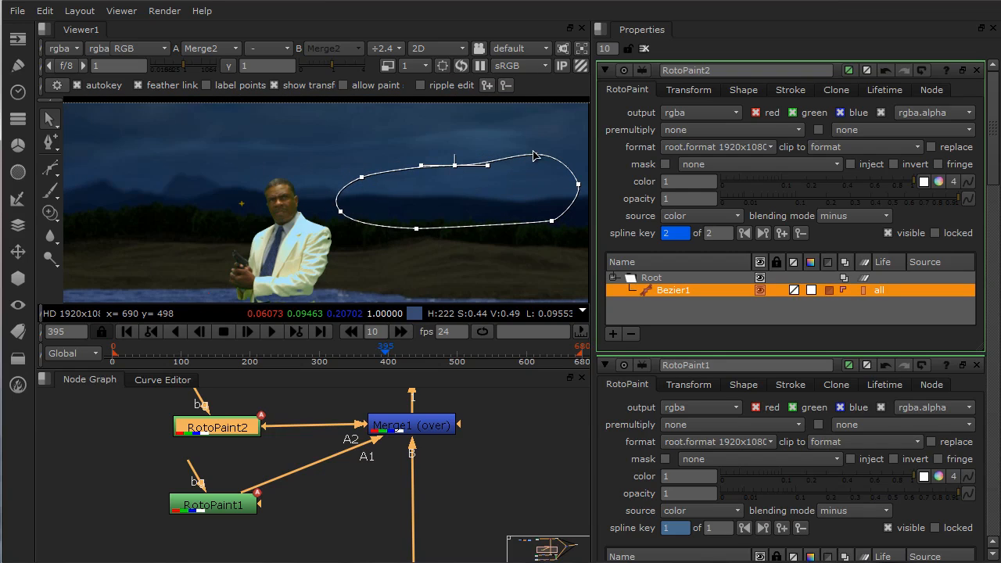
pyautogui.moveTo(535, 155); pyautogui.dragTo(538, 165)
# At frame 445, open RotoPaint1 and pull the near end of its Bezier clear of the man's head.
pyautogui.moveTo(391, 353); pyautogui.dragTo(420, 354)
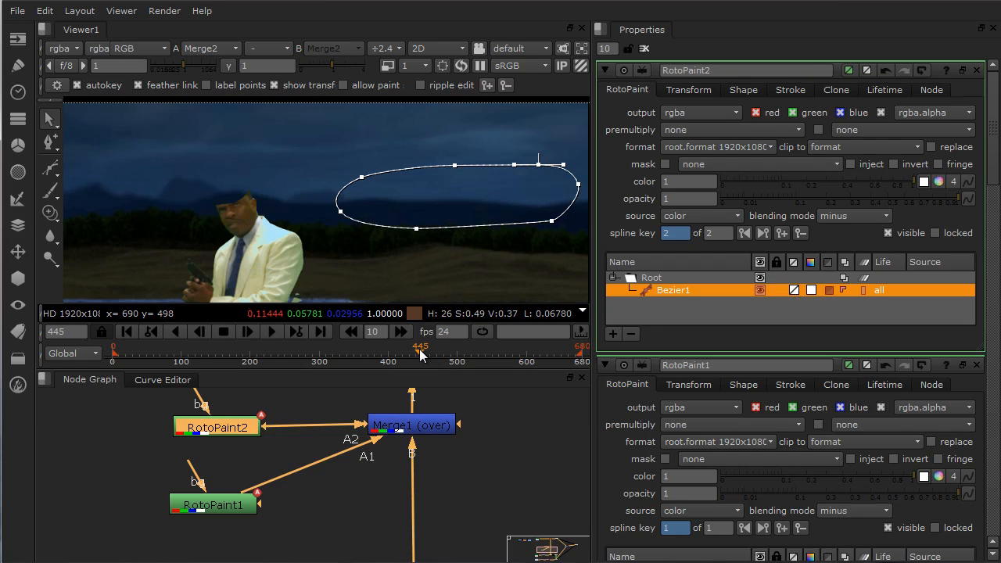
pyautogui.click(225, 506)
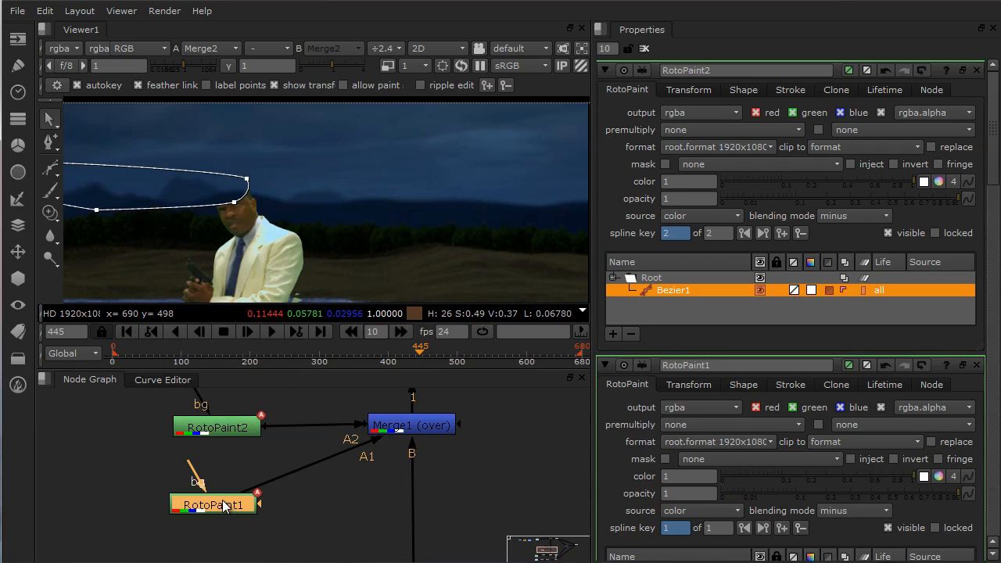
pyautogui.doubleClick(224, 505)
pyautogui.moveTo(275, 161); pyautogui.dragTo(371, 154, button='middle')
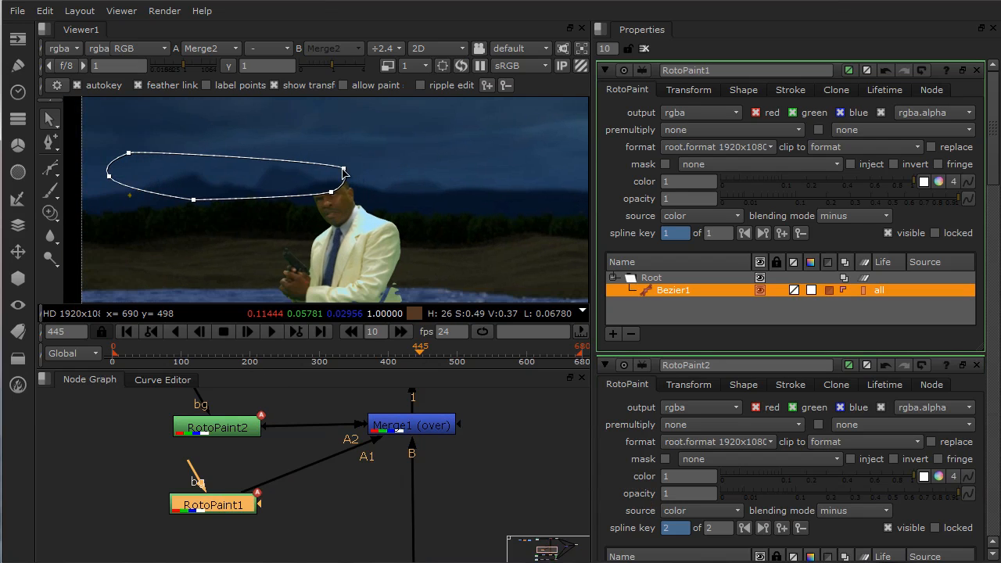
pyautogui.moveTo(344, 169); pyautogui.dragTo(296, 191)
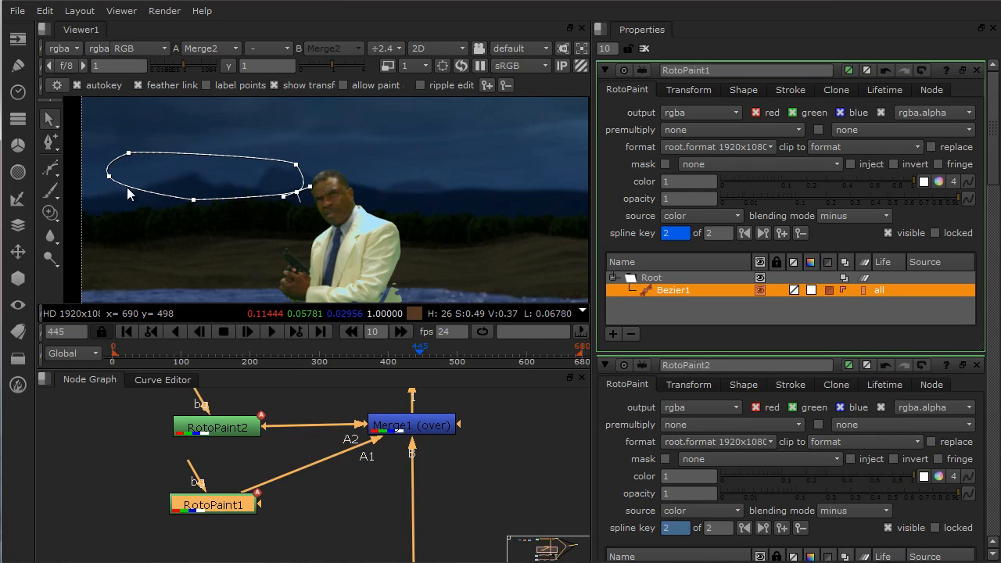
# Extend the far end of RotoPaint1's Bezier to the image border and lower its bottom edge over the remaining marker at frame 445.
pyautogui.moveTo(108, 175); pyautogui.dragTo(91, 204)
pyautogui.moveTo(174, 217); pyautogui.dragTo(331, 255, button='middle')
pyautogui.moveTo(286, 190); pyautogui.dragTo(238, 205)
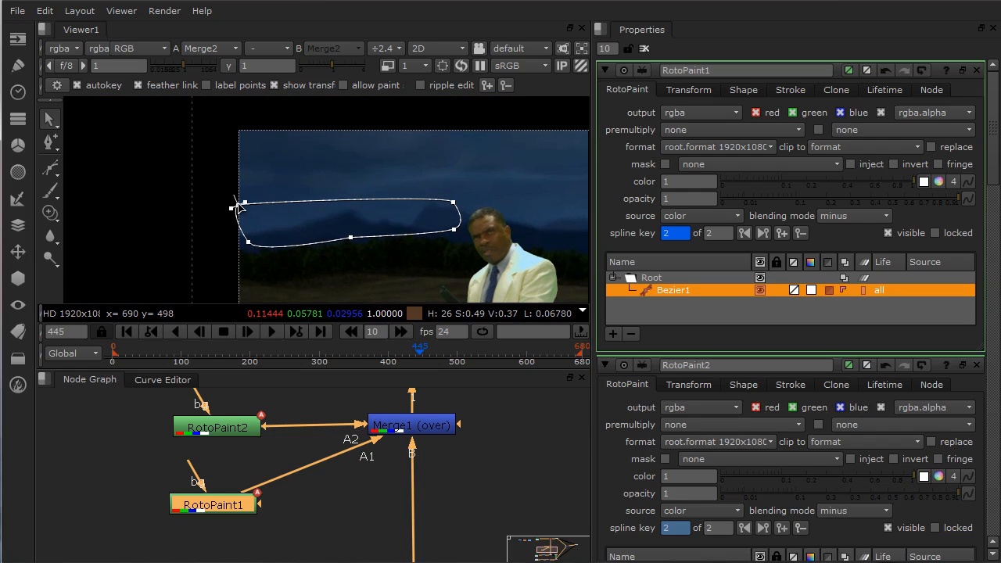
pyautogui.moveTo(366, 259); pyautogui.dragTo(328, 256, button='middle')
pyautogui.moveTo(313, 234); pyautogui.dragTo(316, 243)
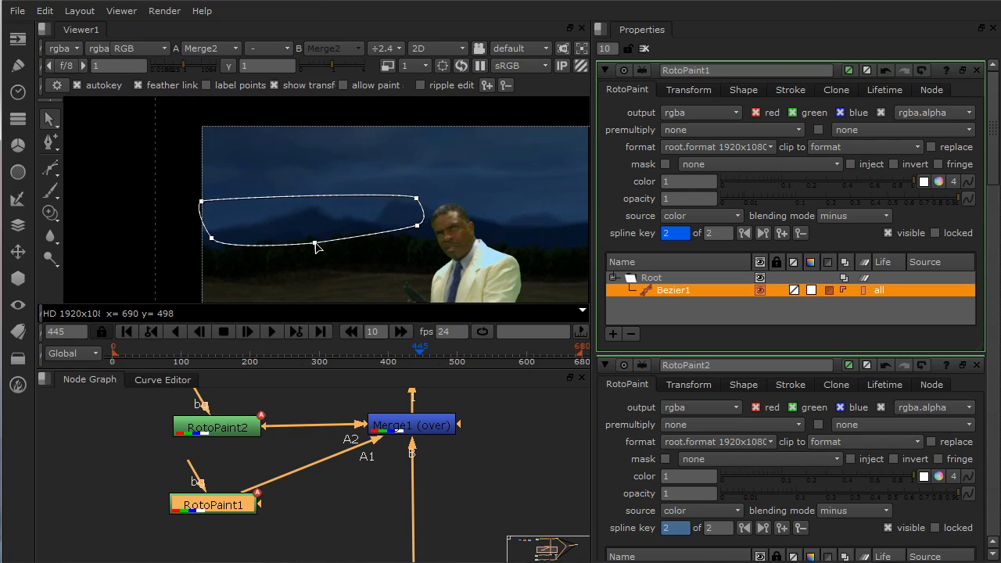
pyautogui.moveTo(389, 260); pyautogui.dragTo(369, 261, button='middle')
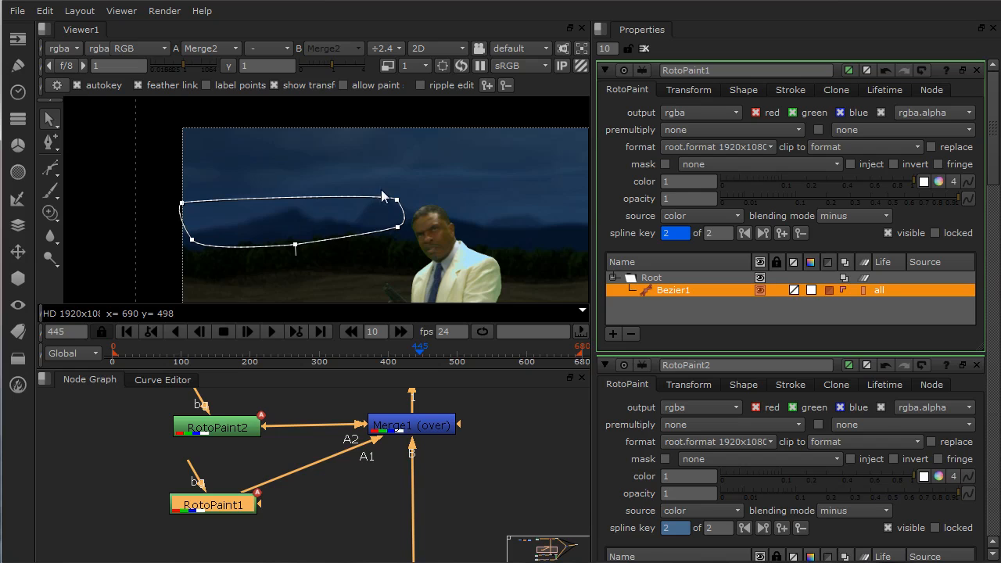
pyautogui.moveTo(313, 245); pyautogui.dragTo(282, 212, button='middle')
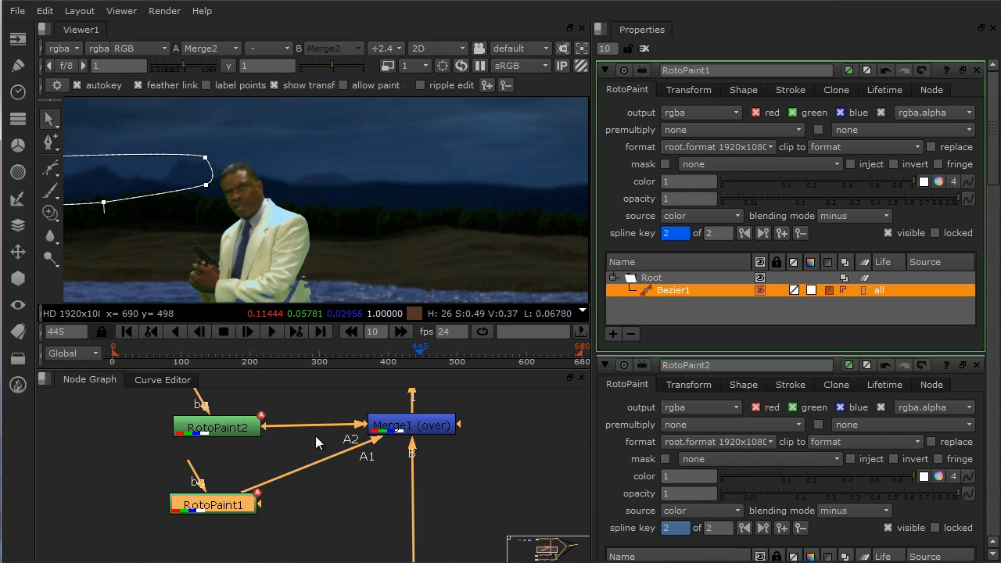
# At frame 491, stretch RotoPaint1's Bezier toward the man's face and lower its bottom edge and far corner to cover the markers.
pyautogui.click(452, 357)
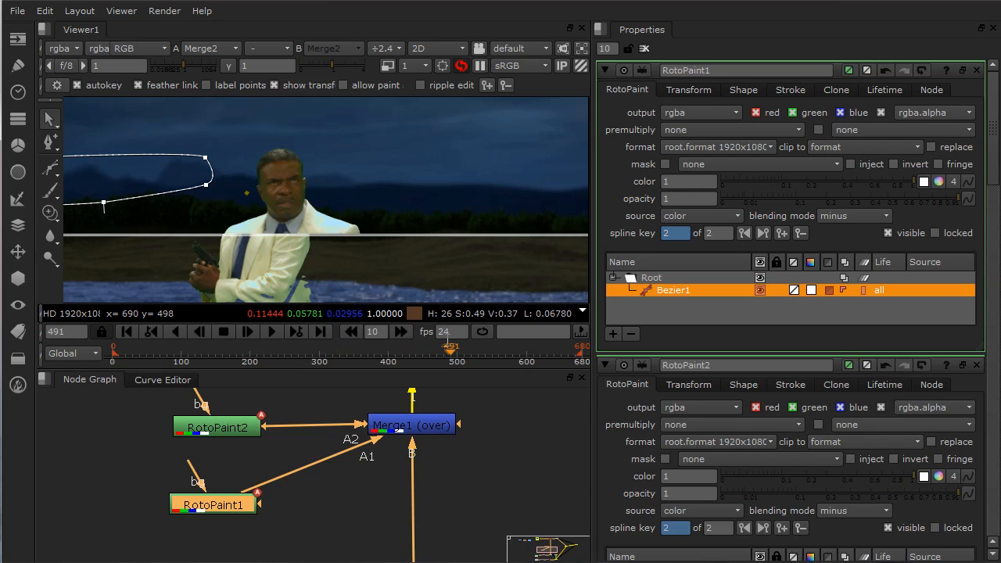
pyautogui.moveTo(207, 187); pyautogui.dragTo(252, 180)
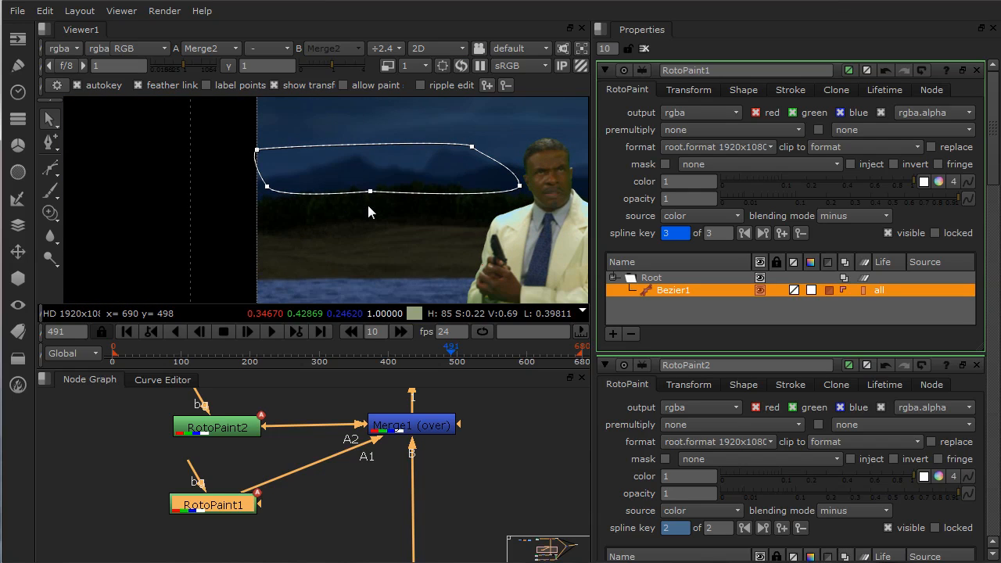
pyautogui.moveTo(370, 192); pyautogui.dragTo(371, 205)
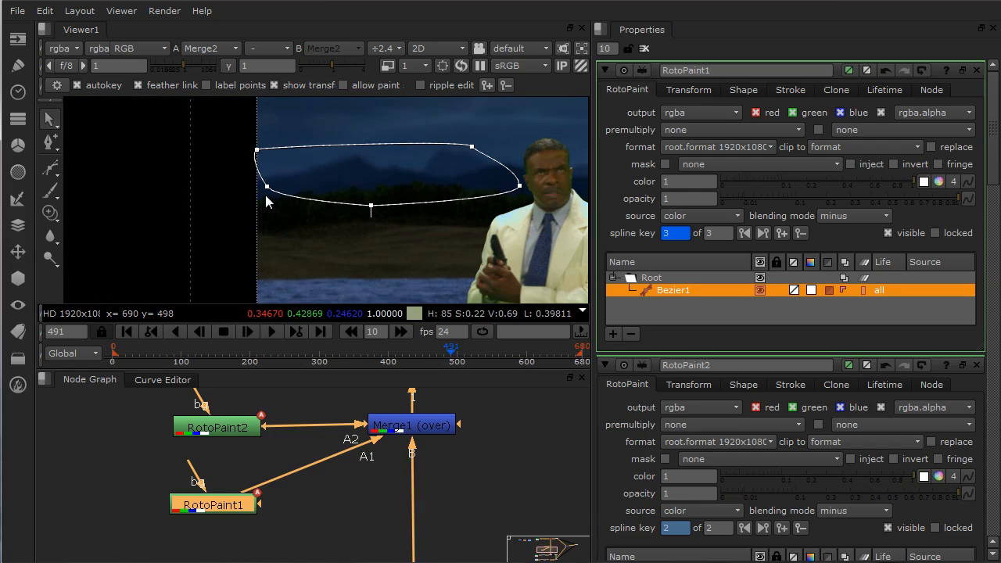
pyautogui.moveTo(267, 186); pyautogui.dragTo(262, 203)
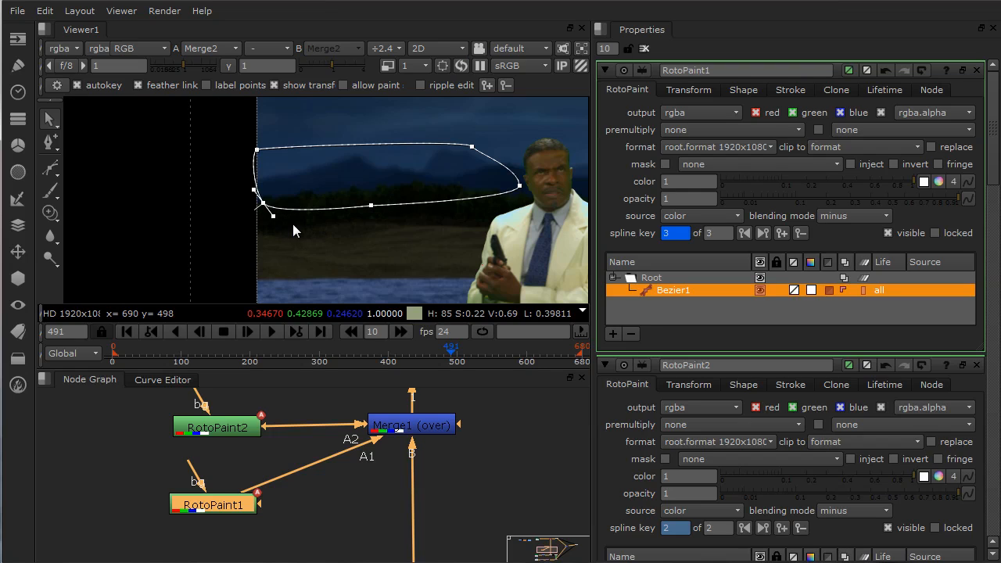
pyautogui.moveTo(511, 436); pyautogui.dragTo(408, 441, button='middle')
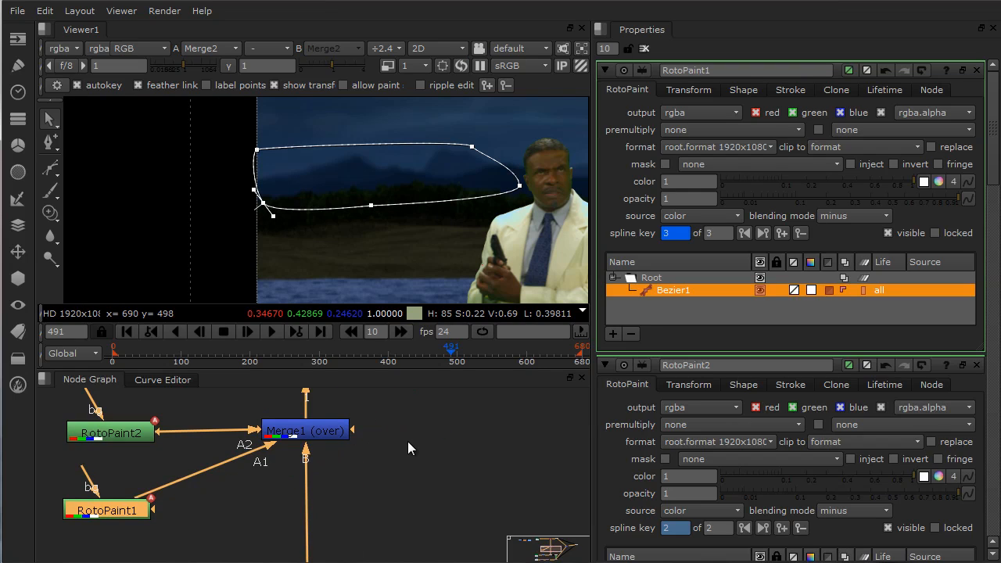
# At frame 544, pull the near end of RotoPaint1's Bezier clear of the man's face and lower its bottom edge over the marker.
pyautogui.click(488, 352)
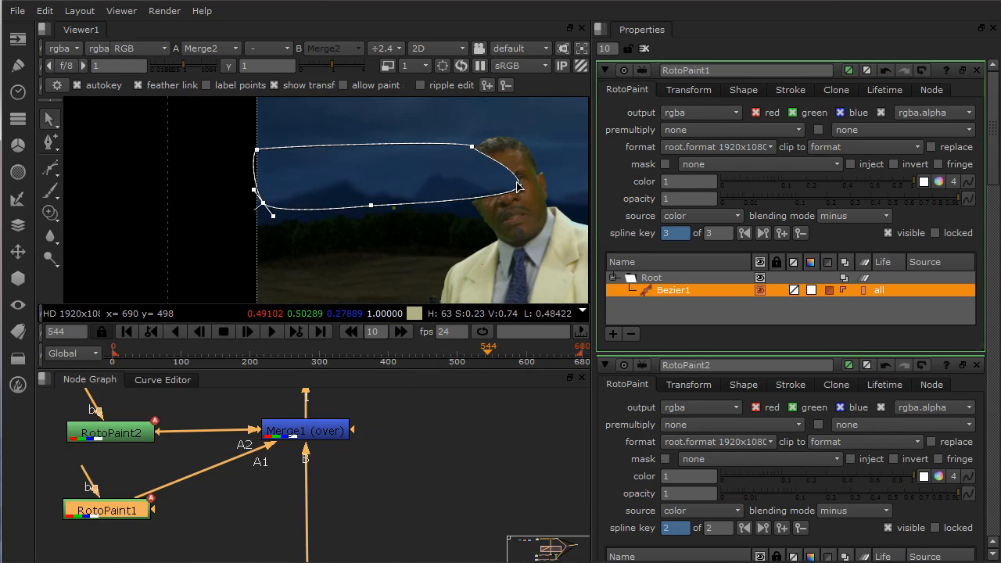
pyautogui.moveTo(519, 187); pyautogui.dragTo(452, 195)
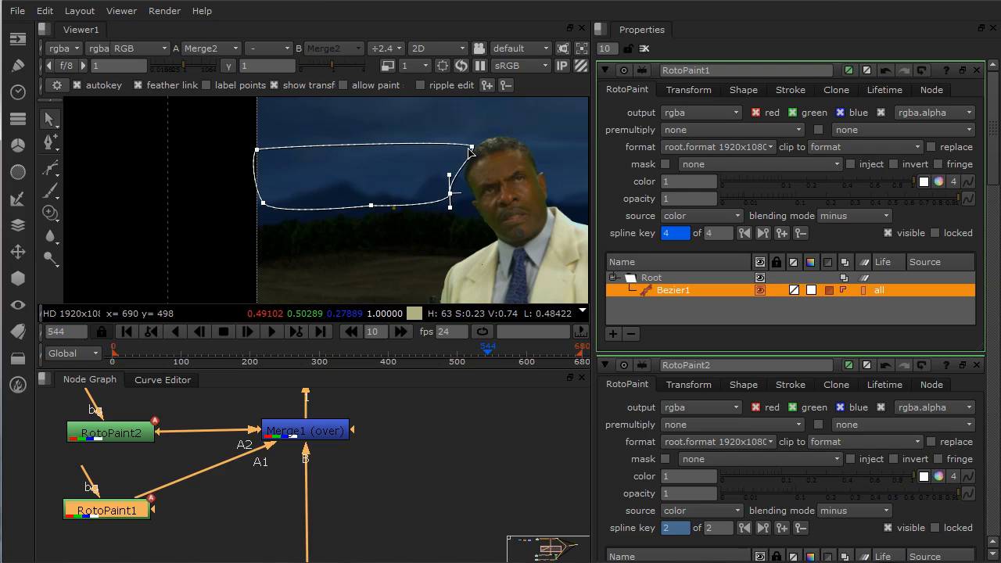
pyautogui.moveTo(472, 146); pyautogui.dragTo(450, 146)
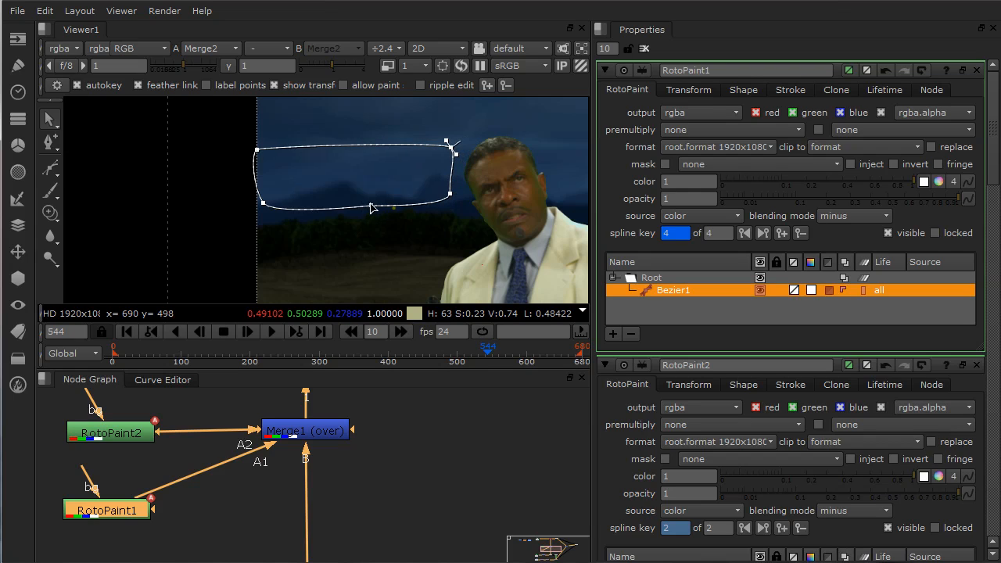
pyautogui.moveTo(372, 208); pyautogui.dragTo(375, 223)
# Transform RotoPaint2's Bezier: translate 62, -90 with width scale 1.18 at frame 544, and translate 48, -146 at frame 573.
pyautogui.moveTo(462, 242); pyautogui.dragTo(293, 244, button='middle')
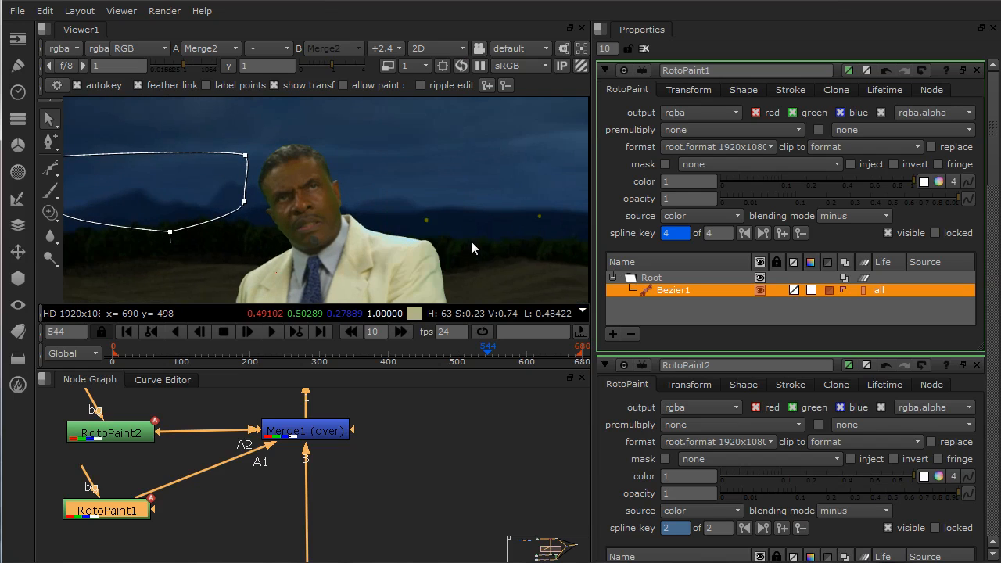
pyautogui.moveTo(470, 241); pyautogui.dragTo(427, 240, button='middle')
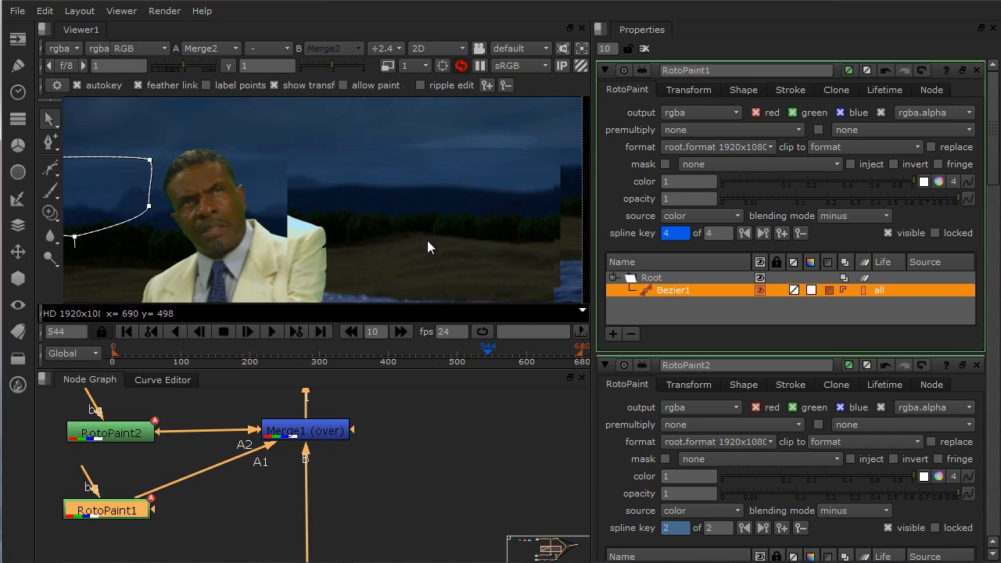
pyautogui.doubleClick(108, 435)
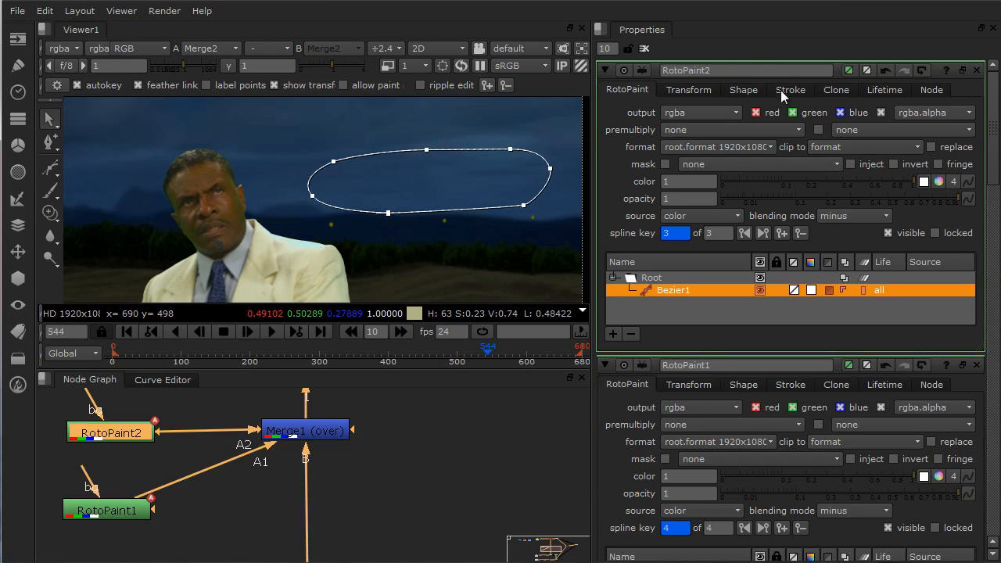
pyautogui.click(690, 90)
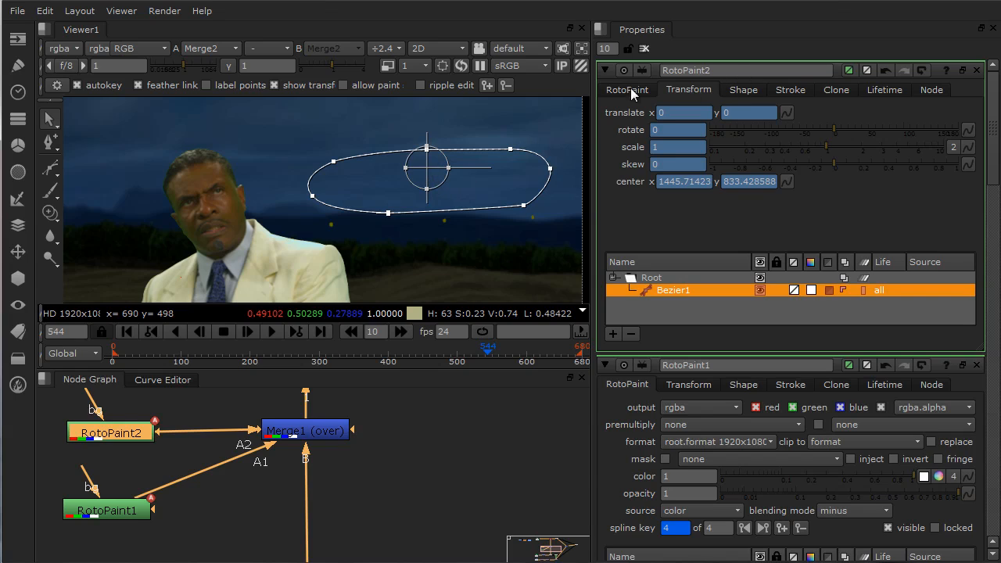
pyautogui.moveTo(429, 170); pyautogui.dragTo(452, 197)
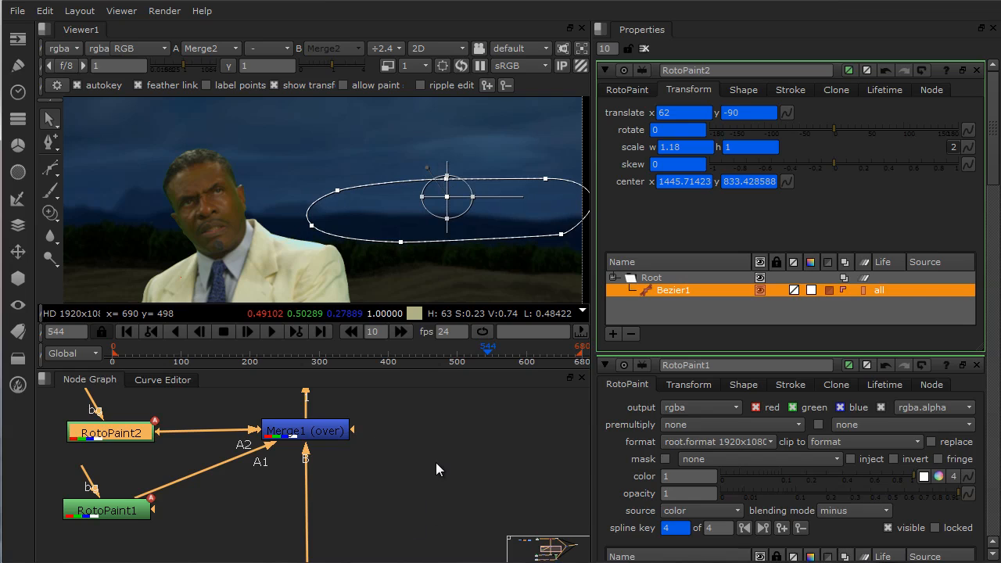
pyautogui.click(508, 353)
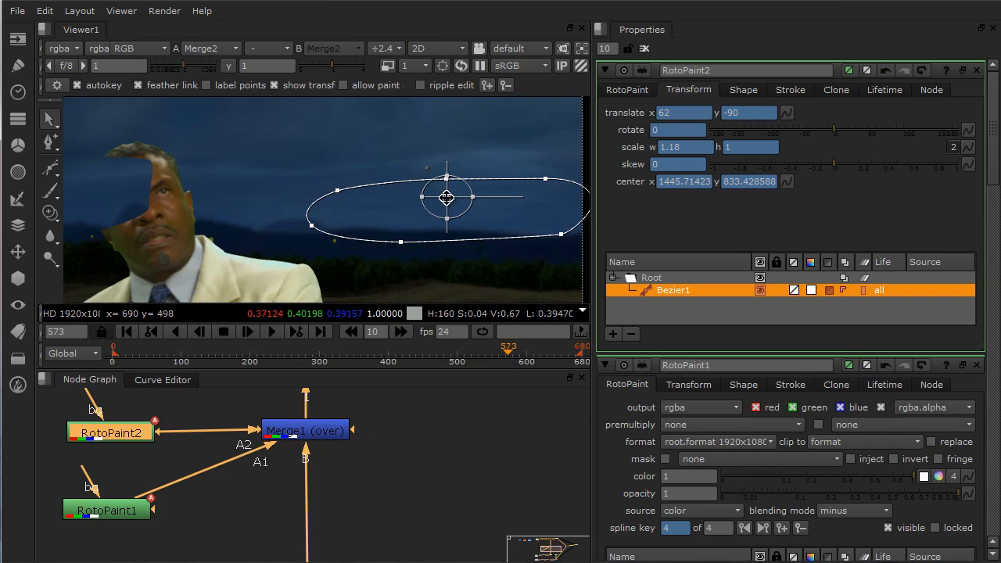
pyautogui.moveTo(446, 196); pyautogui.dragTo(442, 215)
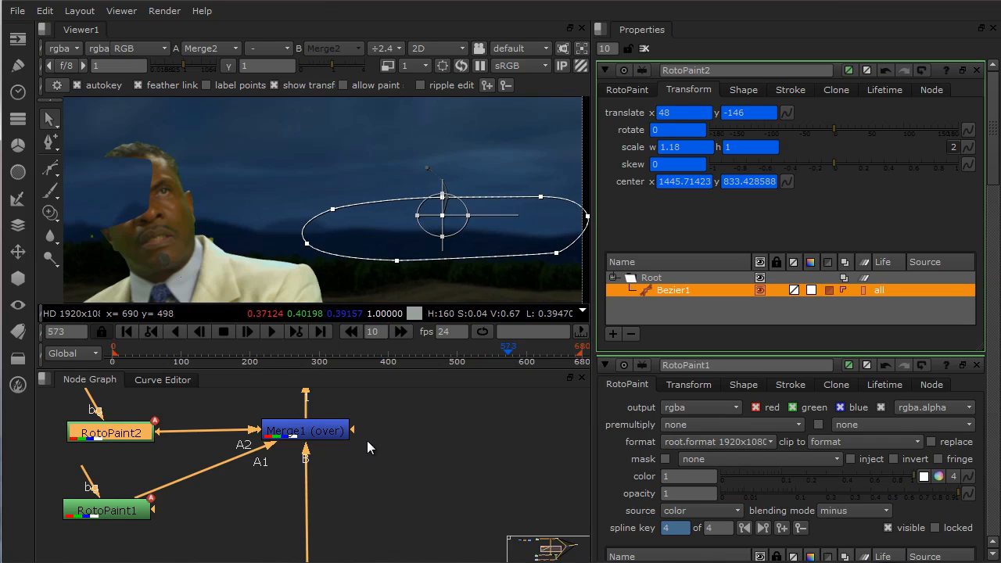
# At frame 573, translate RotoPaint1's Bezier to -184, -132 and extend its lower near corner slightly toward the man.
pyautogui.moveTo(395, 451); pyautogui.dragTo(545, 429, button='middle')
pyautogui.click(259, 482)
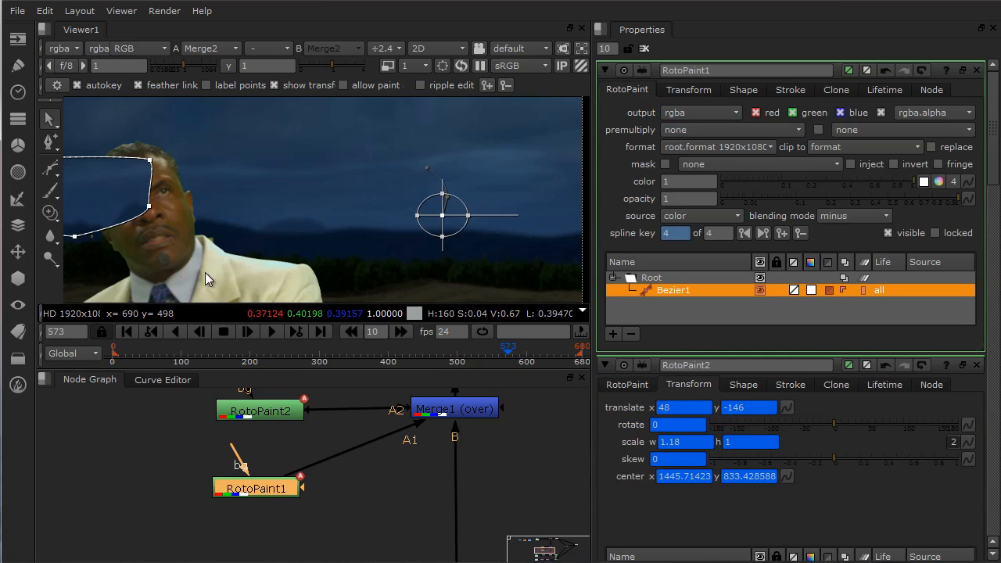
pyautogui.moveTo(207, 274); pyautogui.dragTo(469, 255, button='middle')
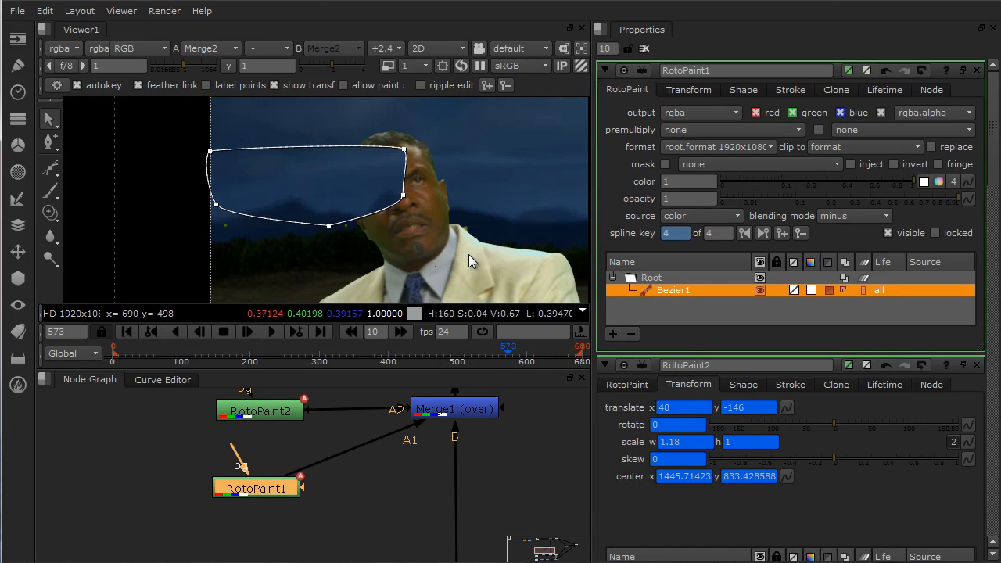
pyautogui.click(266, 410)
pyautogui.click(245, 492)
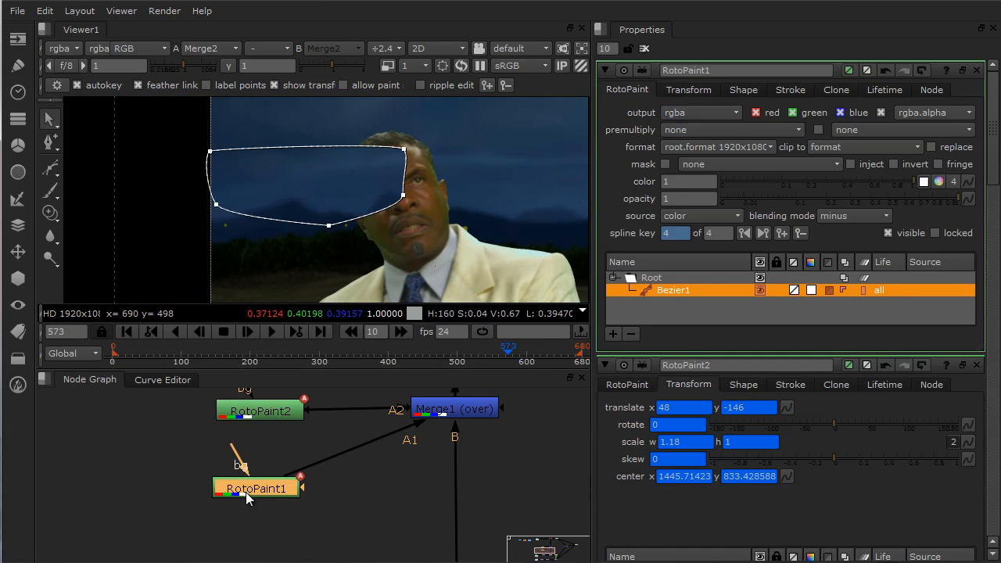
pyautogui.click(690, 91)
pyautogui.moveTo(351, 162); pyautogui.dragTo(294, 209)
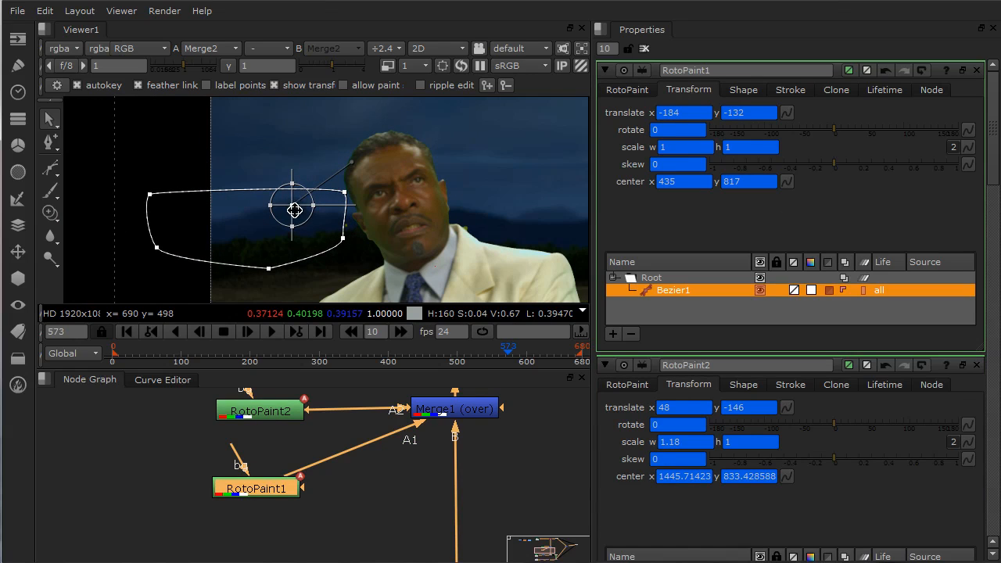
pyautogui.click(350, 251)
pyautogui.click(343, 239)
pyautogui.moveTo(343, 239); pyautogui.dragTo(352, 240)
# Review the node tree from the roto and merge nodes to the two Read branches, and check the composite at frame 573.
pyautogui.moveTo(490, 414); pyautogui.dragTo(478, 481, button='middle')
pyautogui.scroll(-5, 468, 451)
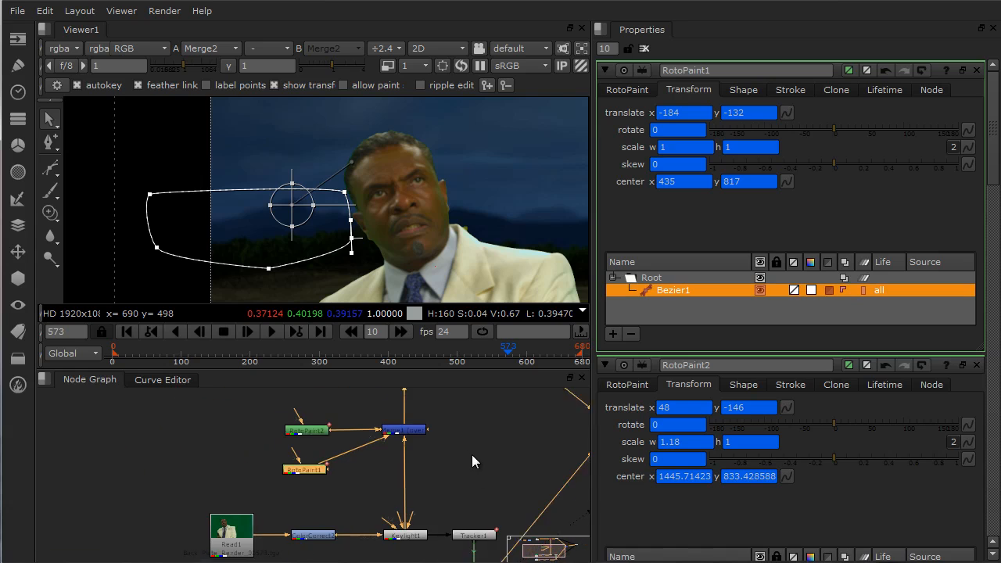
pyautogui.moveTo(458, 443); pyautogui.dragTo(492, 487, button='middle')
pyautogui.scroll(5, 492, 487)
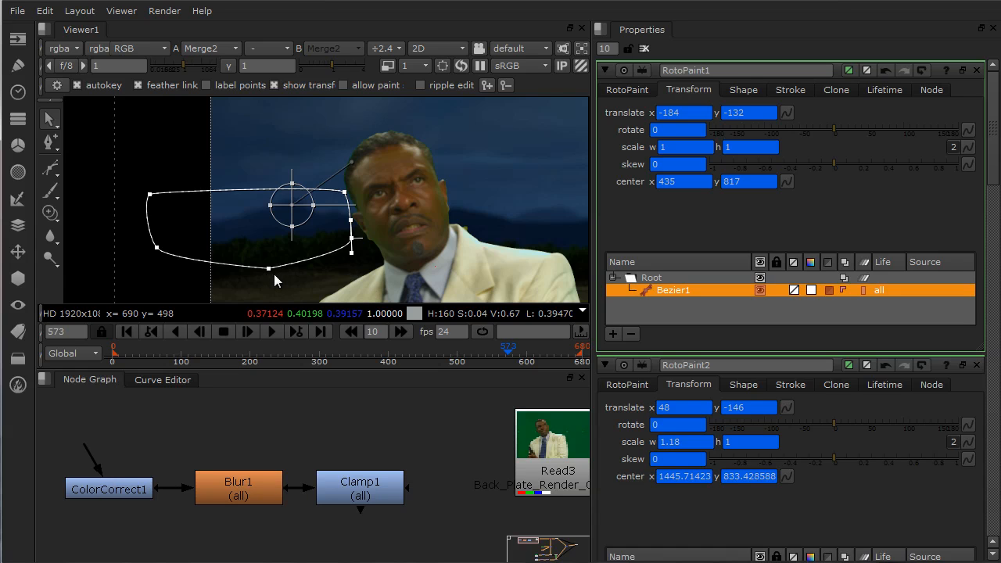
pyautogui.moveTo(375, 445); pyautogui.dragTo(176, 436, button='middle')
pyautogui.moveTo(366, 442); pyautogui.dragTo(175, 421, button='middle')
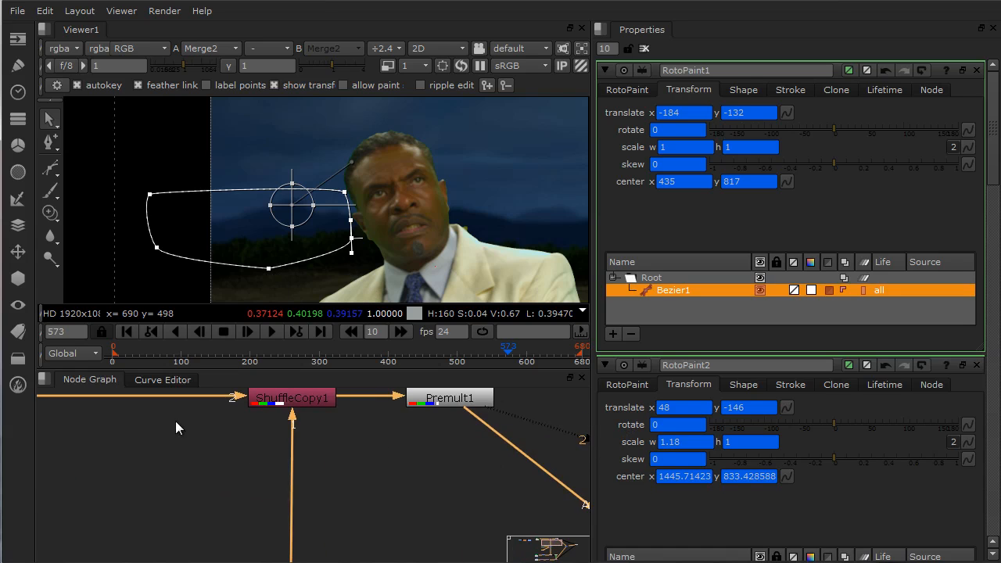
pyautogui.moveTo(409, 477); pyautogui.dragTo(319, 442, button='middle')
pyautogui.moveTo(373, 459); pyautogui.dragTo(335, 460, button='middle')
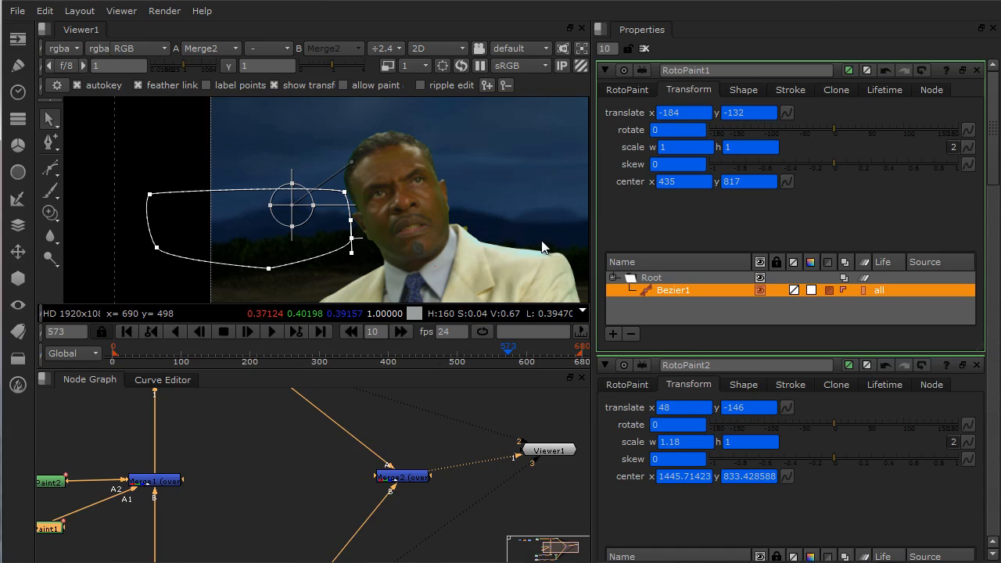
pyautogui.moveTo(457, 206); pyautogui.dragTo(323, 183, button='middle')
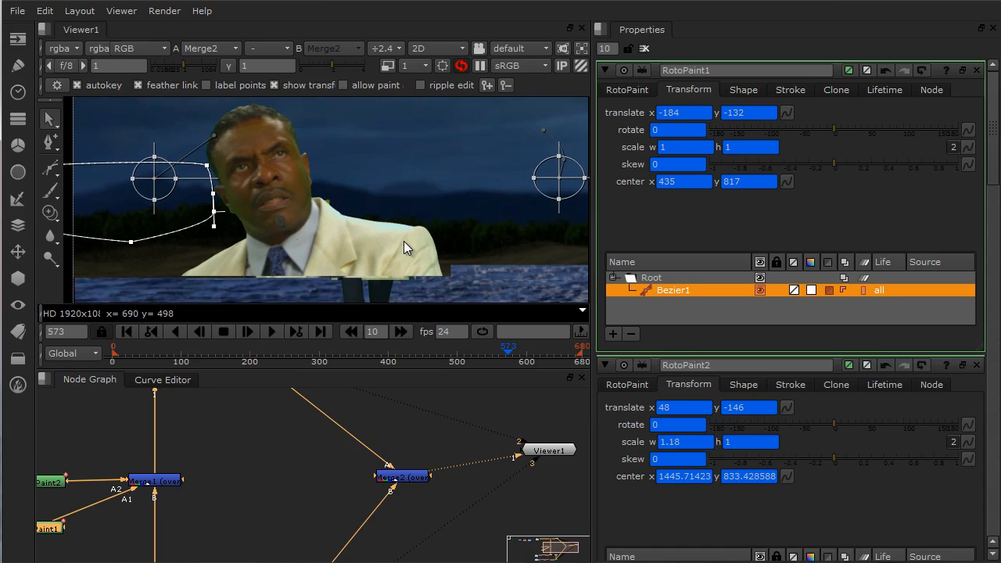
pyautogui.moveTo(250, 461); pyautogui.dragTo(369, 486, button='middle')
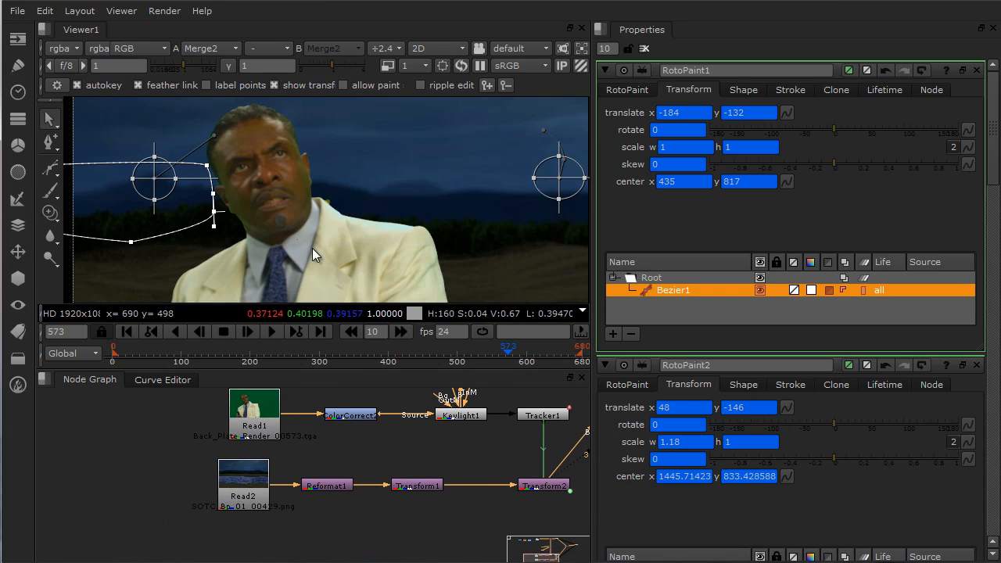
pyautogui.scroll(-2, 443, 259)
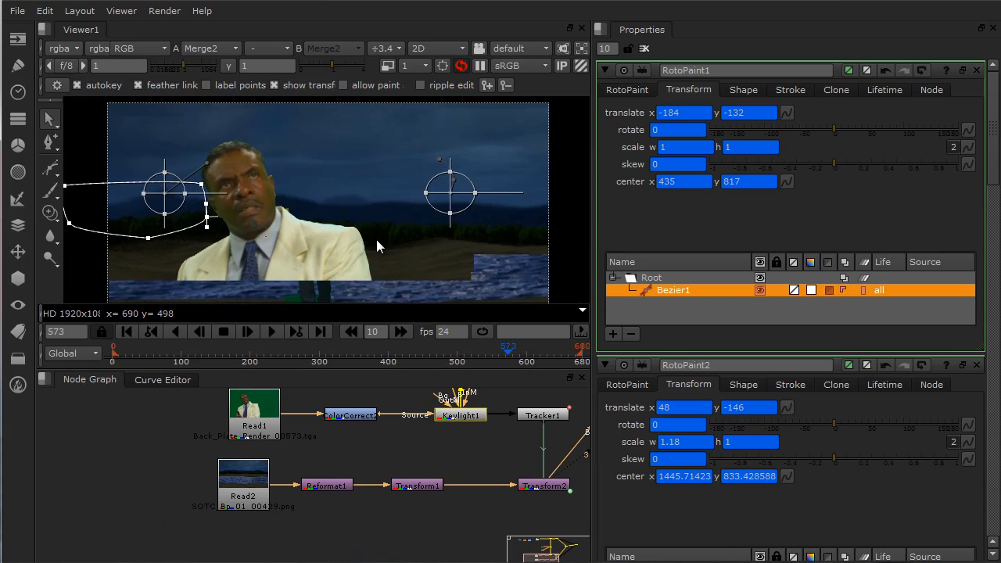
# Check the background at frames 471, 497 and 622, and set Read2 to loop after its last frame, 429.
pyautogui.moveTo(373, 354); pyautogui.dragTo(438, 358)
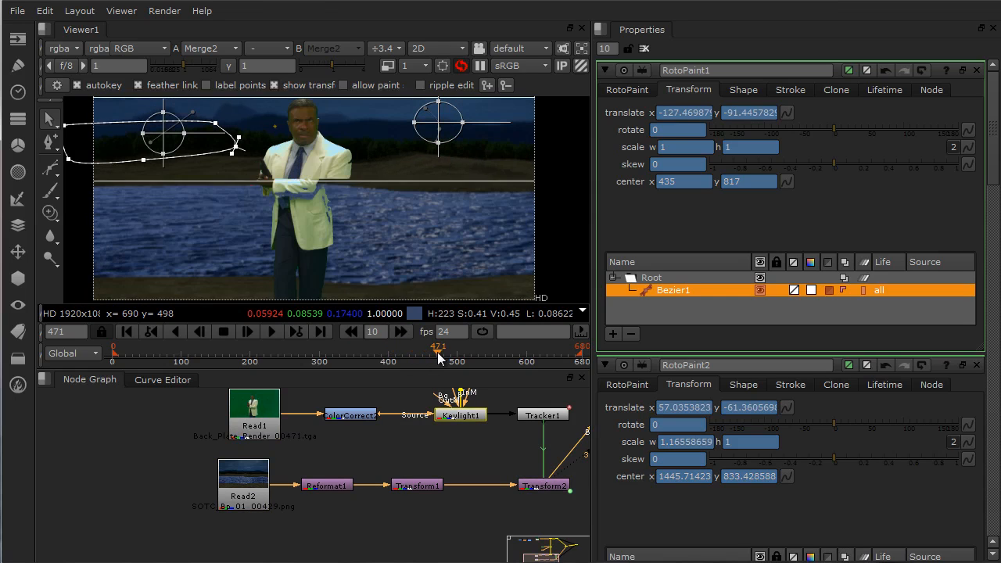
pyautogui.click(455, 356)
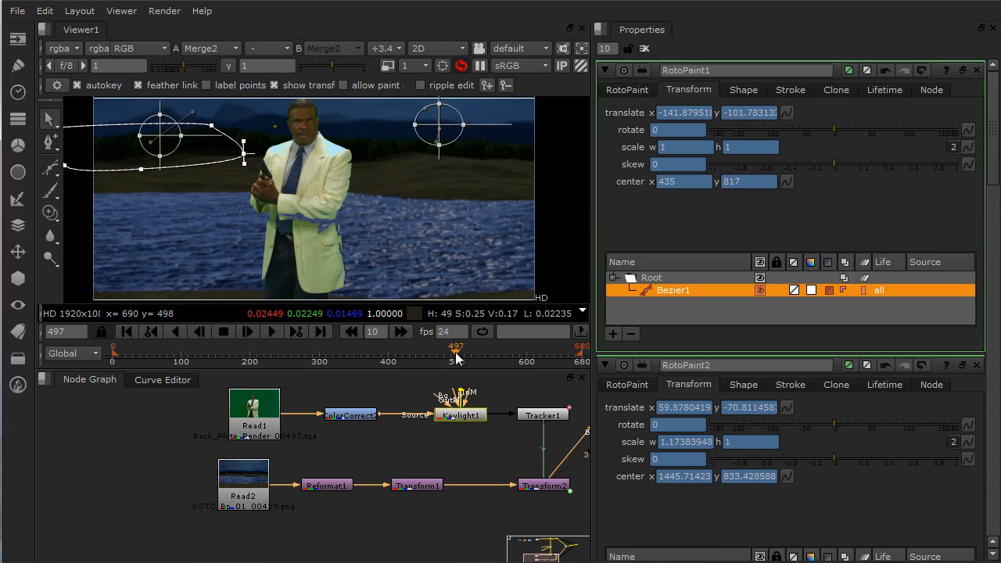
pyautogui.doubleClick(243, 485)
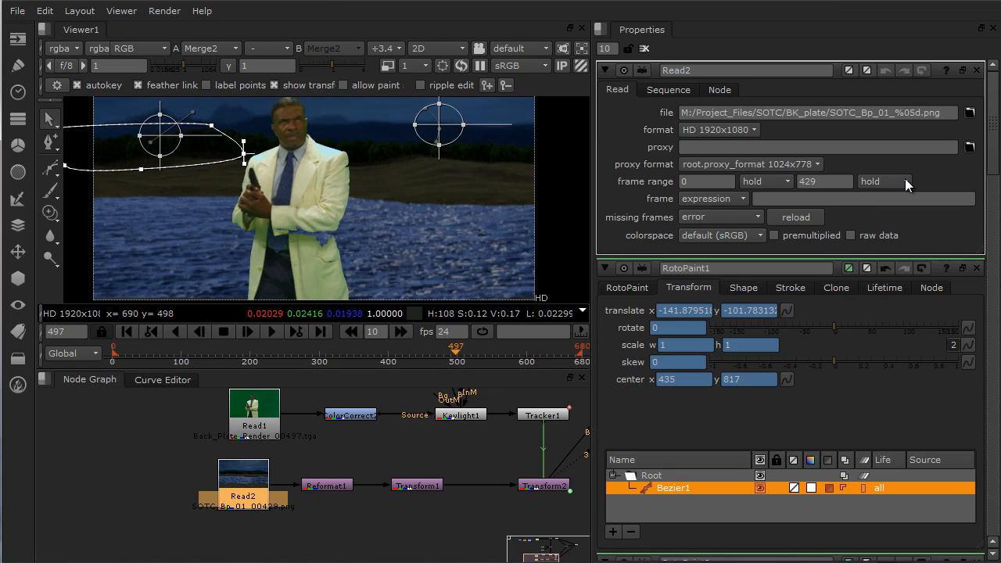
pyautogui.click(536, 356)
pyautogui.click(541, 356)
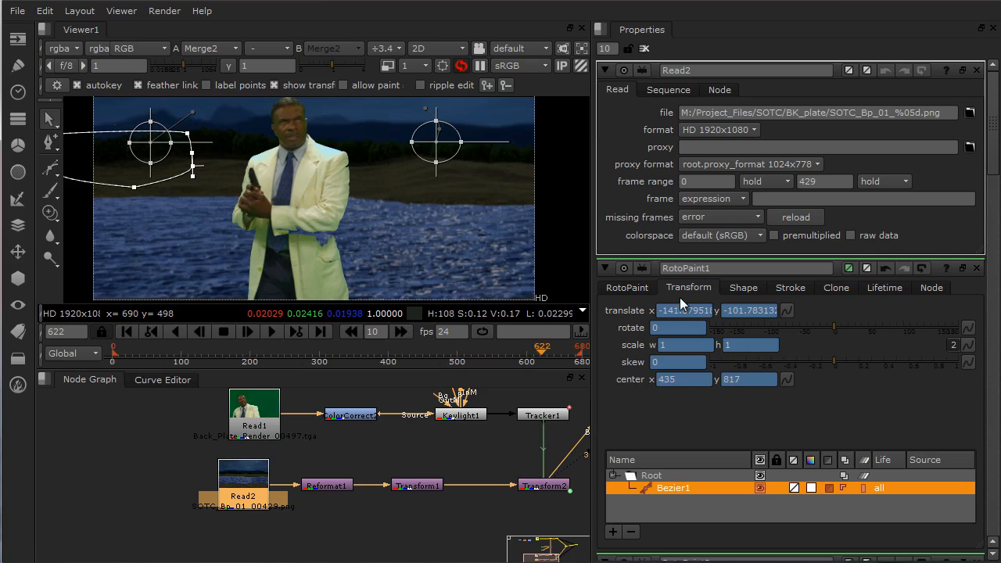
pyautogui.click(883, 182)
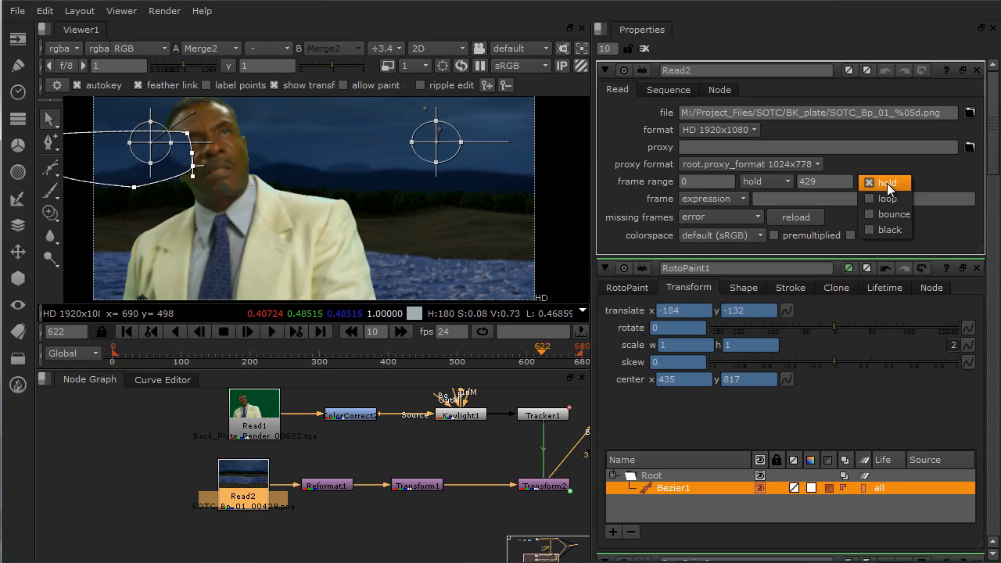
pyautogui.click(891, 202)
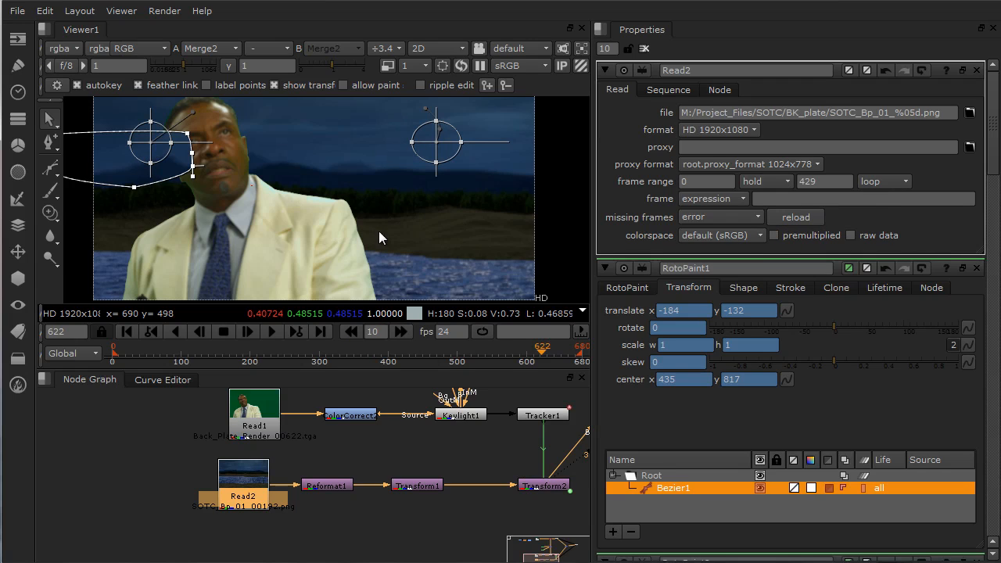
# At frame 622, translate RotoPaint1's Bezier to -302, -212 so it clears the man's face.
pyautogui.scroll(-3, 378, 231)
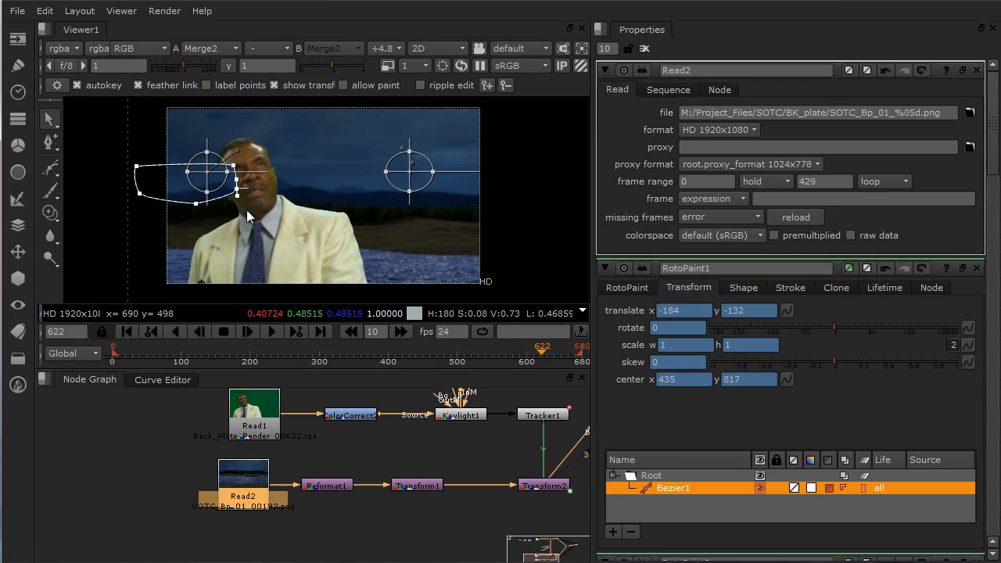
pyautogui.scroll(3, 246, 210)
pyautogui.moveTo(245, 150); pyautogui.dragTo(214, 170)
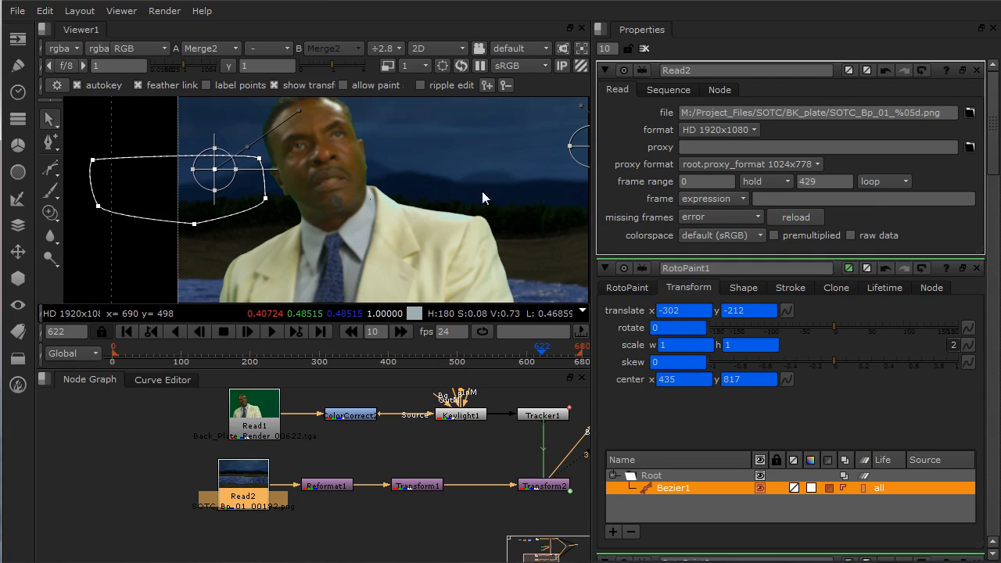
pyautogui.moveTo(482, 190); pyautogui.dragTo(316, 208, button='middle')
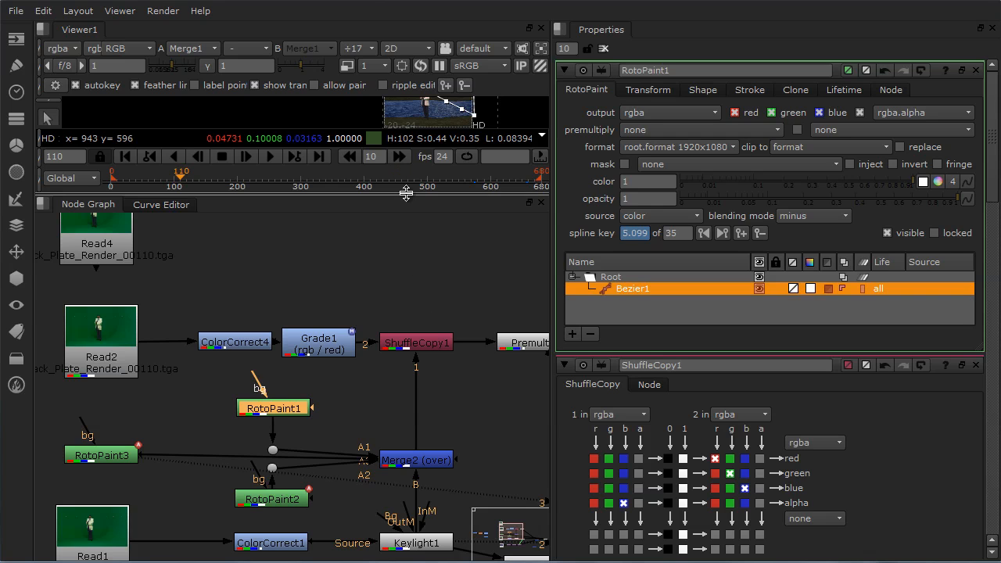
# Enlarge the viewer area and examine the full-figure composite at frame 110.
pyautogui.moveTo(406, 196); pyautogui.dragTo(452, 466)
pyautogui.scroll(3, 410, 328)
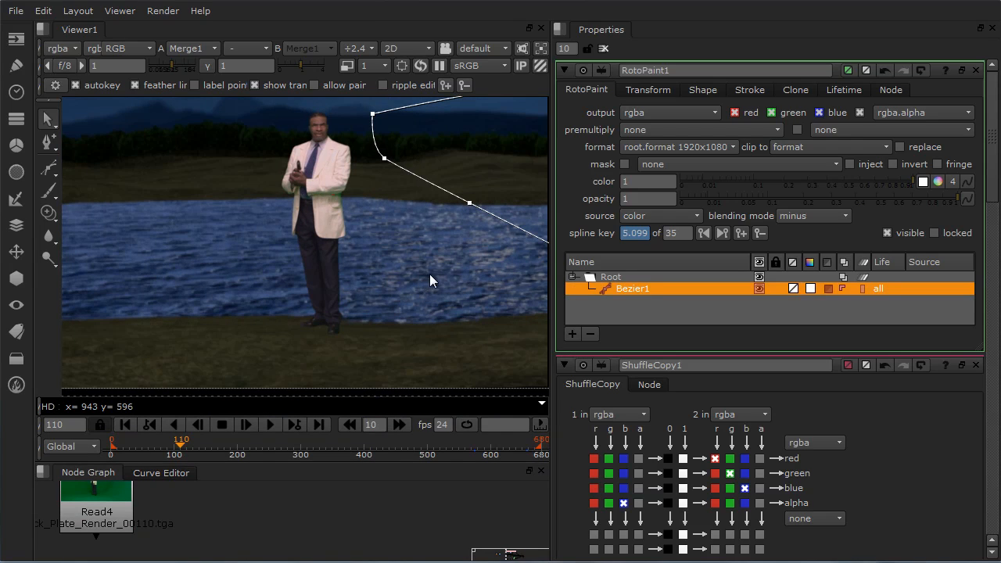
pyautogui.moveTo(438, 275); pyautogui.dragTo(493, 263, button='middle')
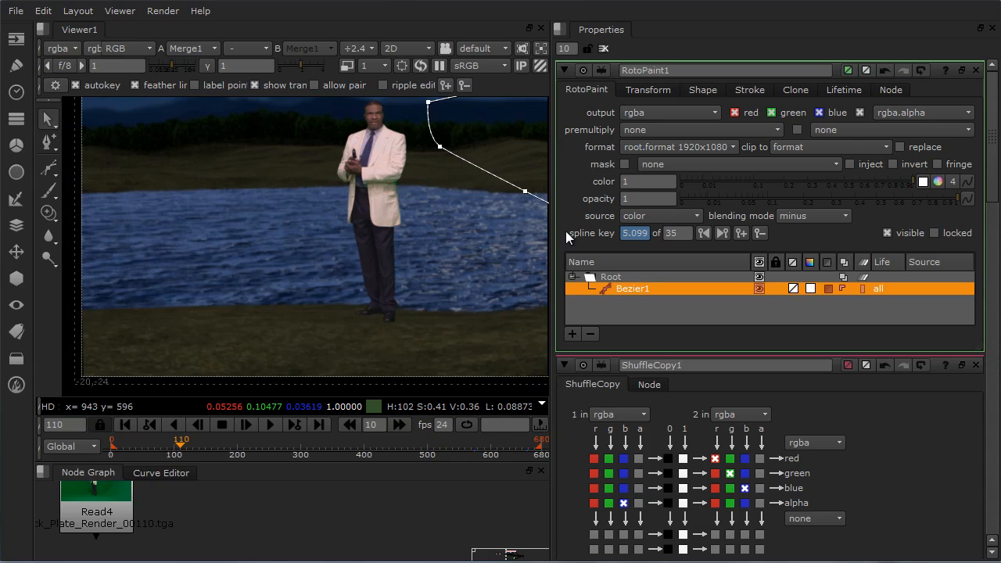
# Close all open node properties, widen the viewer and node graph area, and give the node graph more height to show the roto branch.
pyautogui.click(605, 49)
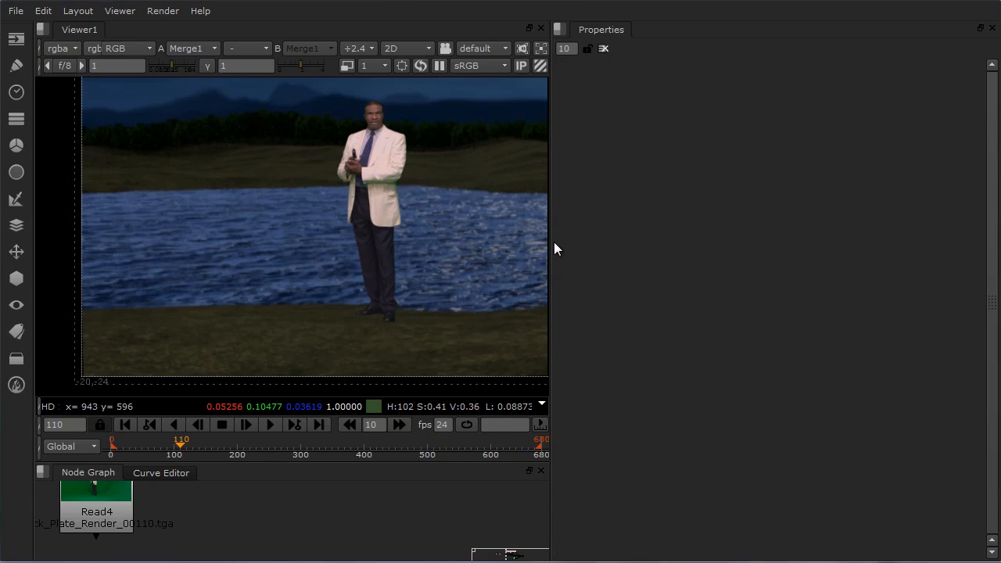
pyautogui.moveTo(558, 242); pyautogui.dragTo(741, 249)
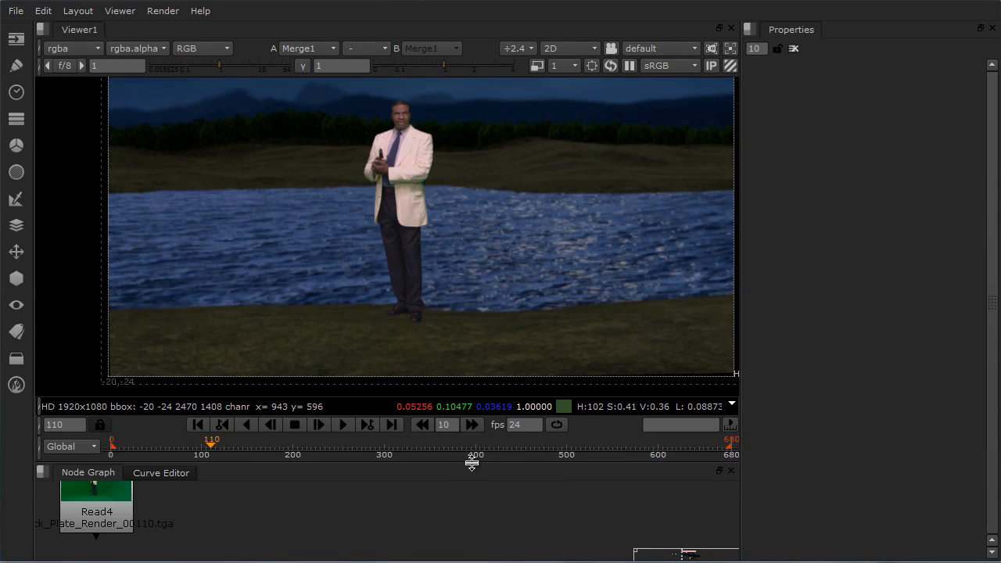
pyautogui.moveTo(471, 463); pyautogui.dragTo(462, 258)
pyautogui.moveTo(391, 341); pyautogui.dragTo(475, 279, button='middle')
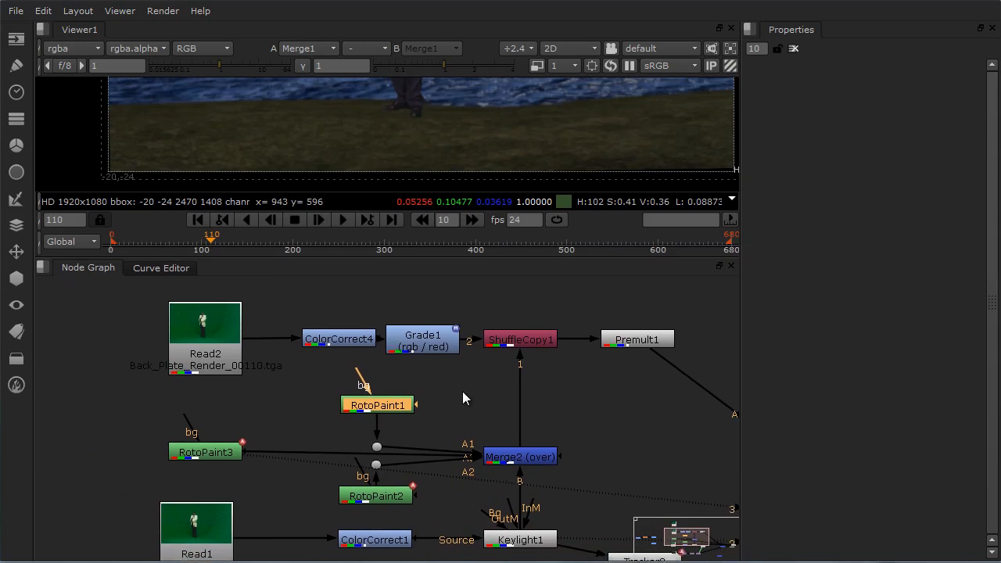
# Give the viewer more height and frame the full-figure composite over the lake at frame 110.
pyautogui.moveTo(463, 391); pyautogui.dragTo(487, 401, button='middle')
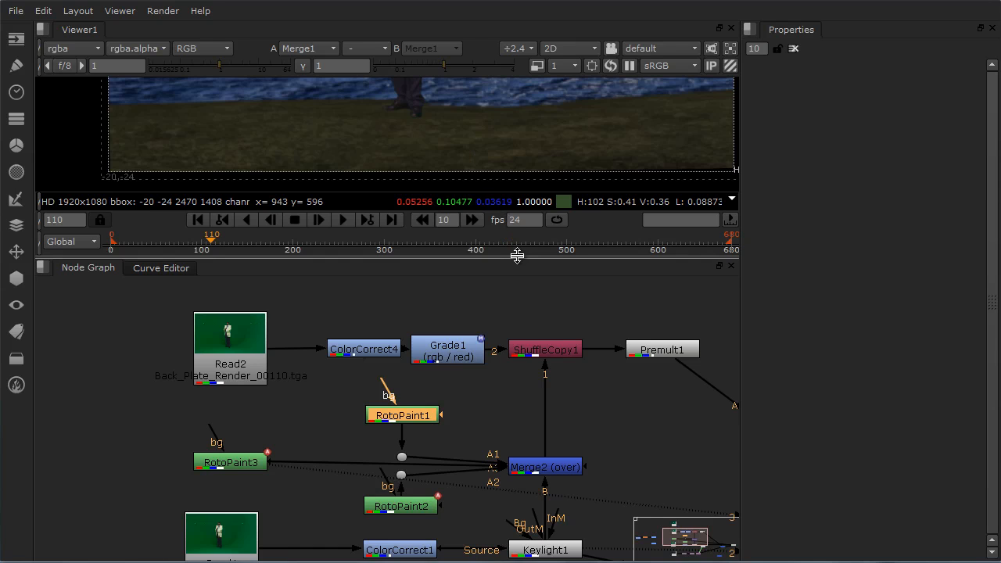
pyautogui.moveTo(516, 259); pyautogui.dragTo(538, 399)
pyautogui.scroll(1, 486, 227)
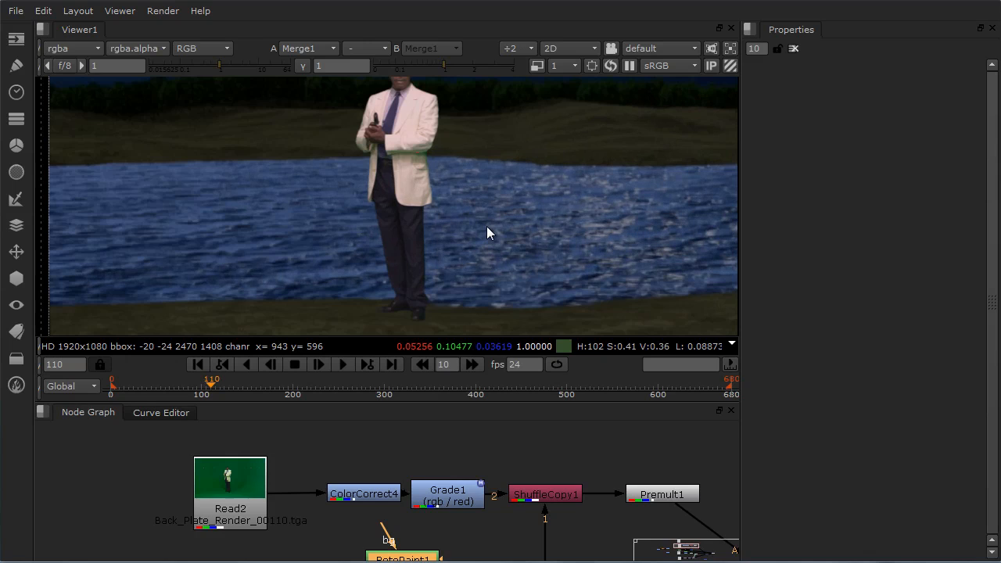
pyautogui.scroll(-1, 486, 227)
pyautogui.moveTo(524, 226); pyautogui.dragTo(506, 254, button='middle')
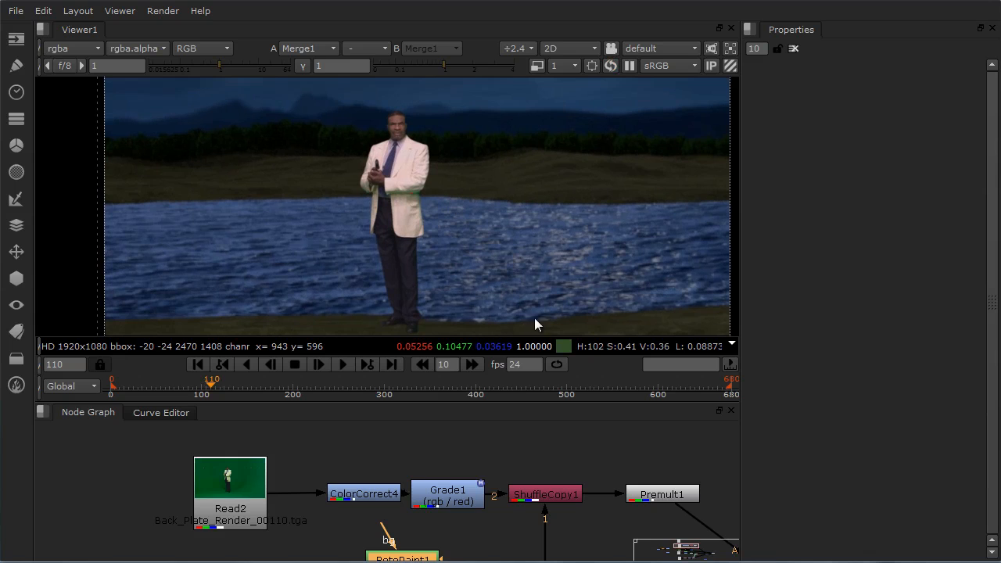
pyautogui.moveTo(509, 400)
pyautogui.mouseDown()
pyautogui.moveTo(498, 301)
pyautogui.moveTo(514, 404)
pyautogui.mouseUp()
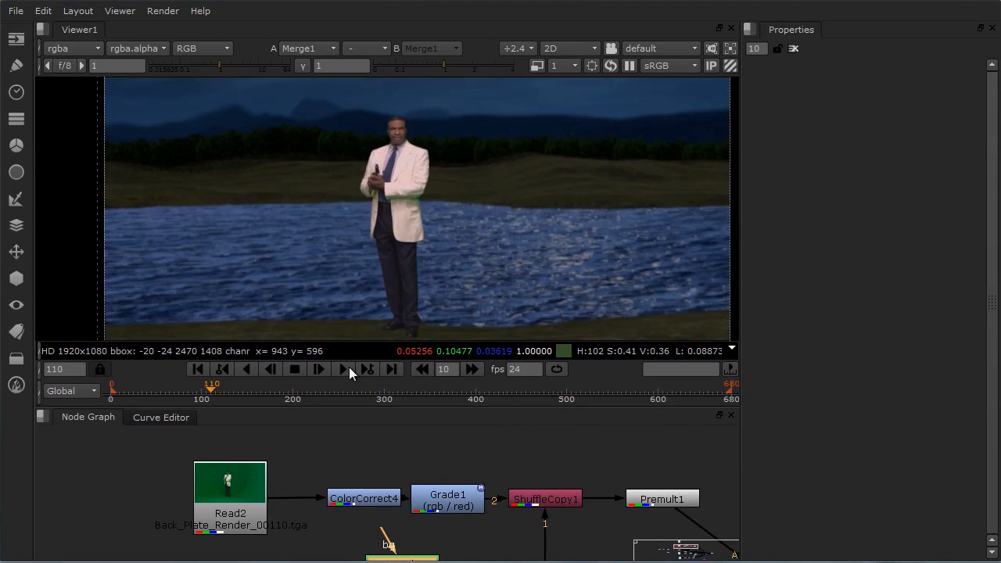
# Play the composite from frame 110, stop at frame 116, and examine the man's feet against the grassy ground.
pyautogui.click(343, 368)
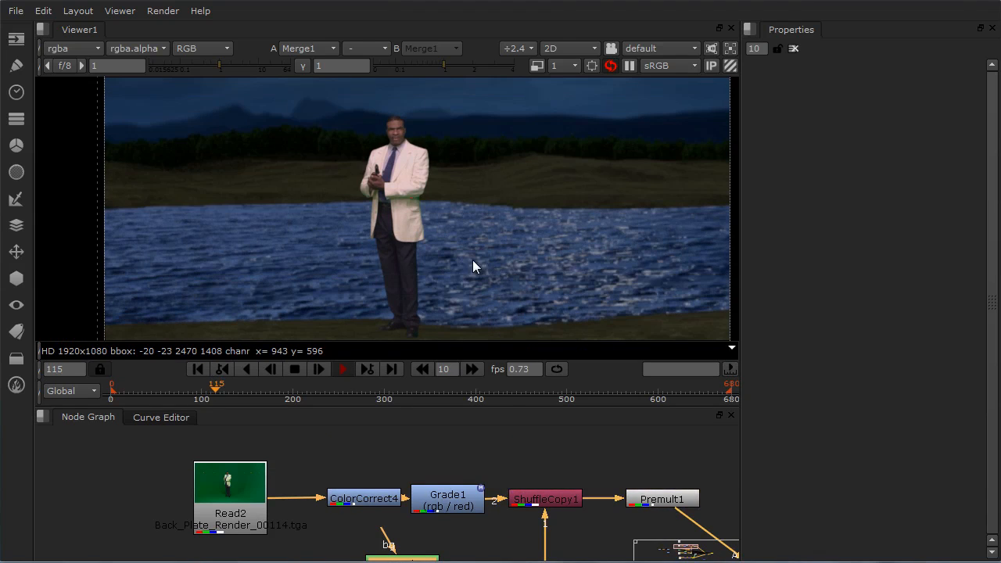
pyautogui.click(342, 369)
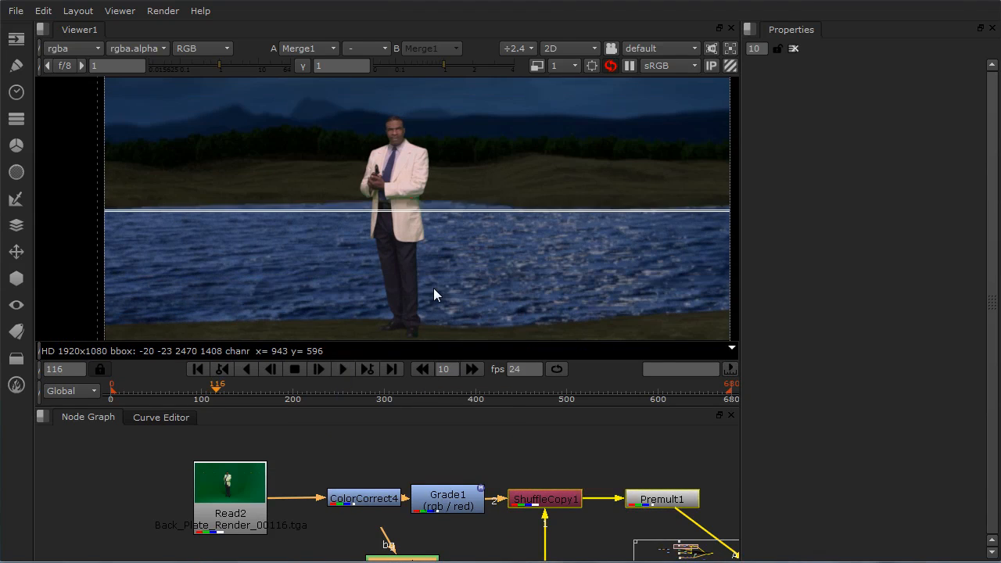
pyautogui.moveTo(433, 294); pyautogui.dragTo(470, 204, button='middle')
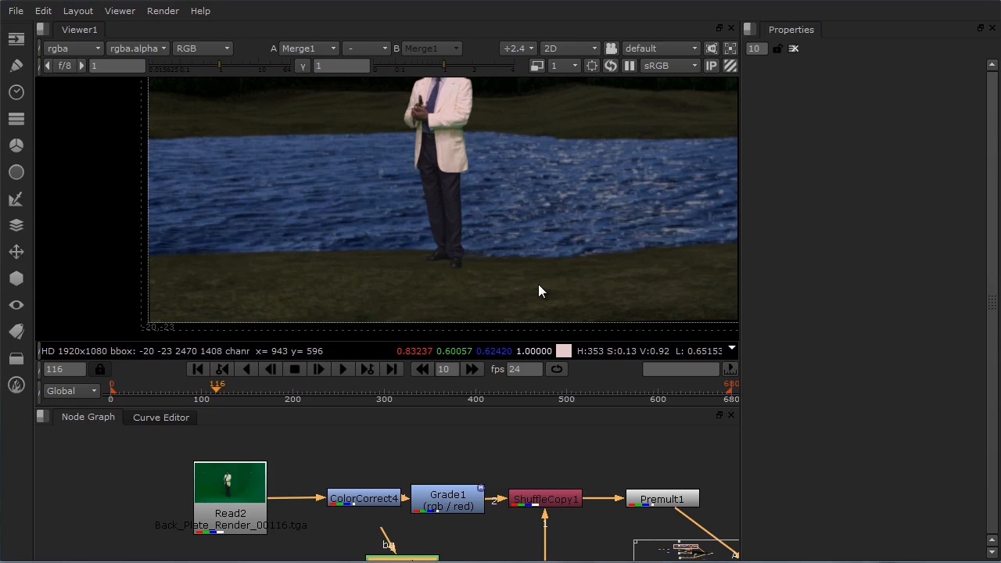
# Give the node graph more height and follow the tree from the roto branch through Premult1 to Merge1.
pyautogui.moveTo(440, 404); pyautogui.dragTo(449, 273)
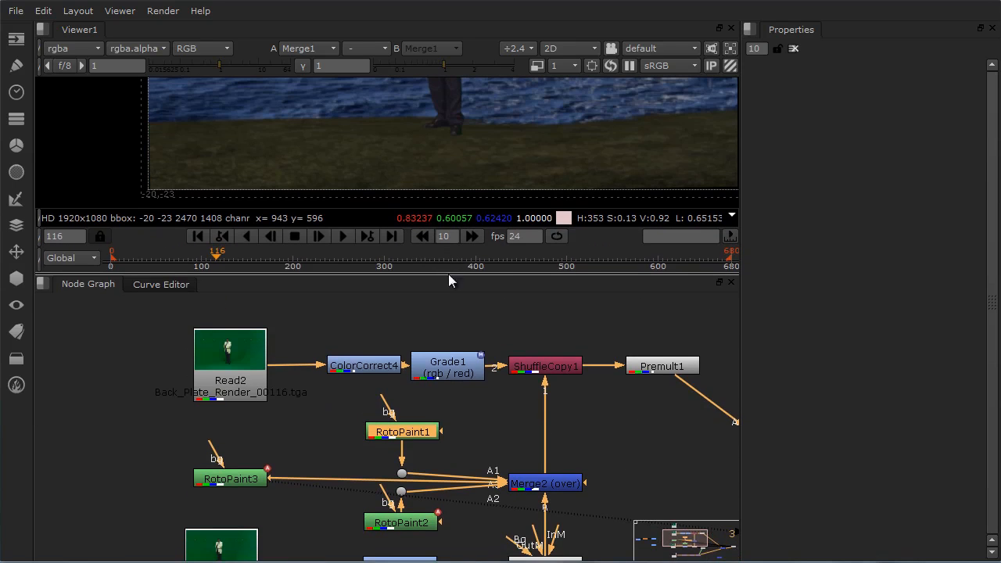
pyautogui.moveTo(511, 324); pyautogui.dragTo(380, 309, button='middle')
pyautogui.scroll(-1, 501, 386)
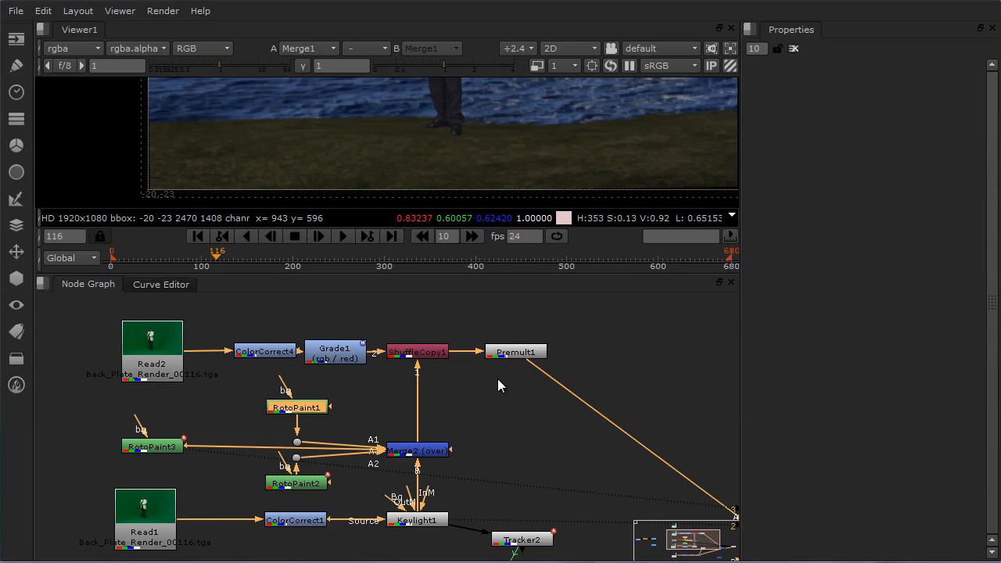
pyautogui.moveTo(518, 402); pyautogui.dragTo(445, 348, button='middle')
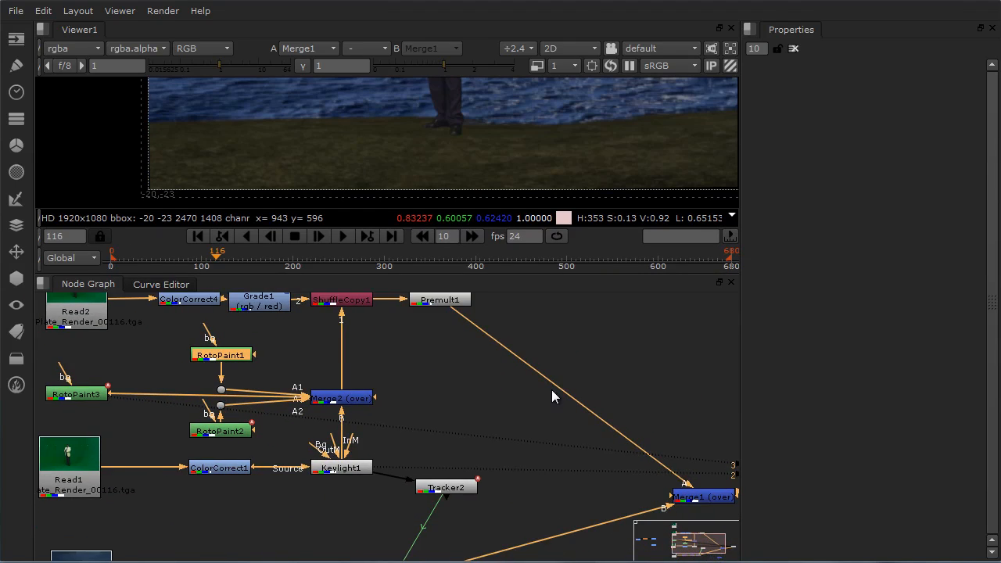
# Move the Tracker2 node slightly down and closer to Keylight1.
pyautogui.scroll(-2, 552, 396)
pyautogui.moveTo(476, 394); pyautogui.dragTo(568, 361, button='middle')
pyautogui.scroll(2, 493, 383)
pyautogui.moveTo(493, 469); pyautogui.dragTo(467, 484)
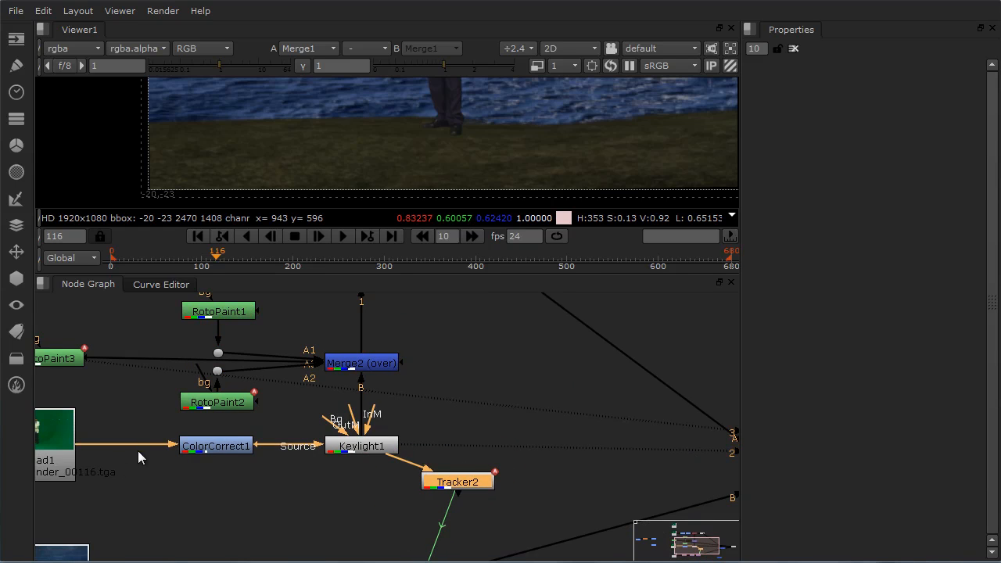
# Examine the Read1 keying branch, Tracker2's link to Transform2, and the Read3 background branch feeding Merge1.
pyautogui.moveTo(138, 450); pyautogui.dragTo(282, 445, button='middle')
pyautogui.moveTo(486, 466); pyautogui.dragTo(342, 454, button='middle')
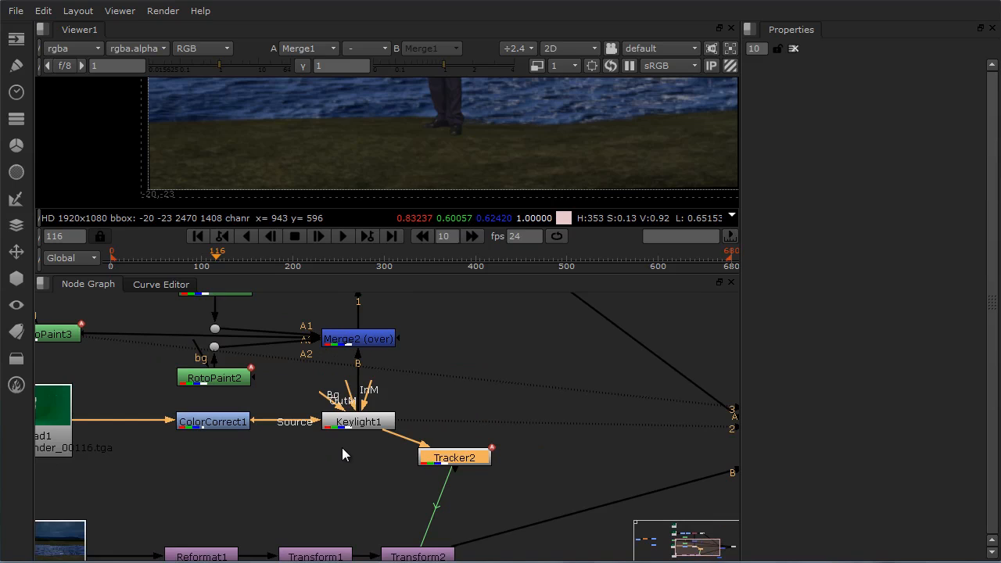
pyautogui.moveTo(415, 469); pyautogui.dragTo(353, 427, button='middle')
pyautogui.scroll(-2, 547, 391)
pyautogui.moveTo(547, 395); pyautogui.dragTo(506, 417, button='middle')
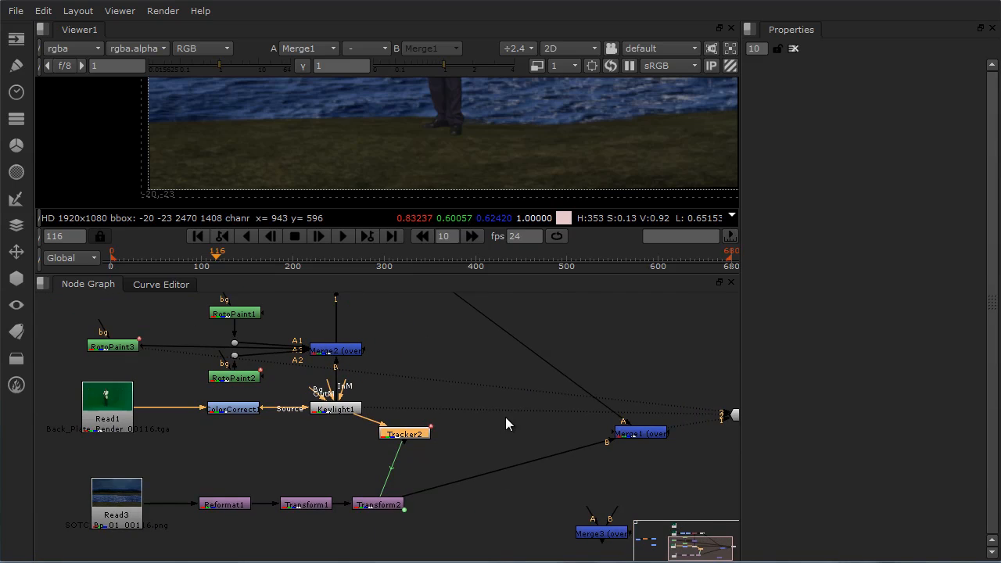